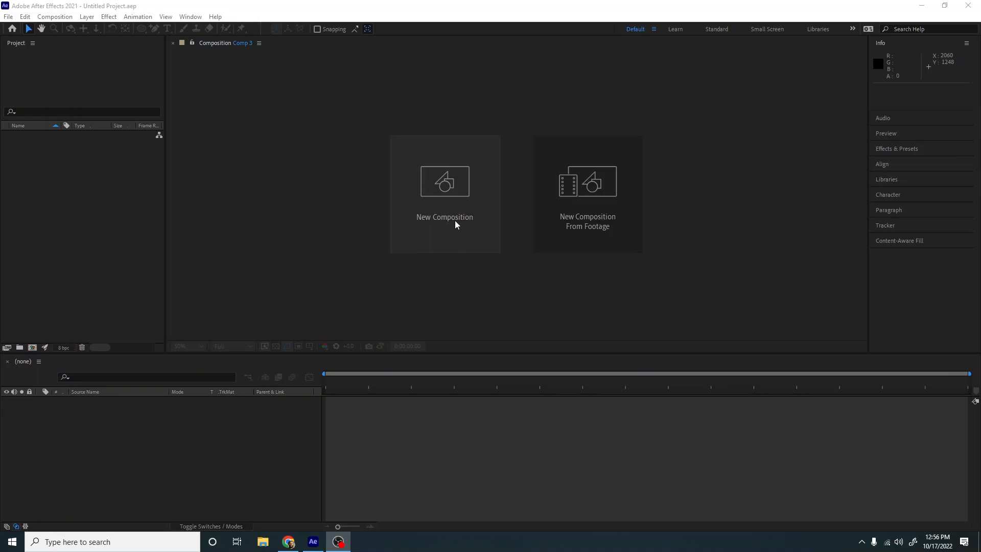
Create a composition named "time expressions" with a duration of 0:00:15:00.
click(456, 225)
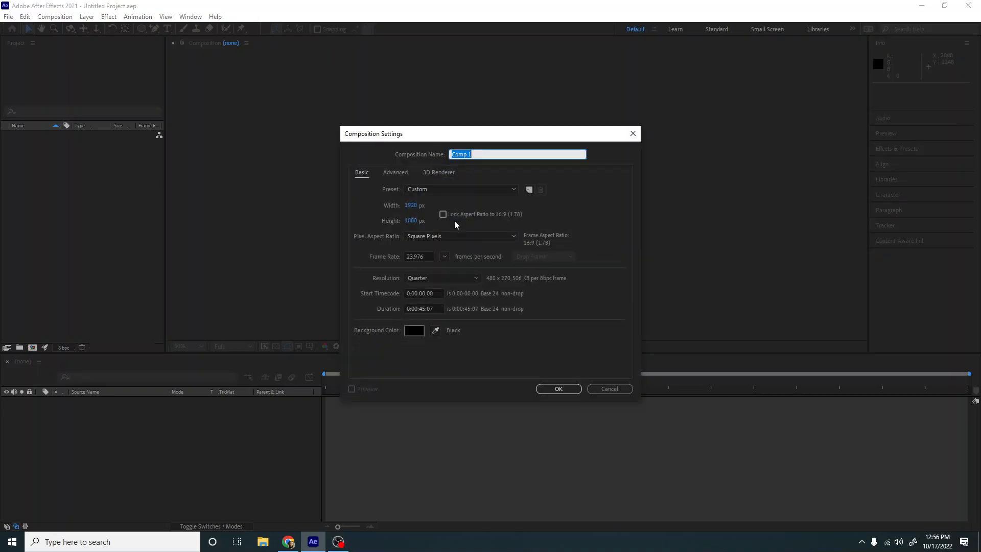
text(time expressions)
drag(421, 309, 427, 308)
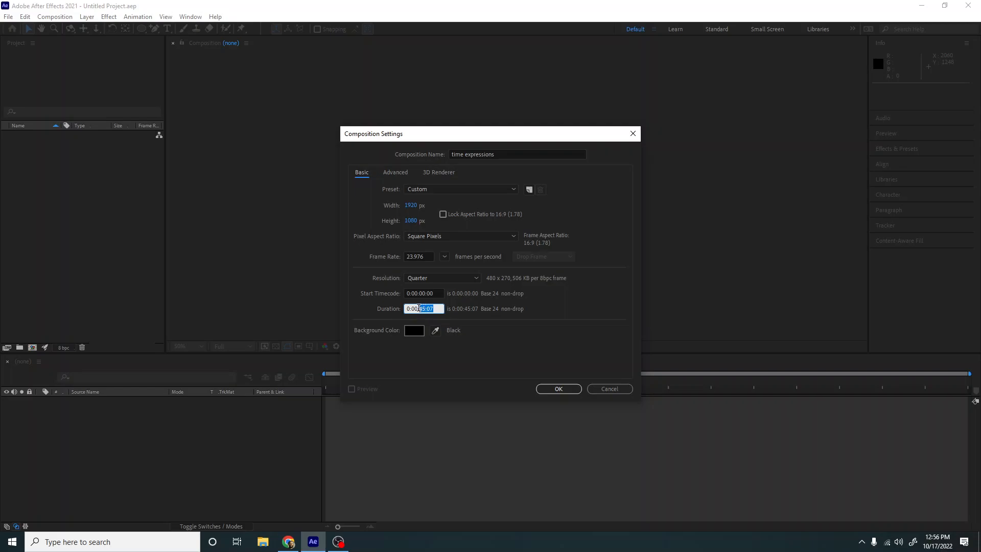
text(15;00)
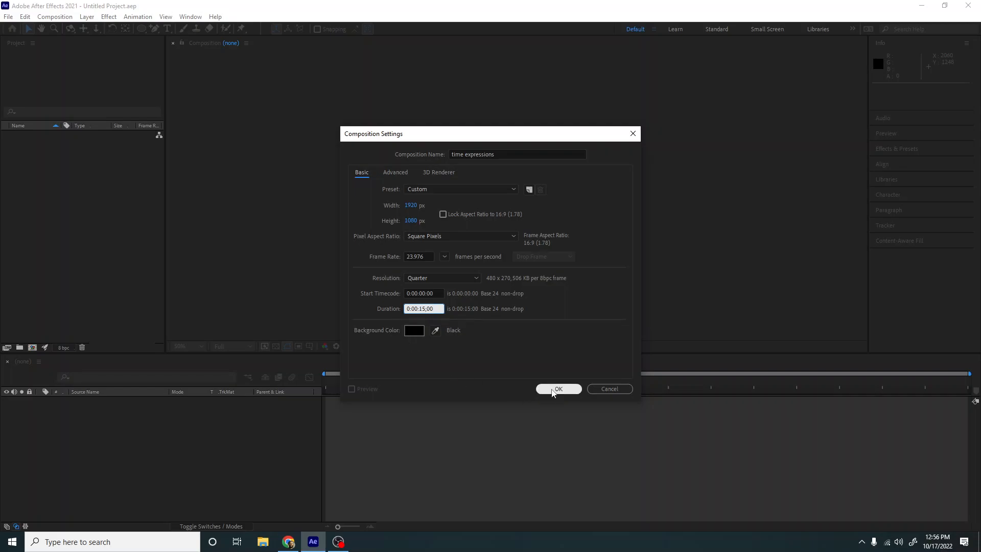
click(557, 390)
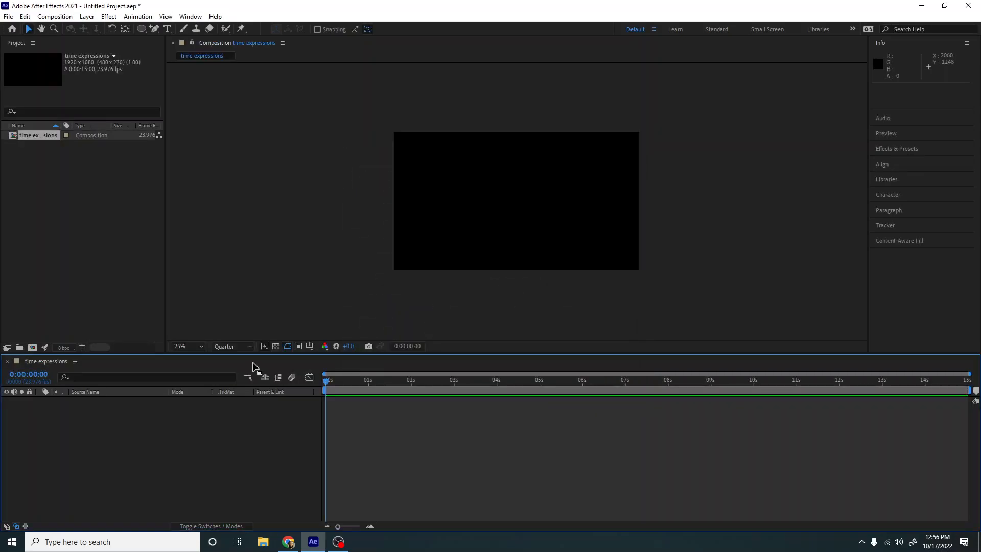
Import the expressions PNG color palette image from the Downloads folder into the project.
double_click(89, 234)
click(439, 149)
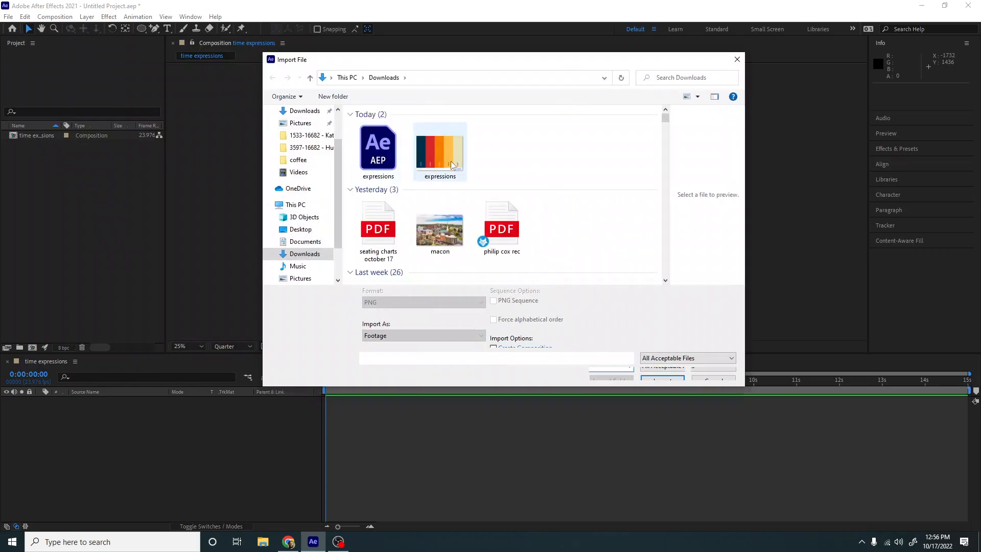
click(662, 374)
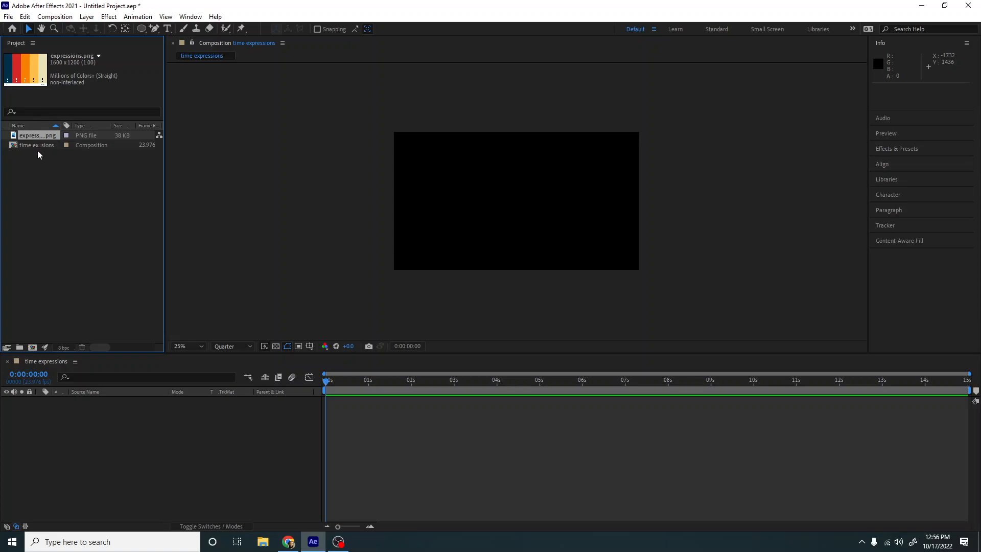
Add a composition-sized solid layer colored with the dark blue sampled from the palette image.
right_click(164, 442)
mouse_move(212, 335)
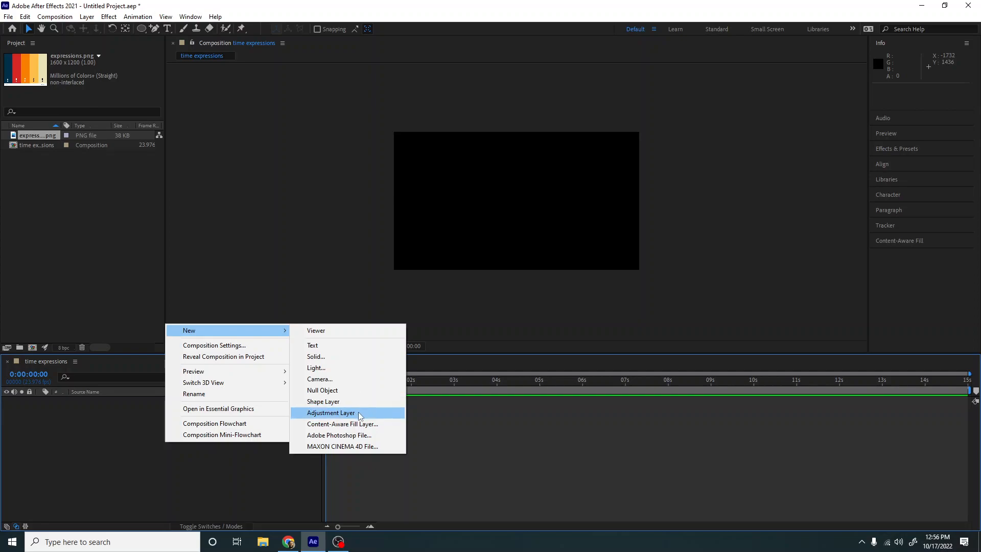
click(332, 357)
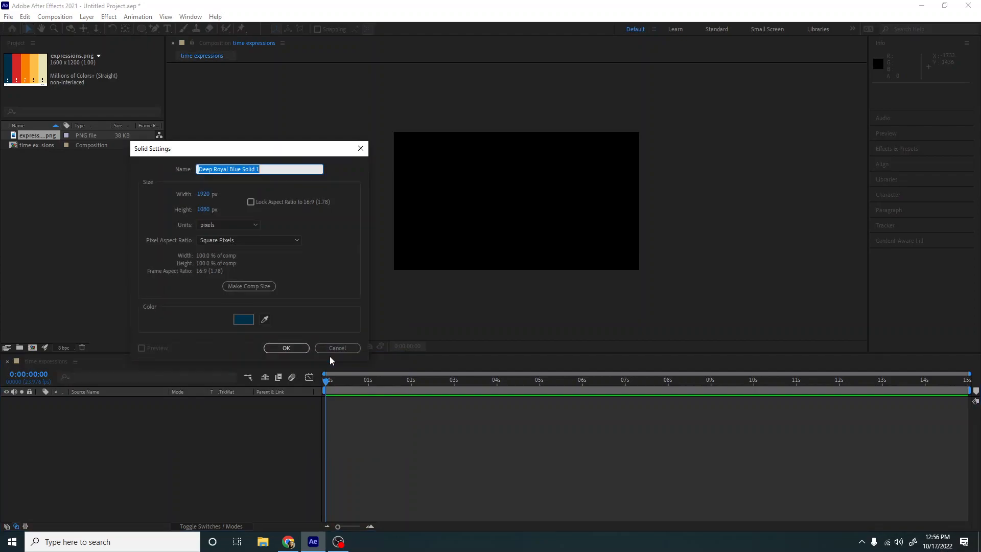
click(265, 319)
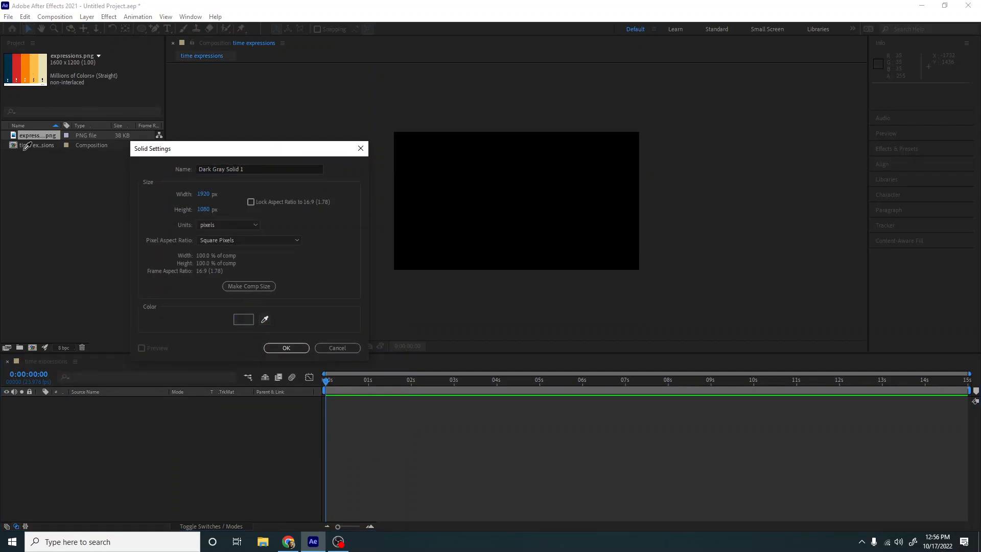
click(9, 73)
click(286, 348)
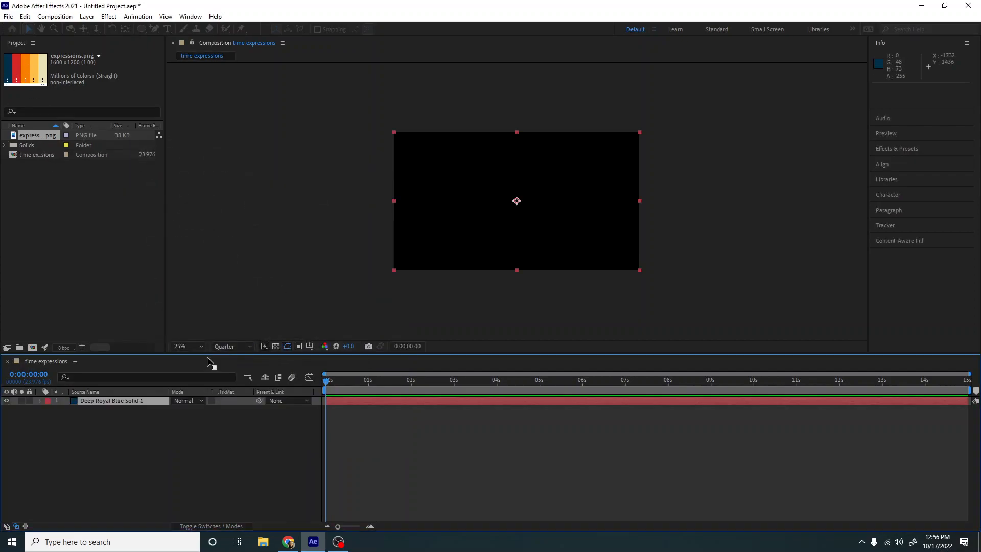
click(161, 474)
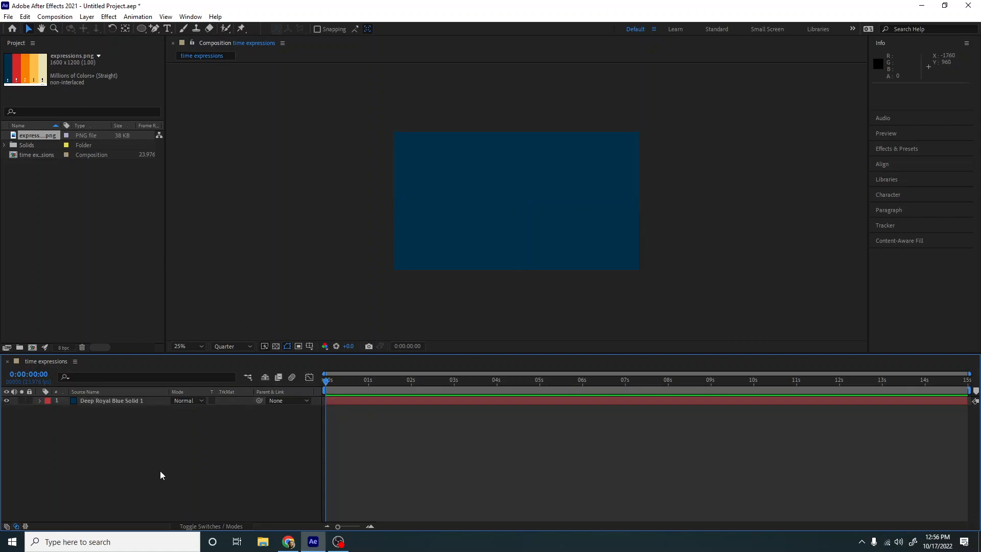
Add a "Time Expressions" text layer and color it with the cream sampled from the palette image.
click(167, 29)
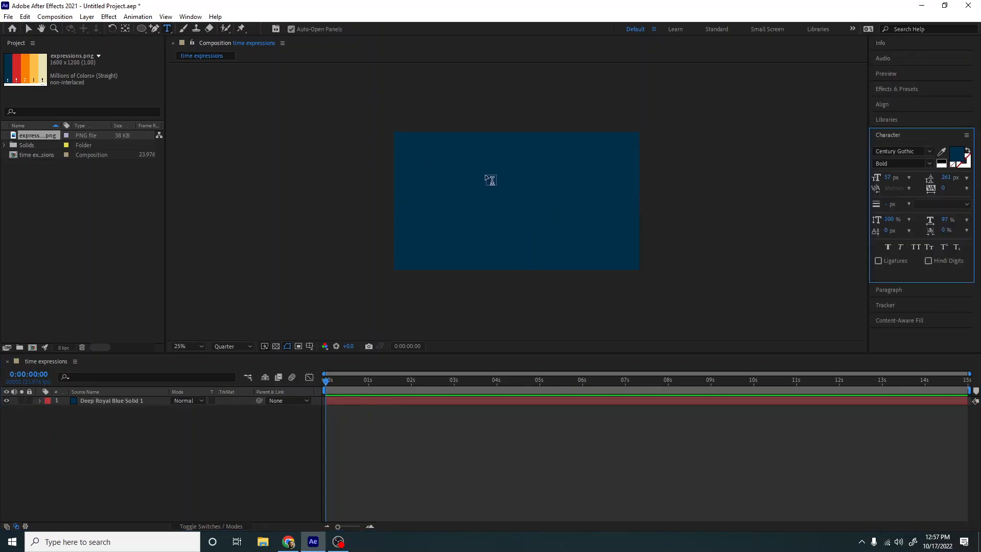
click(473, 165)
text(Time Expressions)
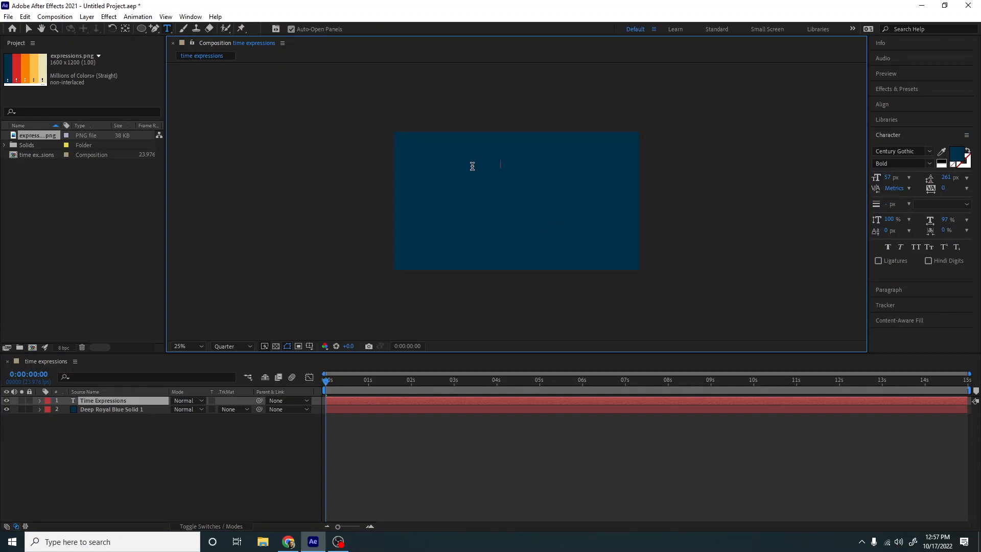
key(ctrl+a)
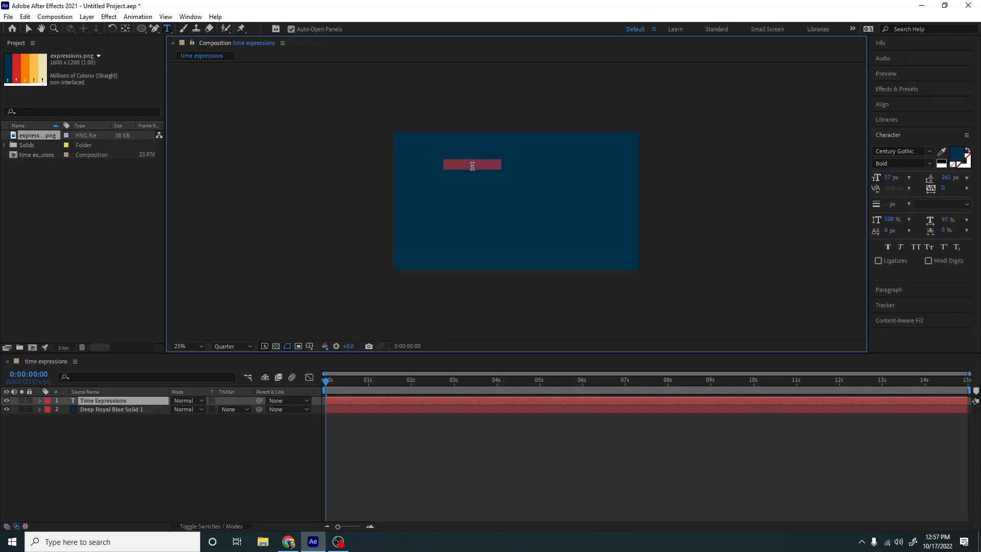
click(942, 151)
click(43, 73)
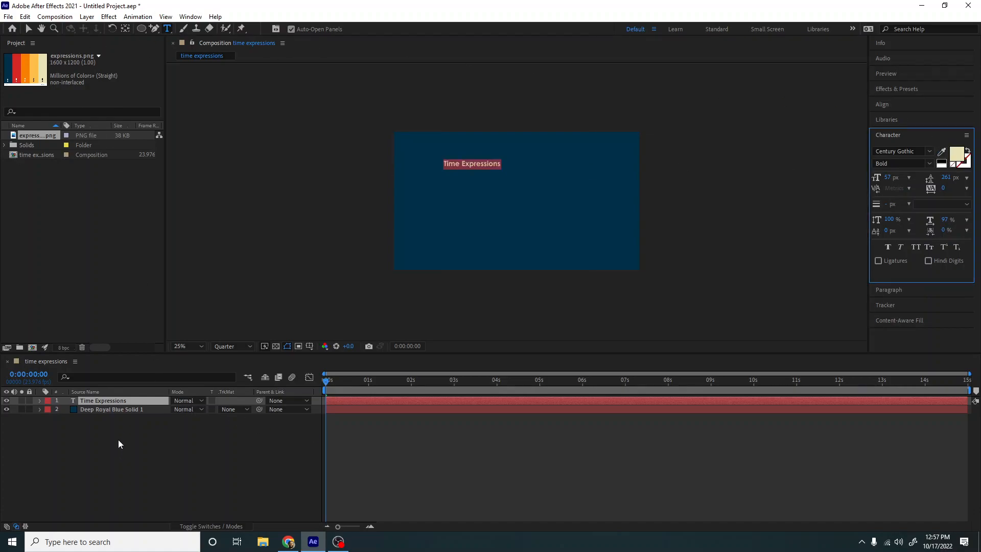
click(114, 403)
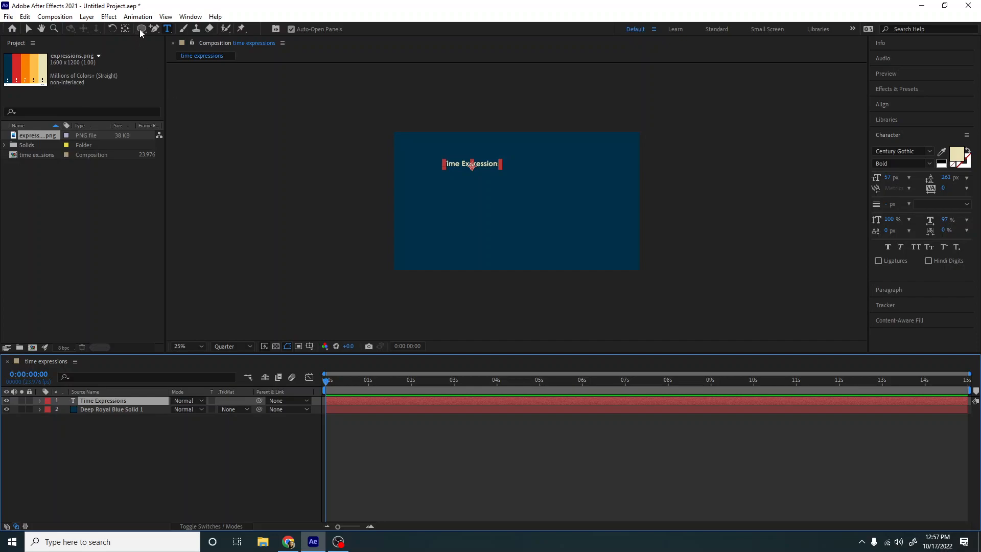
Enlarge the "Time Expressions" title and center it horizontally near the top of the composition.
click(28, 29)
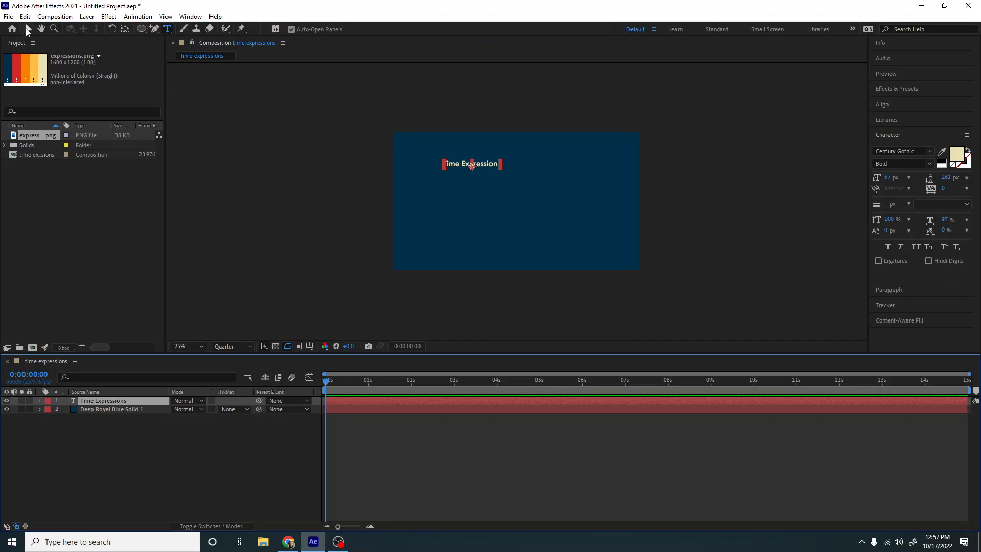
click(503, 162)
drag(503, 162, 557, 151)
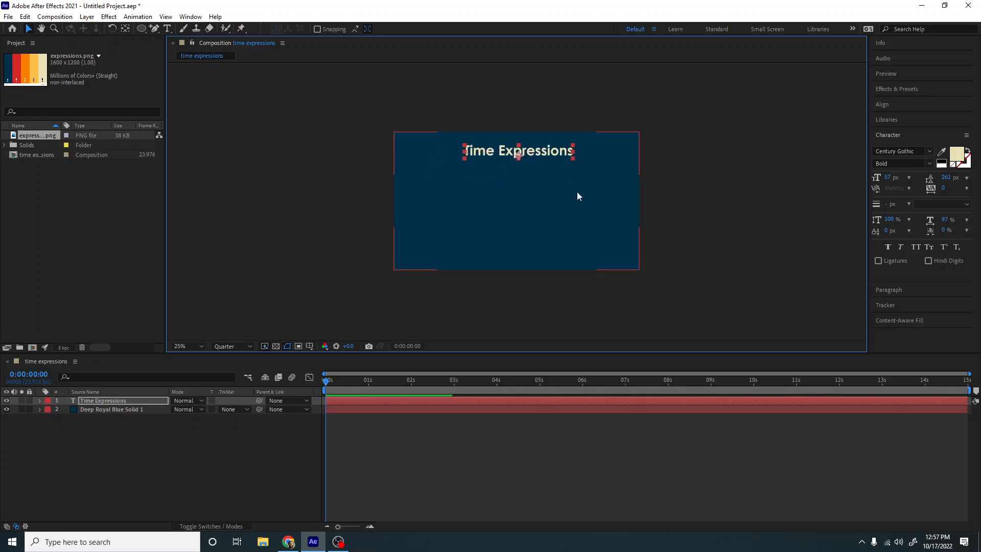
click(903, 106)
click(896, 129)
drag(554, 156, 555, 153)
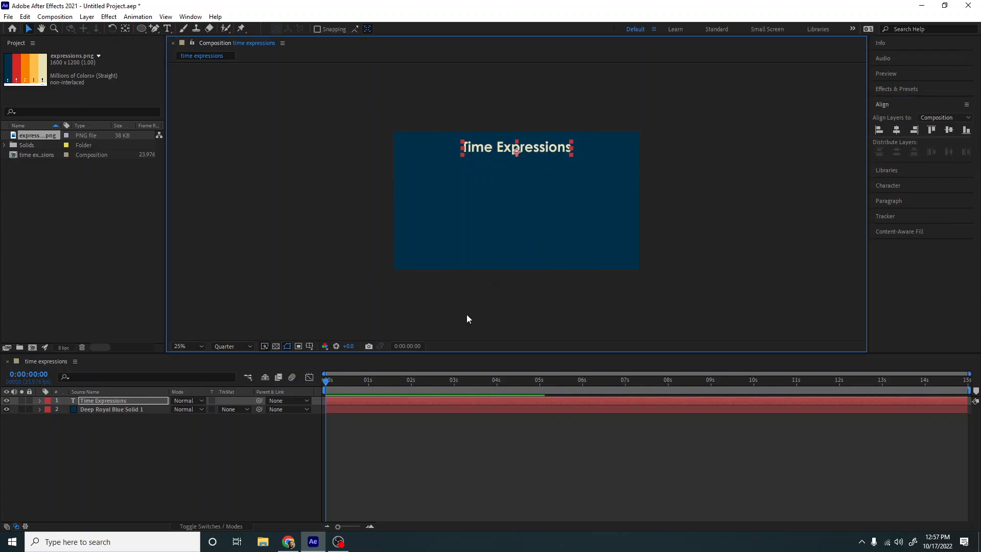
click(179, 507)
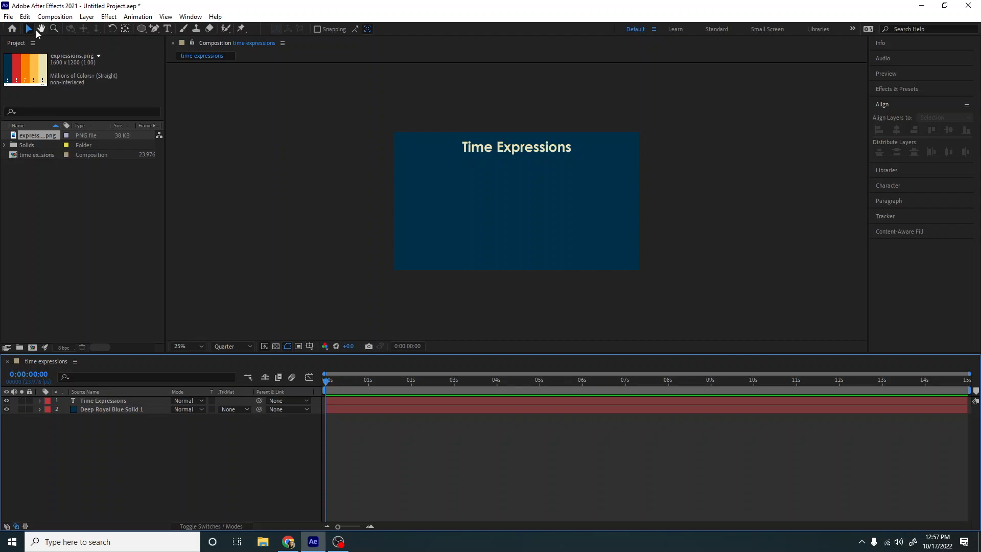
Draw a small star with the Star tool at the left side of the composition, about halfway down.
click(142, 31)
drag(142, 32, 156, 72)
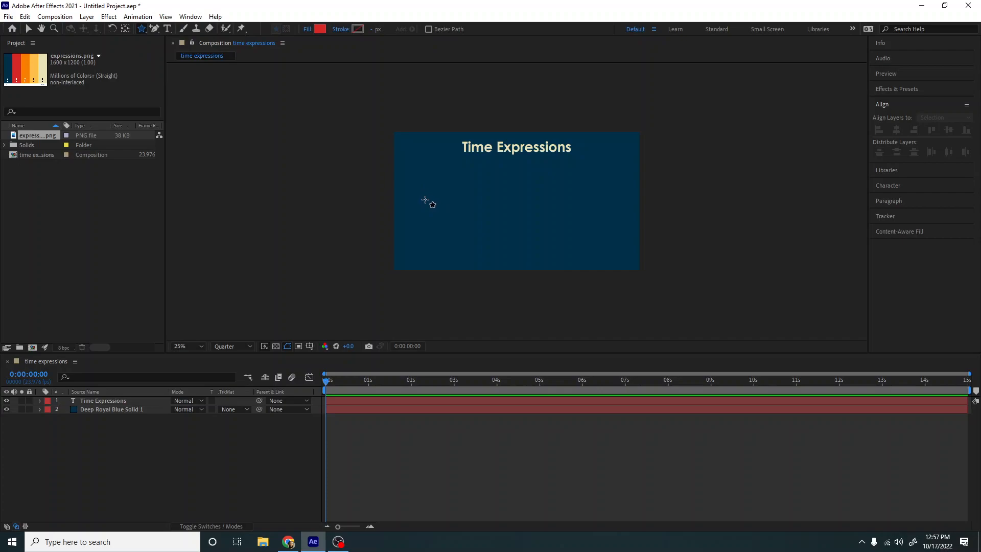
drag(408, 206, 416, 215)
click(29, 29)
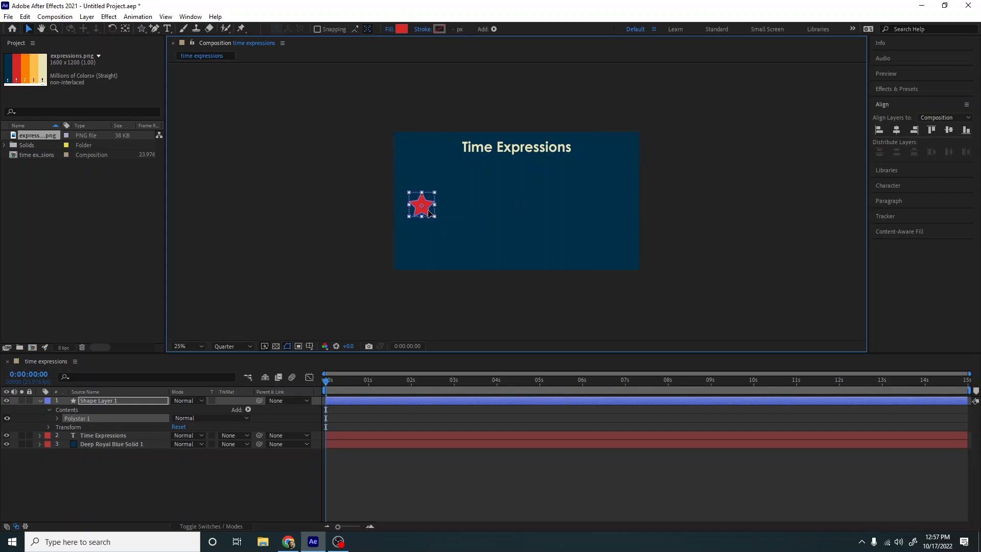
Change the star's fill to the orange F77F00 sampled from the palette image.
click(401, 29)
click(224, 210)
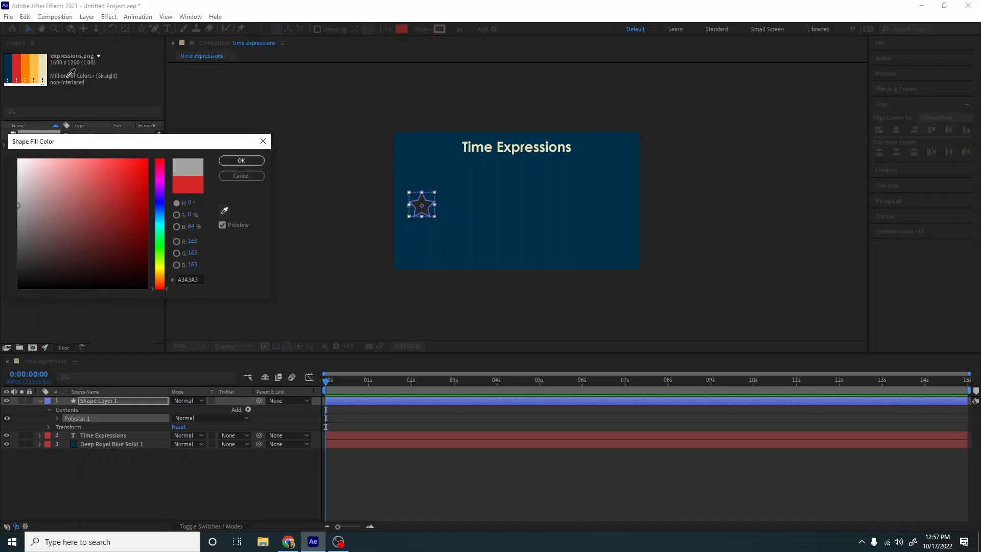
click(35, 65)
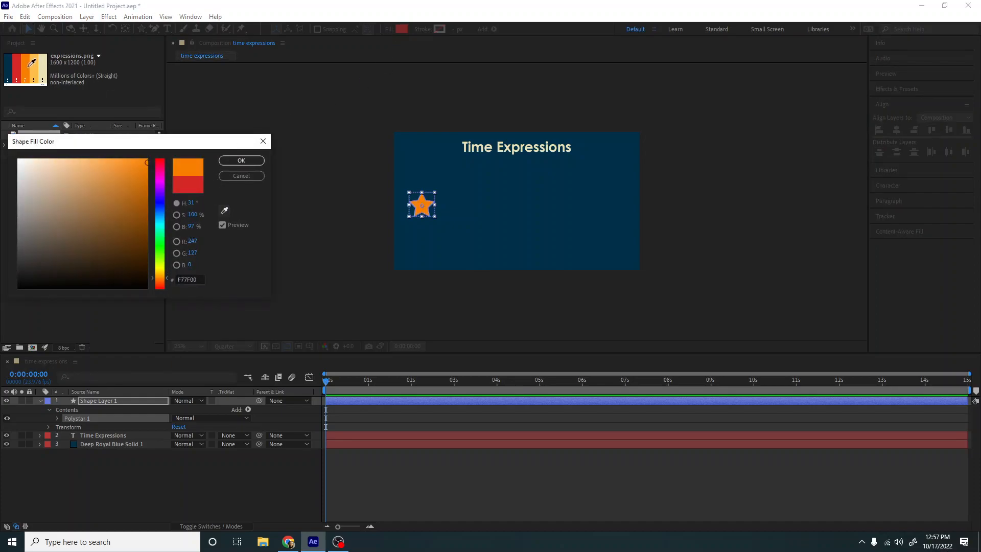
click(28, 66)
click(241, 161)
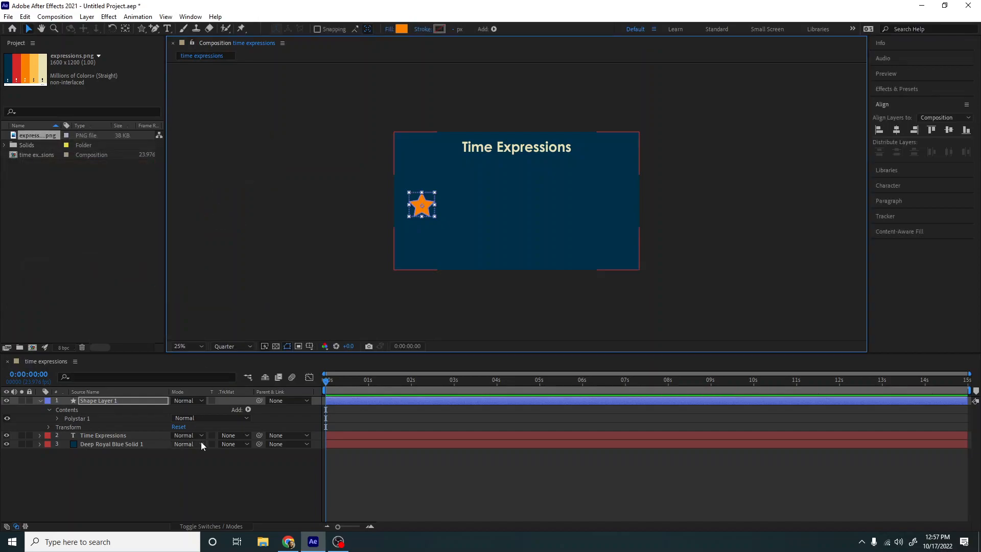
click(206, 473)
Center the star's anchor point on the shape, shift the star slightly inward and align it vertically to the composition's center.
drag(418, 212, 425, 212)
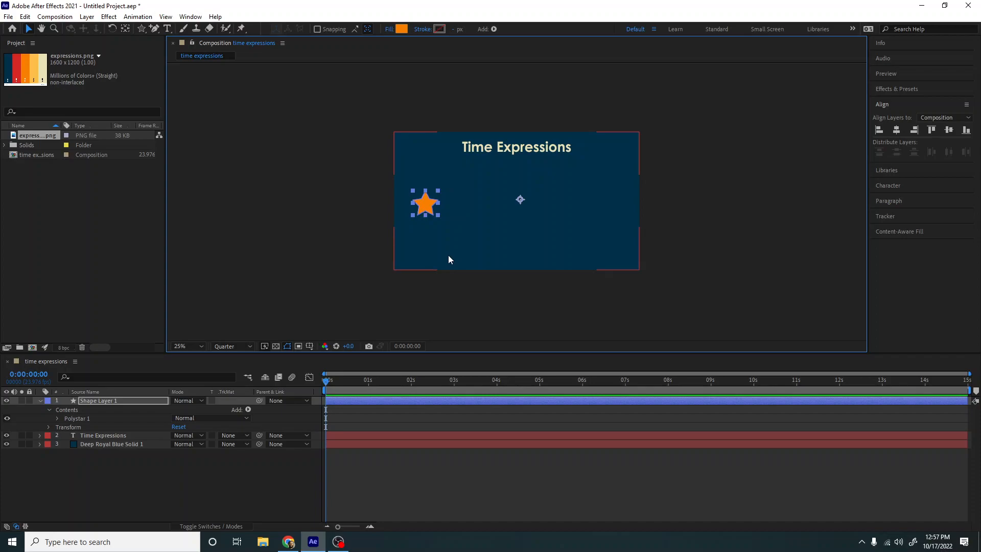
key(ctrl+alt+Home)
click(104, 487)
drag(424, 213, 432, 217)
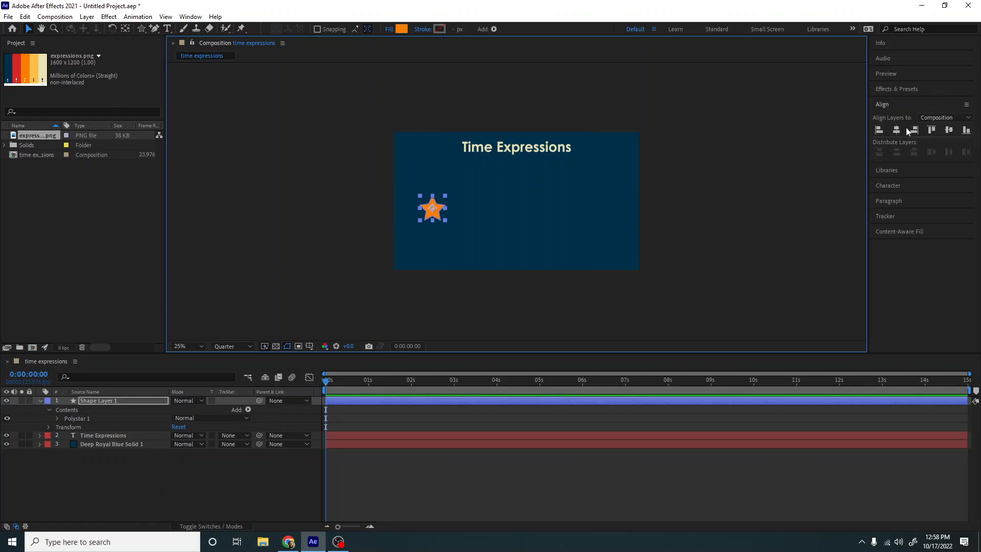
click(946, 130)
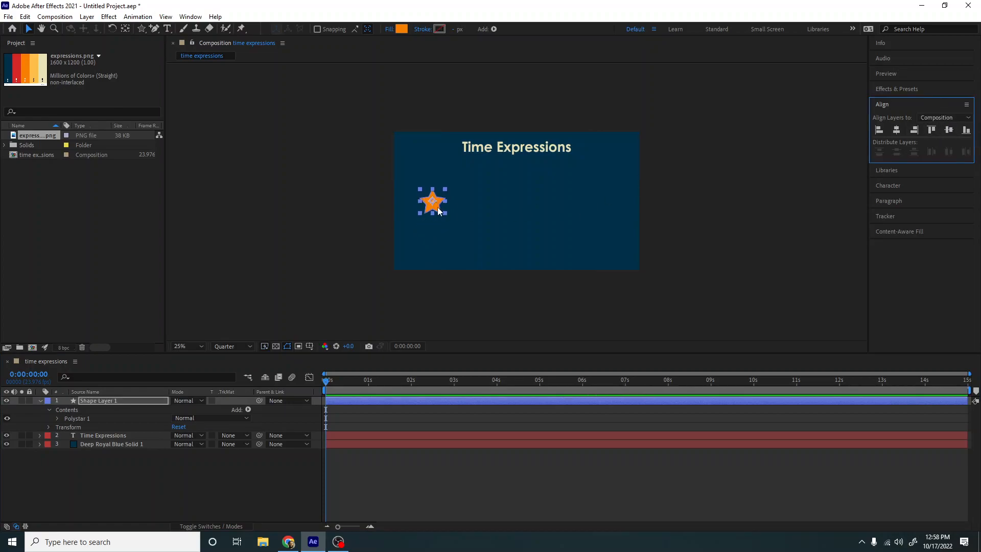
drag(438, 211, 438, 213)
key(ctrl+z)
click(116, 491)
Rename the star's shape layer to "star 1".
click(109, 401)
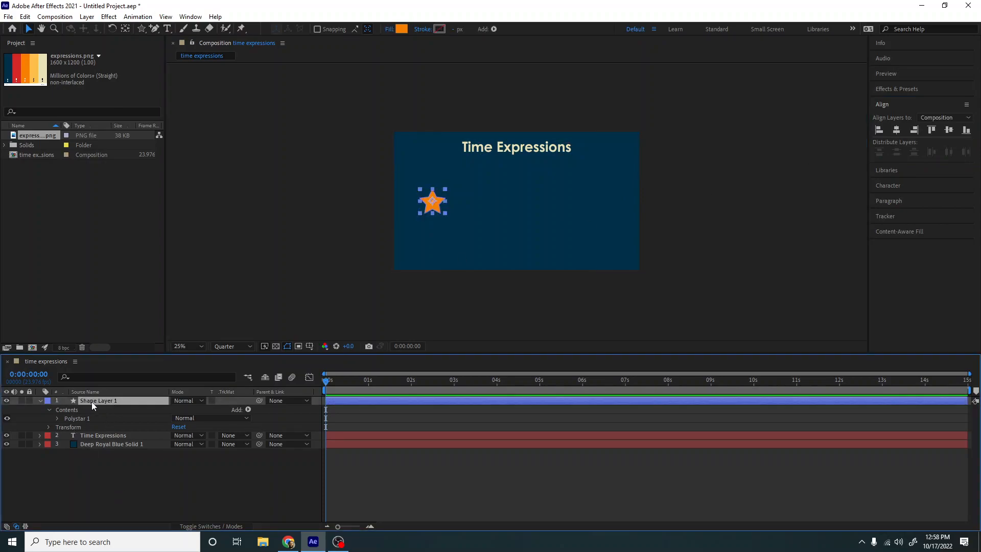
key(Return)
text(star)
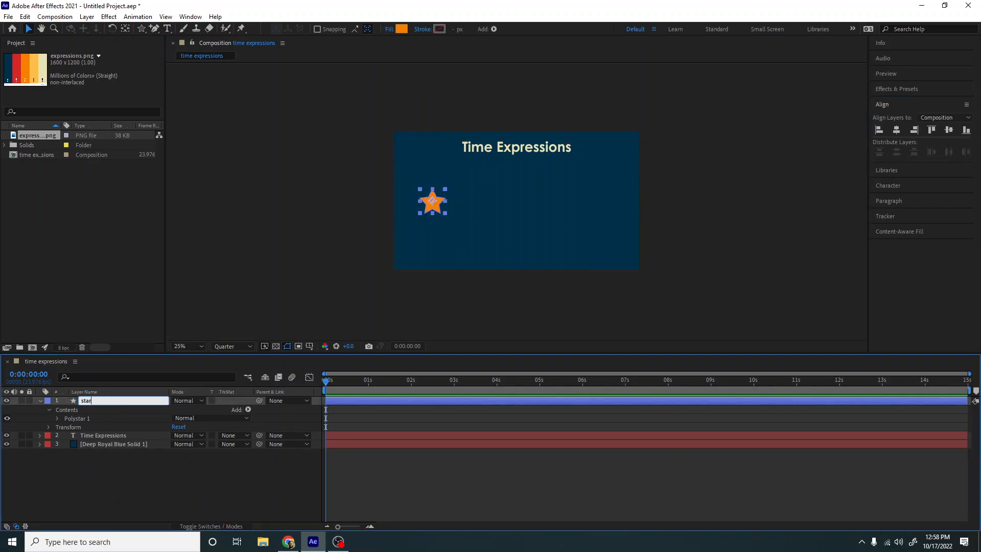
text( 1)
key(Return)
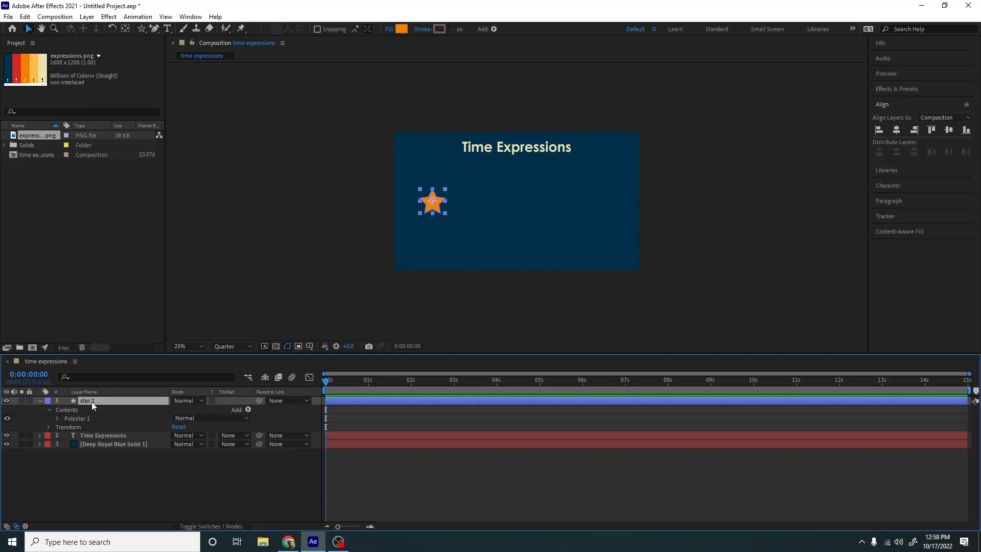
Duplicate the star 1 layer twice, placing star 3 at the right side and star 2 near the middle of the composition.
key(ctrl+d)
key(ctrl+d)
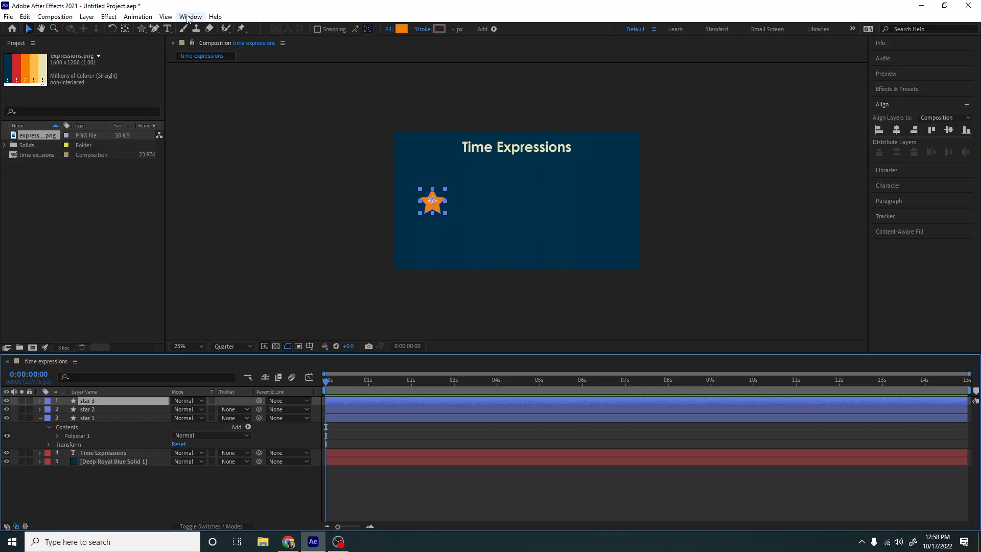
drag(432, 201, 578, 202)
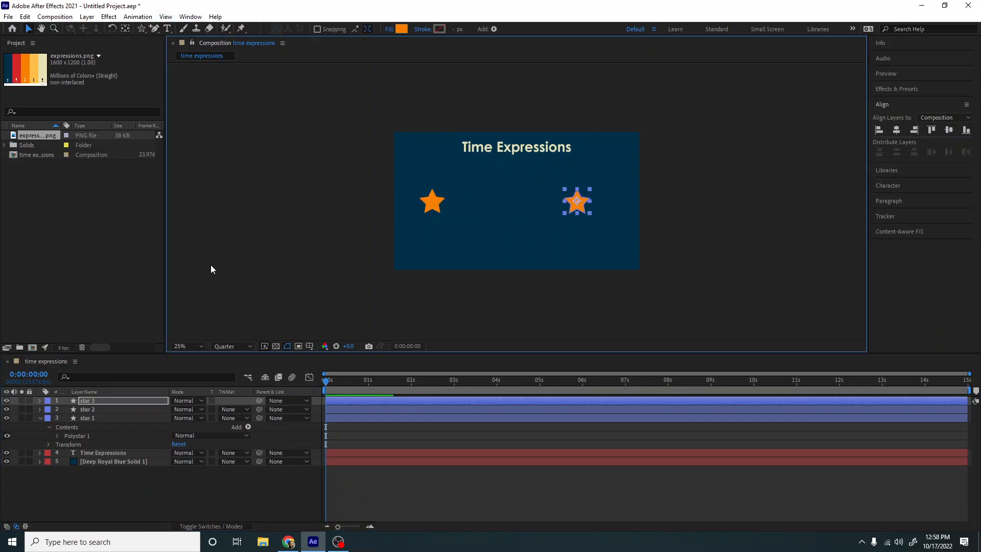
click(102, 410)
drag(445, 209, 527, 210)
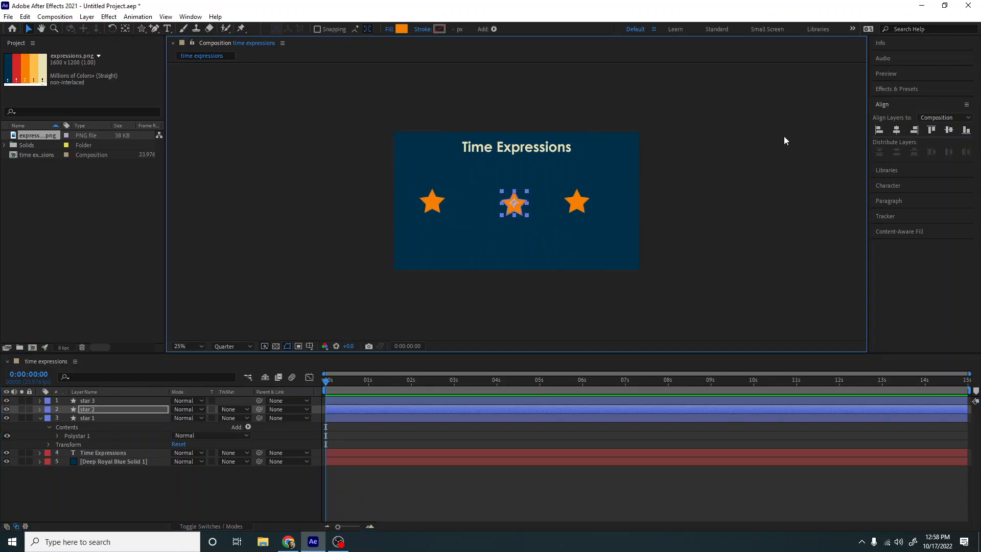
Align the three star layers to a common vertical center and distribute them evenly in the horizontal direction.
drag(690, 250, 304, 173)
shift+click(463, 243)
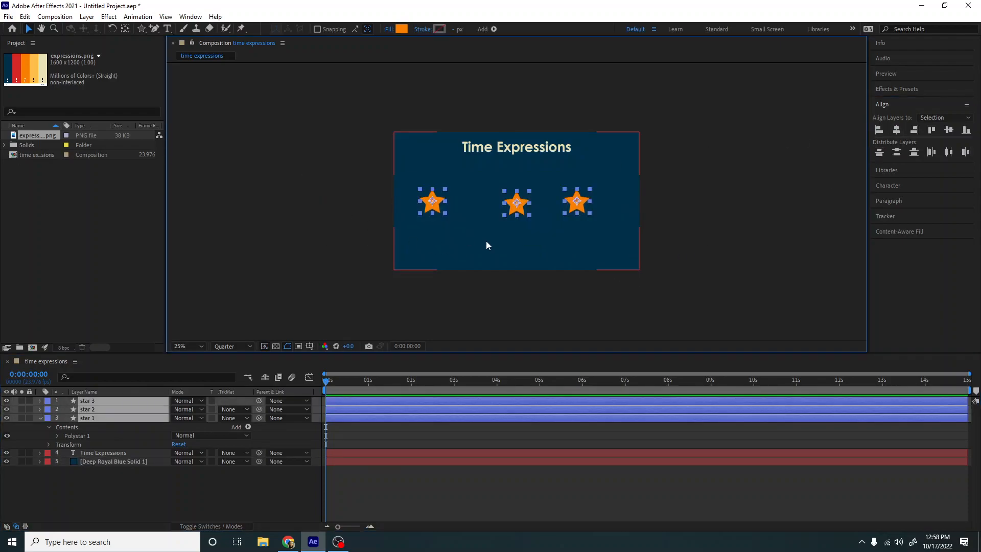
click(949, 130)
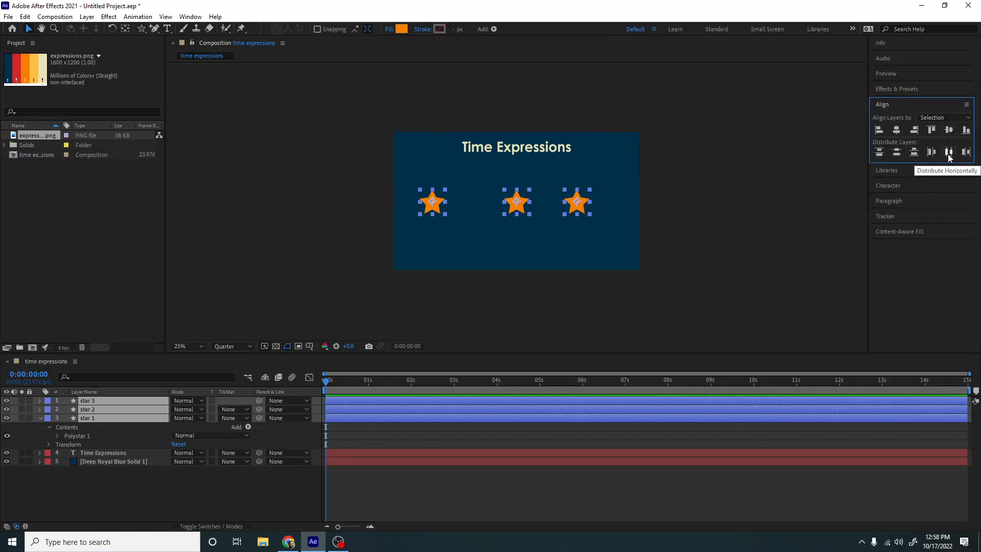
click(948, 152)
click(652, 304)
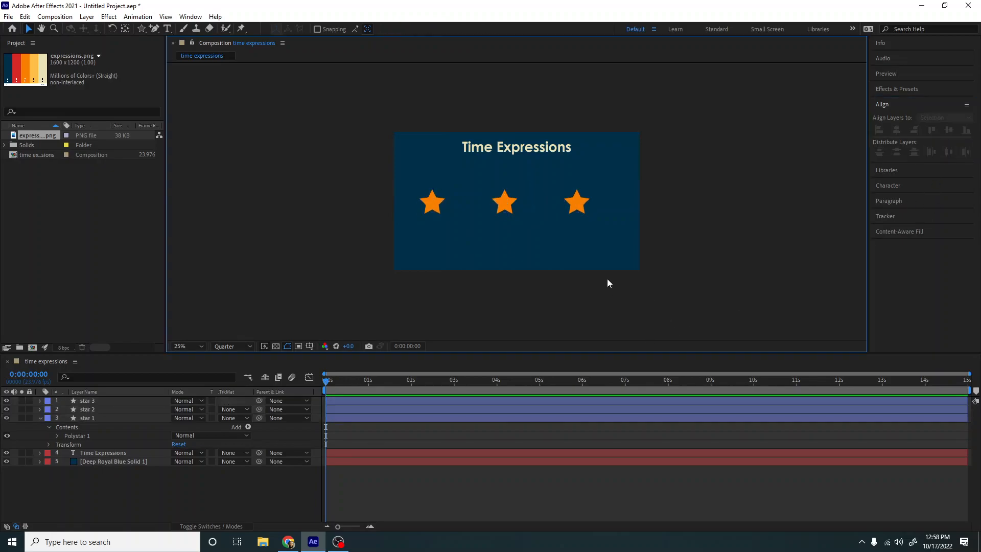
click(578, 204)
shift+click(506, 203)
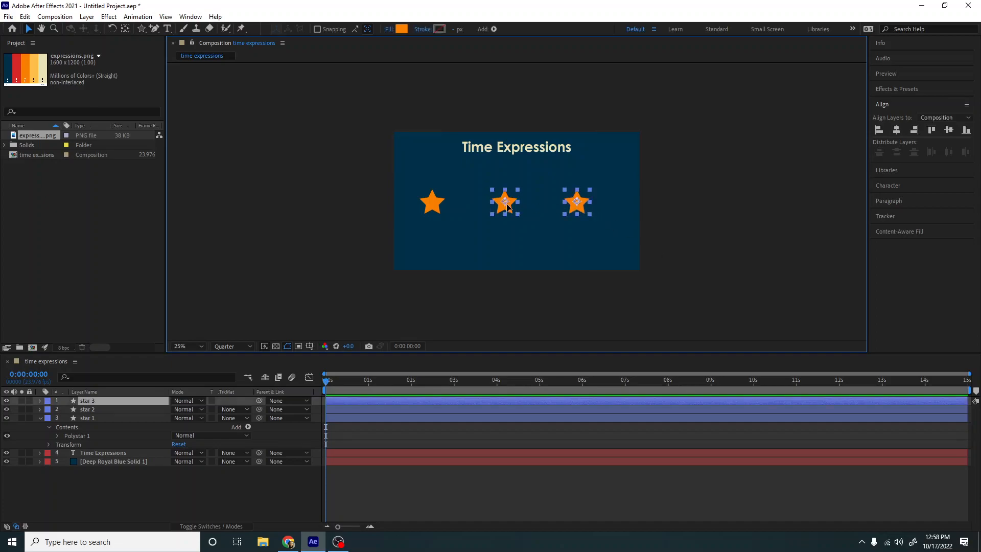
shift+click(440, 206)
drag(581, 213, 593, 214)
key(ctrl+z)
key(ctrl+z)
Move star 3 farther right and redistribute the three stars evenly in the horizontal direction.
click(566, 288)
drag(592, 213, 616, 213)
shift+click(508, 210)
shift+click(442, 208)
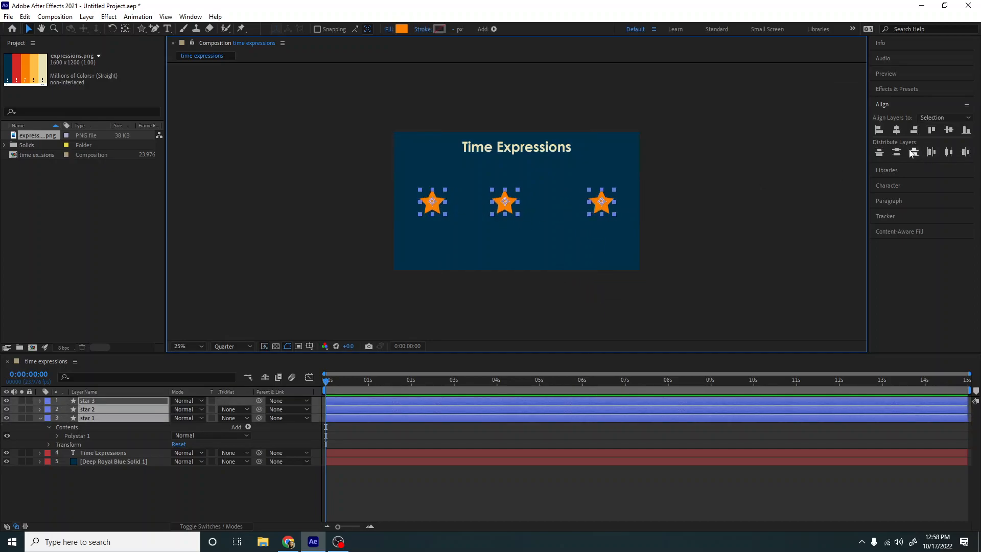
click(948, 152)
click(514, 321)
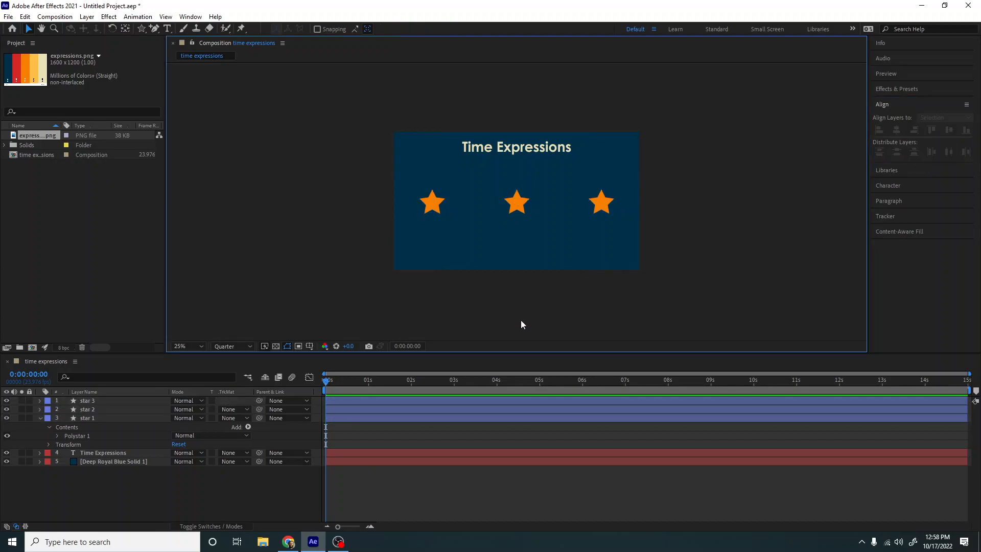
Align the vertical centers of the three stars again, excluding the title and background from the selection.
drag(769, 274, 309, 135)
click(532, 299)
drag(721, 276, 367, 186)
shift+click(567, 238)
click(949, 130)
click(254, 495)
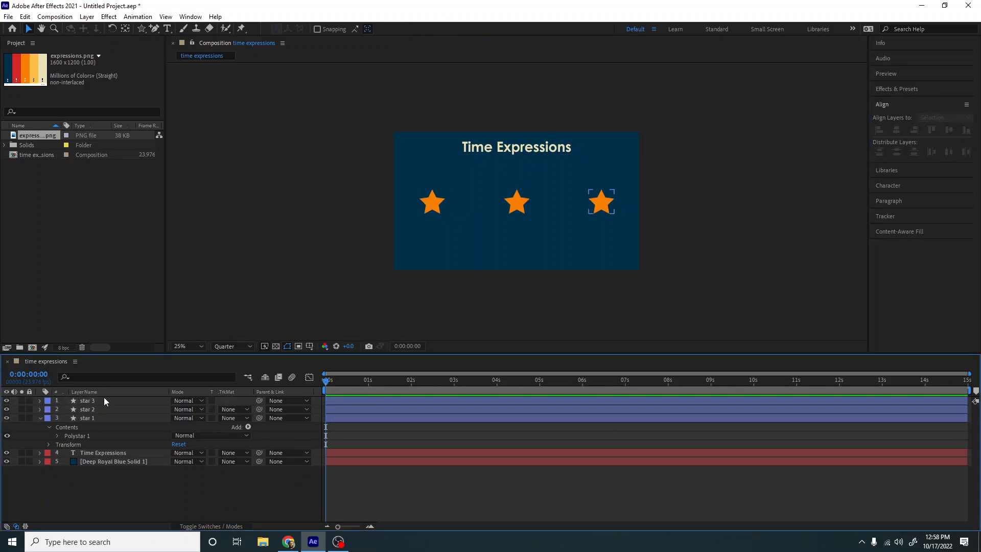
Add the expression "time" to the Rotation property of the star 1 layer.
click(108, 418)
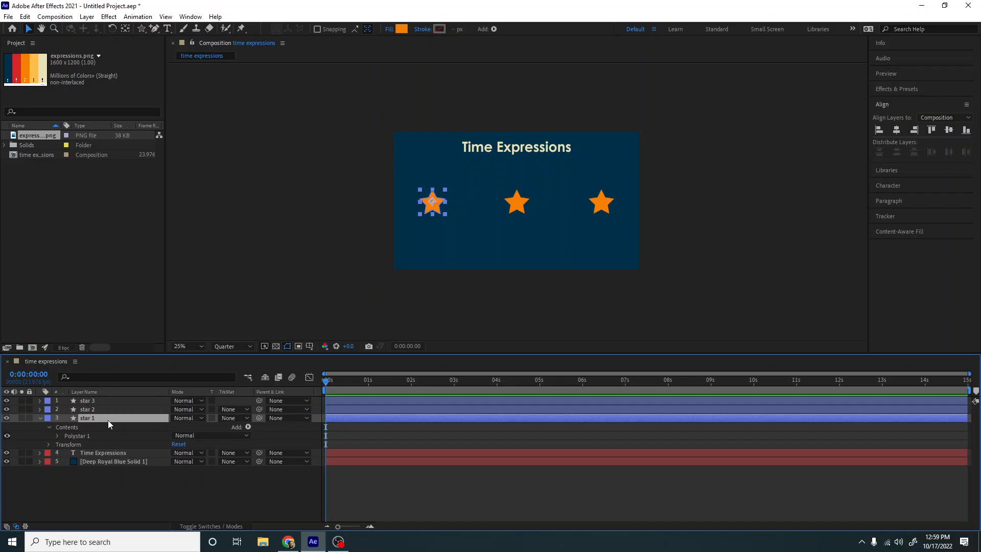
key(r)
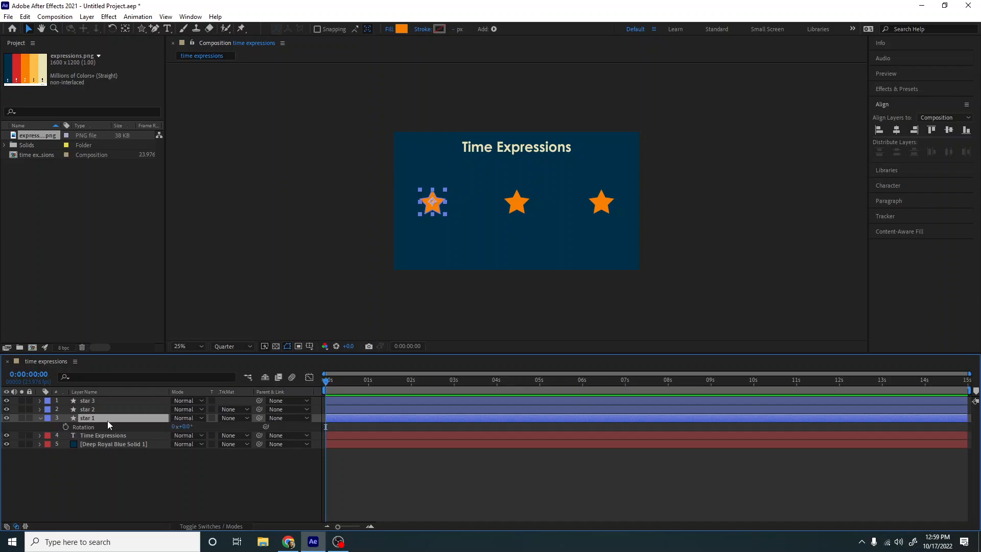
alt+click(66, 427)
text(time)
click(302, 499)
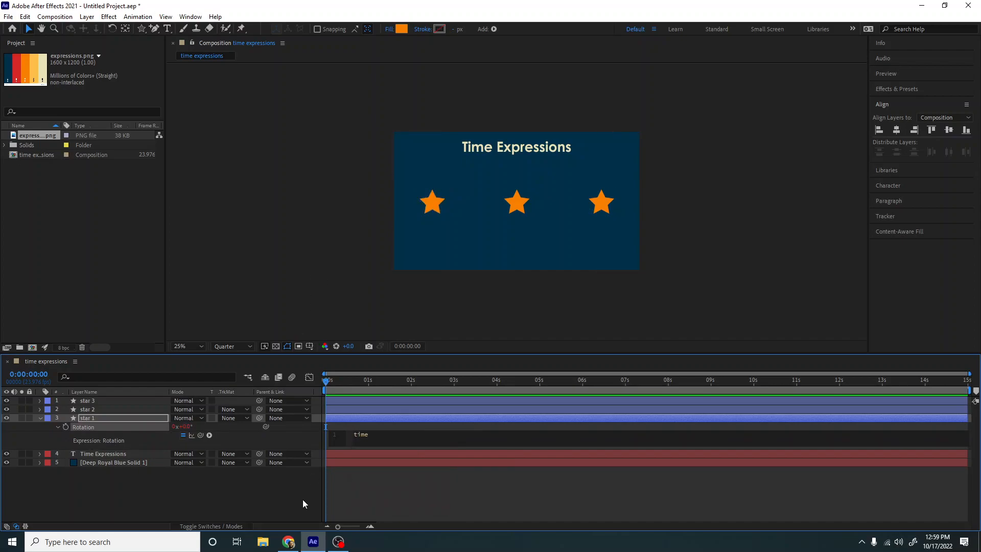
Preview star 1's rotation, check it at the composition's last frame and return to the first frame.
click(96, 418)
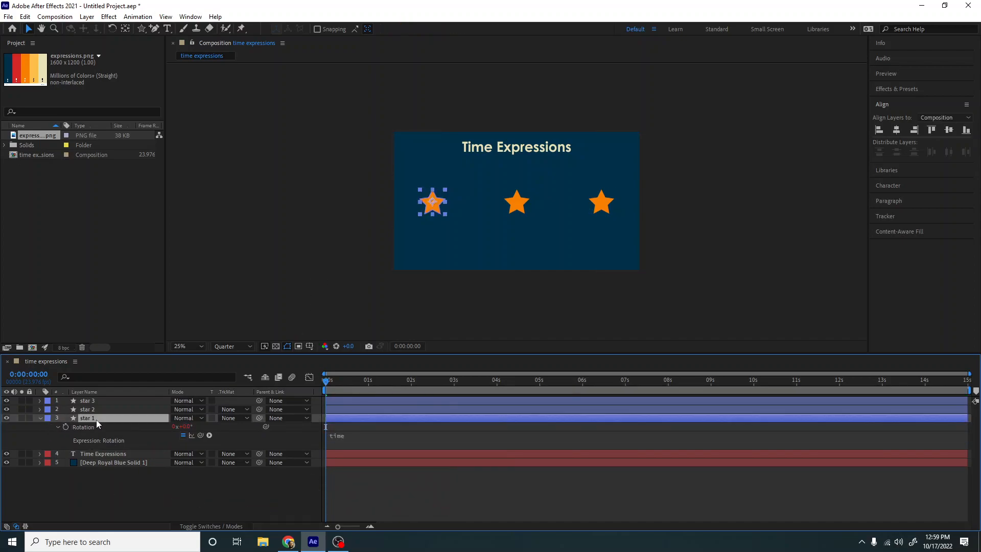
click(176, 487)
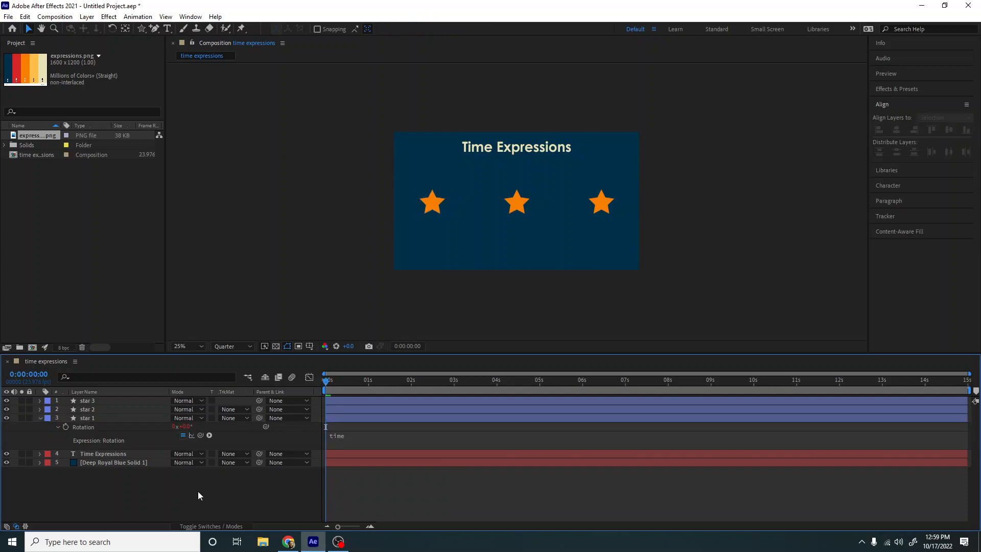
key(space)
click(328, 392)
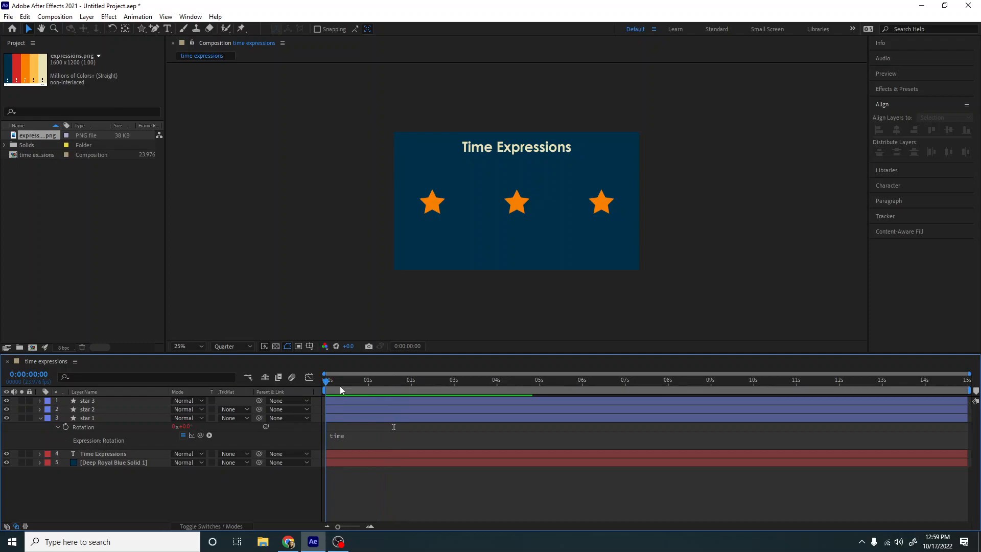
key(End)
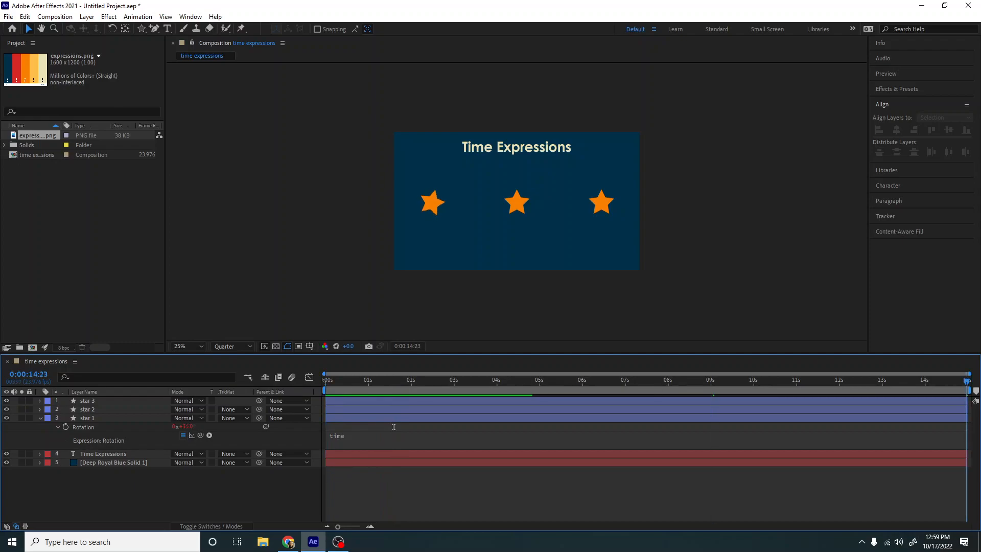
key(space)
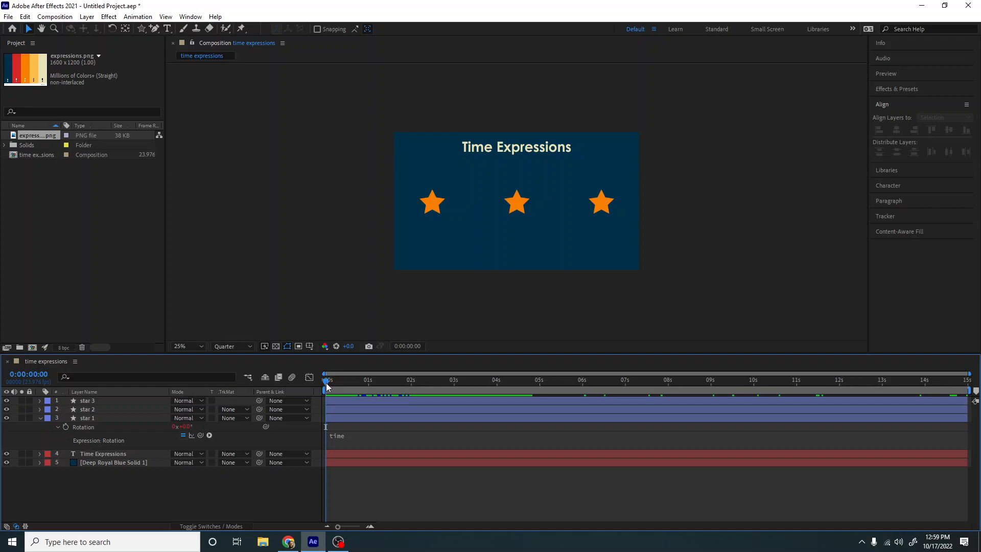
drag(327, 387, 78, 370)
Add the expression "time*100" to the Rotation property of the star 2 layer.
click(92, 410)
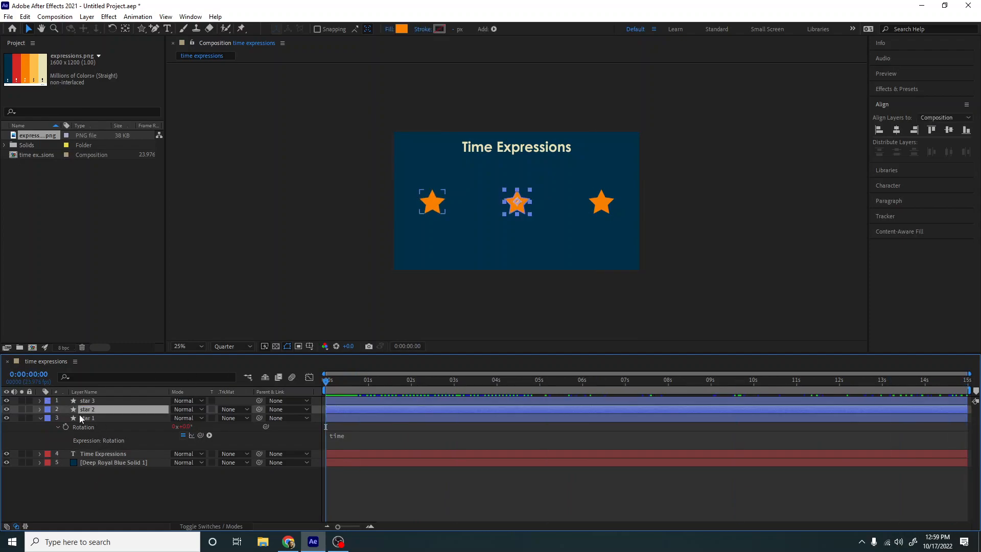
key(r)
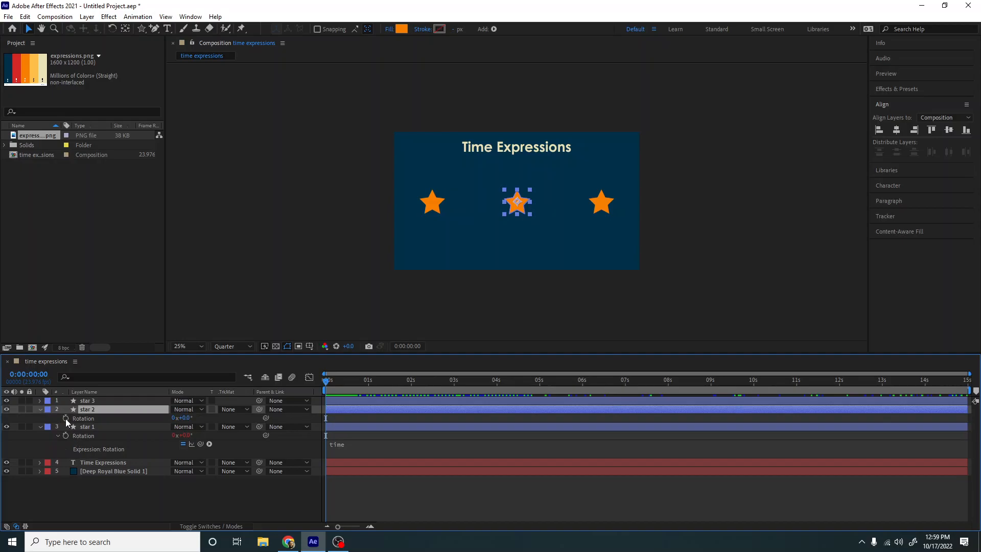
alt+click(65, 418)
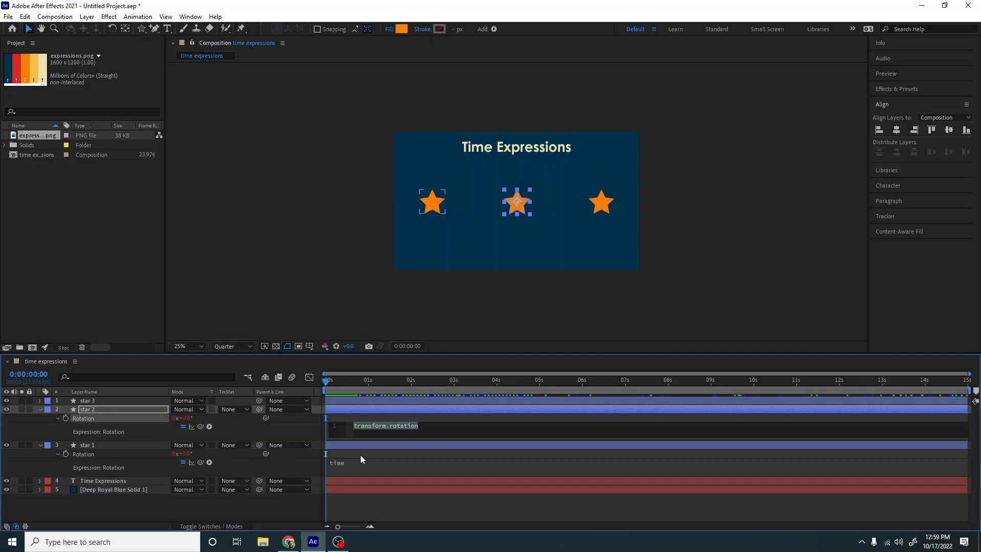
text(time)
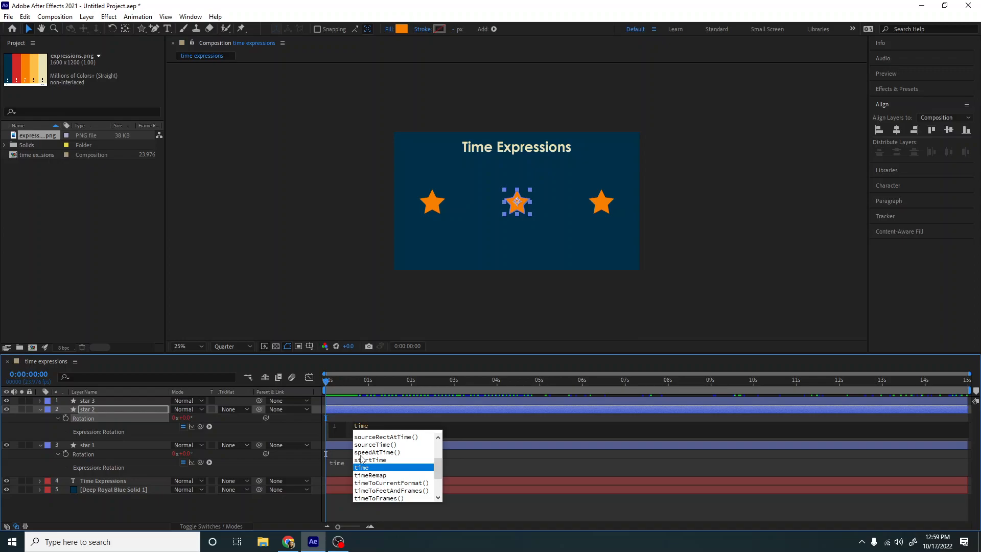
text(*)
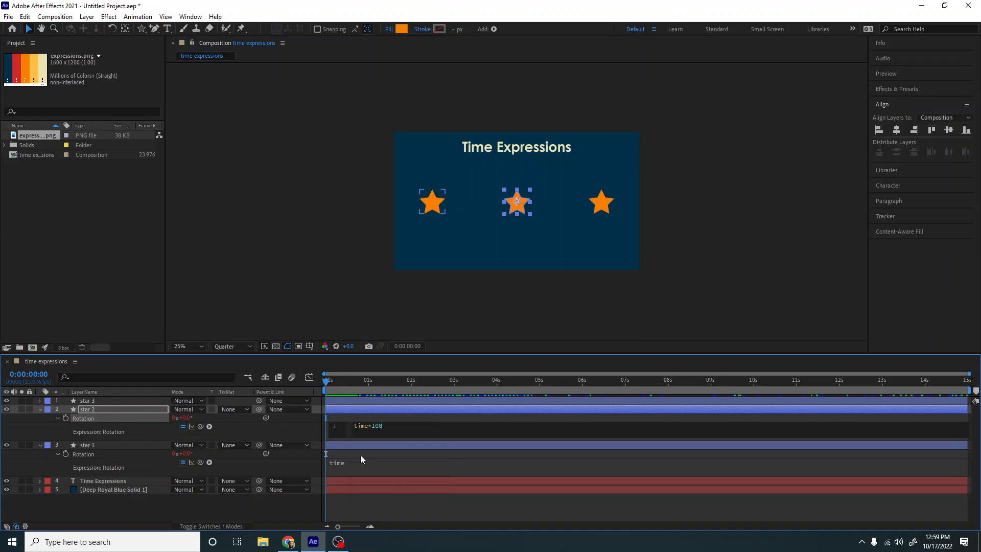
text(100)
click(363, 510)
Preview star 2's rotation and scrub through the timeline past 4 seconds to the last frame.
key(space)
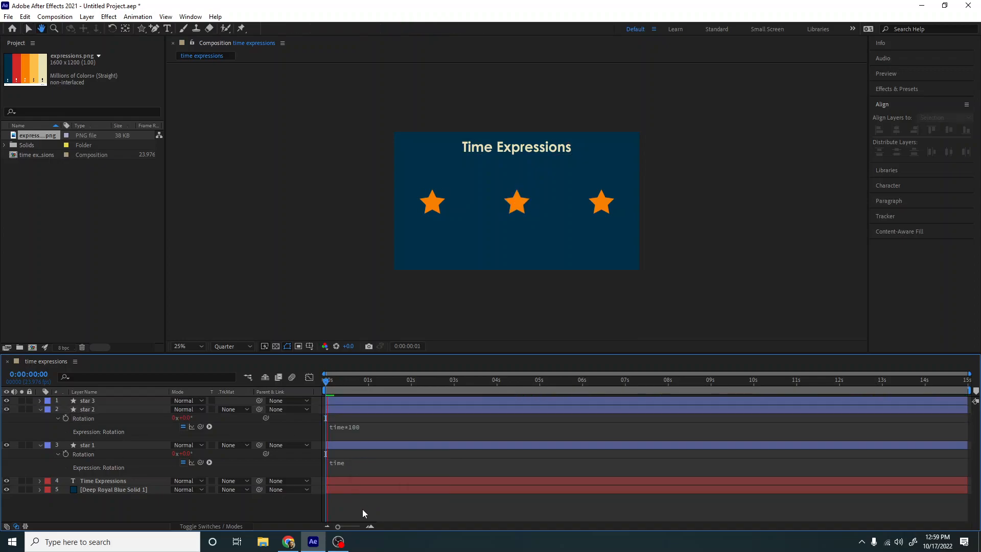
key(space)
click(366, 388)
drag(369, 390, 497, 384)
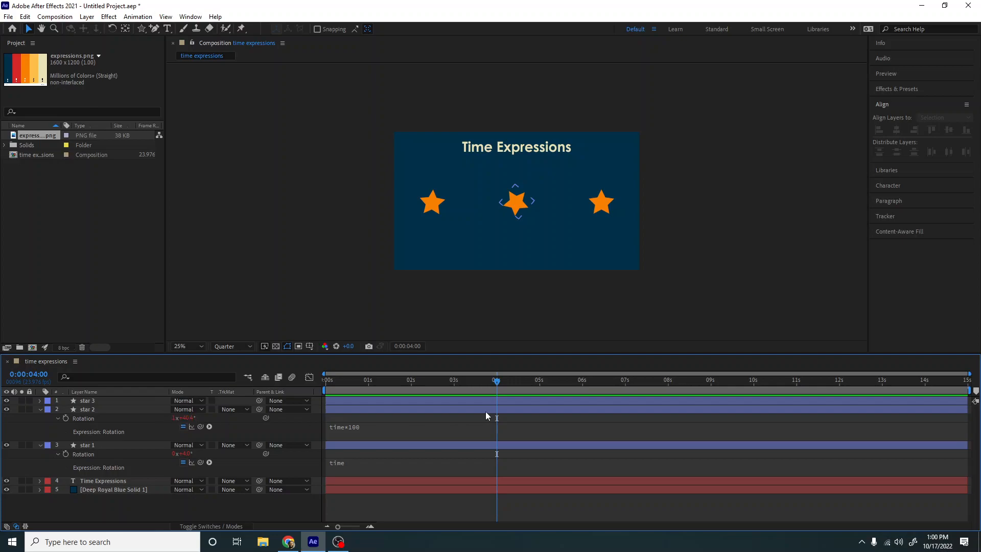
drag(499, 393, 566, 383)
drag(497, 356, 978, 353)
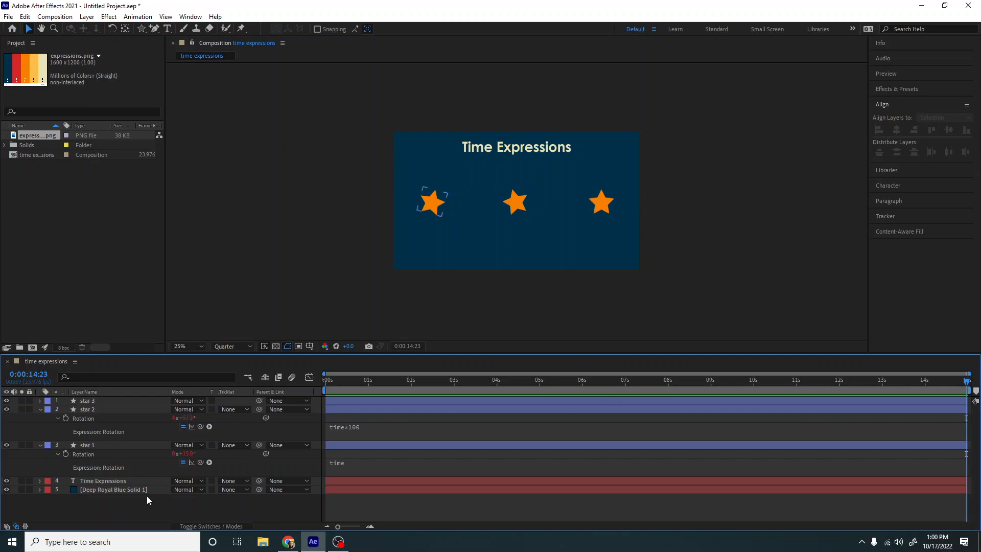
Add the expression "time*-100" to the Rotation property of the star 3 layer.
click(83, 418)
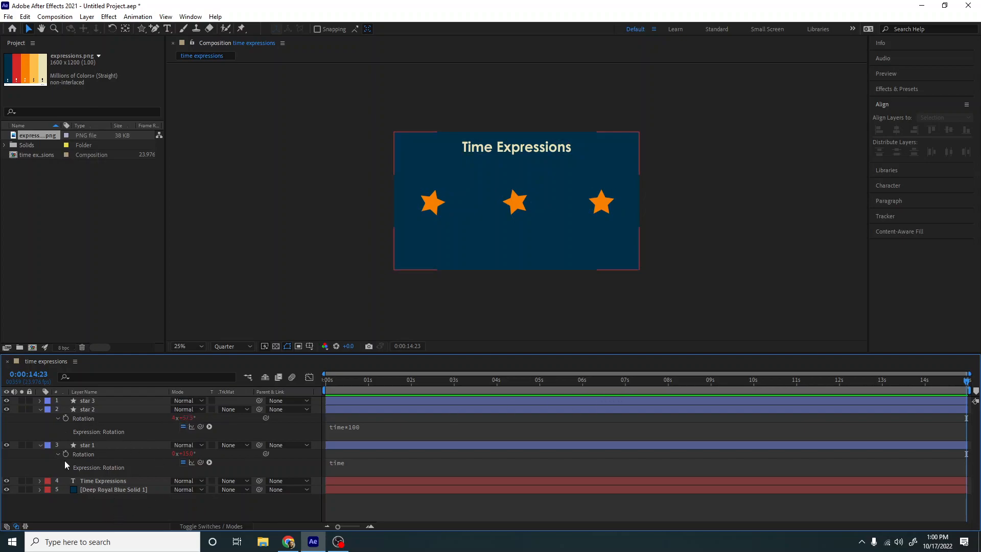
click(95, 402)
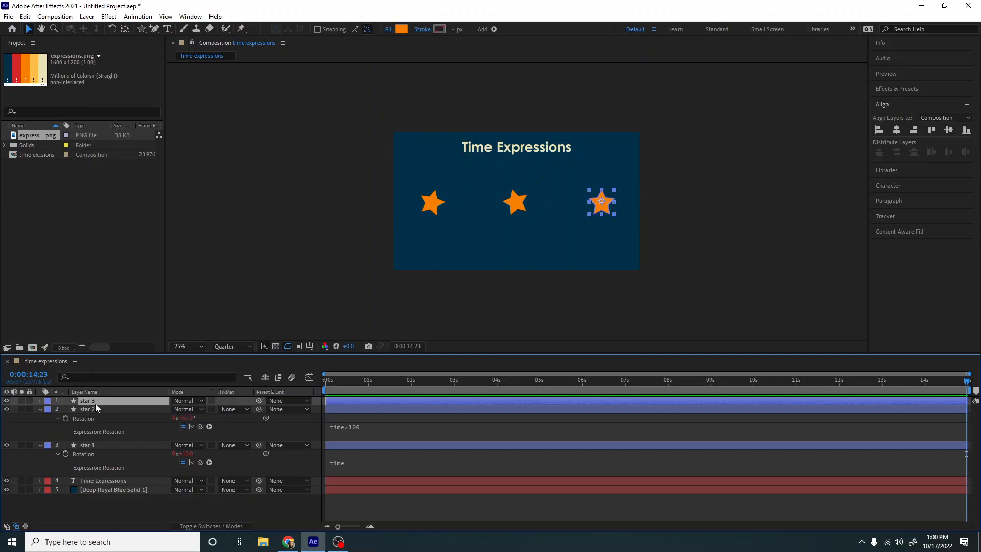
key(r)
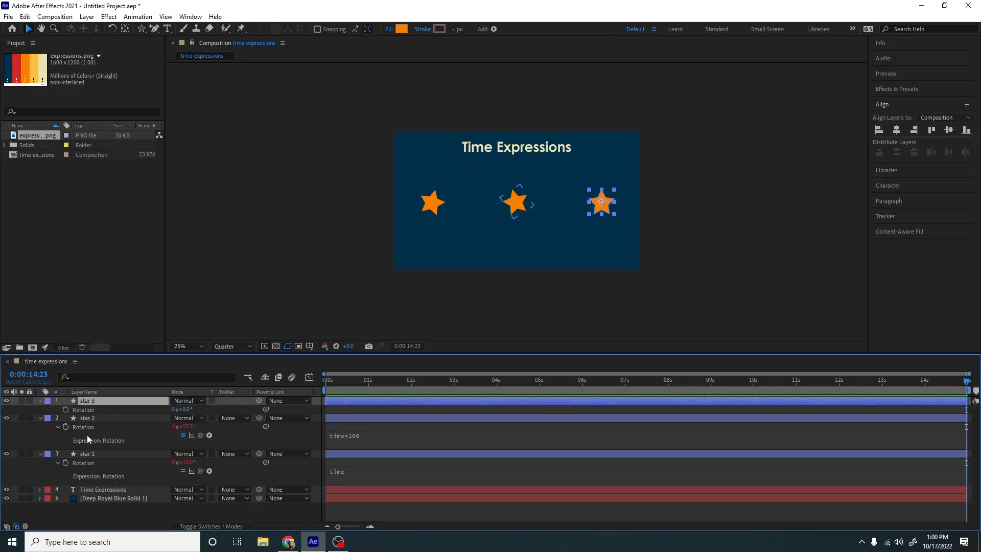
alt+click(66, 409)
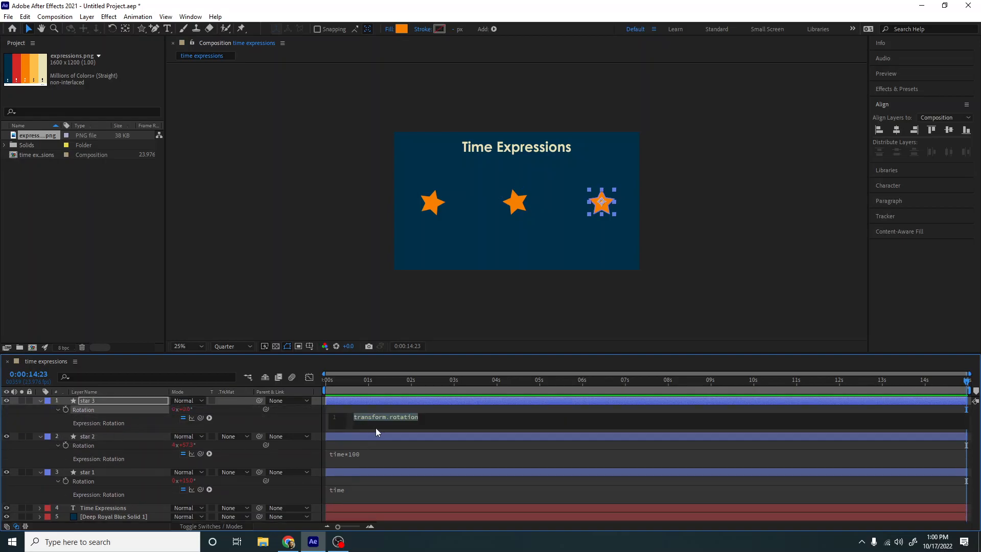
text(time)
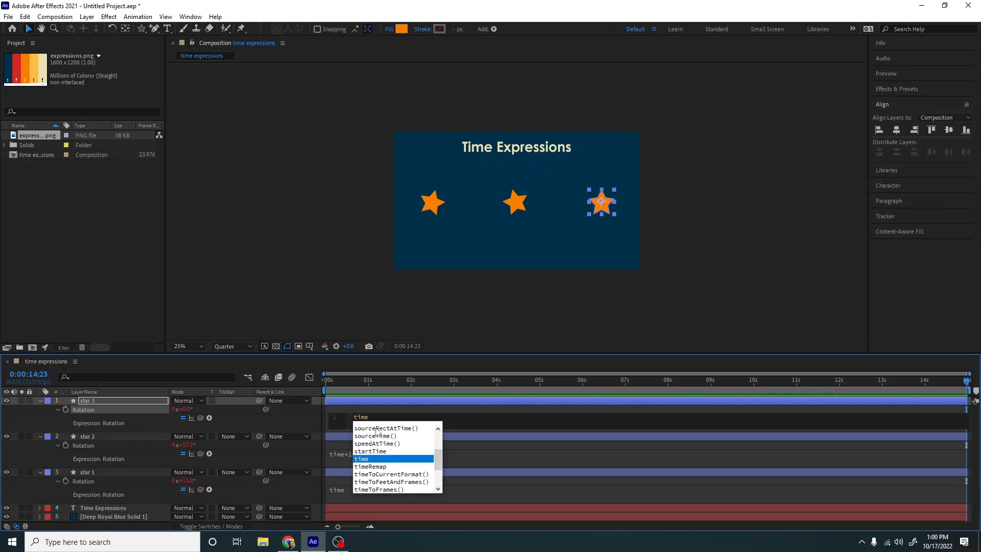
text(*-100)
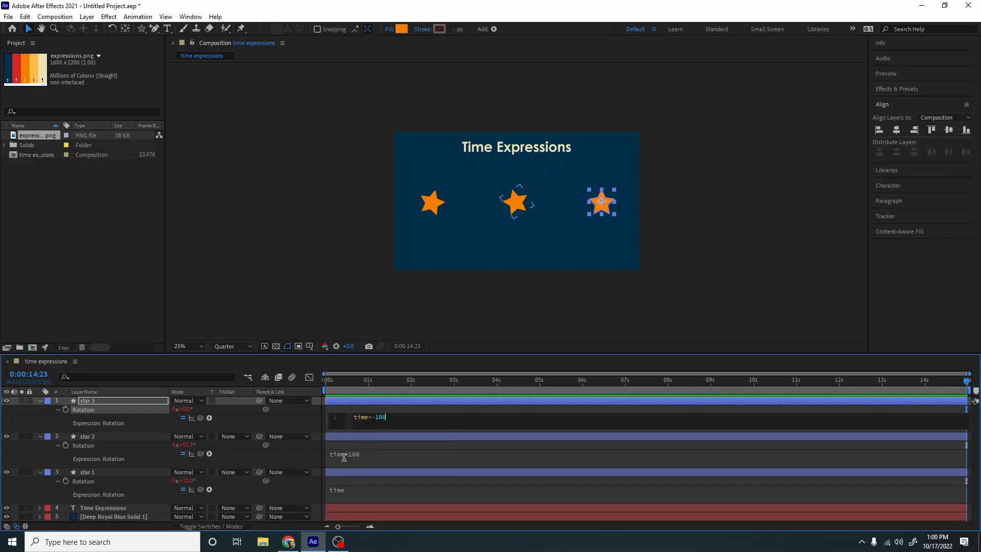
click(370, 452)
click(373, 420)
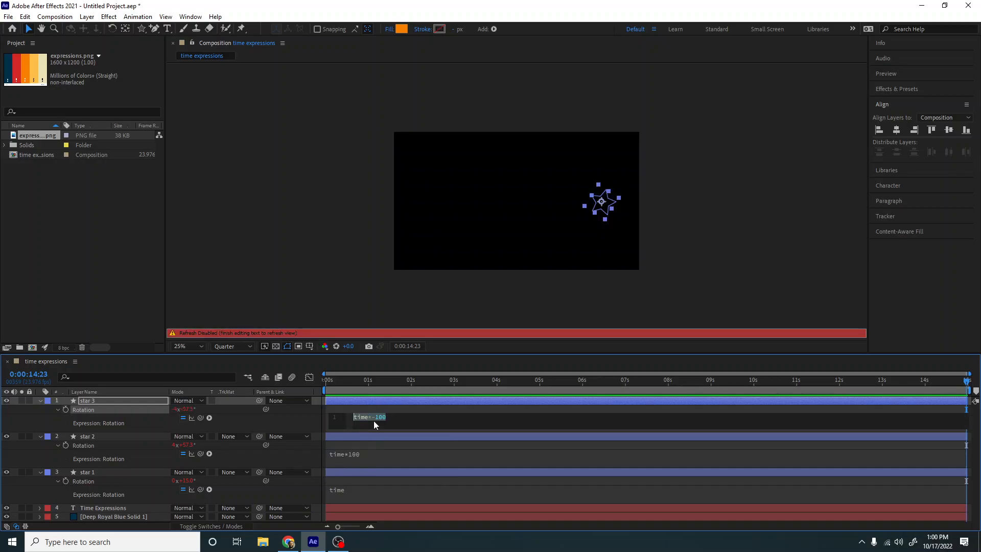
click(401, 418)
click(401, 411)
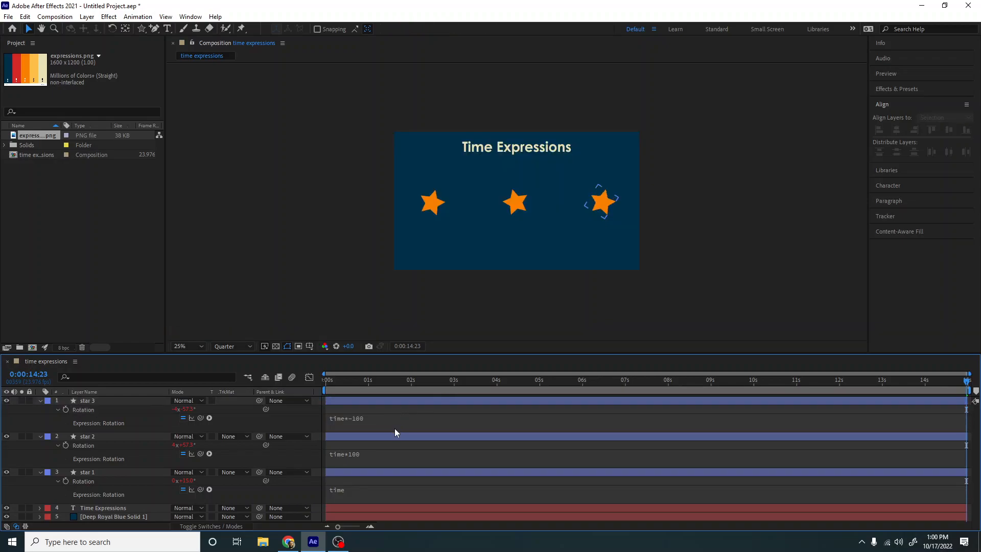
Preview the rotation of all three stars and collapse the layers' expression properties.
key(space)
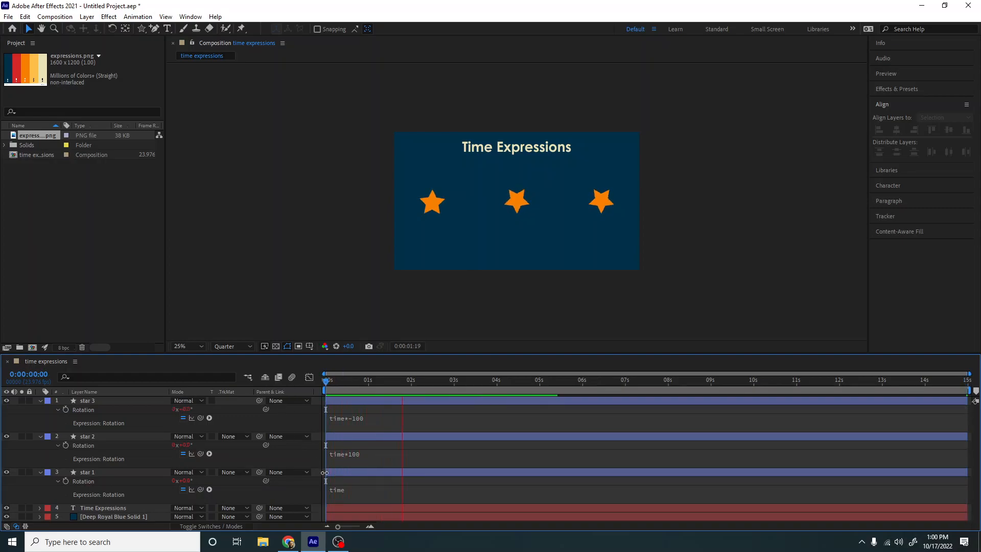
key(space)
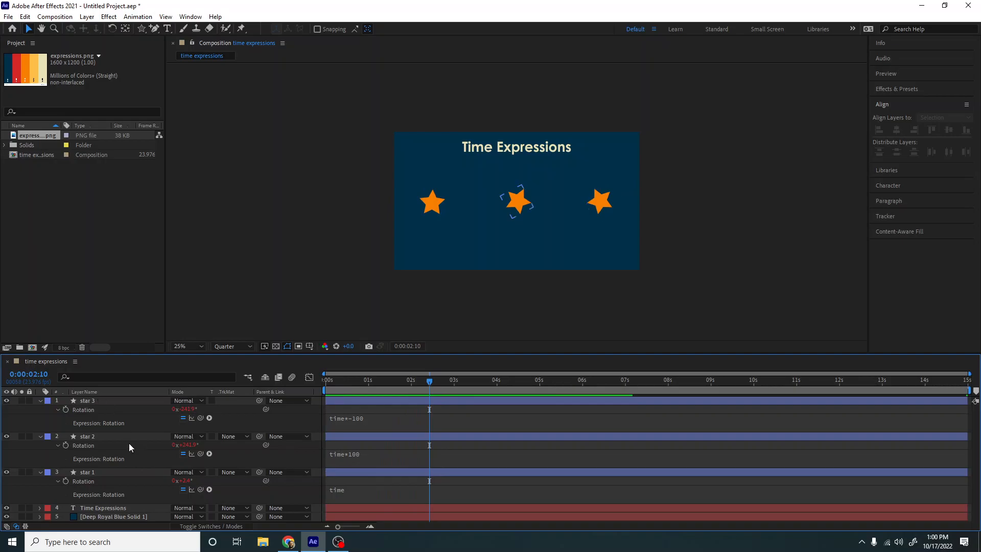
key(u)
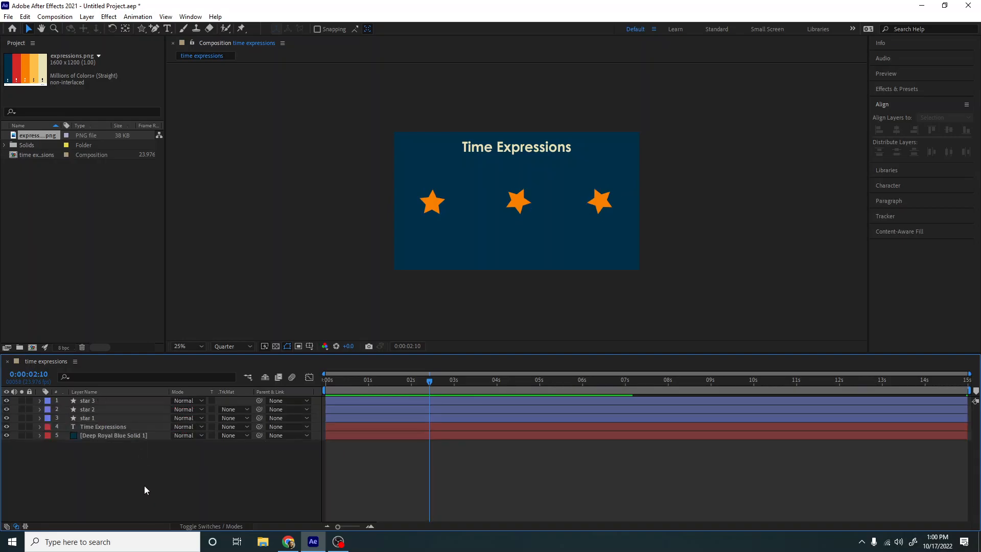
Add a text label reading "time" and position it beneath the first star.
click(167, 28)
click(418, 232)
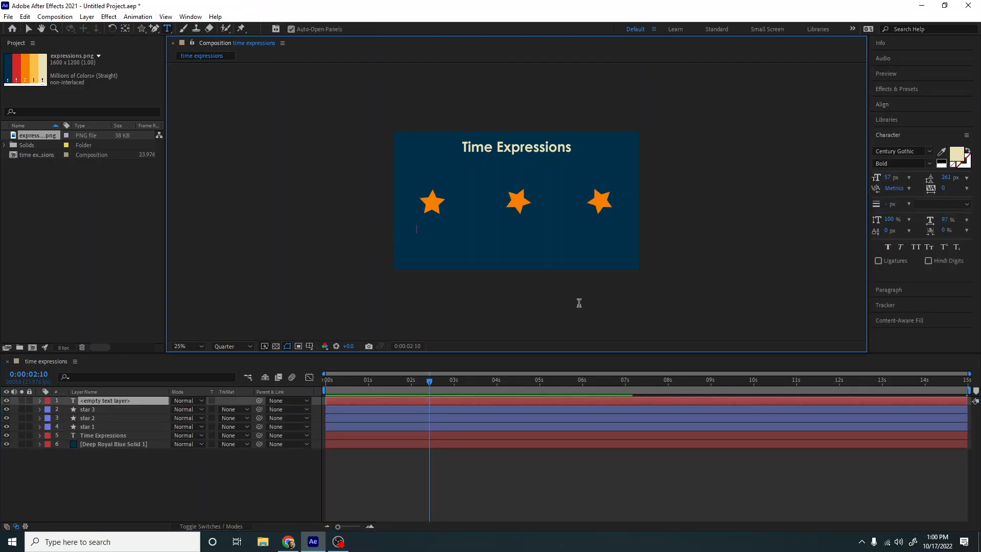
text(time)
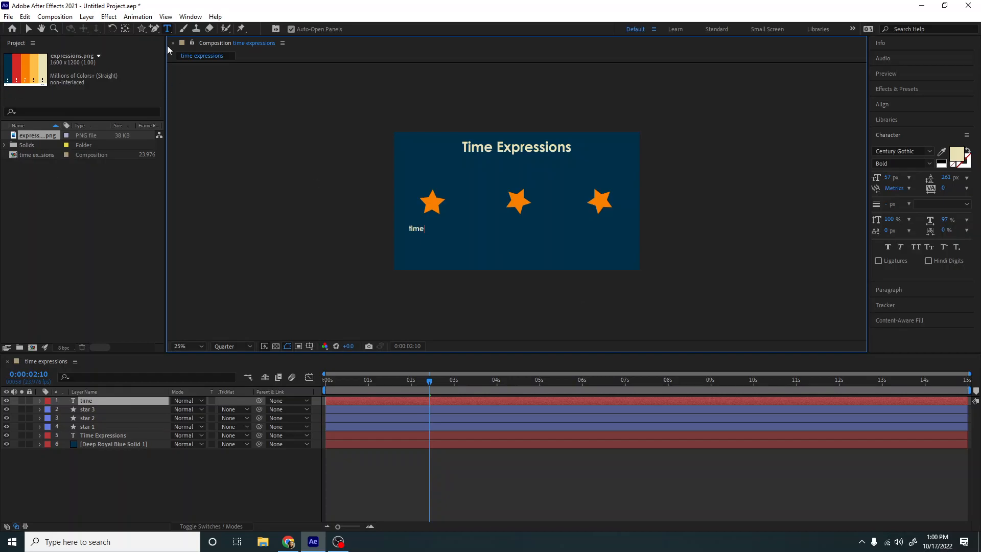
click(29, 29)
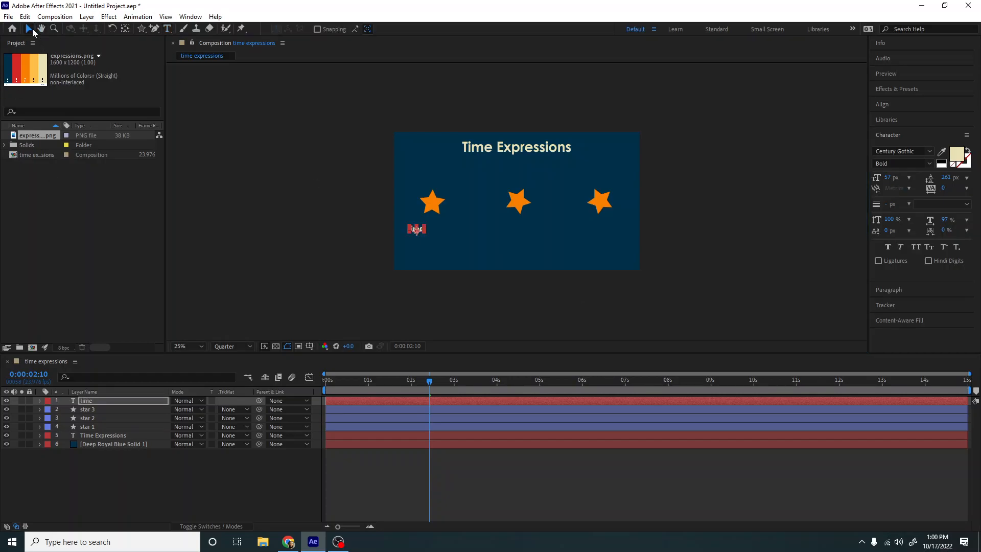
click(422, 229)
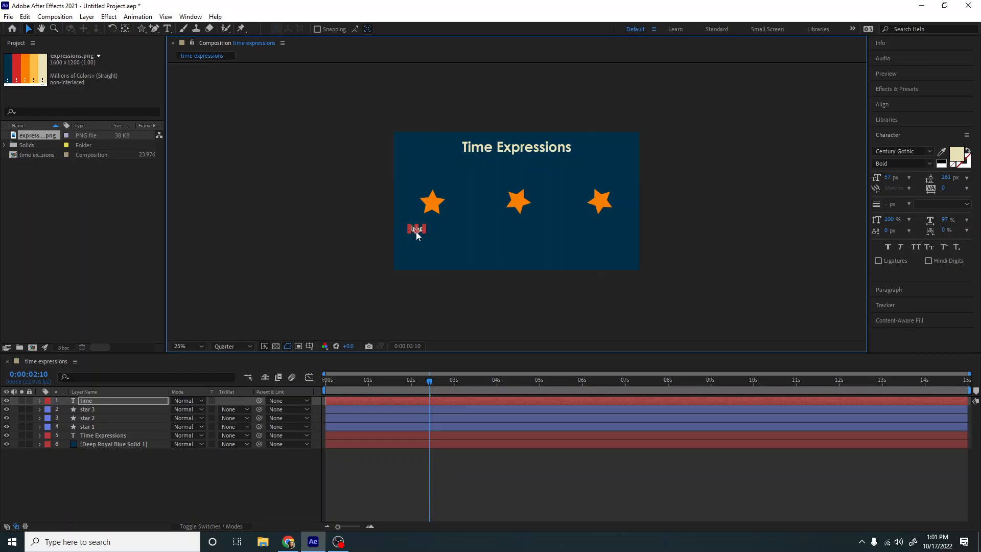
key(period)
drag(327, 255, 356, 258)
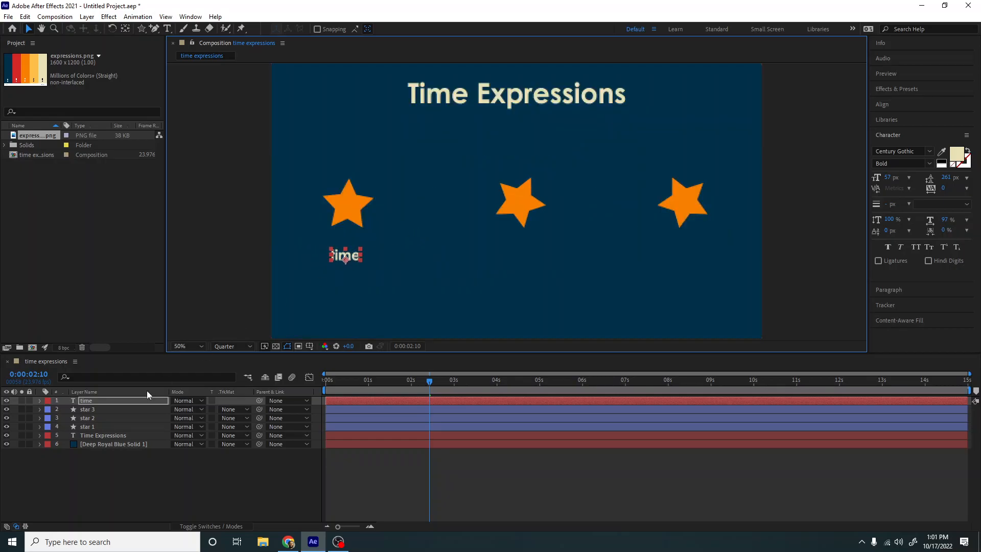
Duplicate the "time" label twice and place the copies beneath the third star and the middle star.
click(124, 403)
key(ctrl+d)
key(ctrl+d)
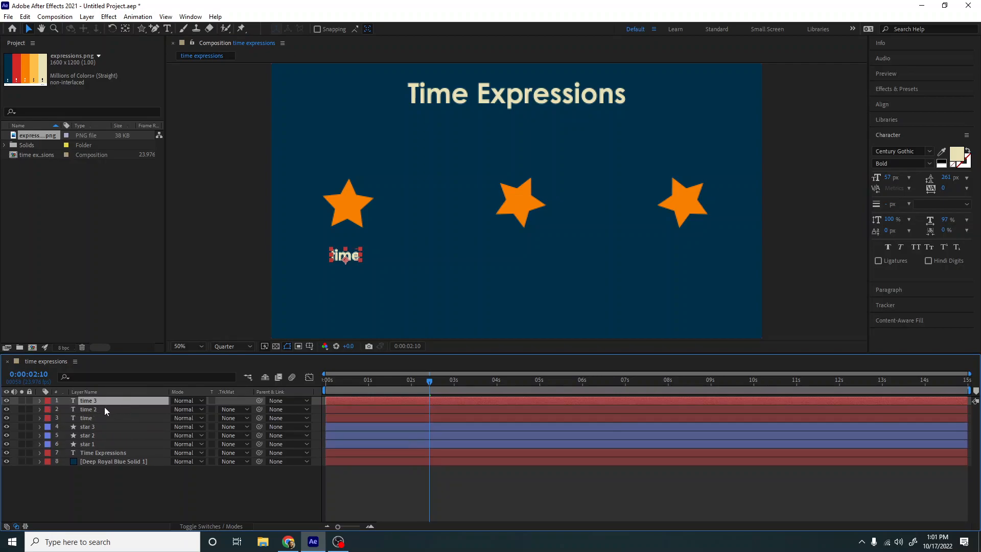
drag(353, 260, 676, 261)
key(Return)
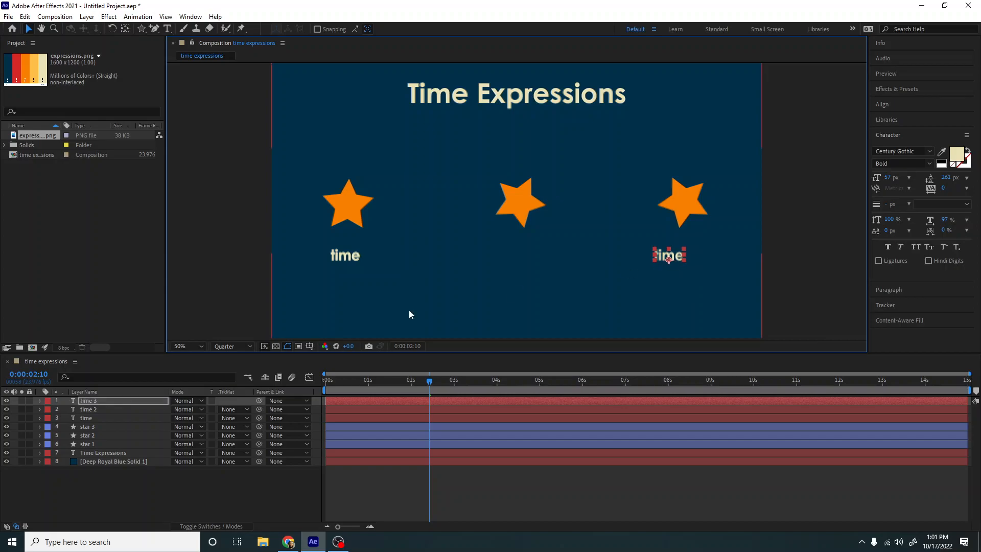
click(89, 410)
drag(359, 258, 529, 259)
Change the text of the label beneath the middle star to "time*100".
double_click(515, 256)
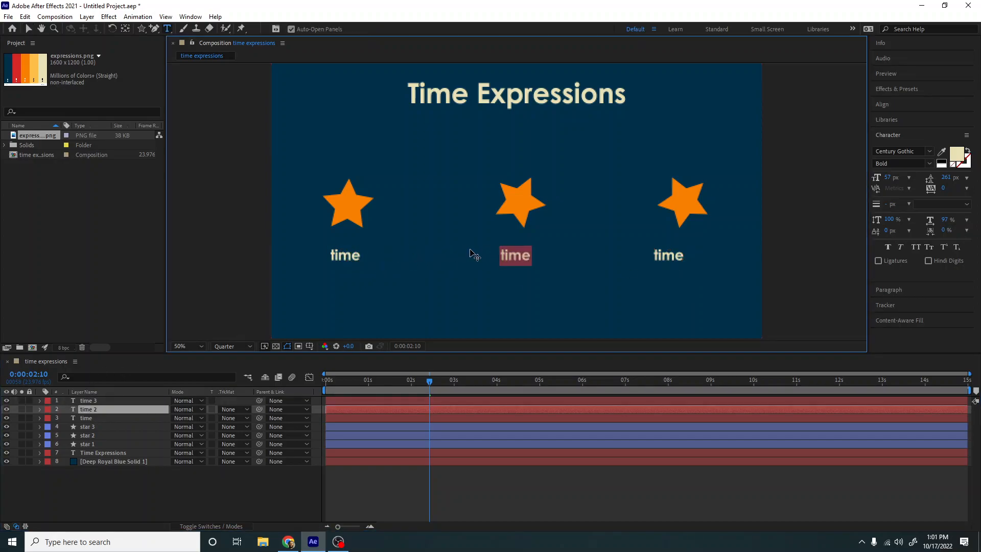
key(Left)
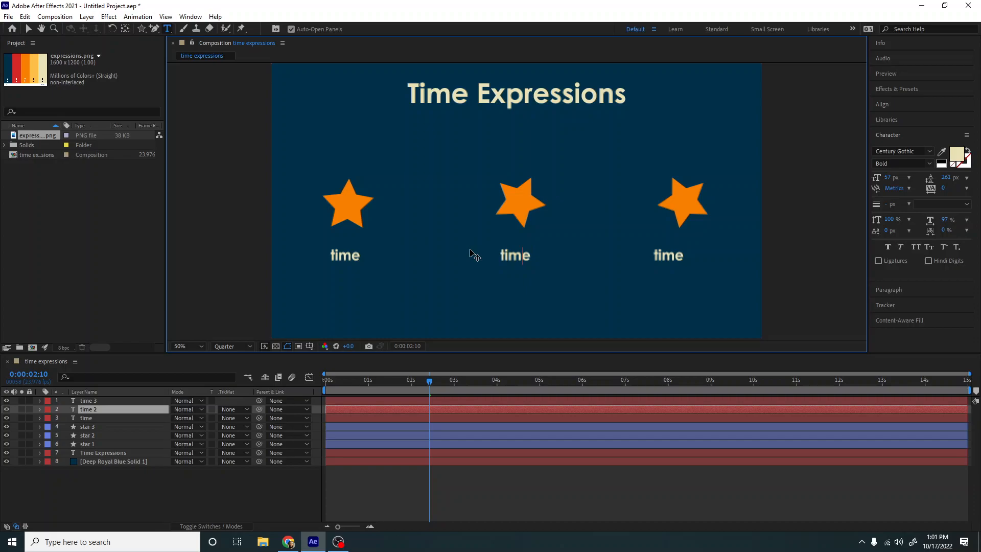
text(*100)
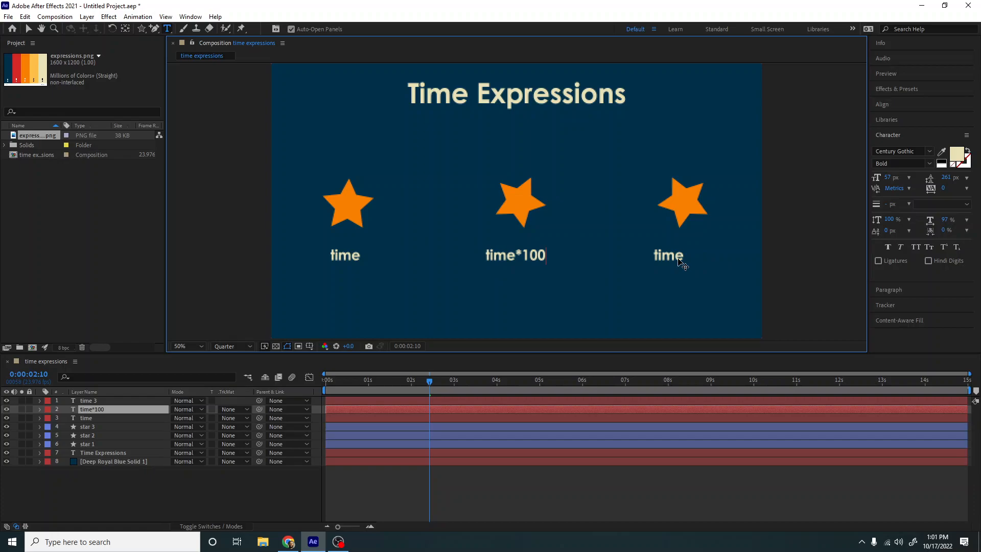
Change the text of the label beneath the third star to "time*-100".
click(90, 401)
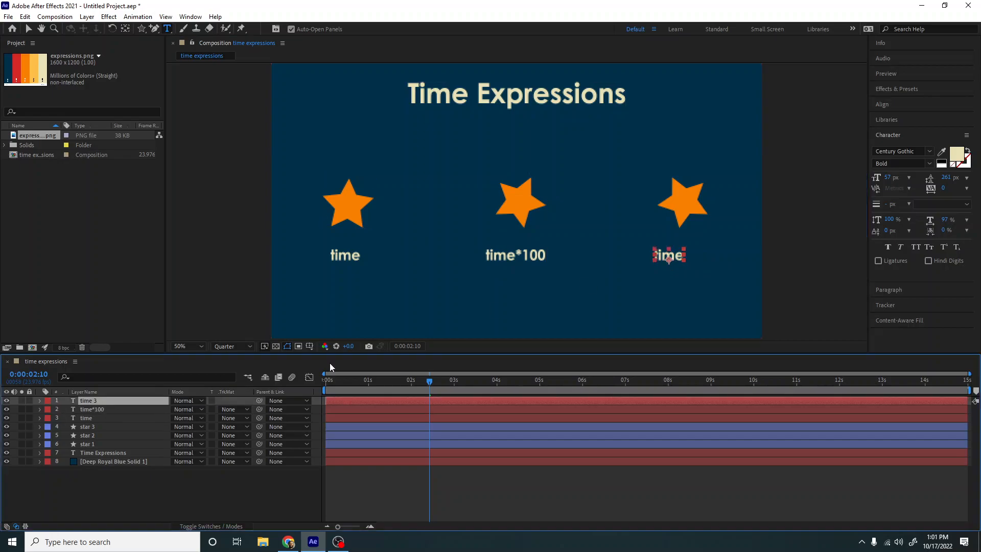
click(669, 256)
double_click(669, 256)
click(684, 257)
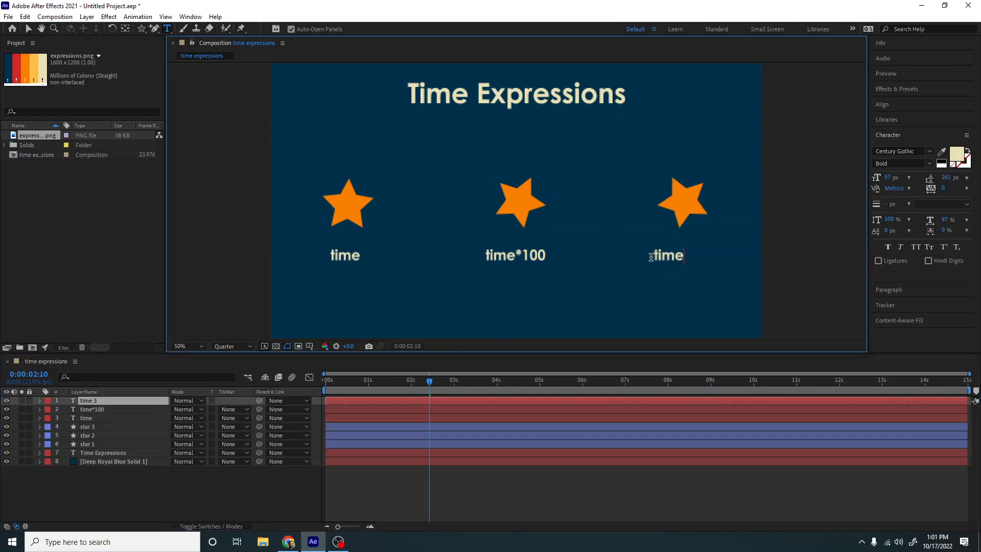
text(*-100)
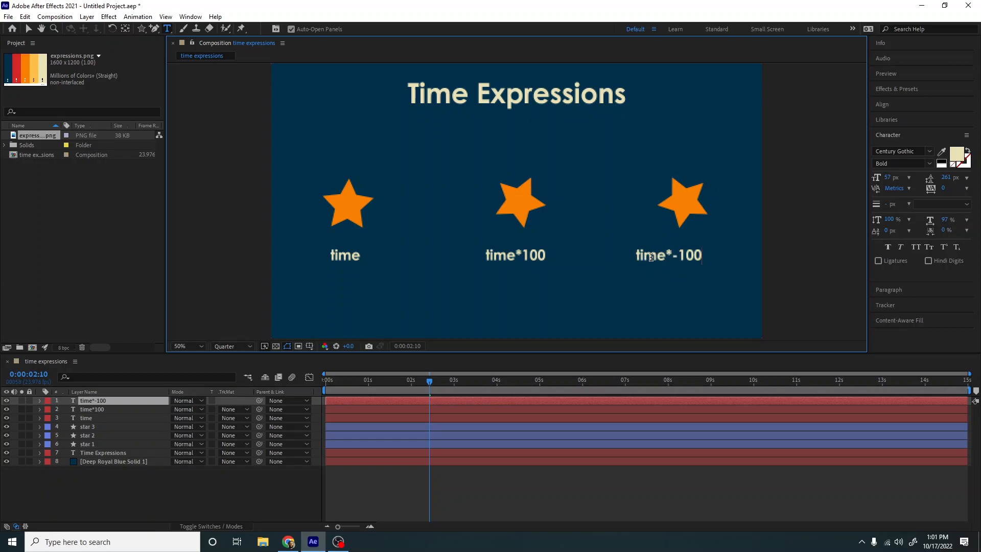
click(306, 499)
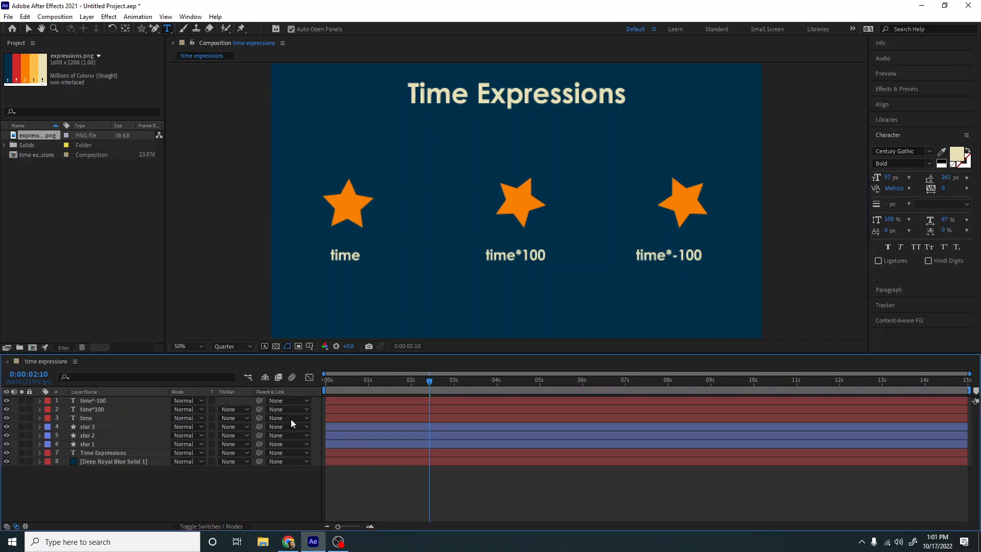
Shift the "time*-100" and "time*100" labels to center them under their stars, and return to the timeline's start.
click(28, 28)
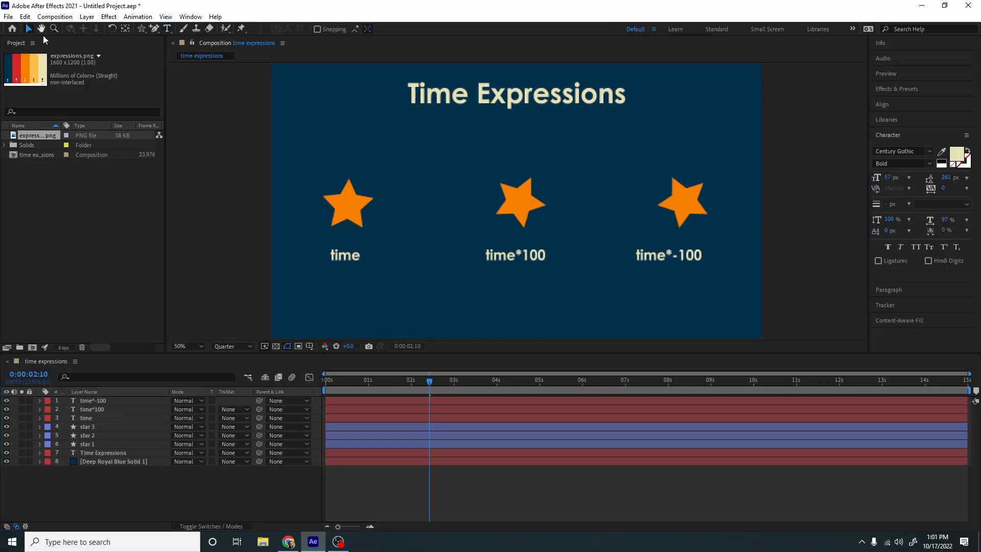
click(655, 258)
drag(657, 259, 673, 258)
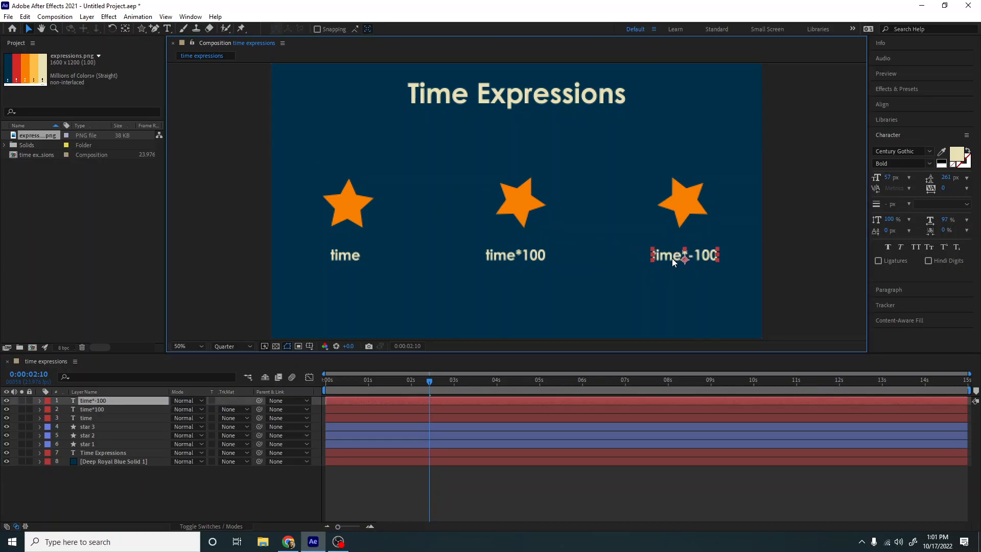
drag(534, 258, 551, 263)
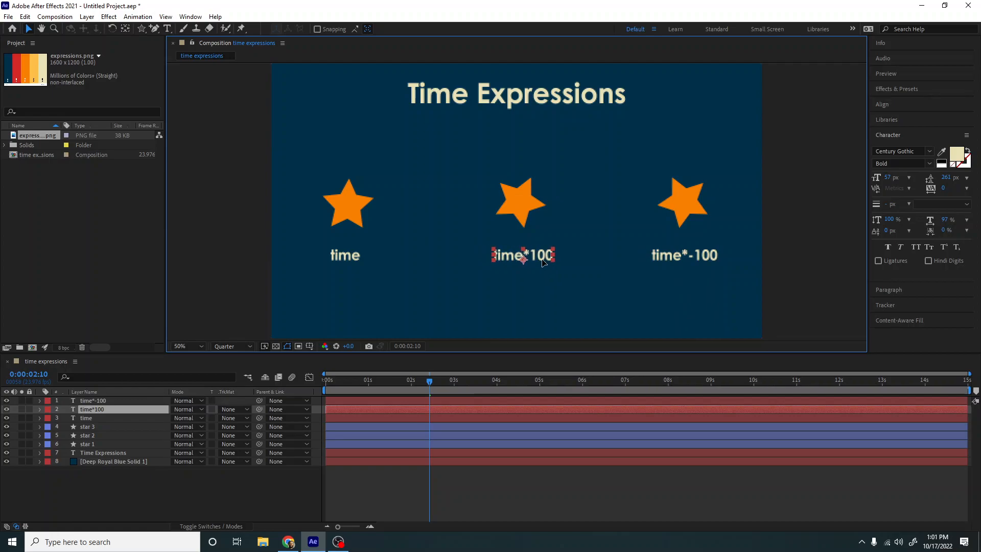
click(292, 498)
drag(334, 383, 300, 383)
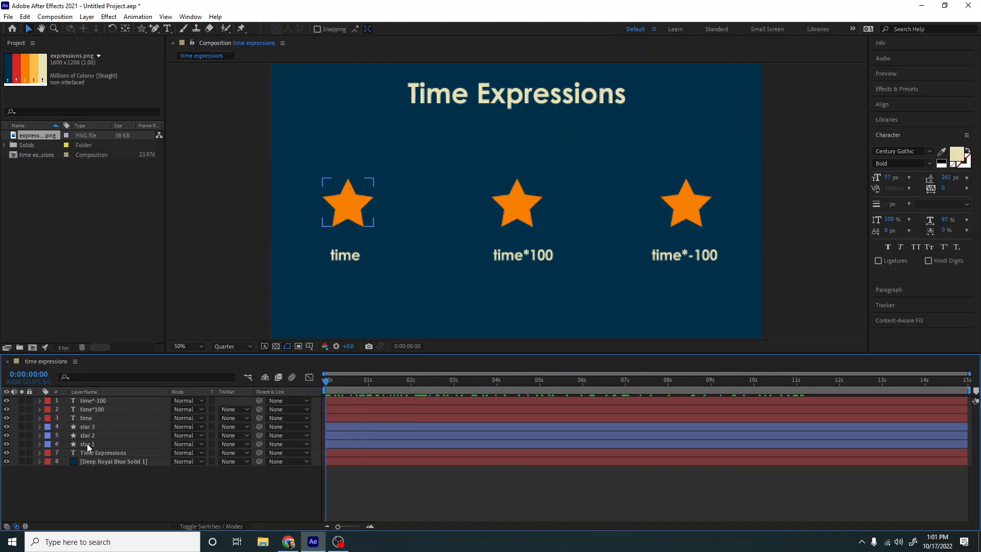
Try to add the expression "time" to the Position property of the "time*-100" text layer and read the warning details.
click(124, 401)
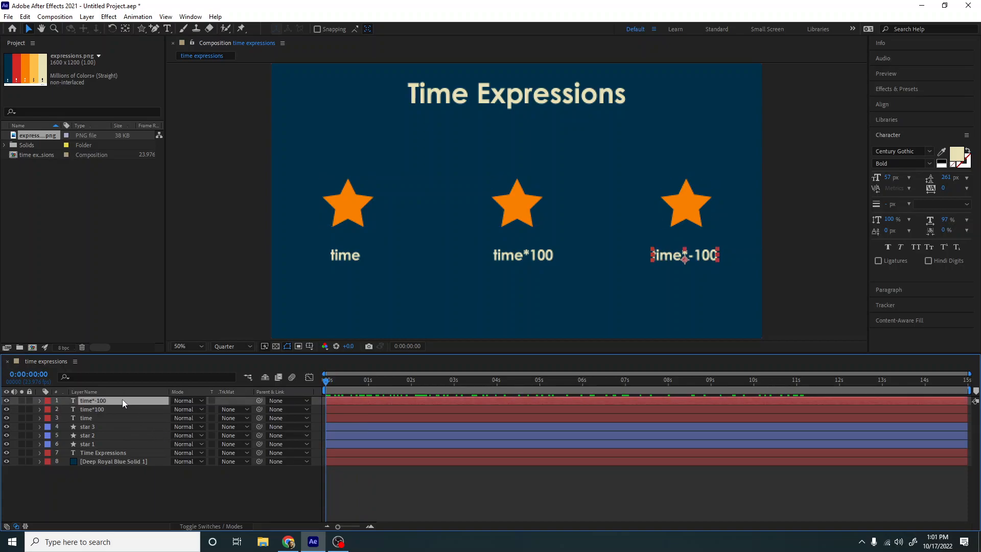
key(p)
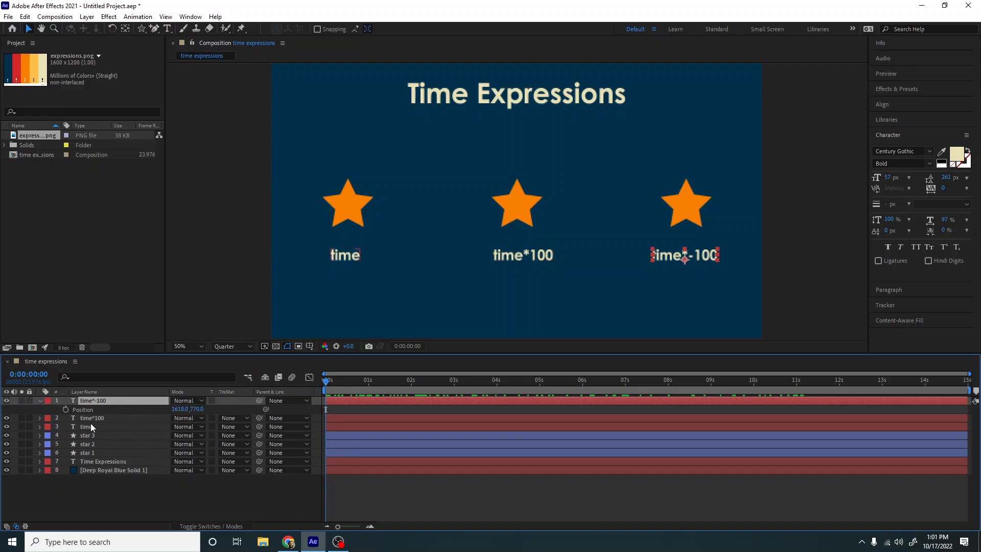
alt+click(66, 409)
text(time)
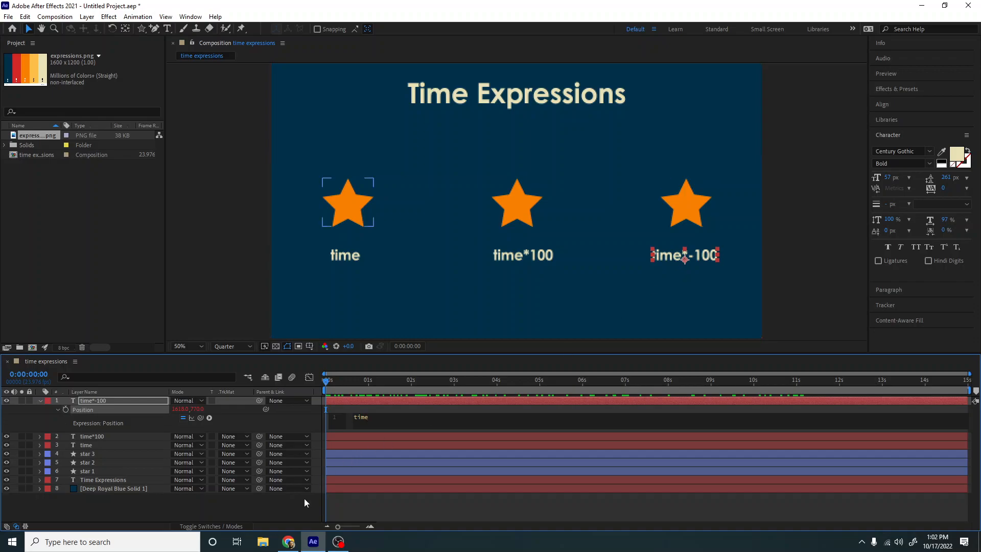
click(294, 510)
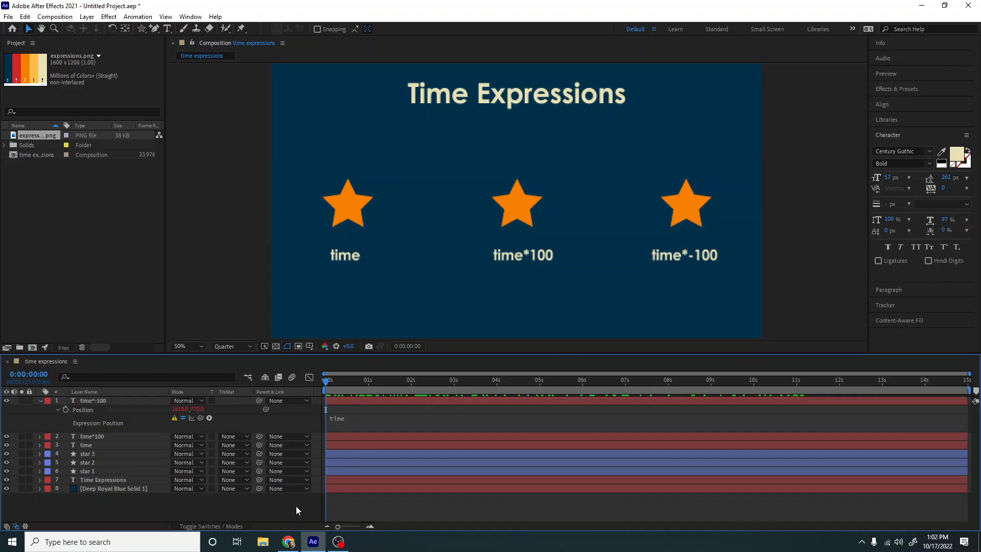
click(175, 418)
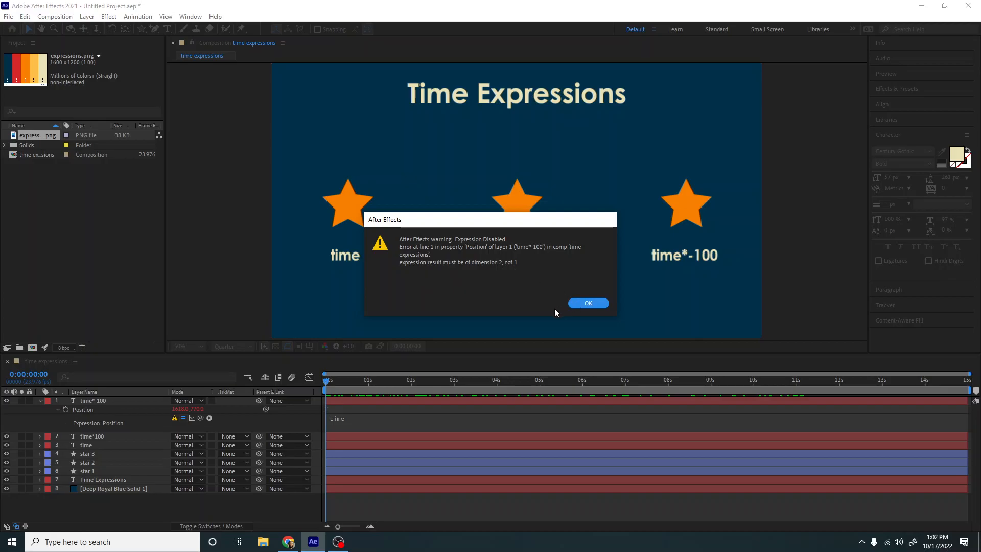
click(587, 303)
Remove the expression from the Position property of the "time*-100" text layer.
click(379, 418)
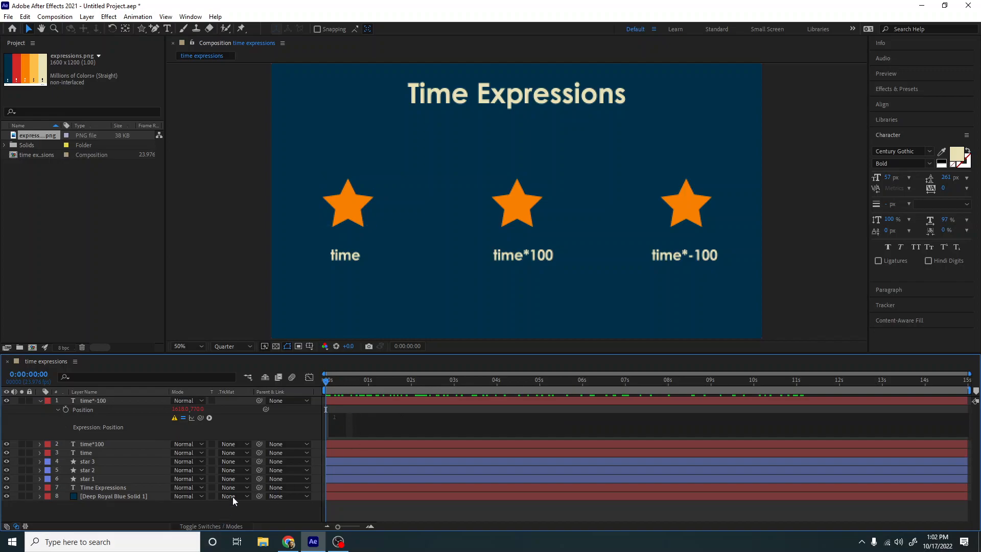
click(280, 440)
click(283, 427)
click(293, 498)
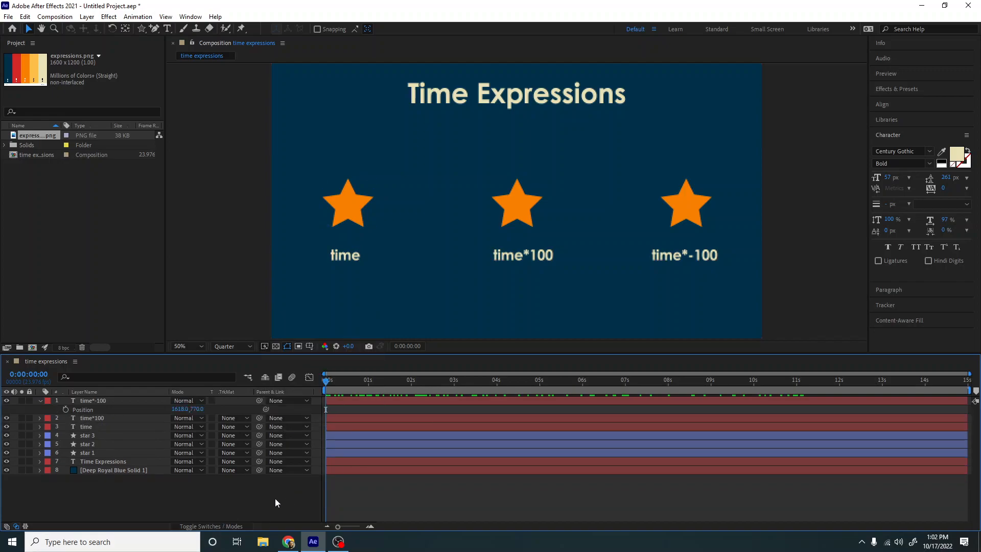
Separate the dimensions of the "time*-100" text layer's Position property.
click(97, 402)
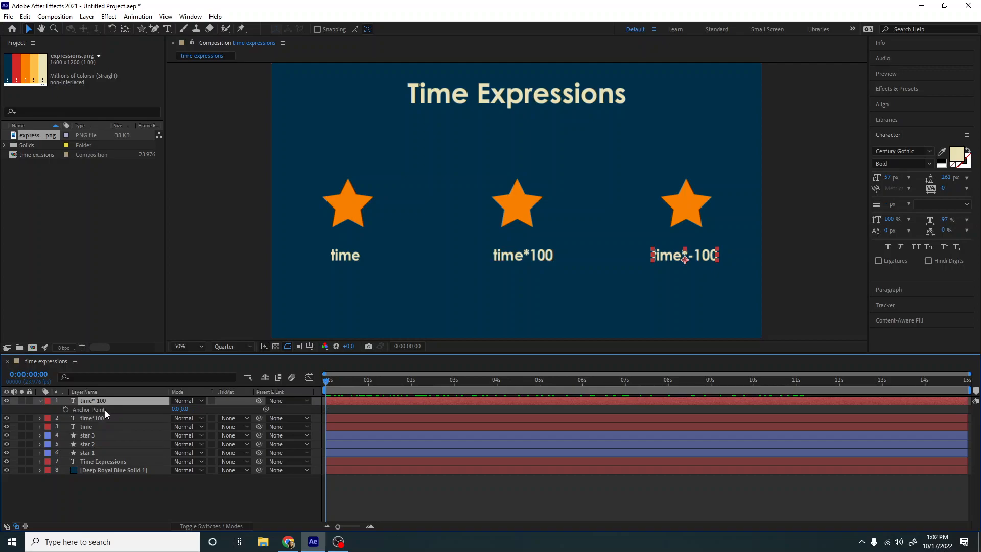
key(s)
key(p)
right_click(86, 408)
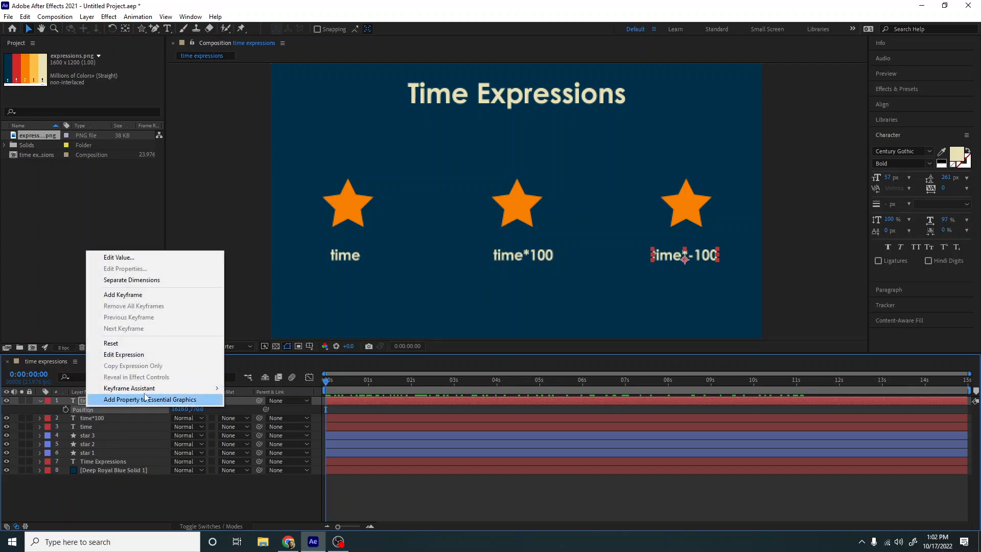
click(132, 280)
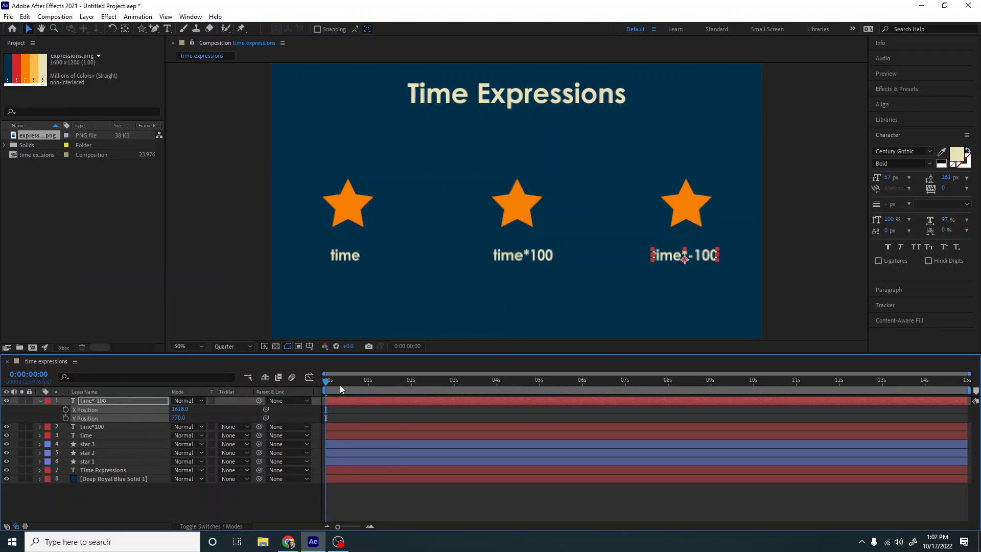
Add the expression "time" to the Y Position property of the "time*-100" text layer.
alt+click(65, 418)
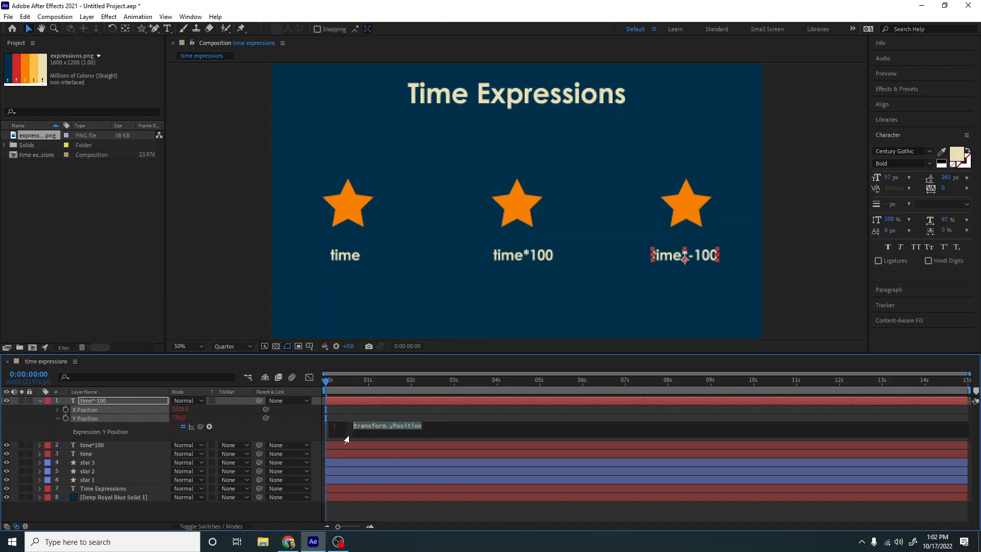
text(time)
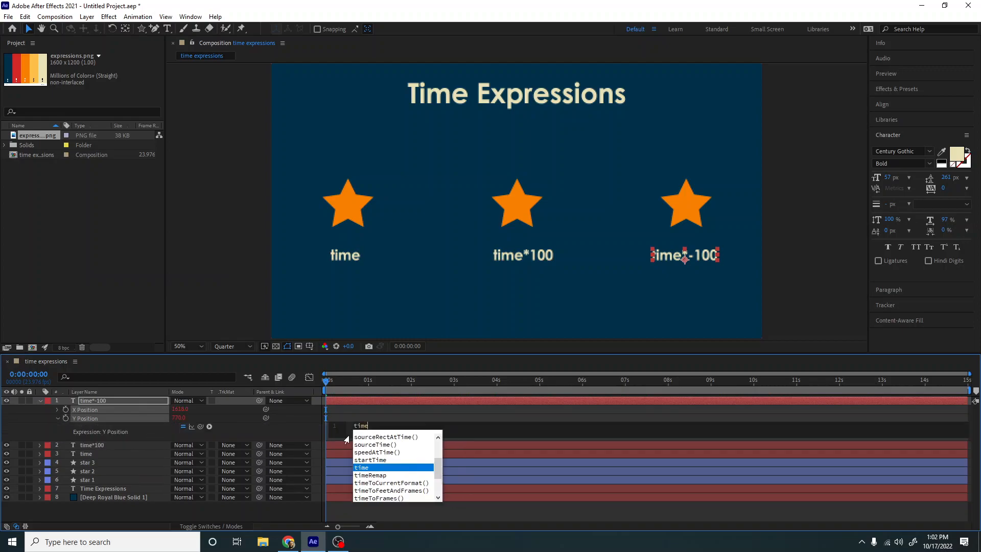
click(356, 408)
scroll(602, 215, up, 1)
scroll(602, 215, down, 1)
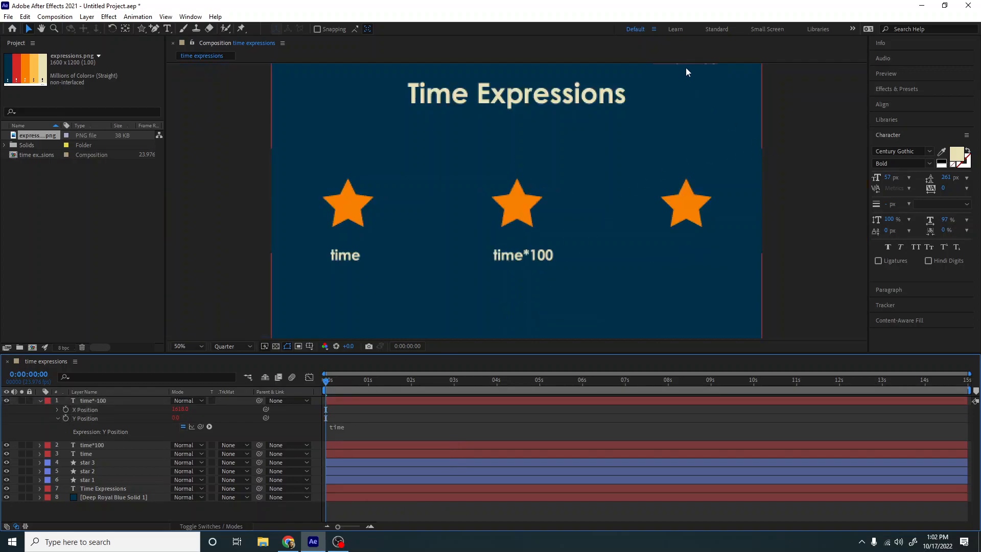
Scrub through the whole timeline to check the "time*-100" label's vertical movement and return to the start.
drag(712, 207, 677, 249)
drag(331, 380, 968, 380)
key(Home)
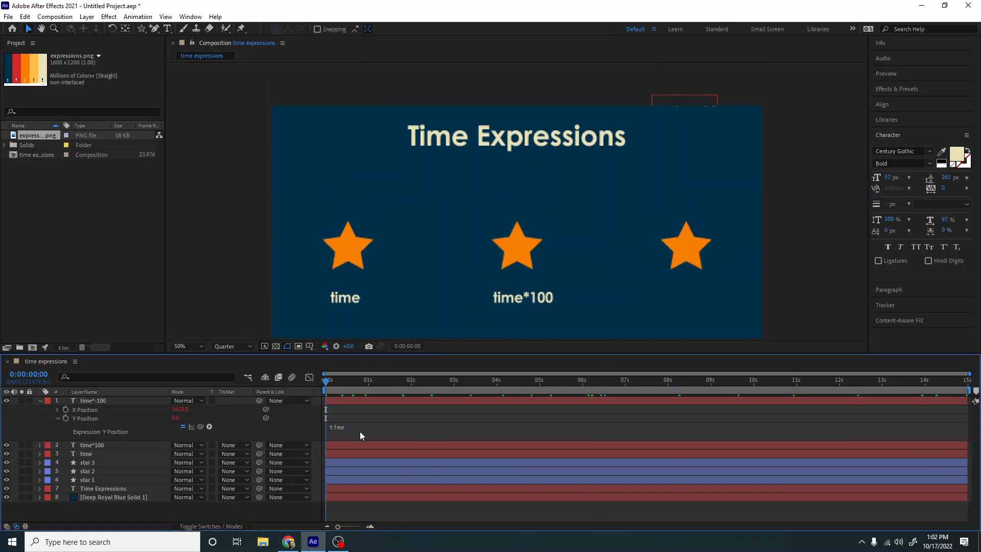
Change the label's Y Position expression to "time*4" and preview its movement along the timeline.
click(360, 432)
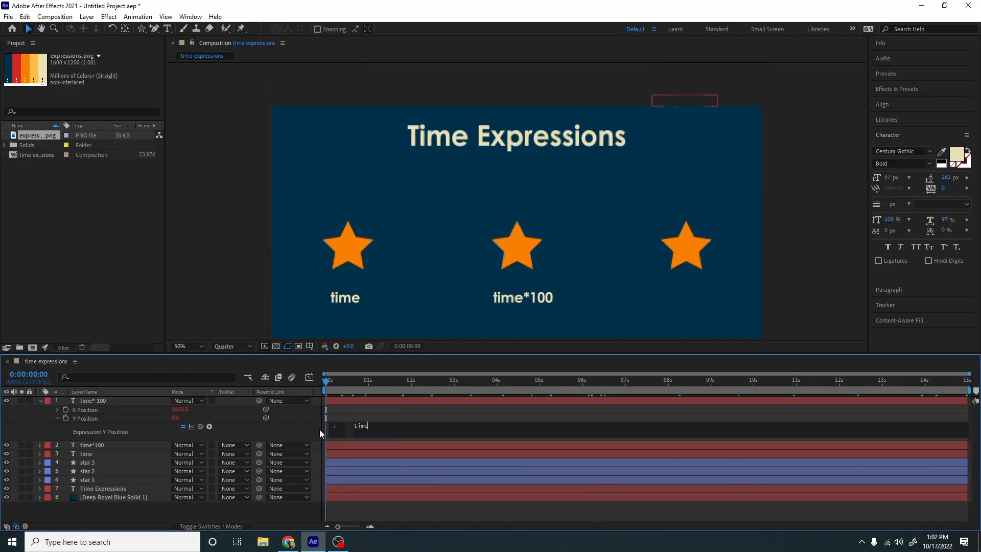
text(*4)
click(369, 379)
drag(326, 381, 397, 377)
key(space)
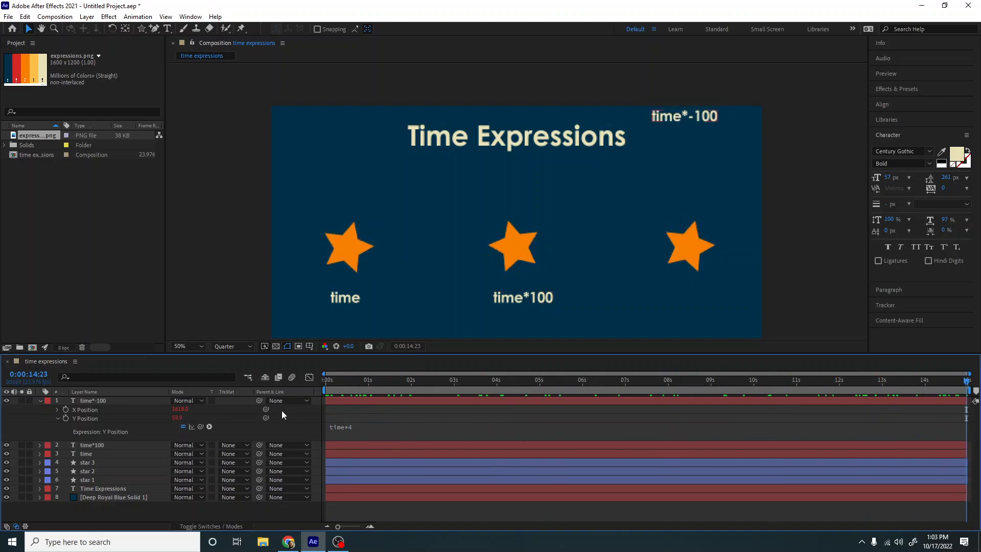
Change the label's Y Position expression to "time*100" and return to the start of the timeline.
click(391, 425)
key(BackSpace)
text(100)
drag(409, 388, 324, 385)
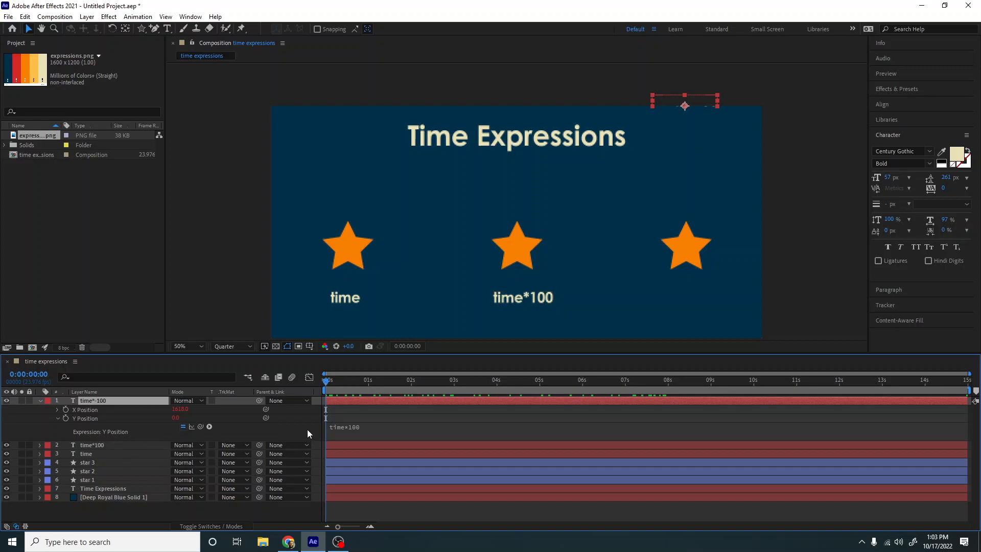
Remove the Y Position expression from the "time*-100" text layer and check along the timeline that all three stars rotate.
click(400, 428)
key(BackSpace)
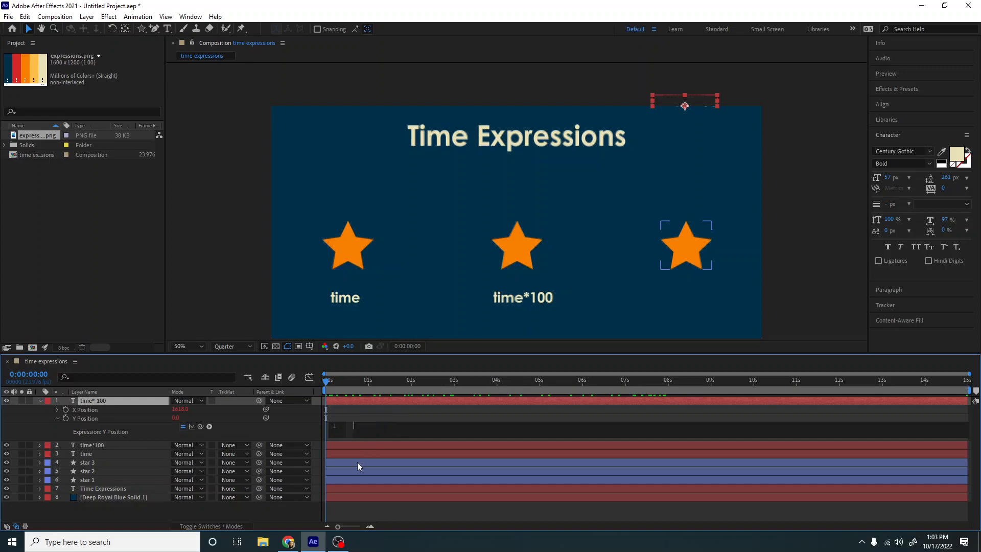
click(362, 416)
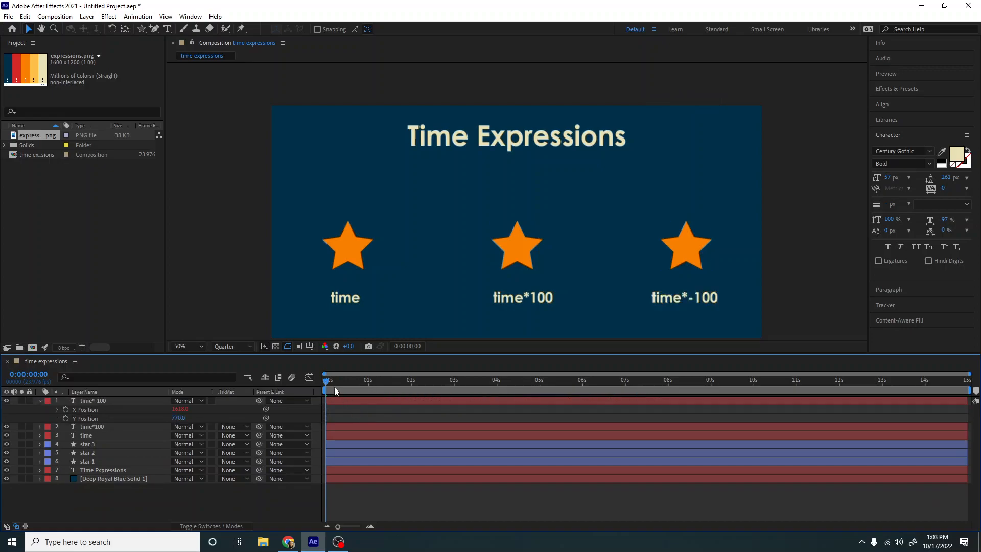
drag(335, 390, 525, 381)
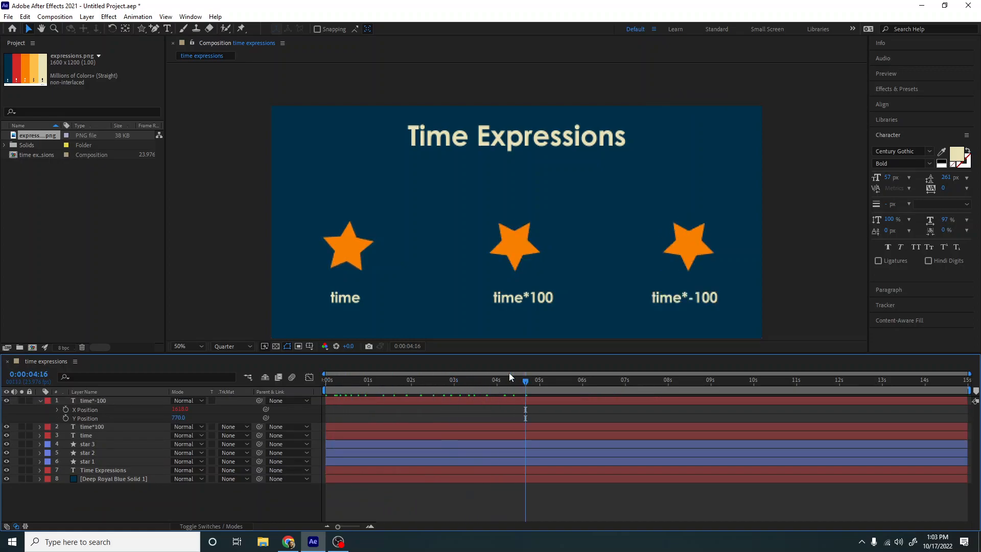
key(Home)
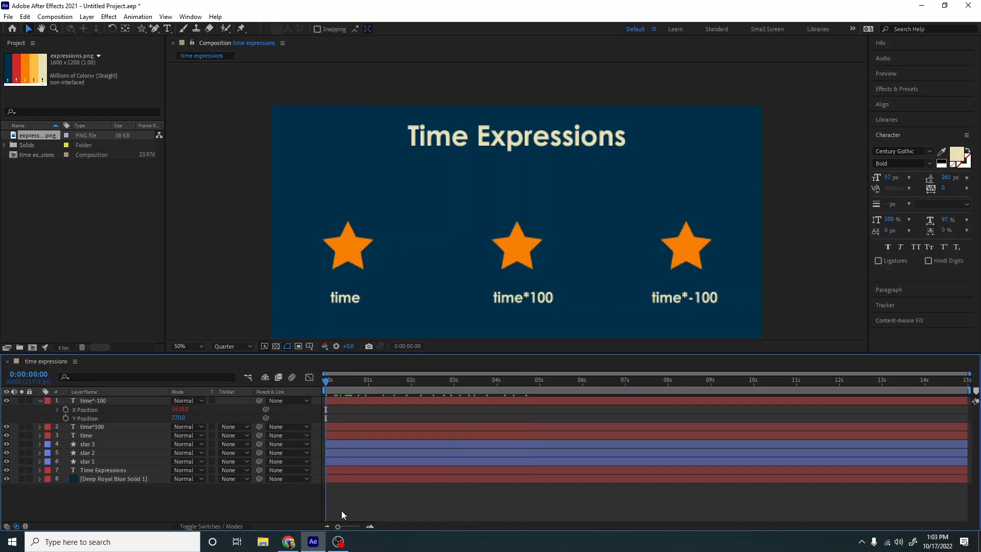
key(comma)
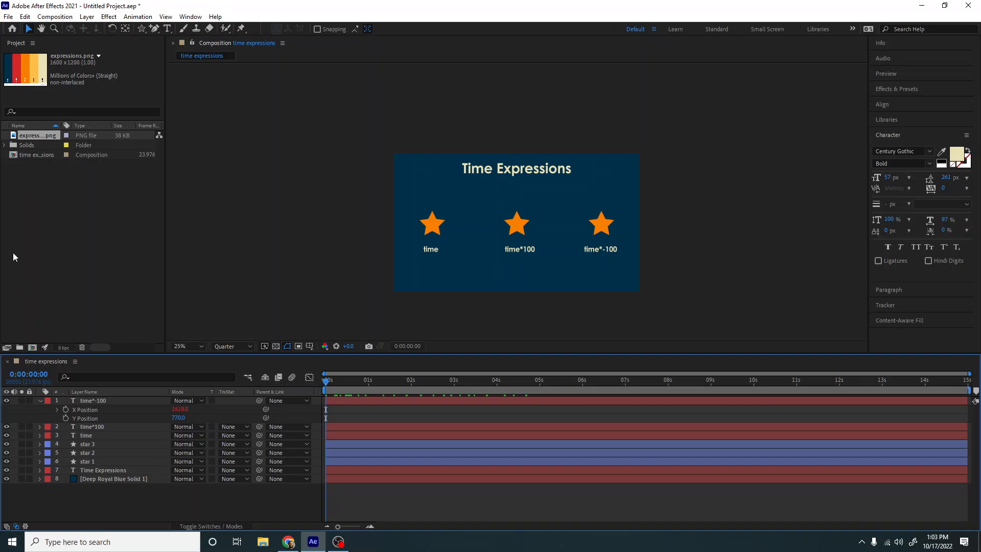
Create a new composition named "loop expression".
right_click(45, 226)
click(68, 234)
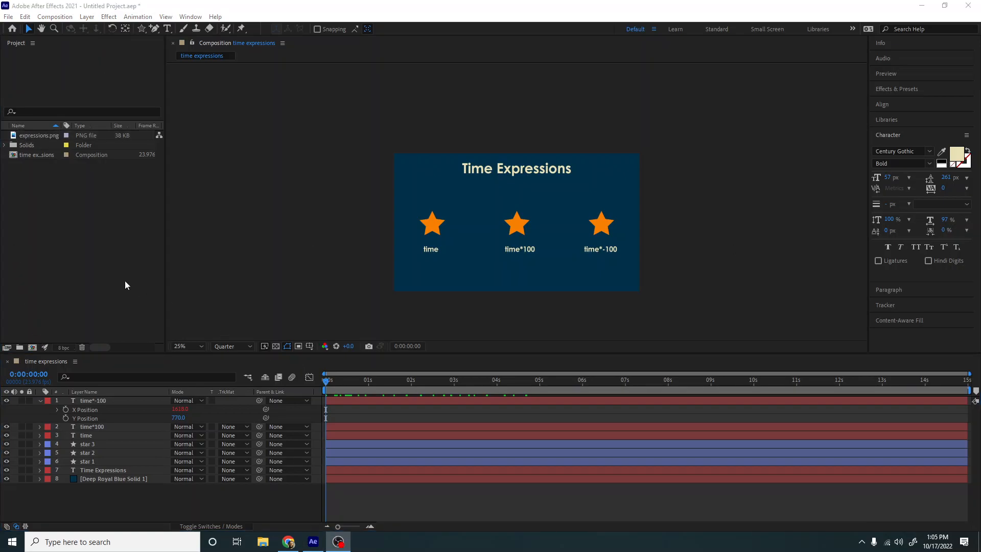
click(8, 17)
mouse_move(77, 28)
click(54, 16)
click(75, 28)
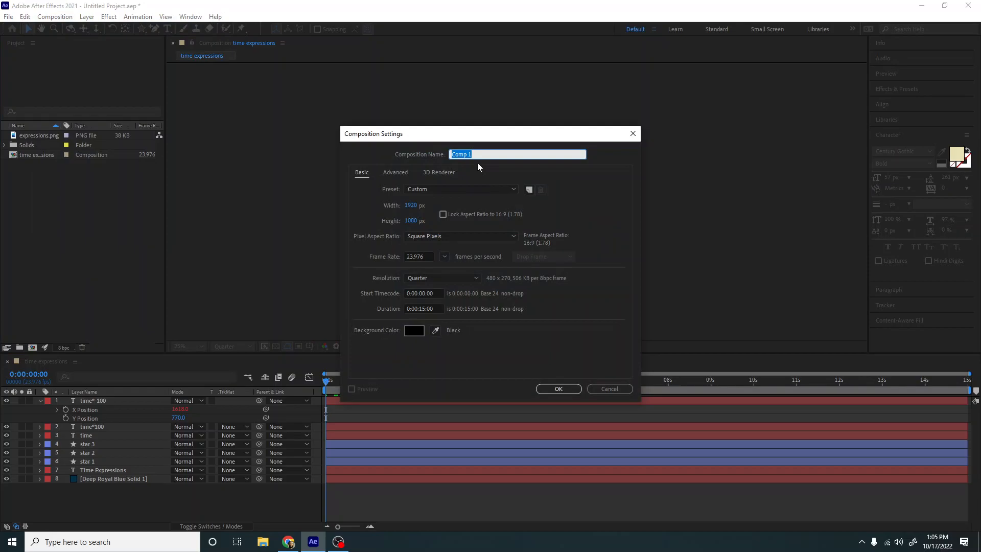
text(loop expression)
key(Return)
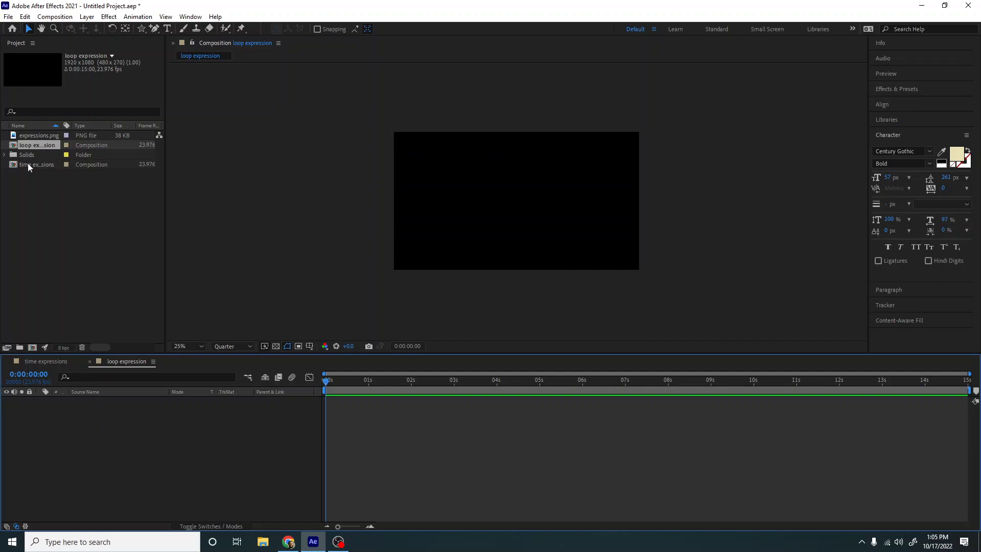
Add a full-size solid background in the pale yellow sampled from the expressions.png palette.
click(36, 136)
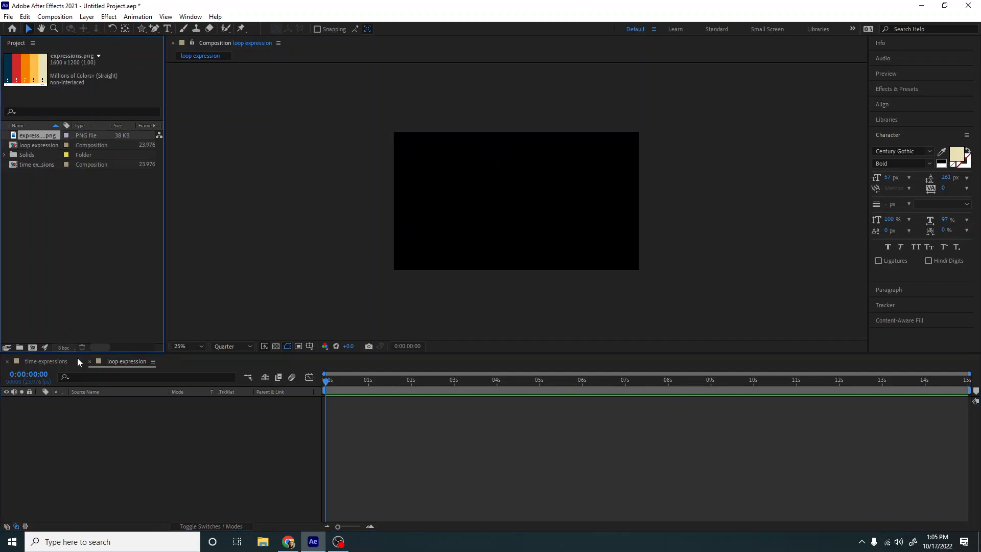
right_click(85, 443)
mouse_move(136, 331)
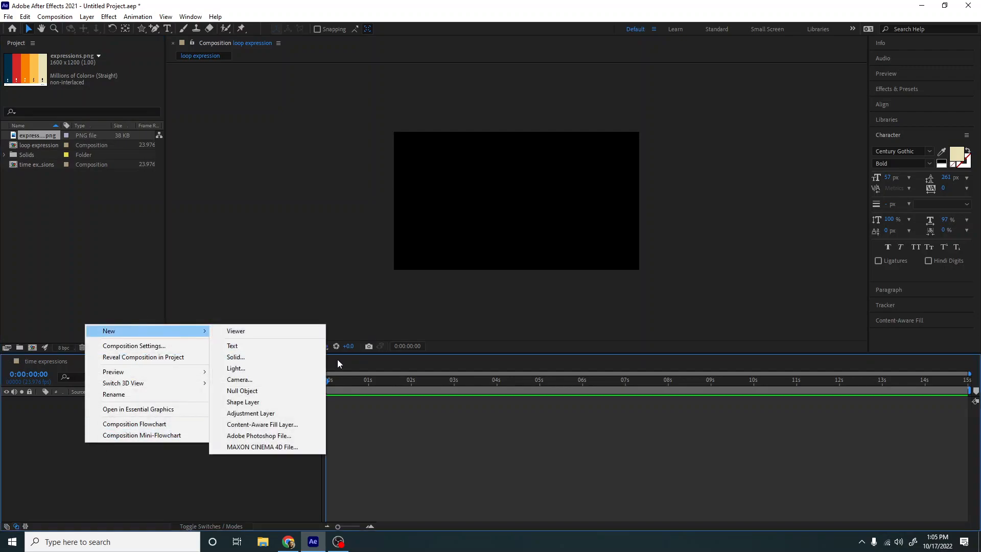
click(267, 357)
click(265, 319)
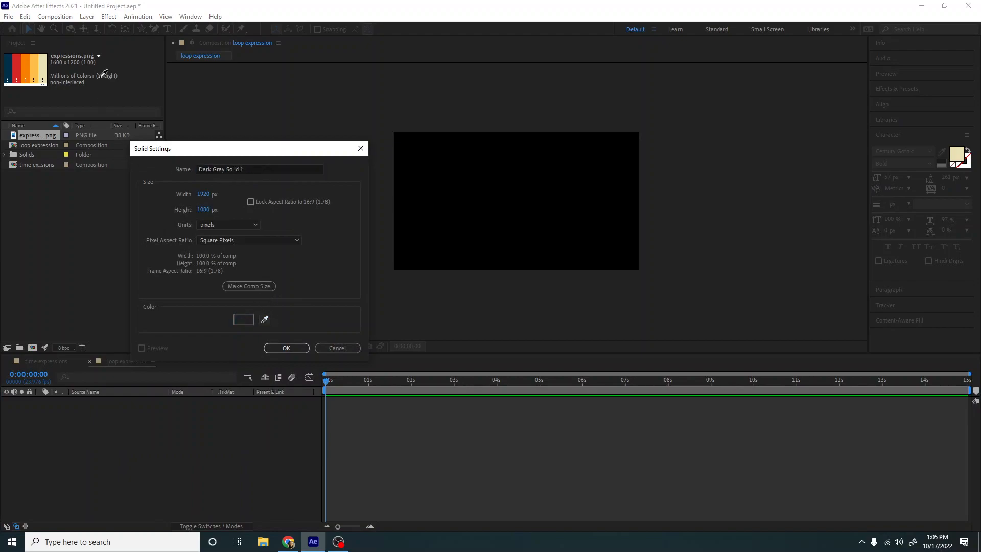
click(43, 66)
click(275, 348)
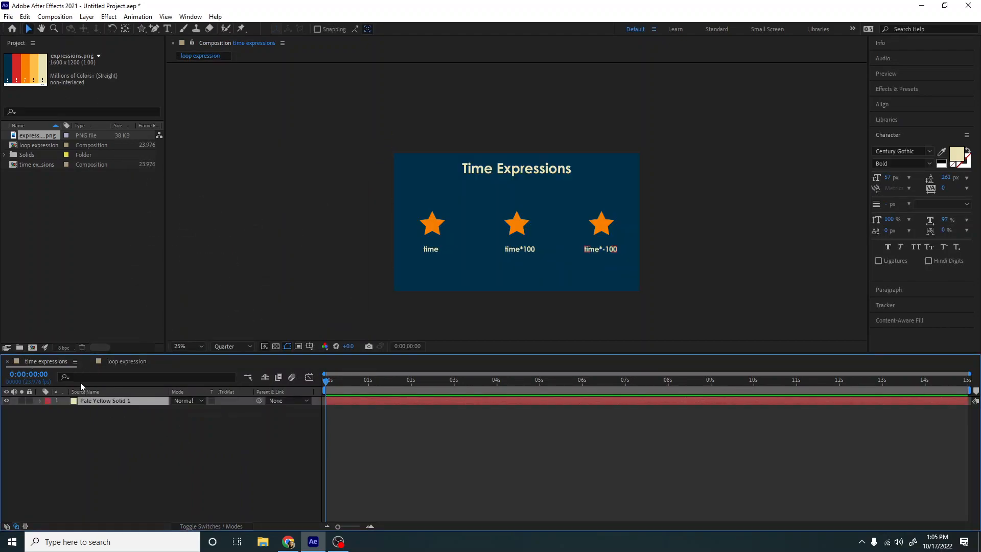
Copy the "Time Expressions" title layer from the time expressions composition into the loop expression composition.
click(31, 360)
click(115, 472)
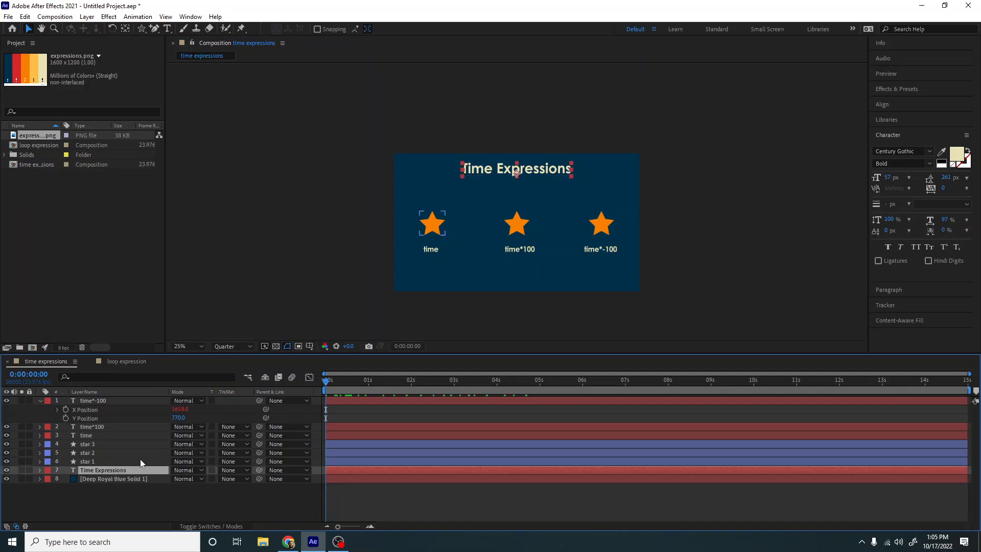
click(127, 361)
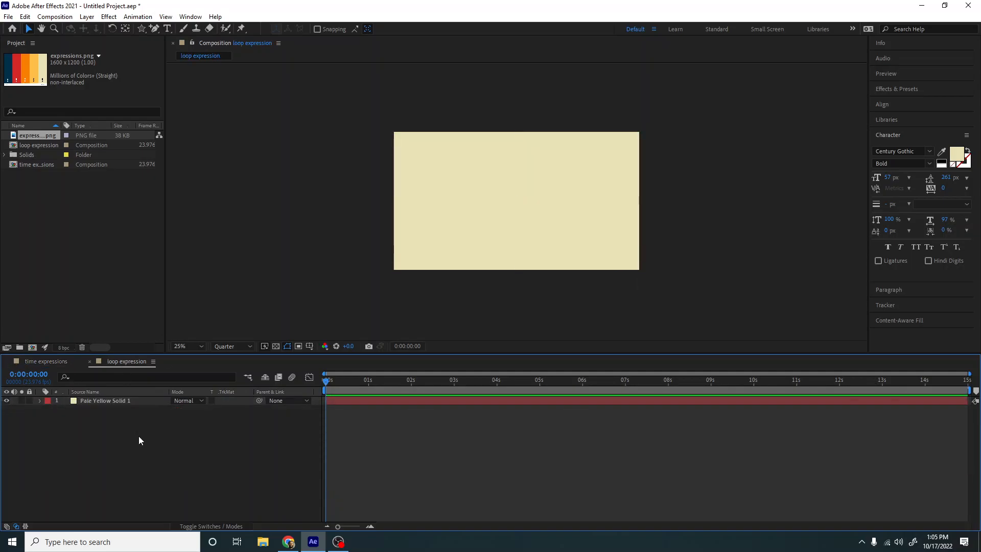
key(ctrl+v)
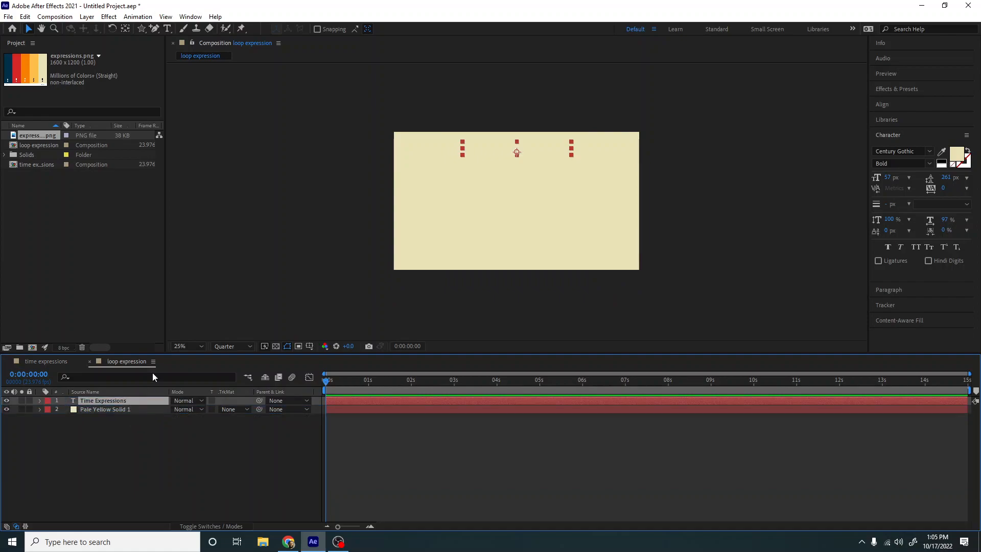
Set the fill colour of the pasted title text to 003049.
double_click(517, 149)
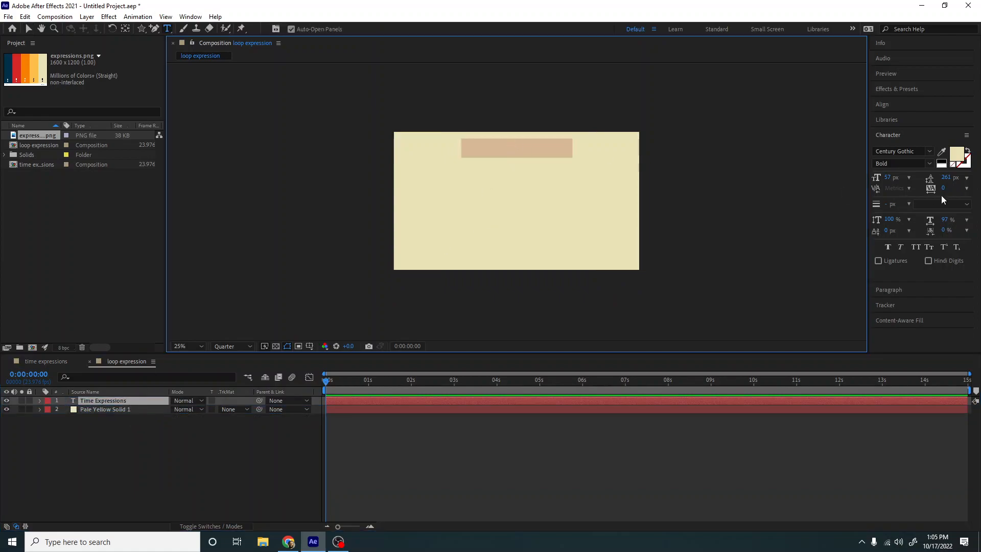
click(957, 155)
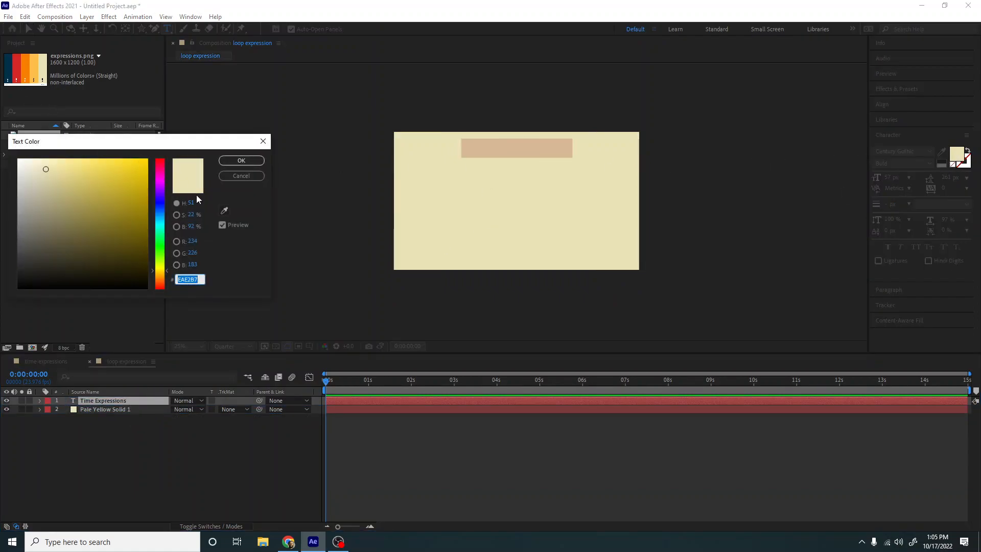
text(003049)
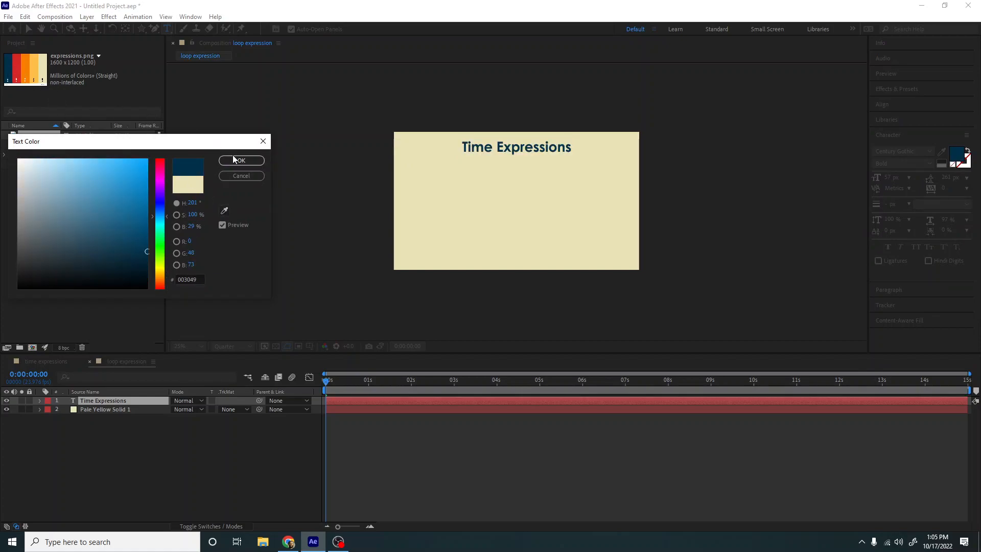
click(232, 160)
click(216, 471)
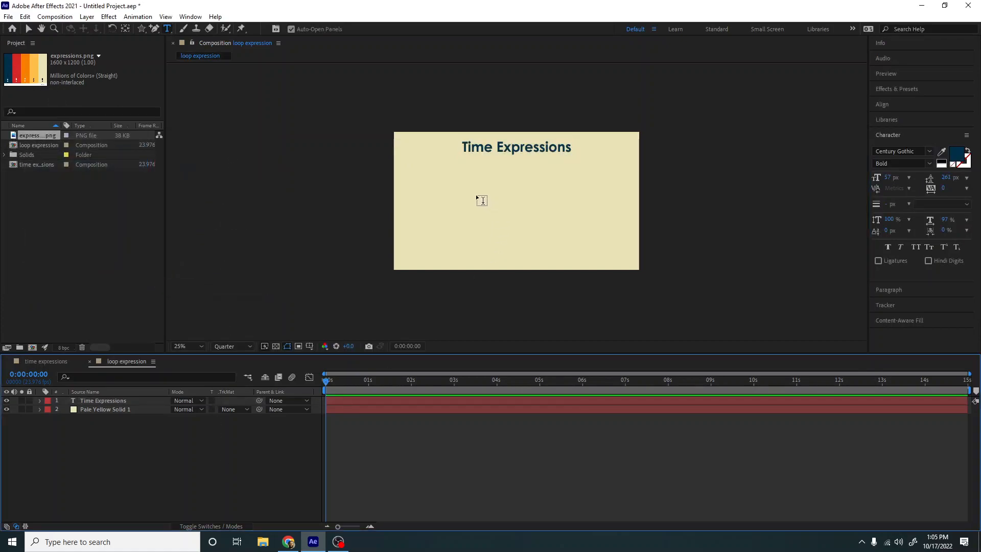
click(96, 403)
click(124, 435)
click(117, 410)
click(130, 401)
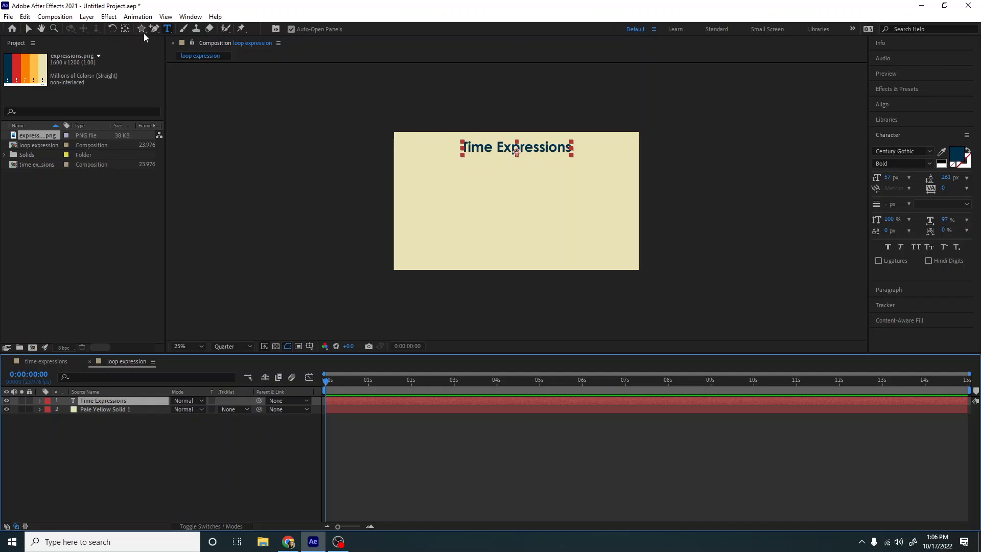
Draw a small orange circle on a new shape layer with the Ellipse tool and move it below the title's first letters.
click(123, 445)
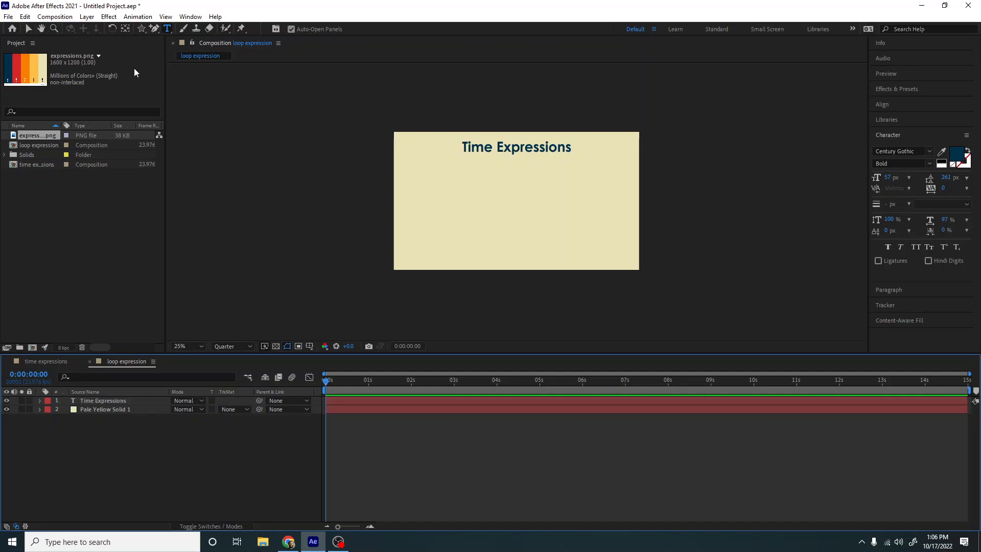
drag(143, 32, 173, 51)
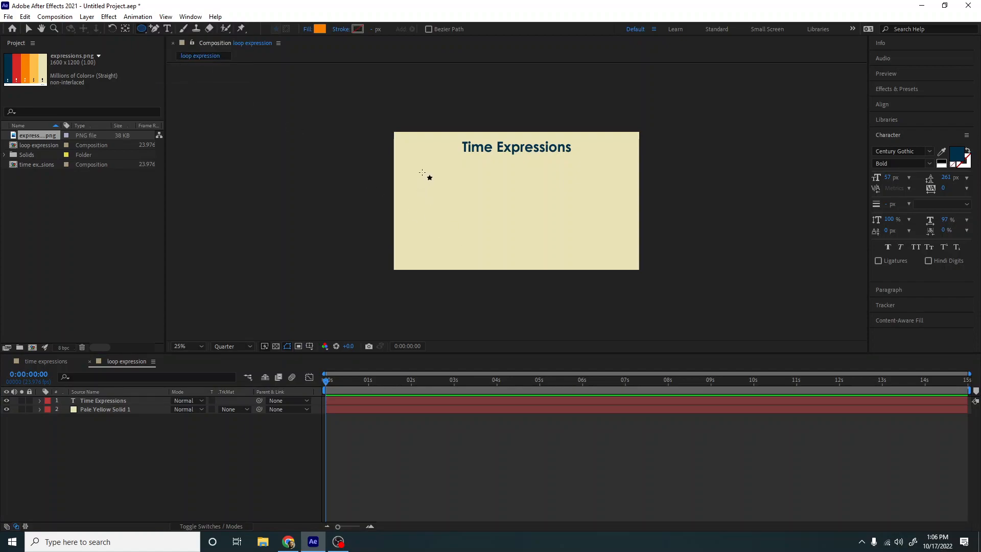
drag(420, 171, 433, 182)
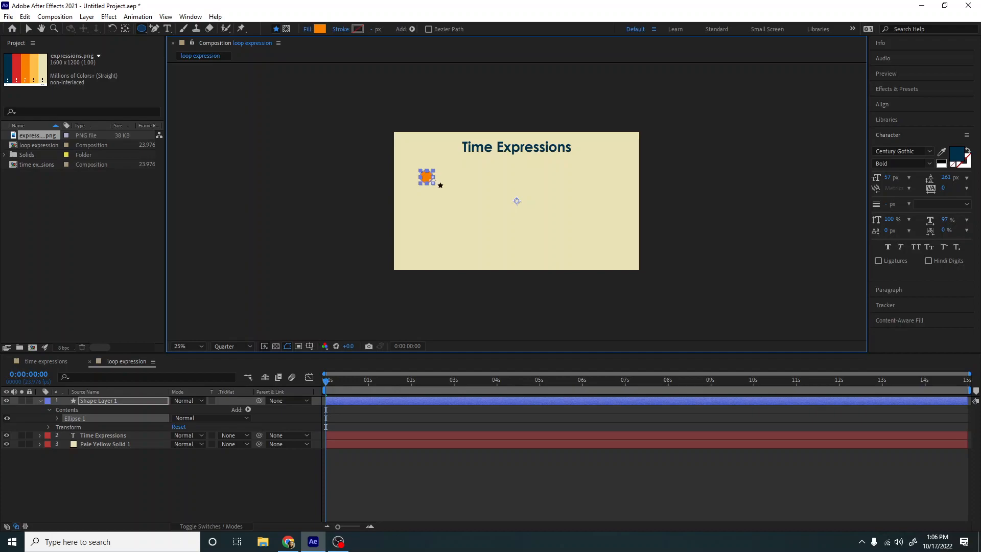
scroll(474, 223, up, 2)
key(space)
drag(474, 222, 536, 179)
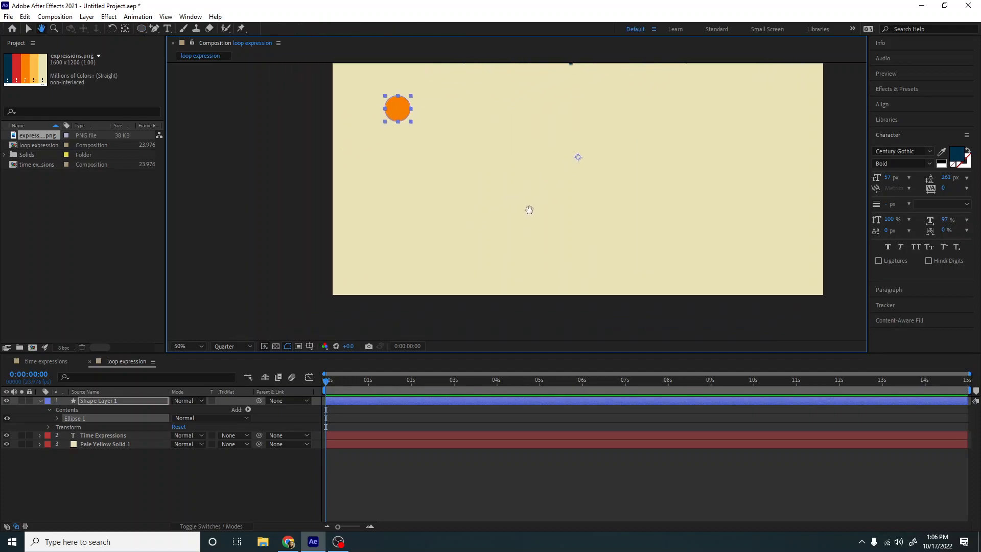
drag(400, 139, 488, 139)
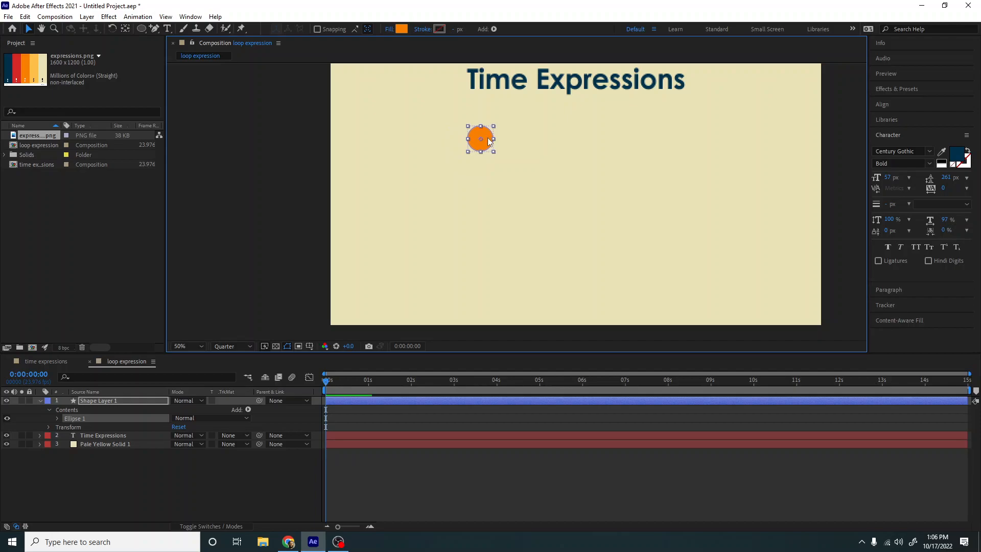
Rename the circle's shape layer as "circle 1".
click(113, 401)
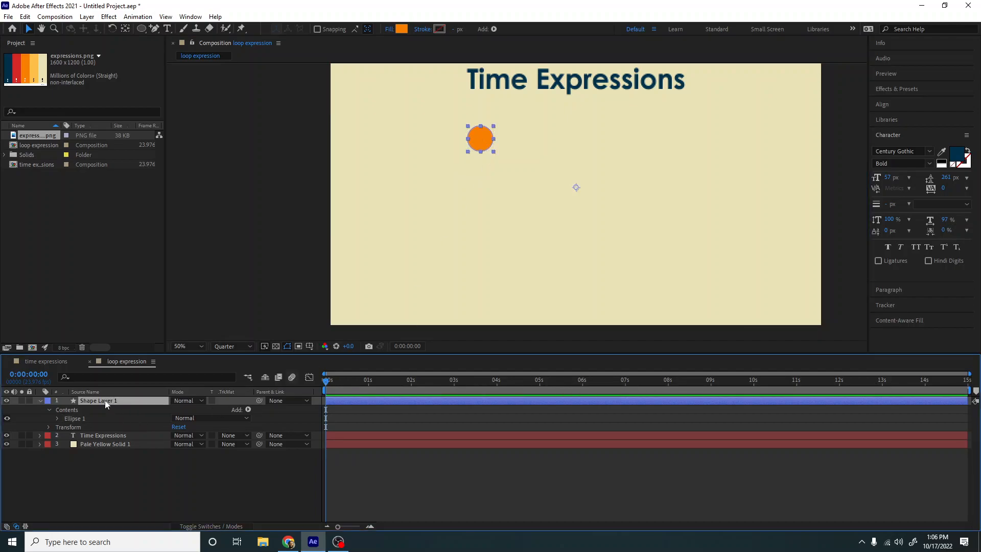
key(Return)
text(cirlc)
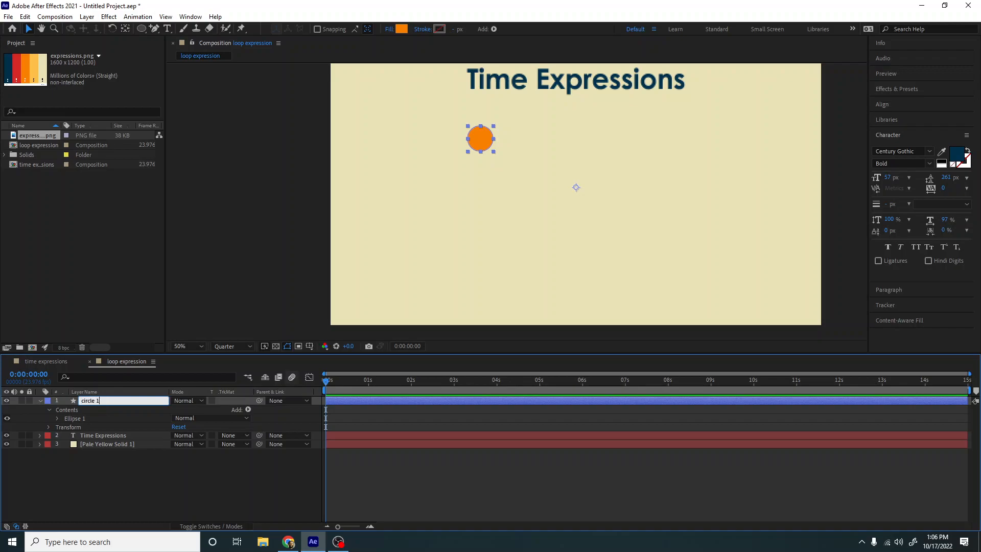
key(Return)
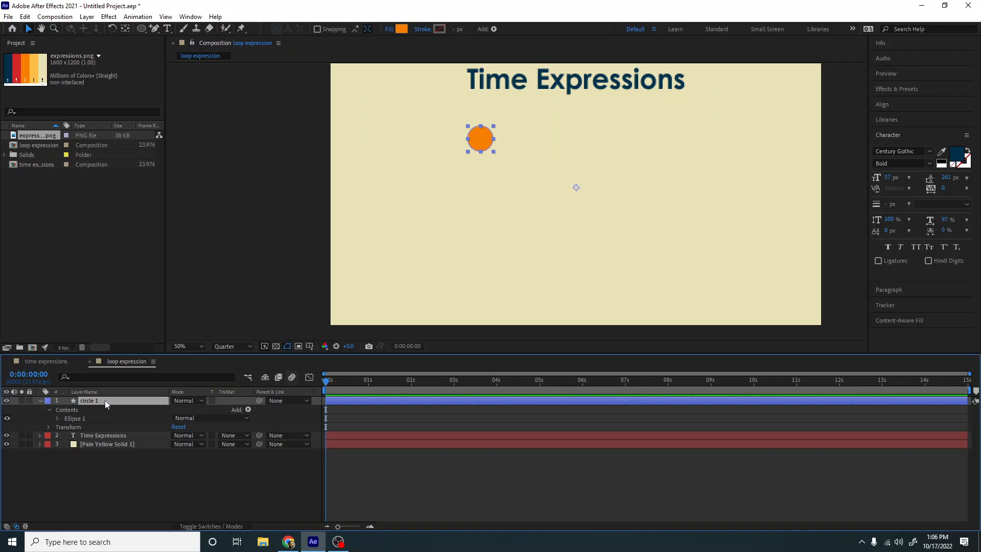
key(ctrl+d)
key(ctrl+d)
key(ctrl+d)
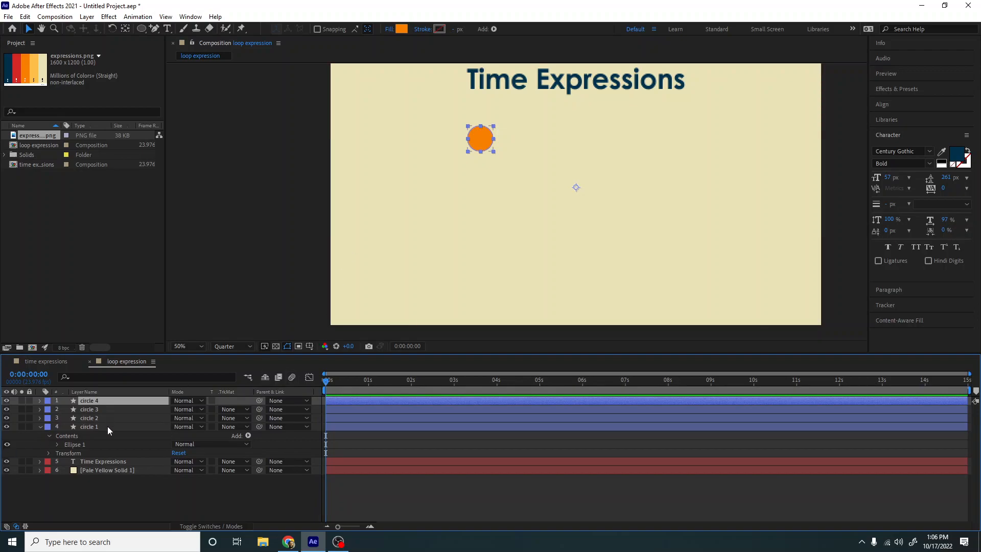
drag(479, 151, 483, 280)
key(ctrl+z)
key(ctrl+z)
key(ctrl+z)
key(ctrl+z)
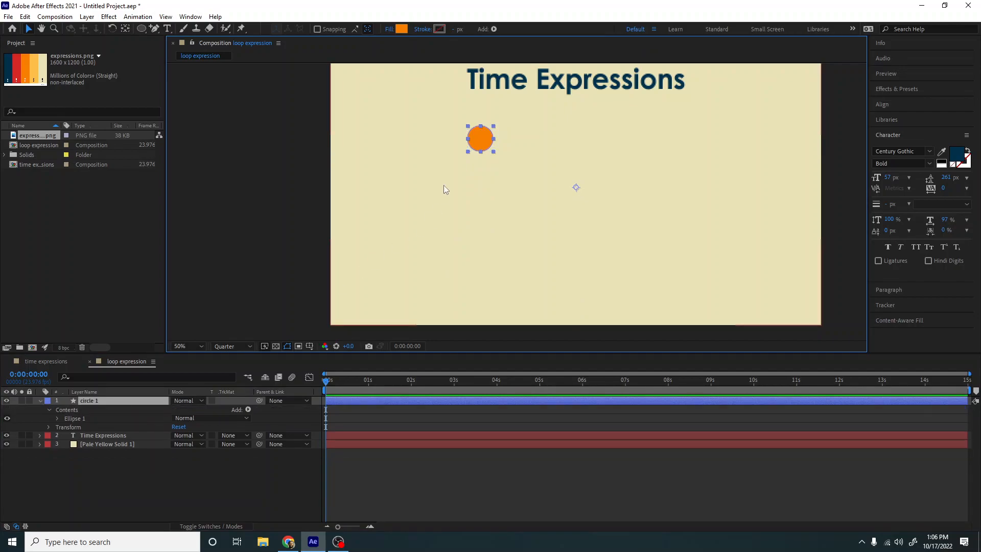
Center the anchor point of circle 1 on its content and duplicate the layer three times.
key(ctrl+alt+Home)
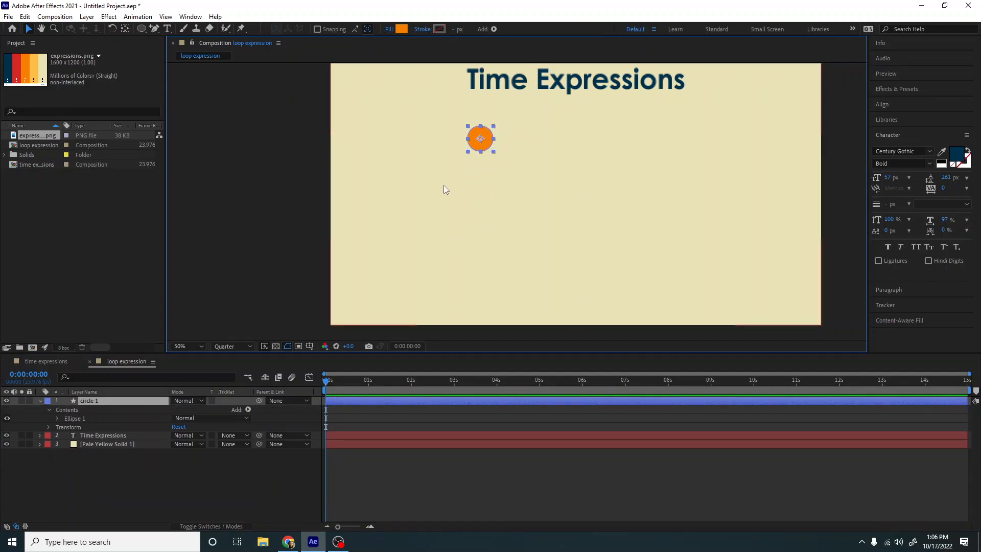
click(100, 401)
key(ctrl+d)
key(ctrl+d)
key(ctrl+d)
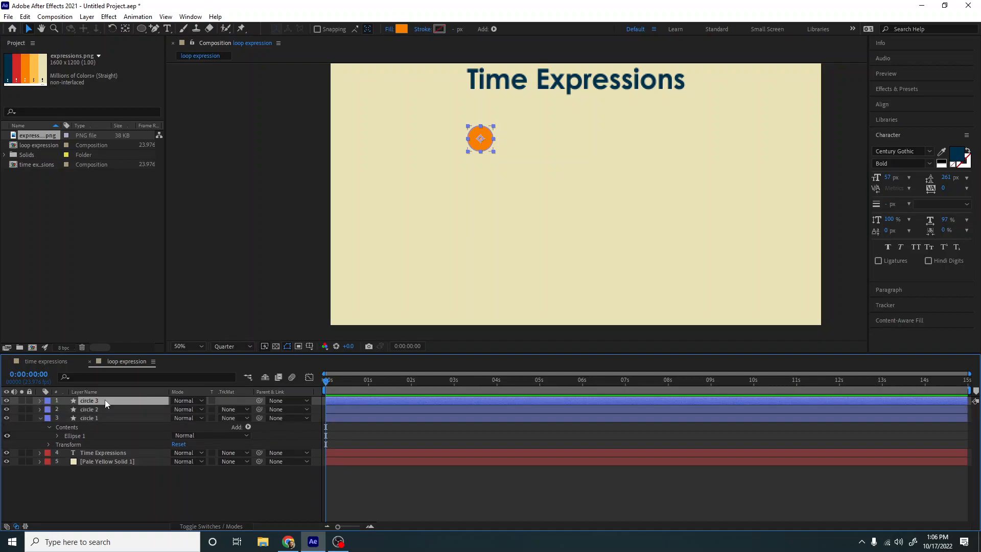
Move the three circle copies straight down to form a vertical column of four circles below the title.
drag(492, 143, 495, 288)
drag(479, 146, 479, 240)
drag(482, 143, 481, 194)
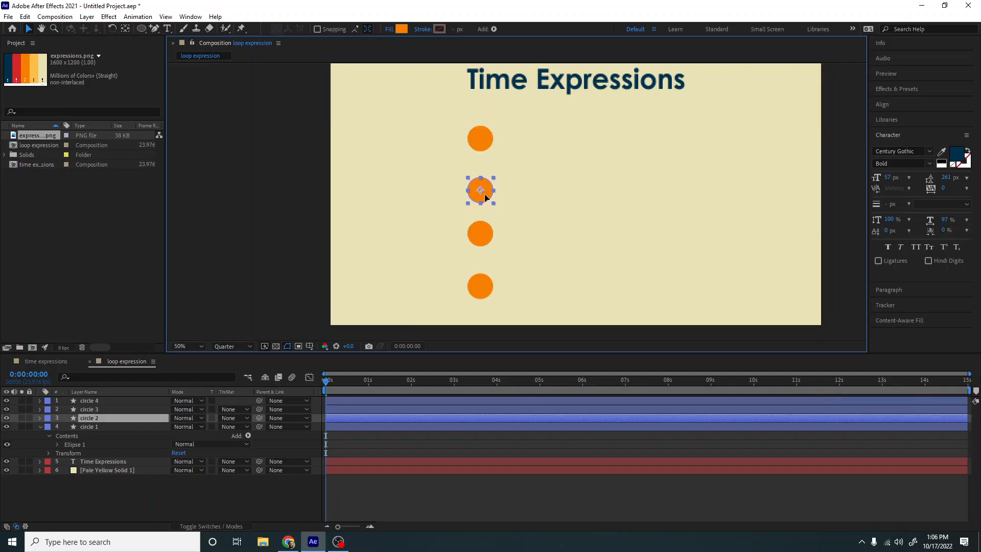
click(485, 250)
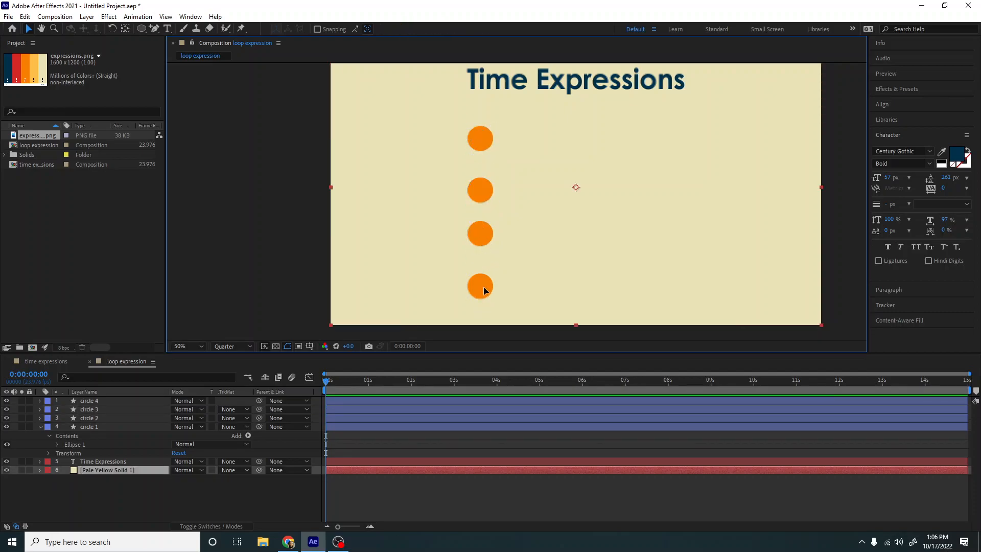
click(229, 339)
Distribute the four circle layers evenly along the vertical direction so the column below the title is equally spaced.
click(82, 426)
shift+click(96, 401)
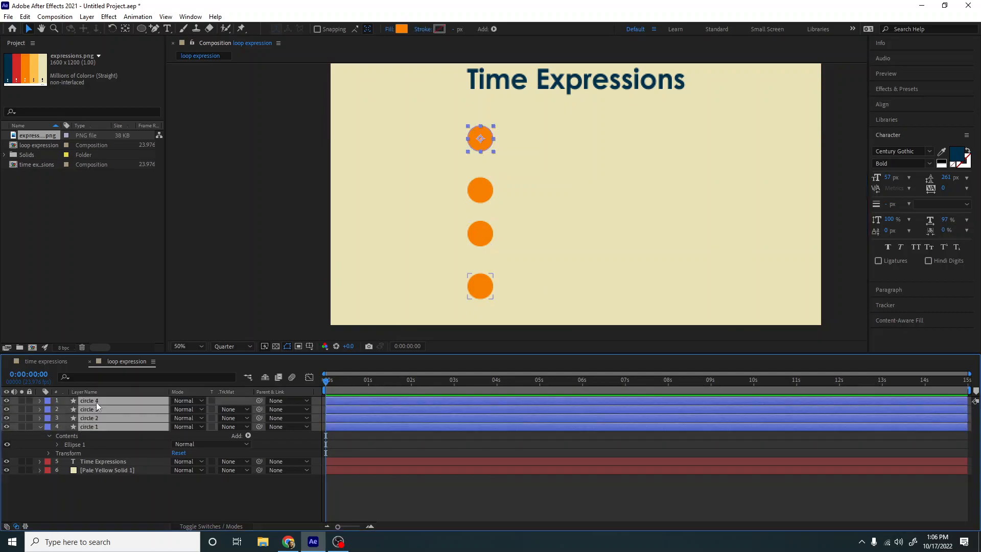
click(882, 104)
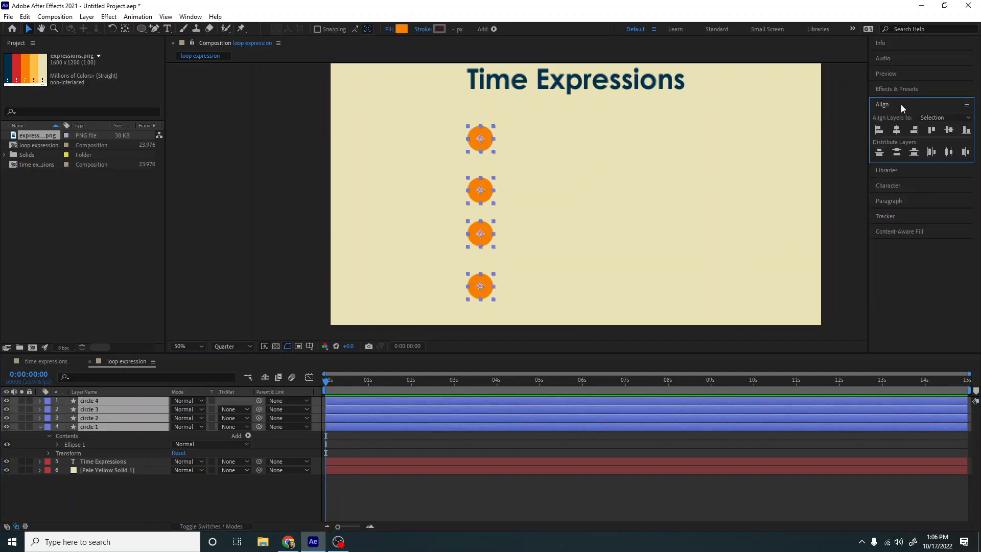
click(899, 151)
key(comma)
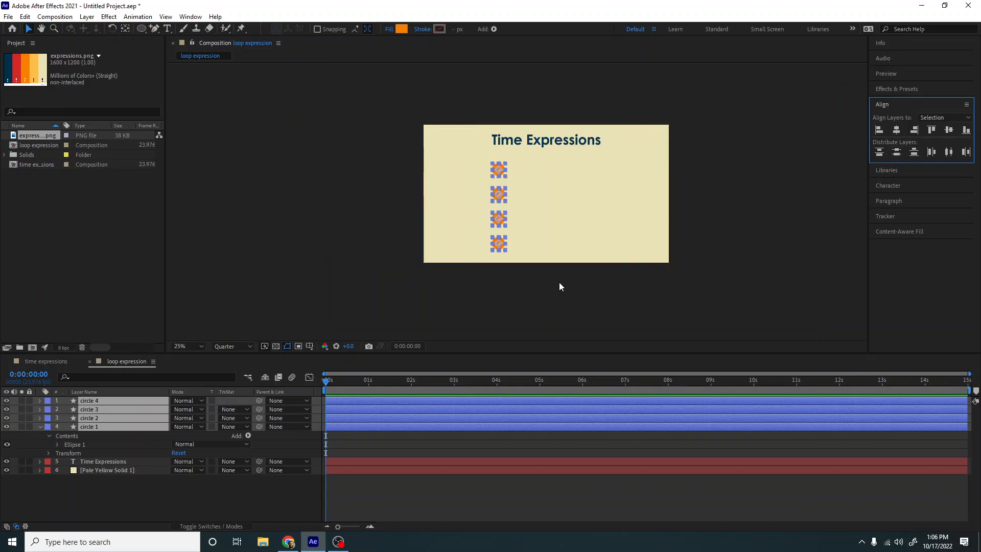
click(559, 282)
key(period)
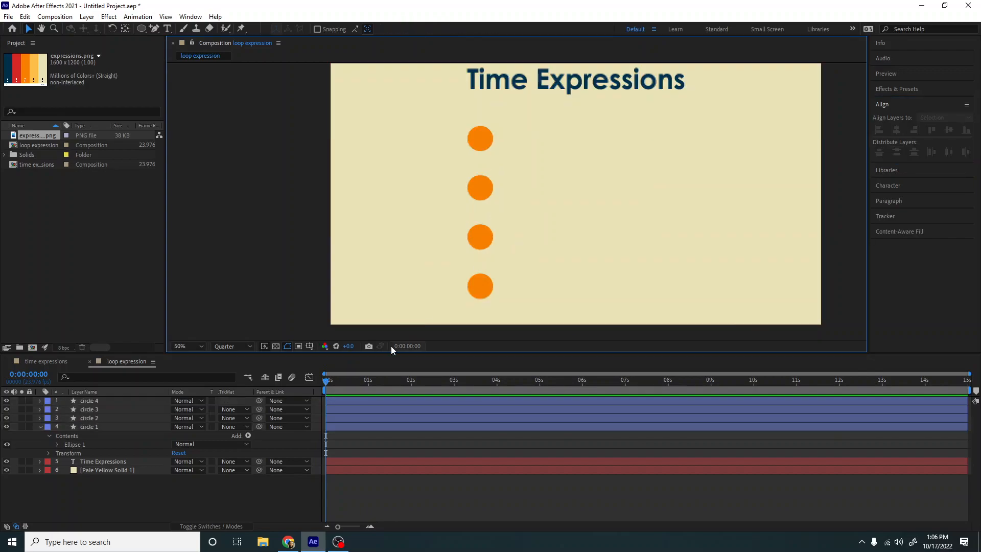
Keyframe circle 1's Position at 0 seconds and at 1 second with X at 837, and preview the sideways motion.
click(100, 428)
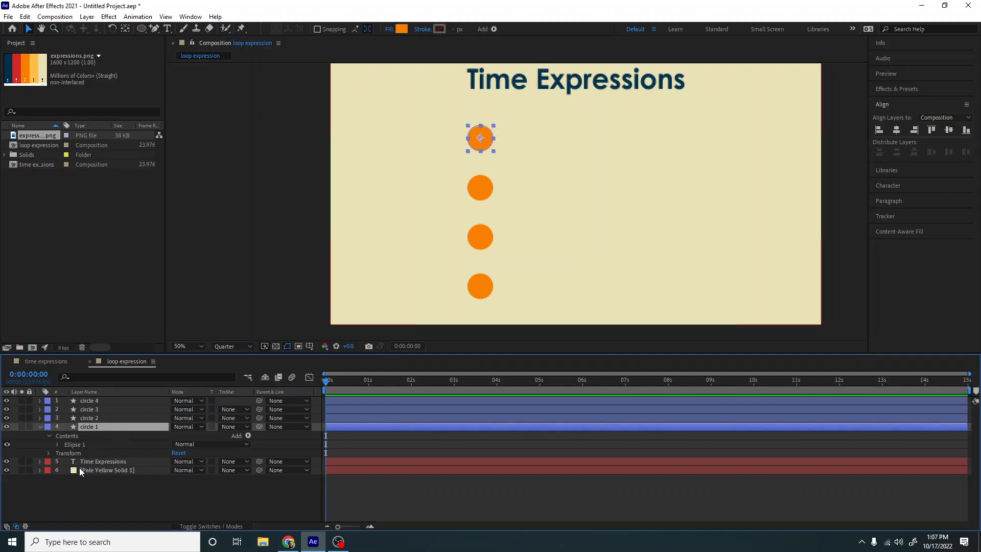
key(p)
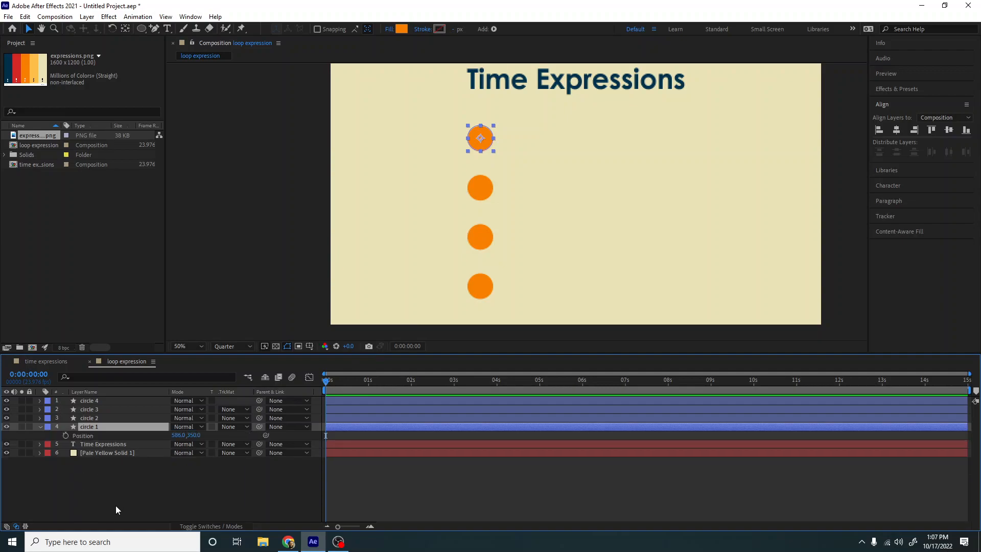
click(65, 436)
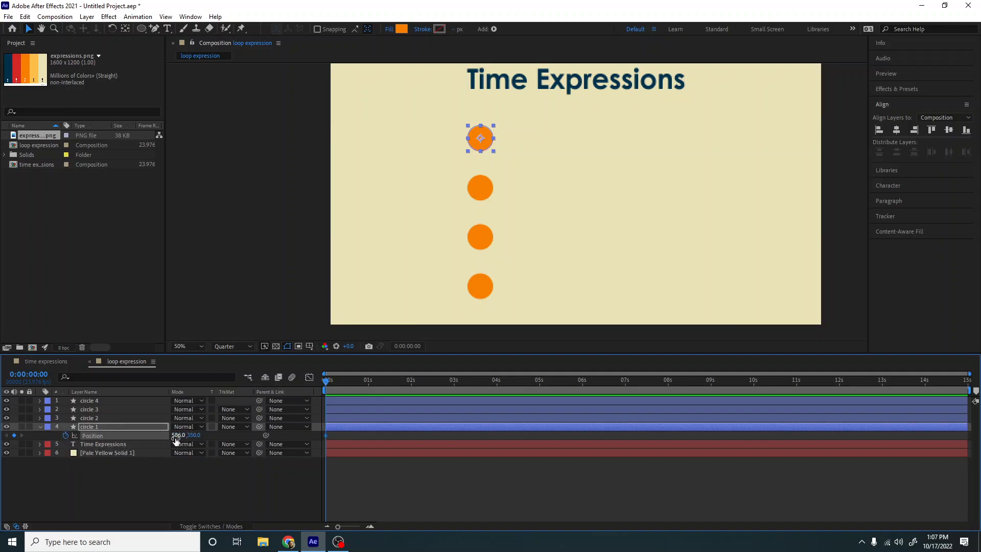
click(371, 385)
drag(176, 436, 312, 442)
drag(375, 388, 287, 385)
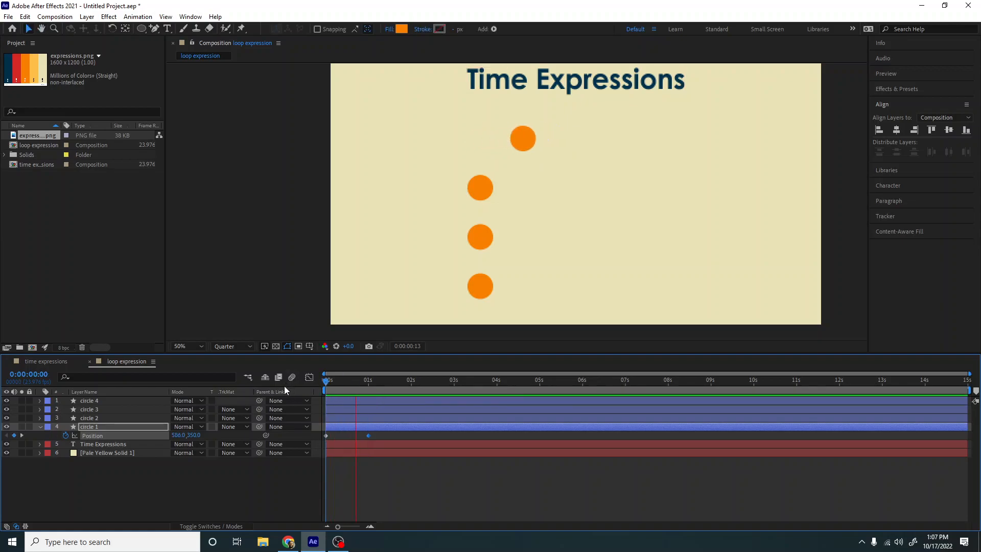
key(space)
drag(376, 382, 299, 383)
key(space)
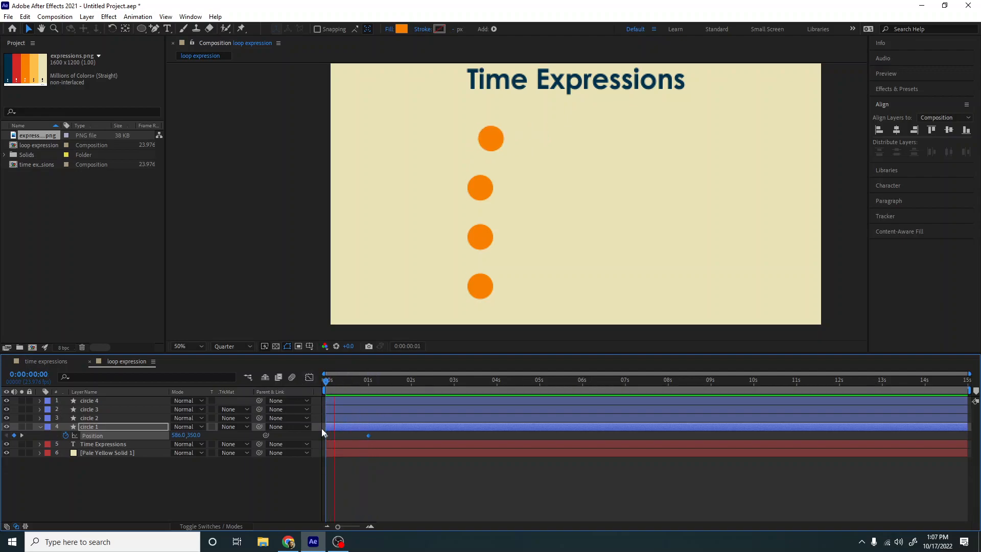
key(space)
drag(335, 383, 316, 382)
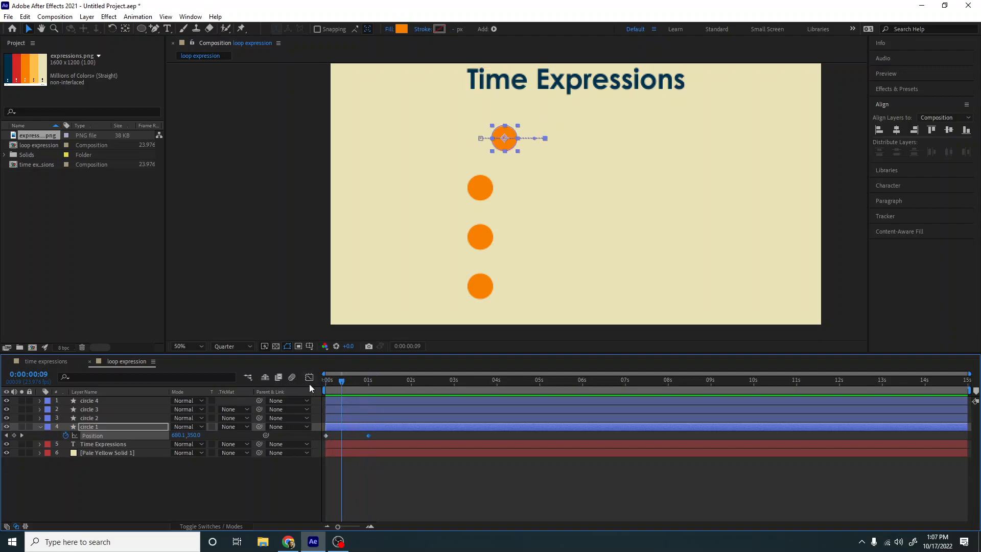
Show the Position property of all four circles and add Position keyframes at 0 seconds for circles 2, 3 and 4.
shift+click(97, 401)
key(p)
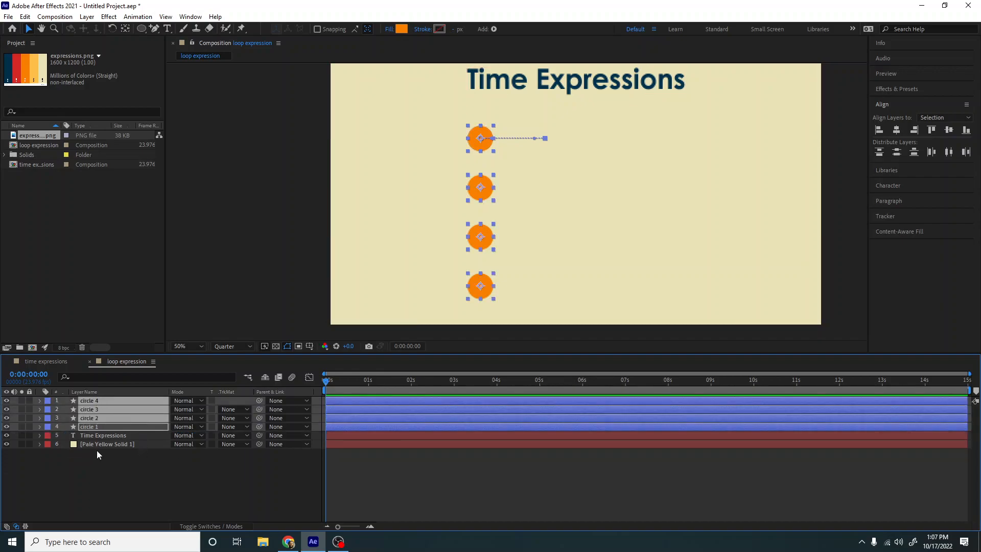
key(p)
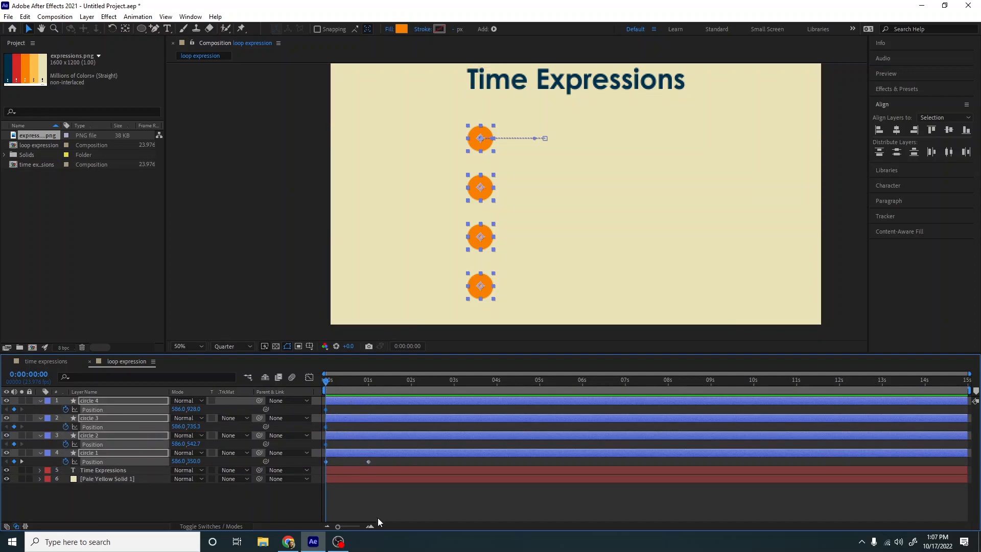
Copy circle 1's X position of 837 to circles 2, 3 and 4 at 1 second, and preview the animation.
drag(337, 385, 370, 385)
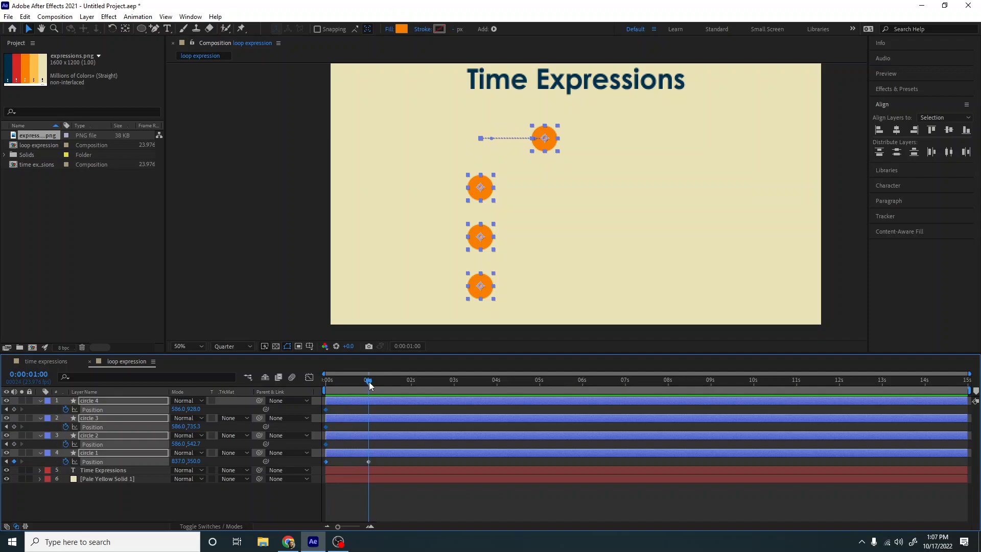
click(368, 462)
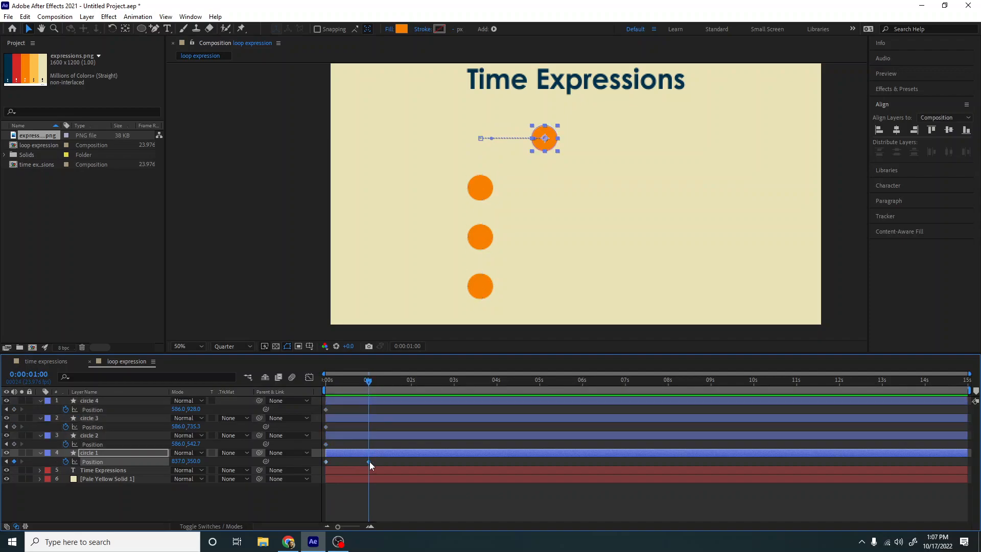
click(178, 461)
key(ctrl+c)
click(181, 444)
click(181, 426)
key(ctrl+v)
click(180, 409)
key(ctrl+v)
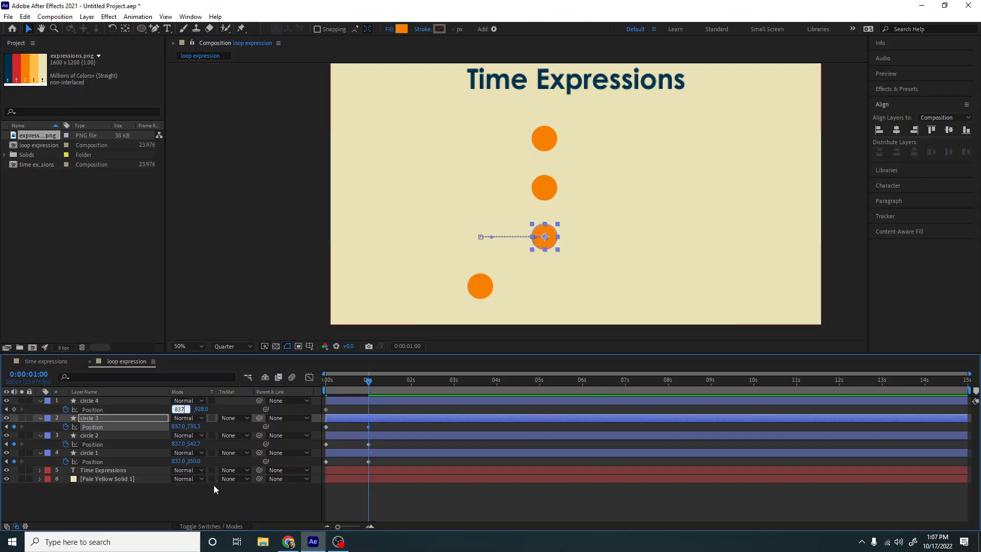
click(337, 508)
drag(368, 380, 296, 386)
key(space)
key(space)
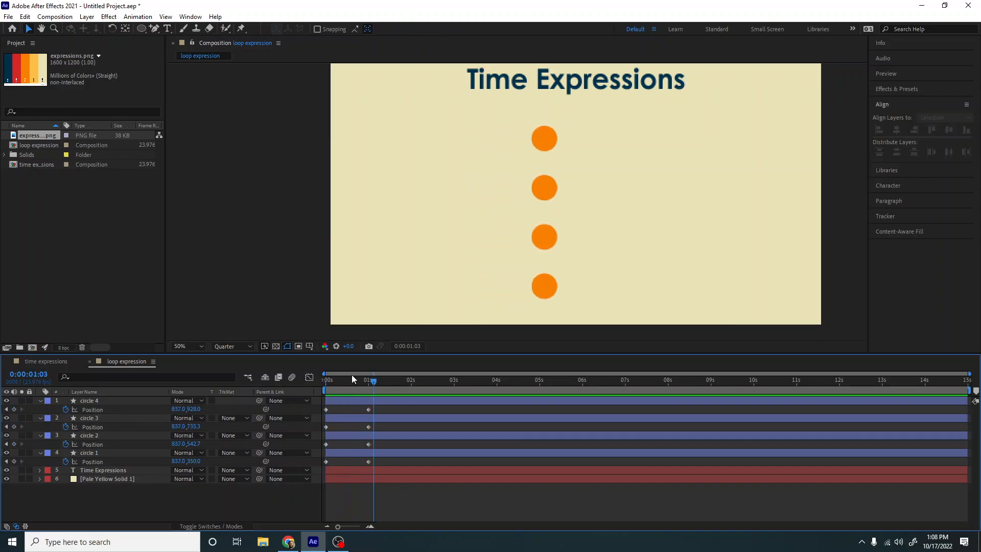
drag(339, 381, 302, 385)
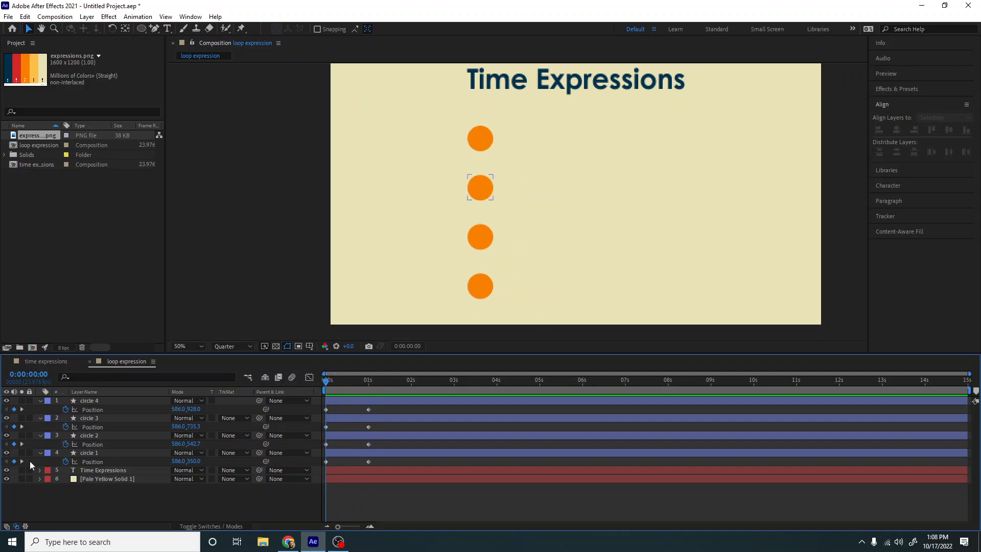
Reorder the circle layers so they run from circle 1 at the top of the stack down to circle 4.
click(100, 452)
drag(87, 453, 86, 397)
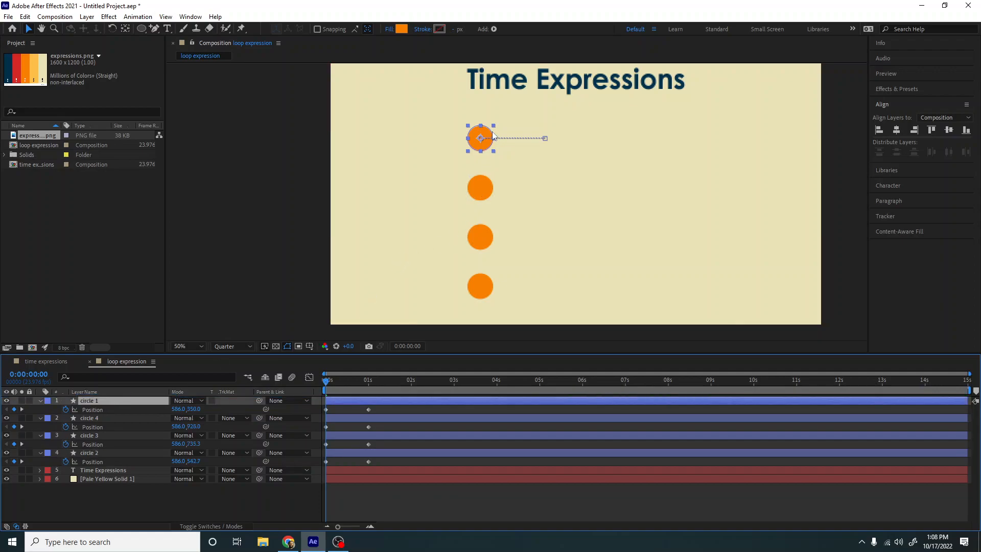
mouse_move(106, 451)
mouse_down()
mouse_move(108, 413)
mouse_move(106, 460)
mouse_up()
click(100, 437)
click(104, 399)
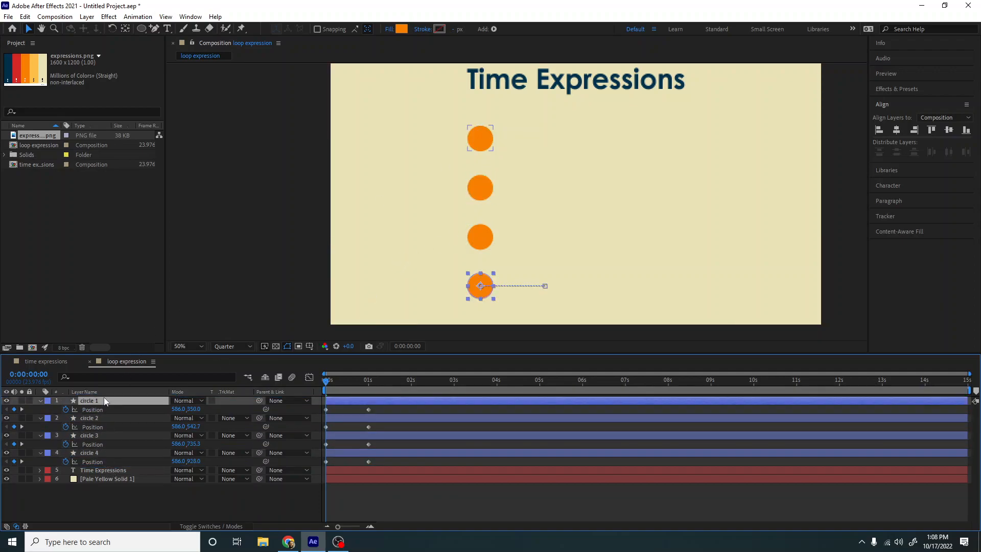
click(123, 418)
Add the expression loopOut("cycle") to circle 1's Position and play the composition from the start to preview the loop.
click(97, 410)
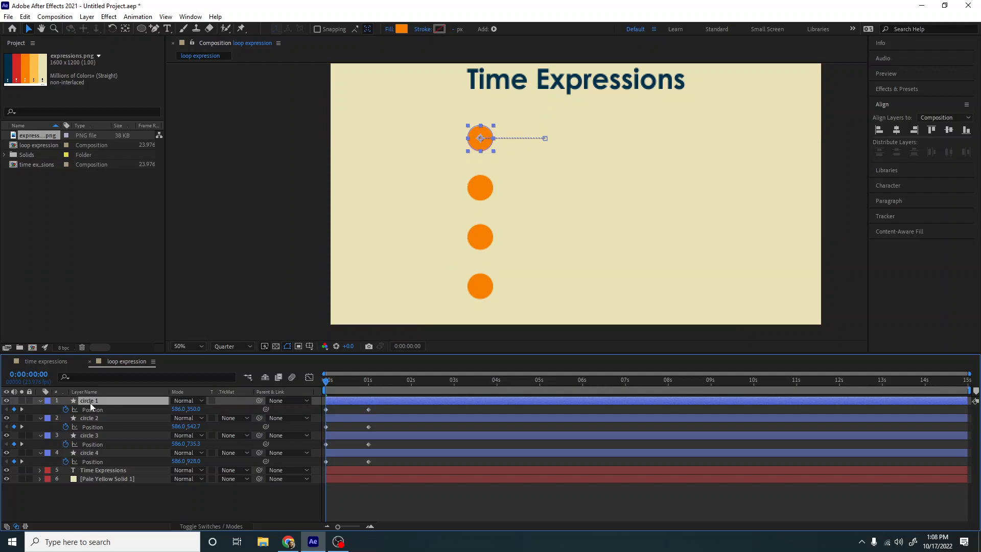
alt+click(66, 409)
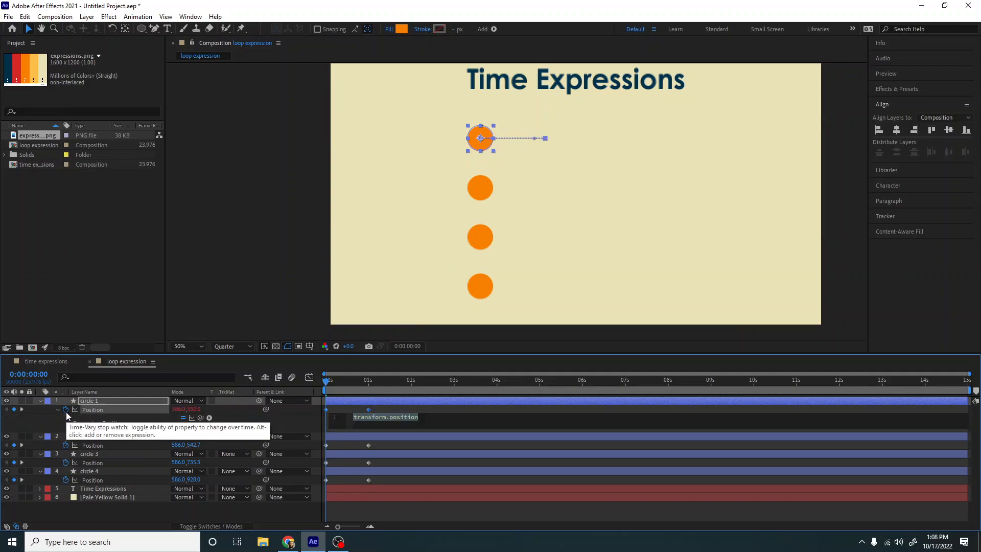
text(loop)
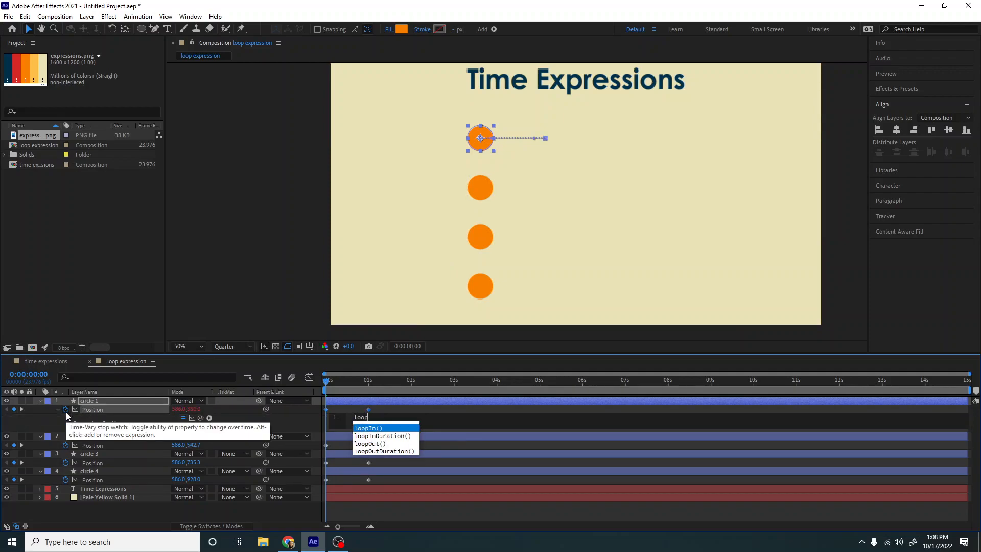
text(Out(")
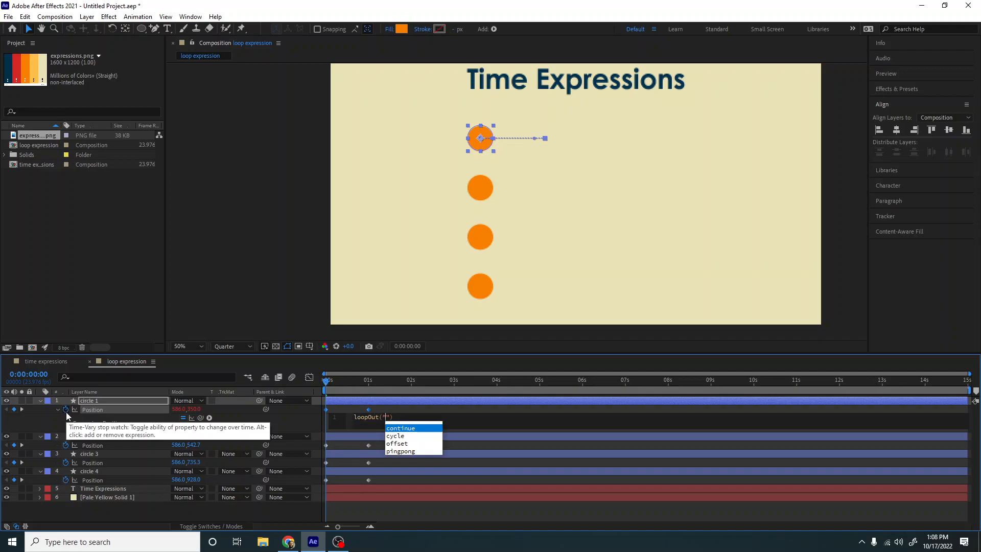
text(cycle)
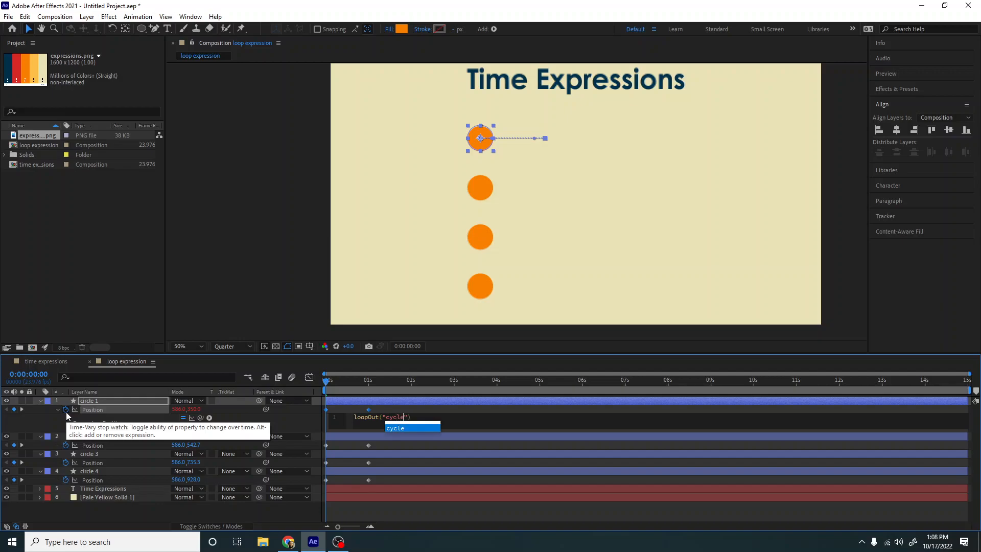
click(443, 406)
click(424, 388)
key(Home)
key(space)
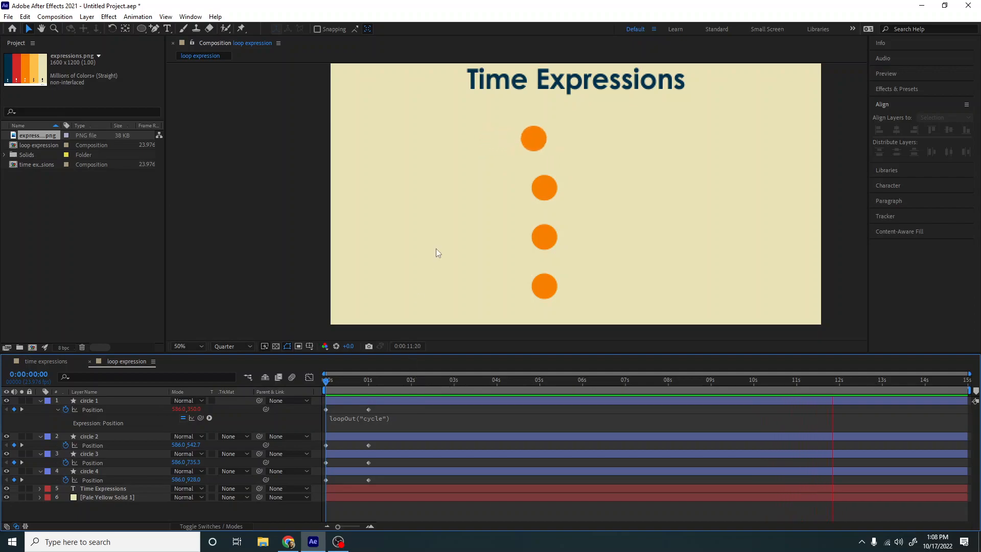
click(326, 410)
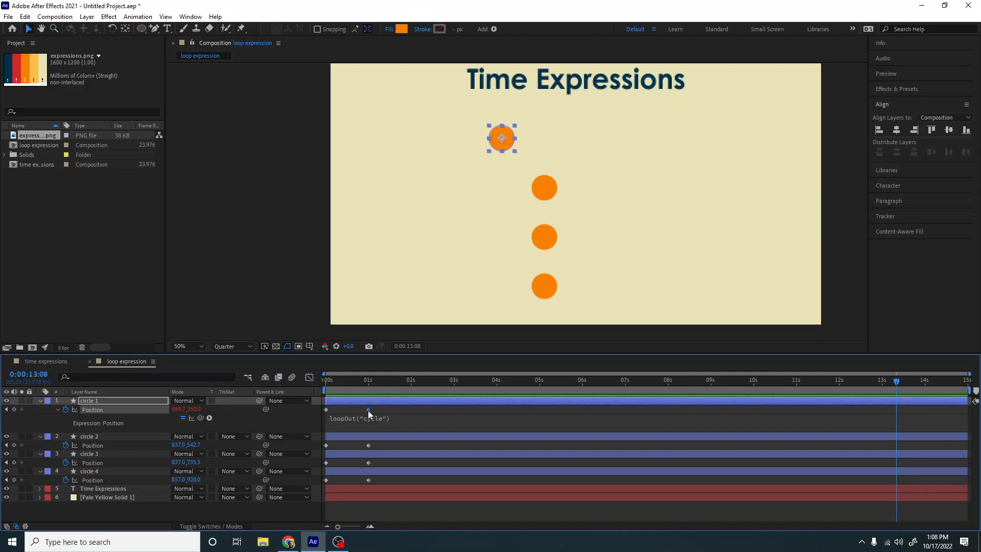
click(330, 382)
key(space)
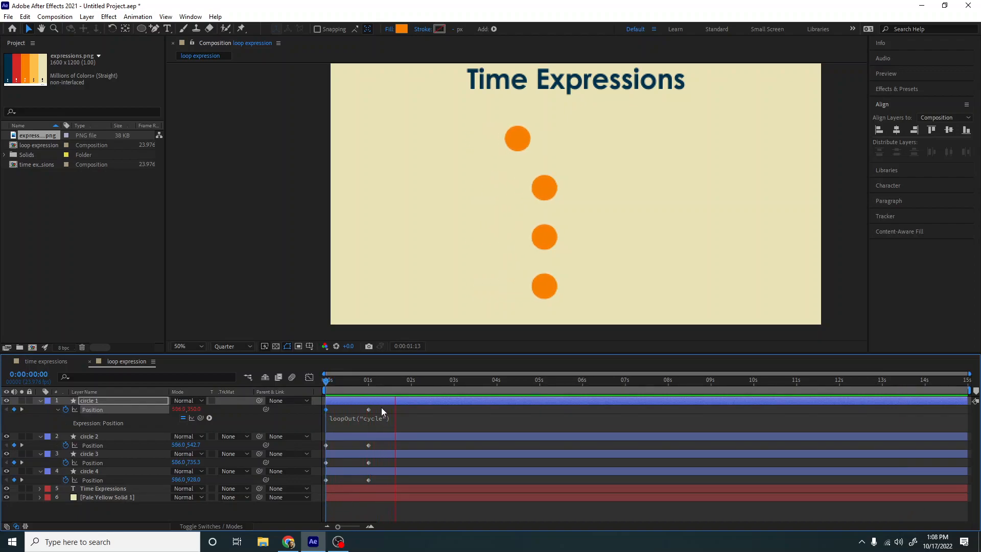
Remove the "cycle" argument from circle 1's Position expression, leaving loopOut(), and preview the loop.
click(363, 418)
click(397, 417)
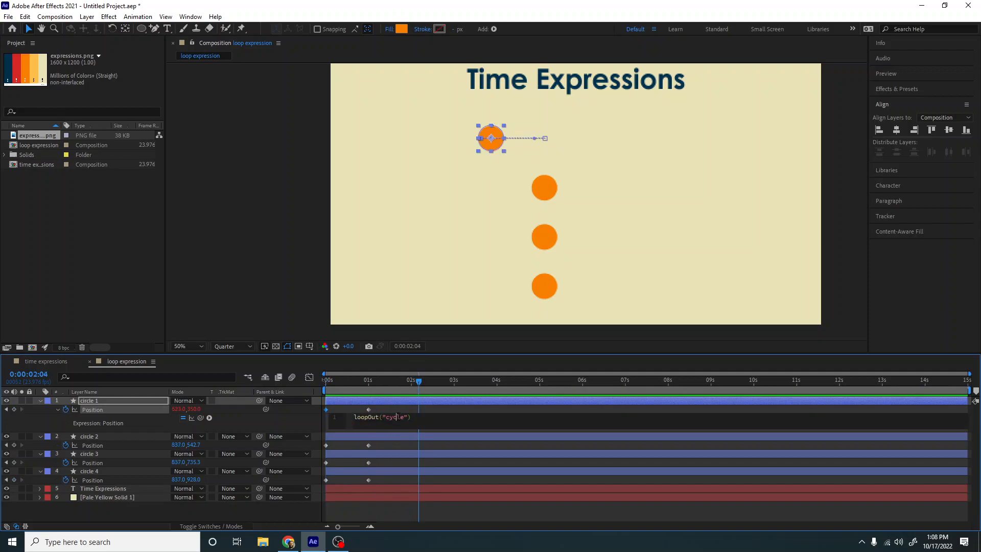
key(BackSpace)
click(391, 392)
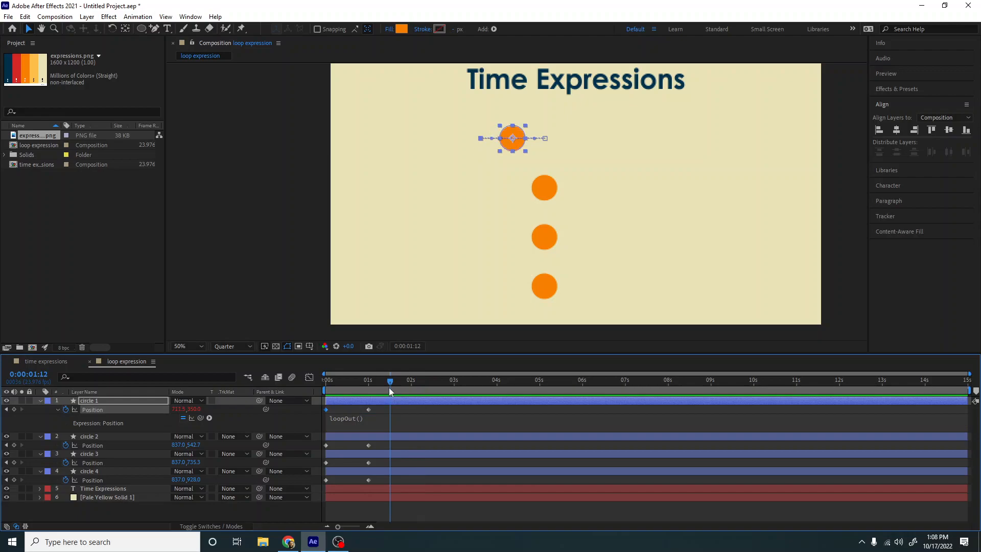
key(space)
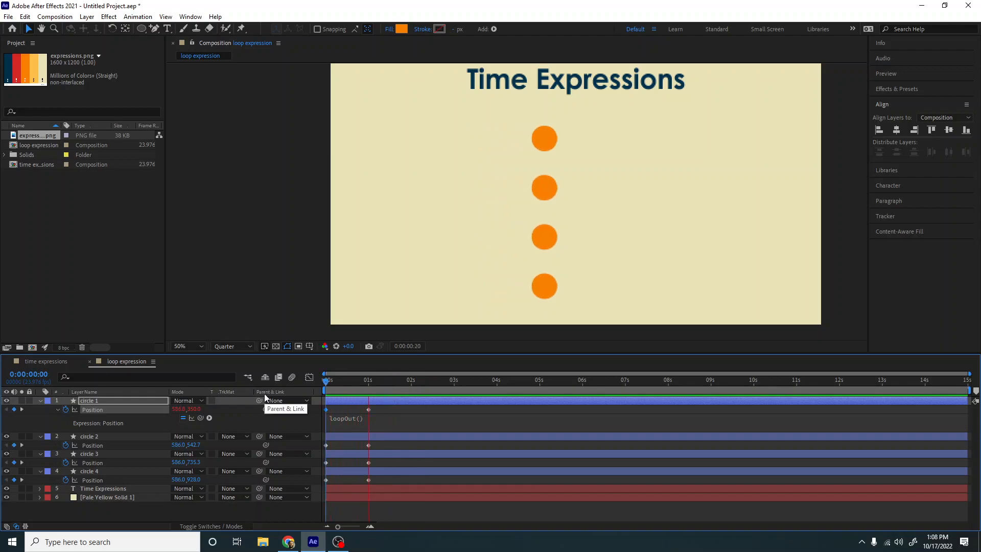
key(space)
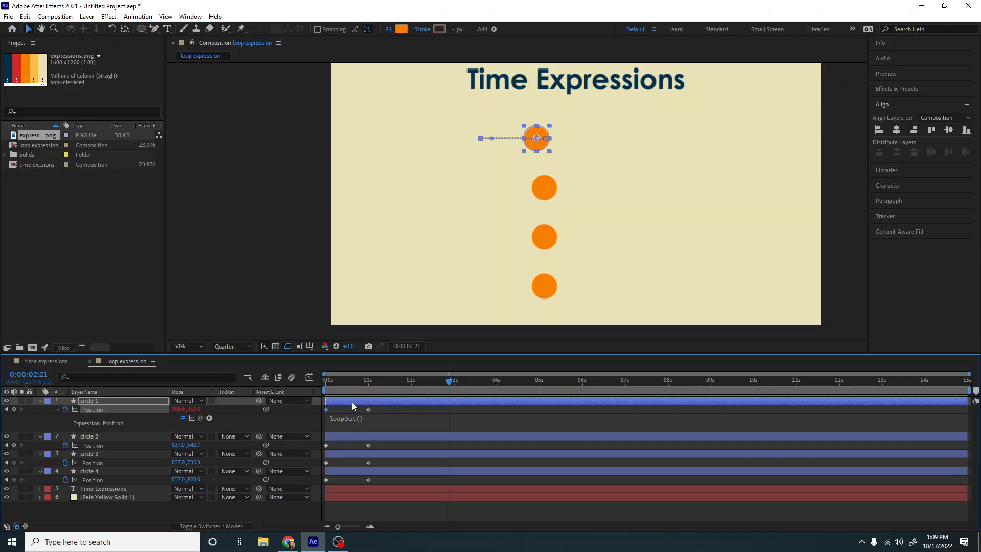
key(space)
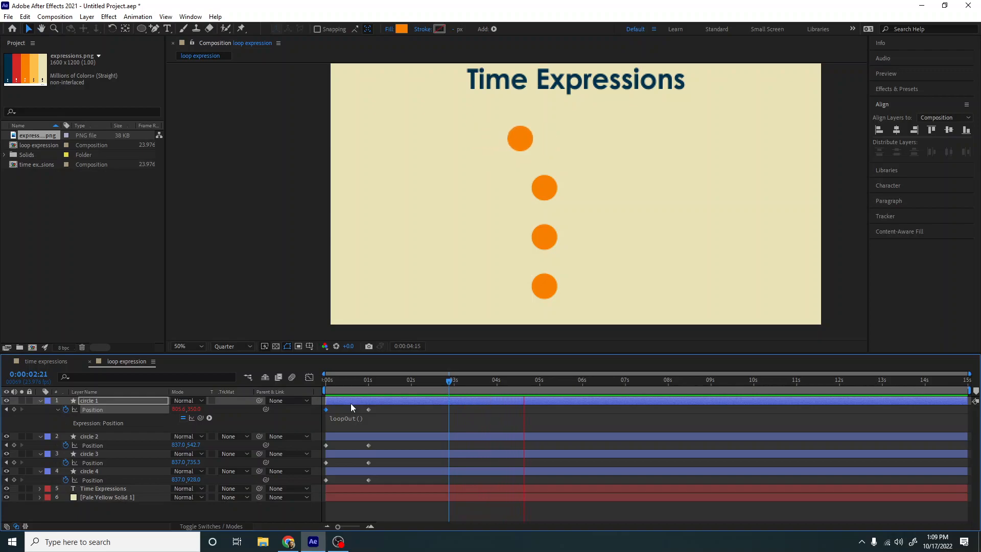
key(space)
Add the expression loopOut("pingpong") to circle 2's Position.
click(100, 436)
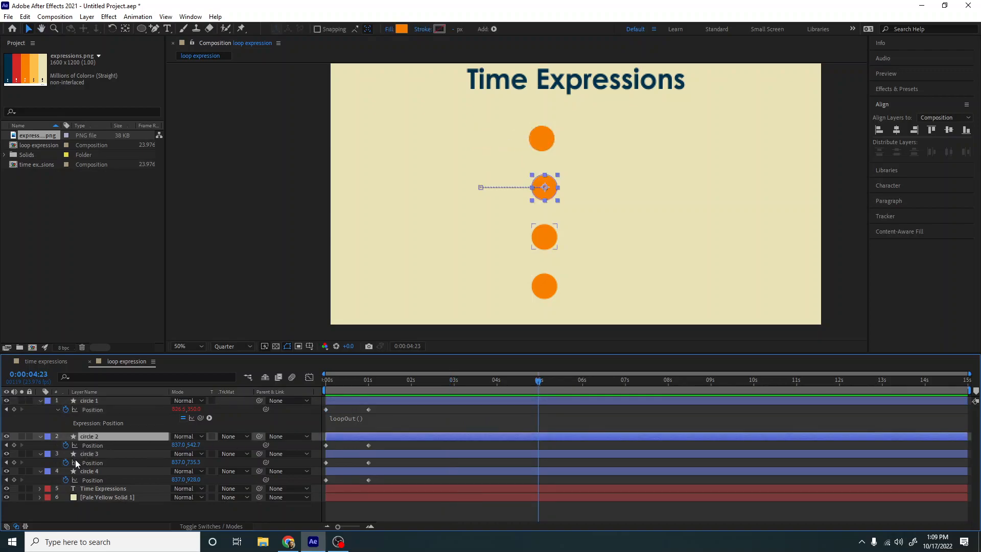
alt+click(65, 445)
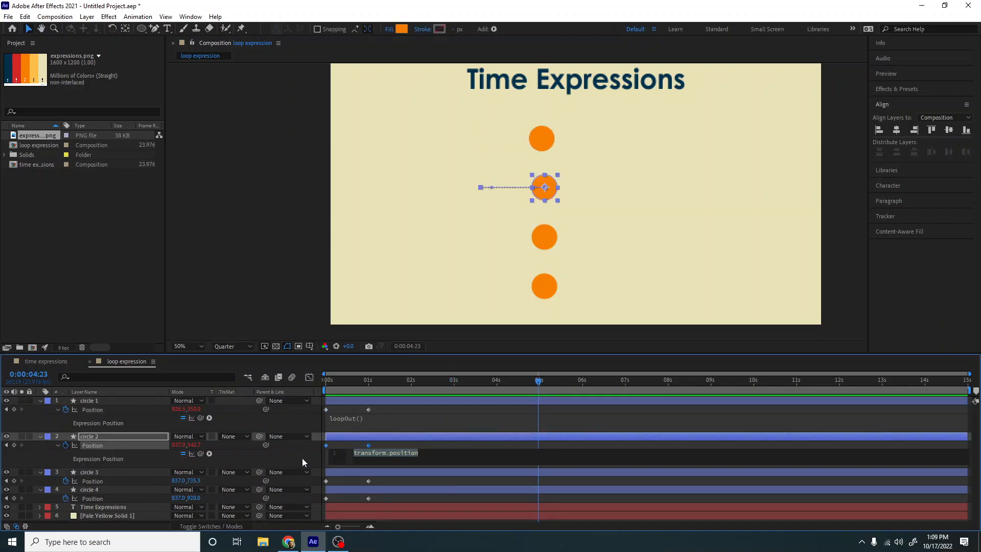
text(loop)
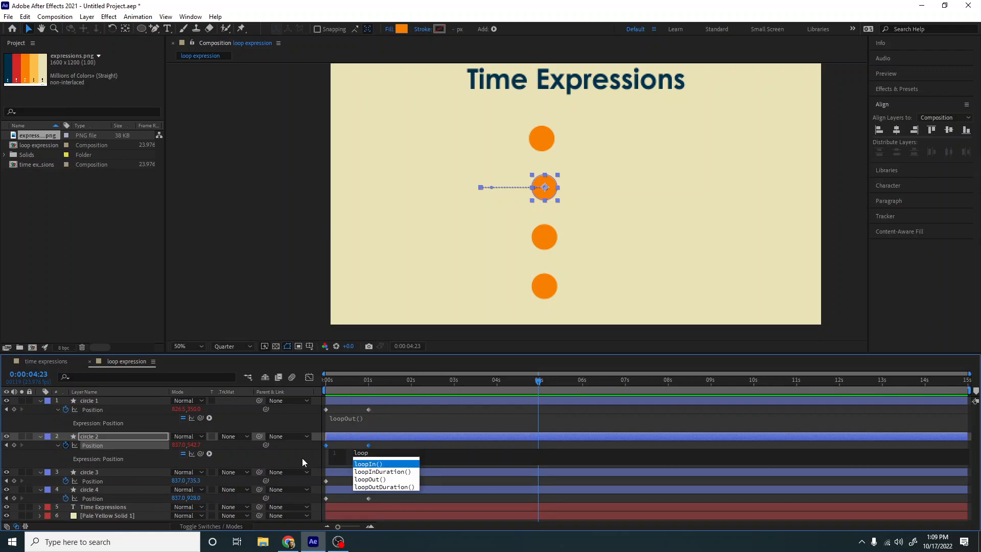
text(Out(")
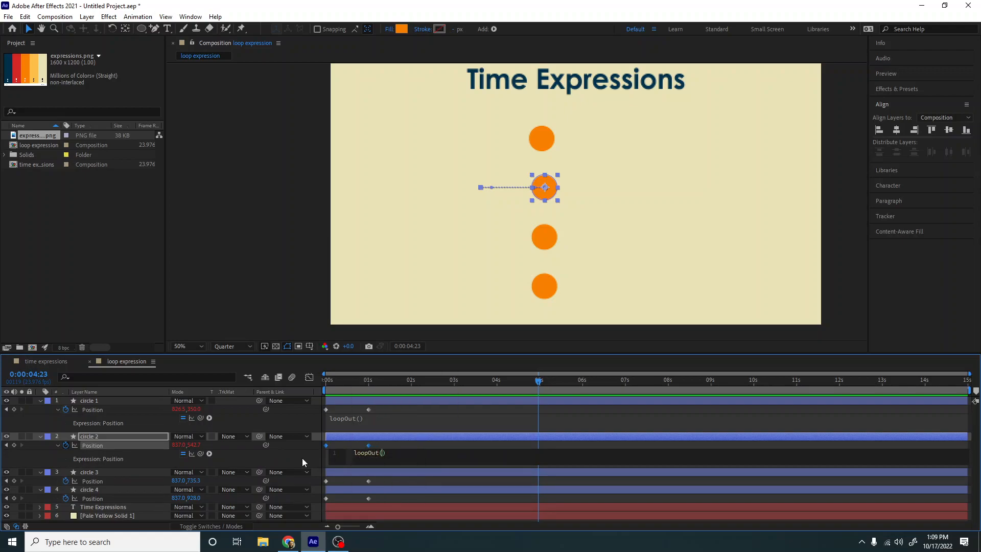
text(pingpong)
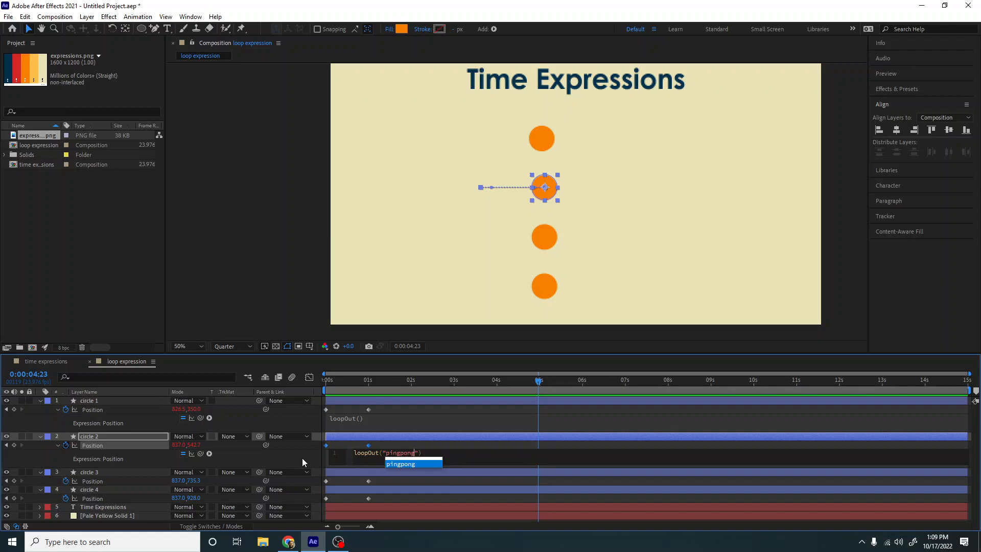
click(486, 451)
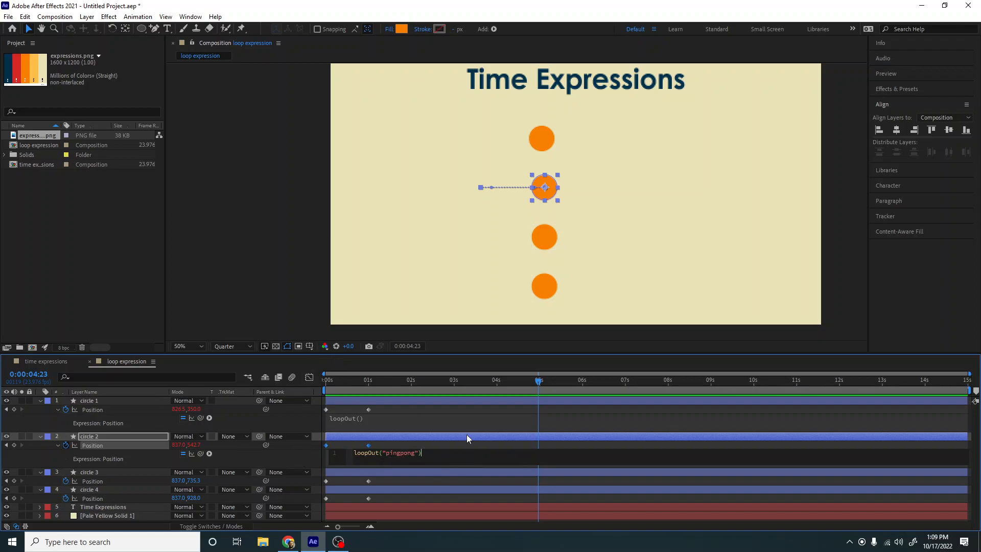
click(467, 435)
Play the composition from the start to compare circle 2's ping-pong motion with circle 1's loop, and return to the first frame.
drag(363, 381, 324, 379)
key(space)
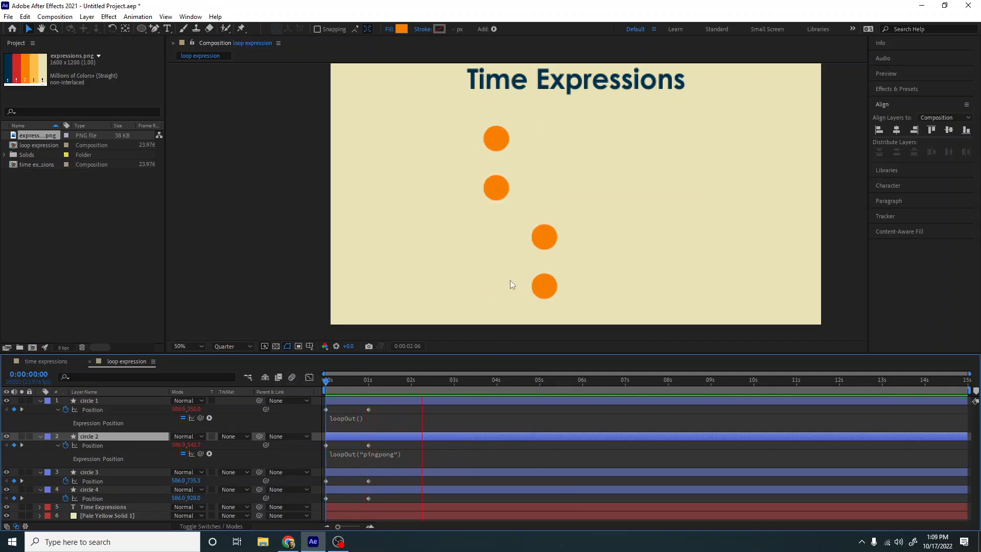
key(space)
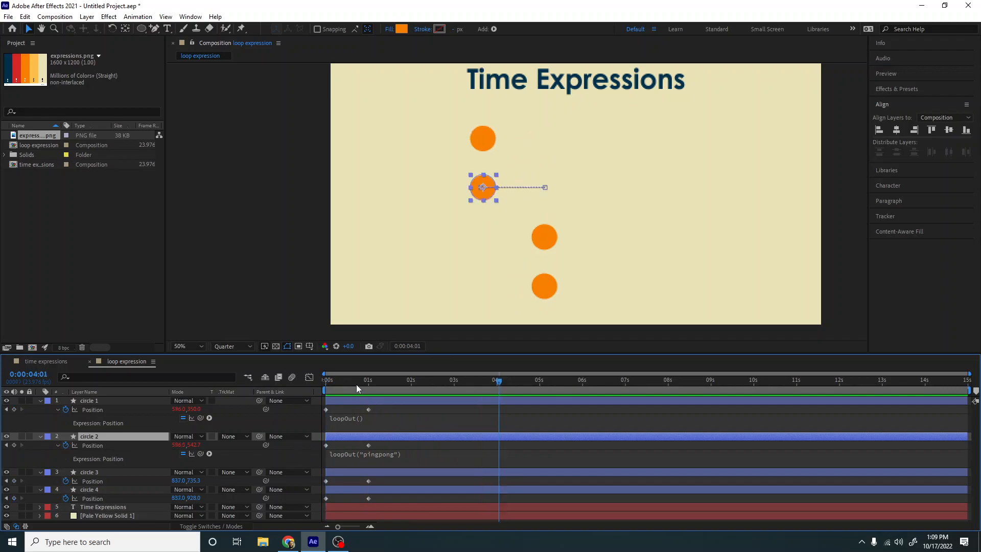
drag(357, 389, 310, 385)
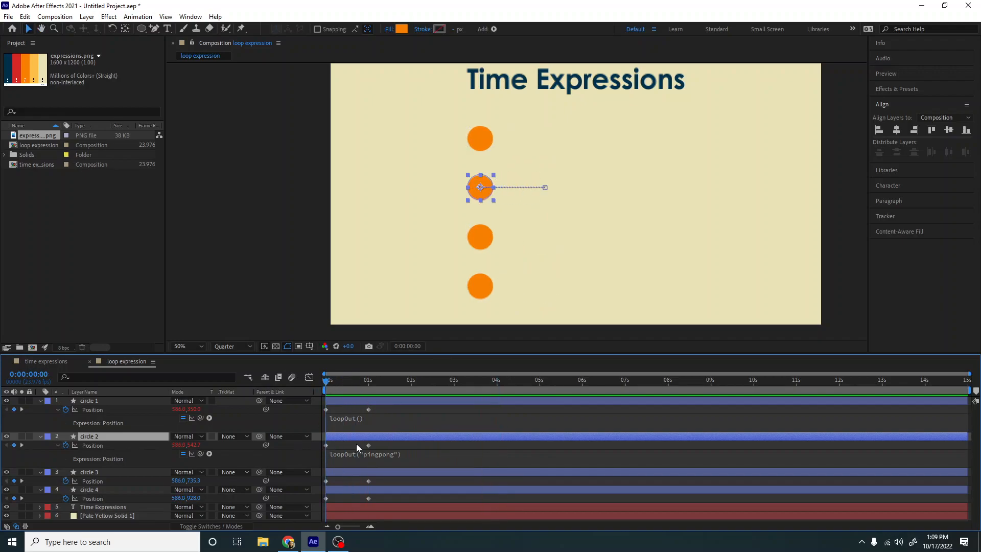
click(326, 445)
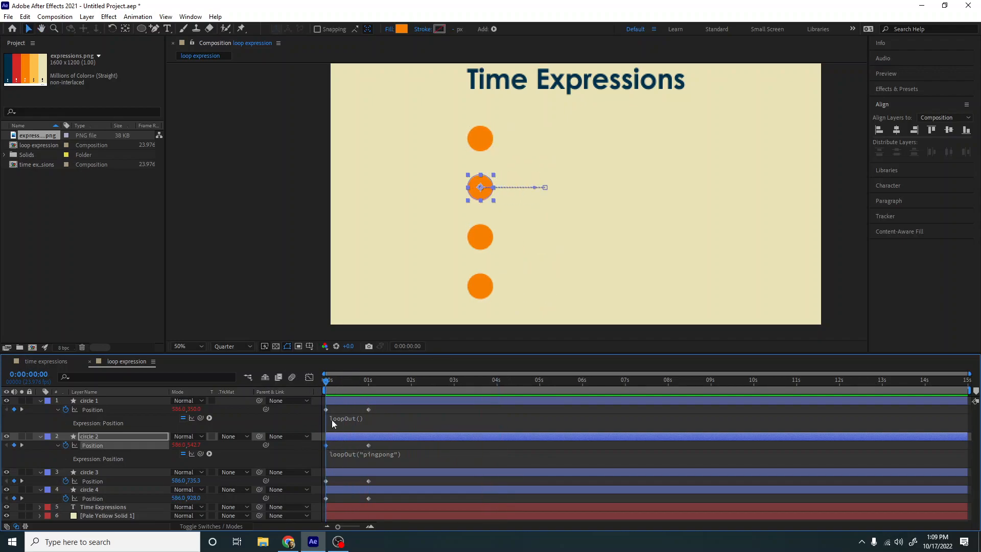
click(347, 382)
drag(349, 382, 318, 402)
key(space)
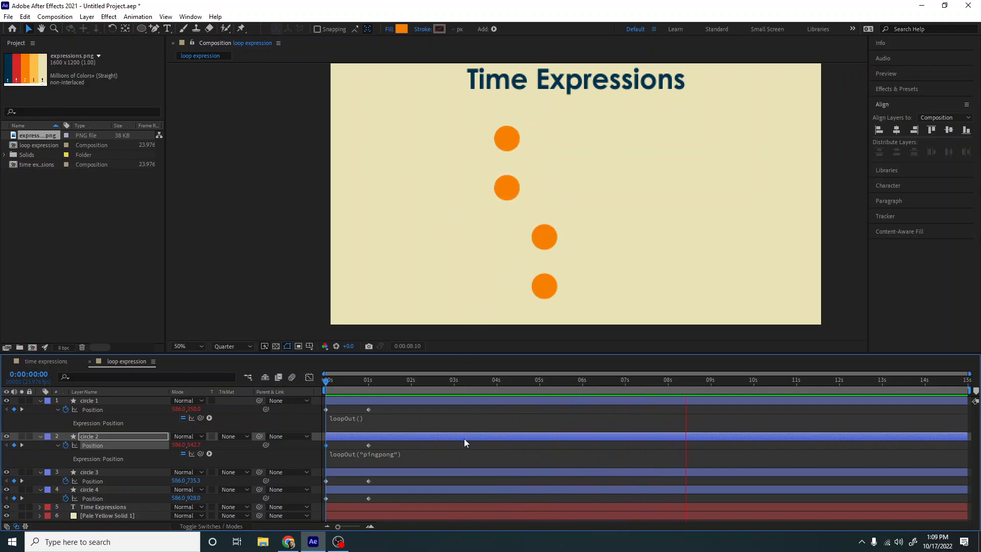
key(space)
drag(351, 382, 283, 382)
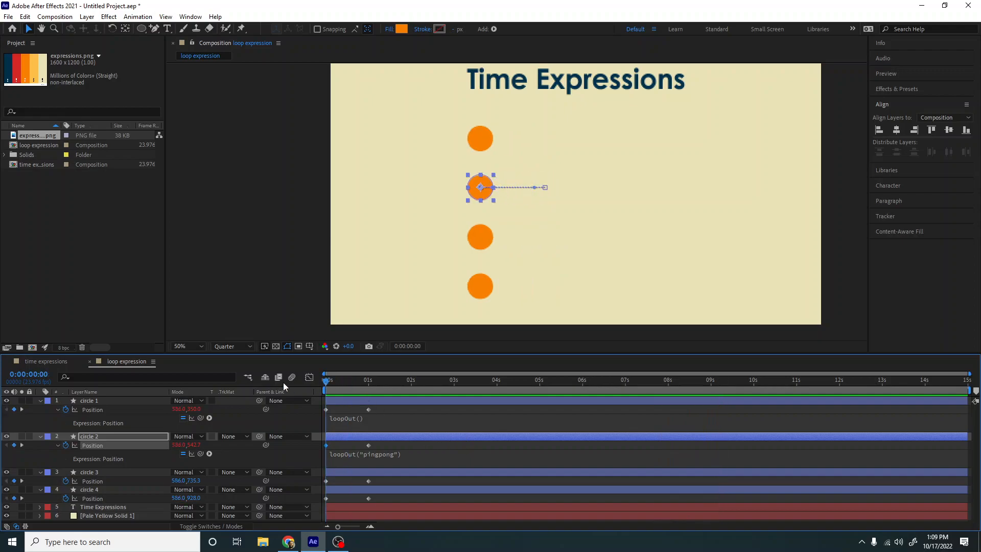
Add the expression loopOut("continue") to circle 3's Position.
click(85, 471)
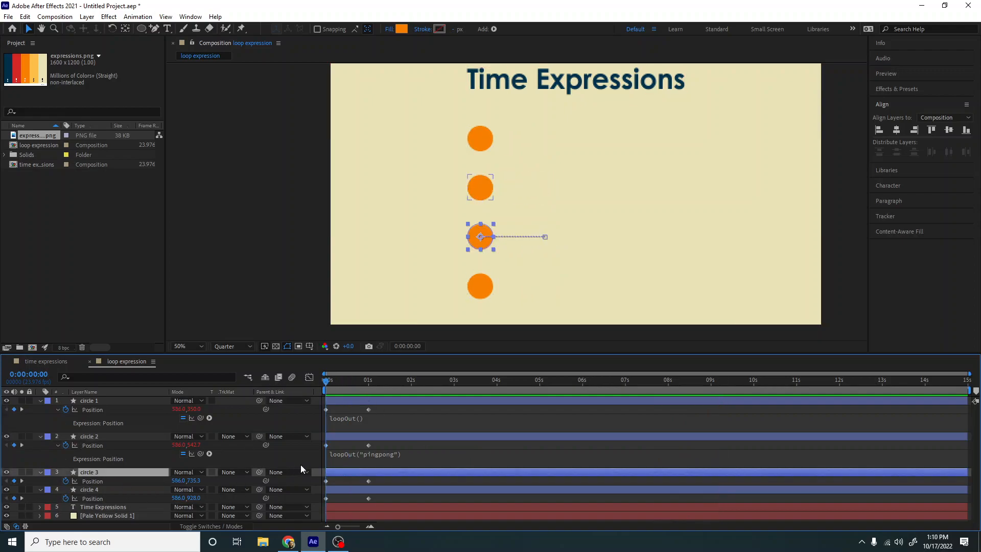
click(88, 482)
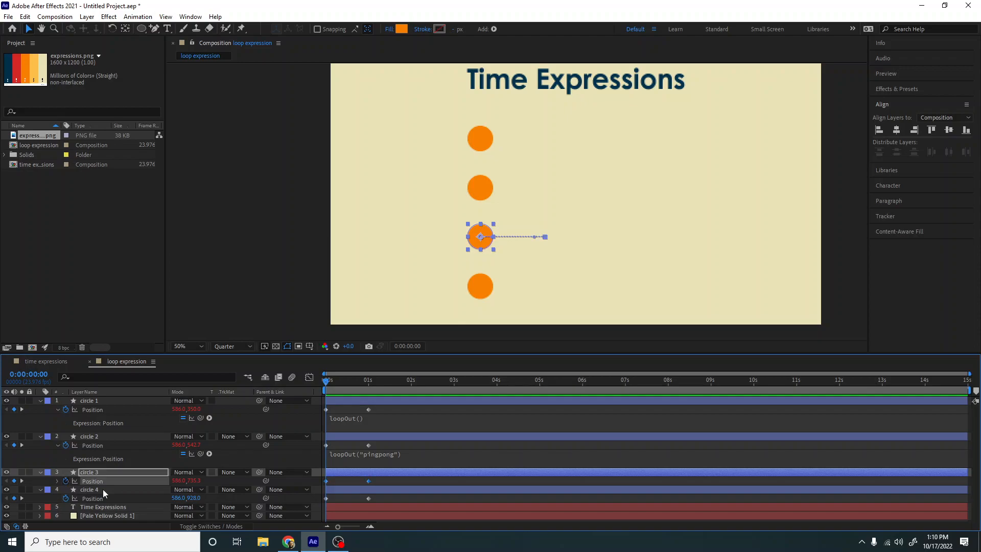
key(alt+shift+equal)
text(lo)
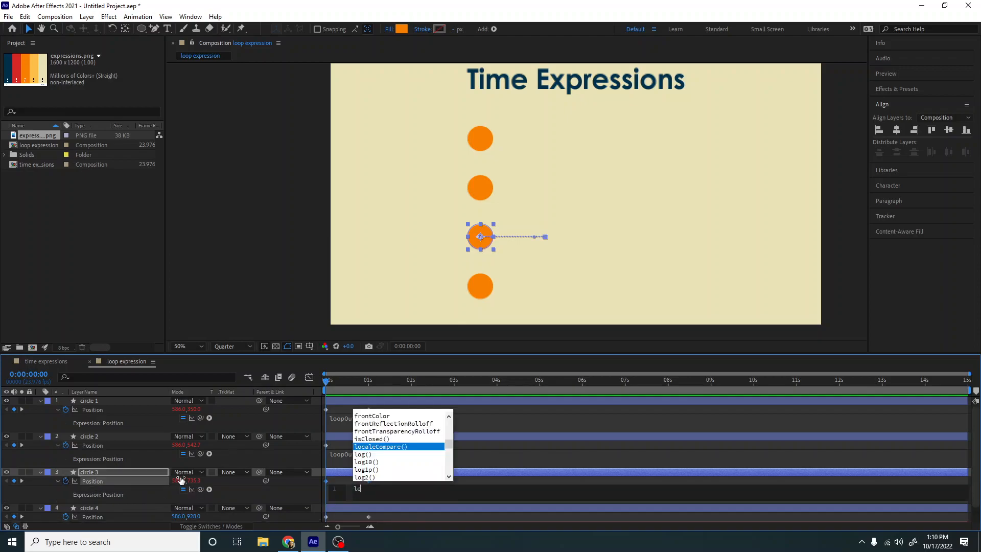
text(opOut)
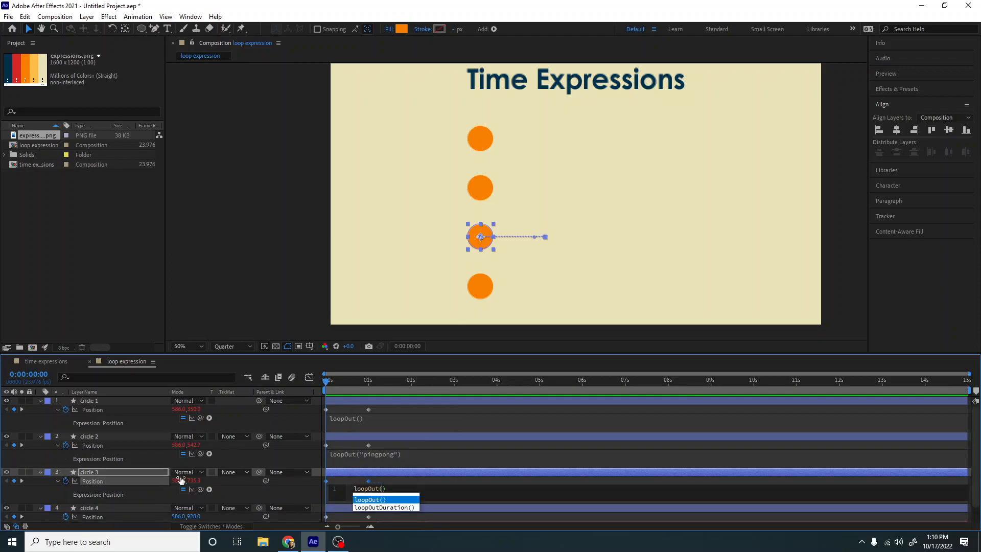
text(("continue"))
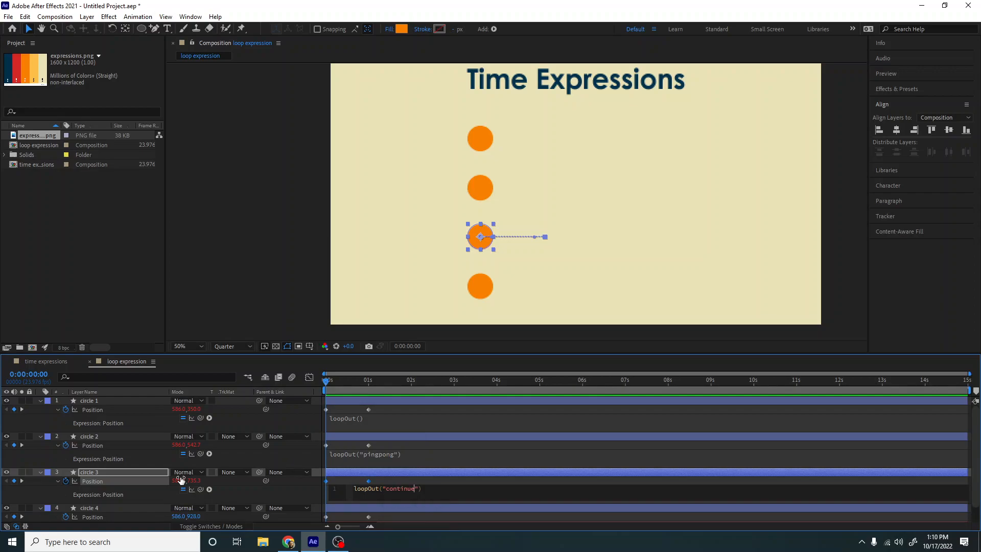
click(379, 477)
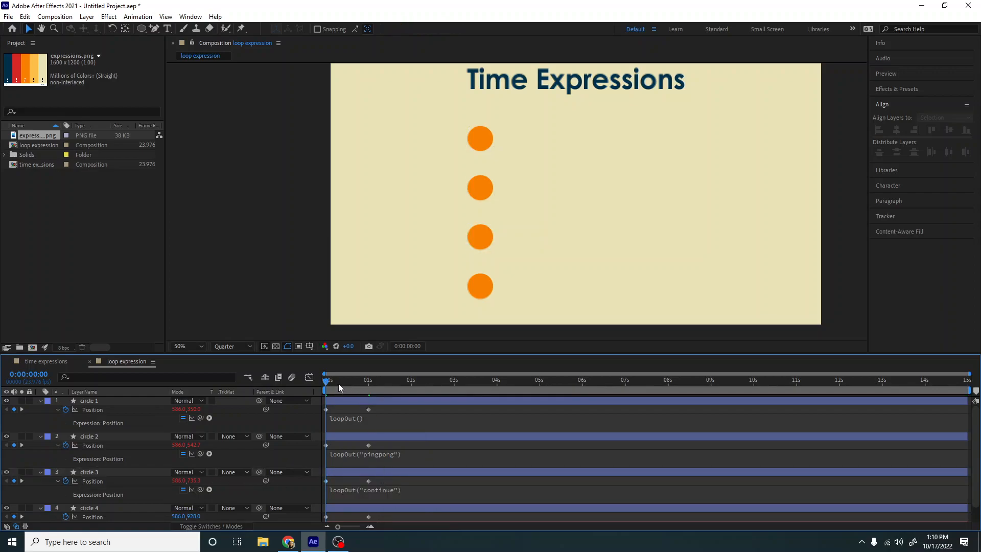
Preview circle 3's continue loop from the start and return the playhead to the first frame.
click(305, 426)
key(space)
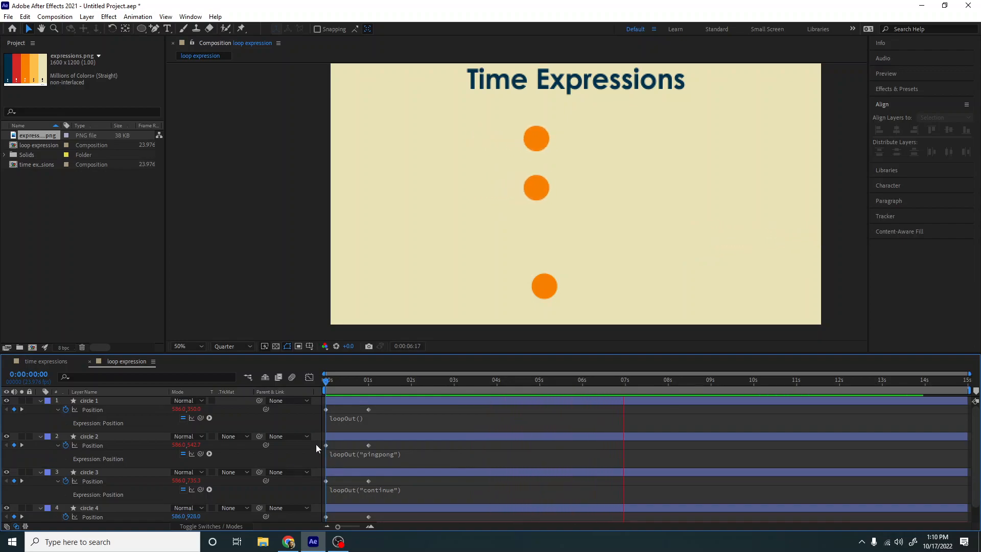
click(362, 438)
drag(376, 389, 298, 375)
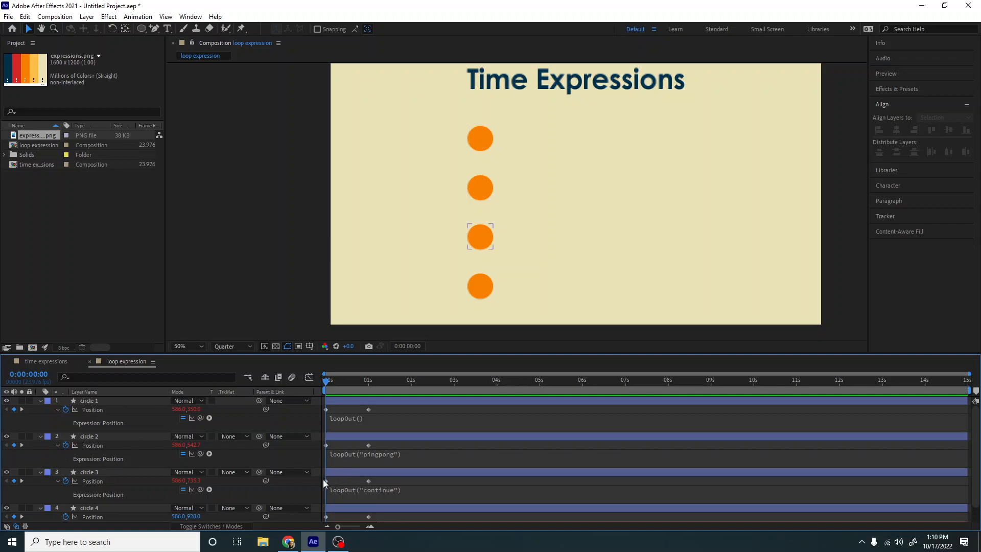
click(330, 380)
drag(335, 381, 323, 397)
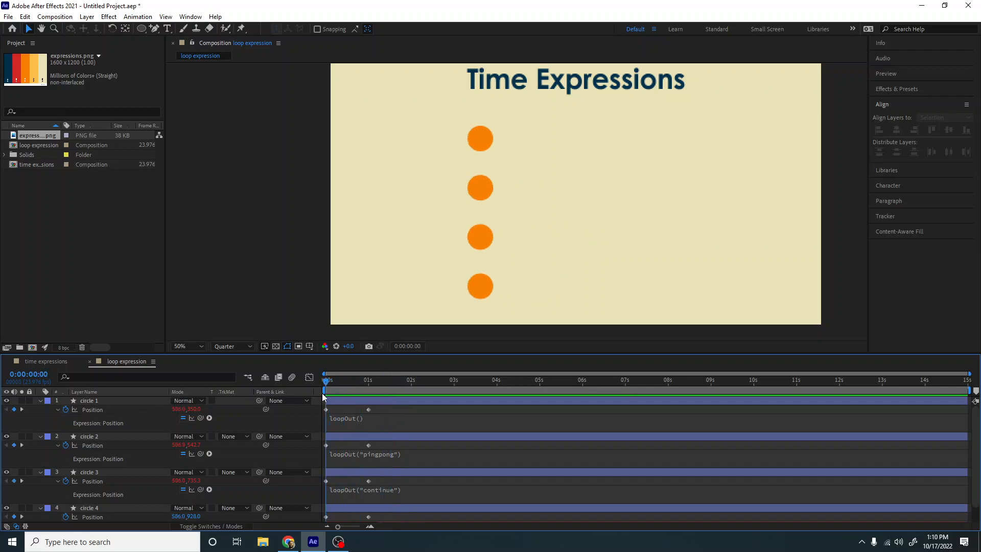
Keyframe circle 3's Scale at 0 seconds and set it to 200% at 1 second.
click(112, 473)
key(s)
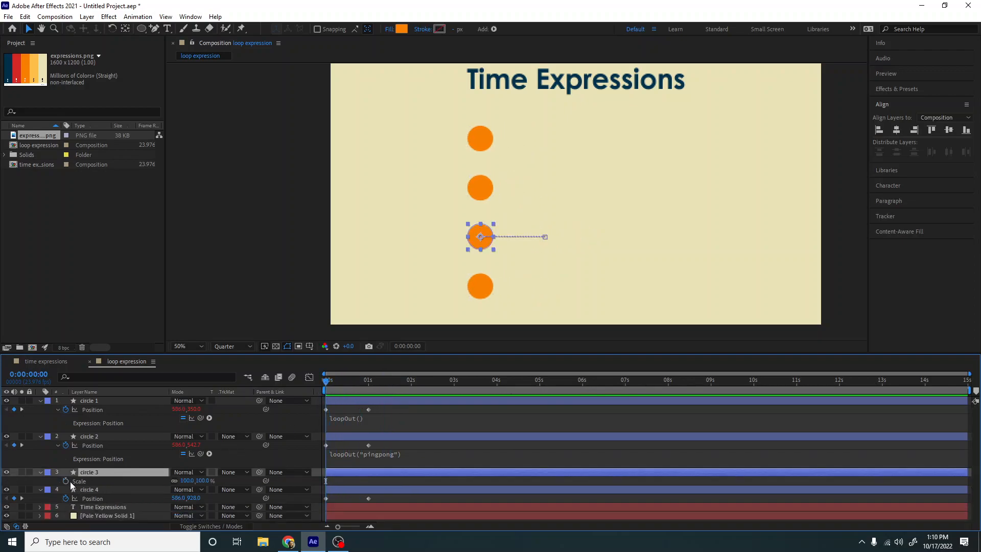
click(66, 480)
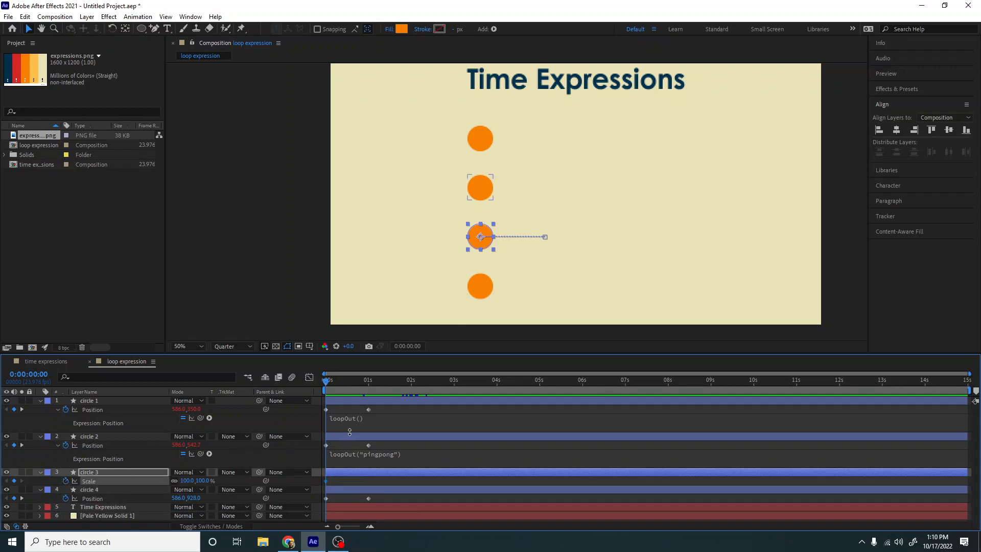
click(371, 387)
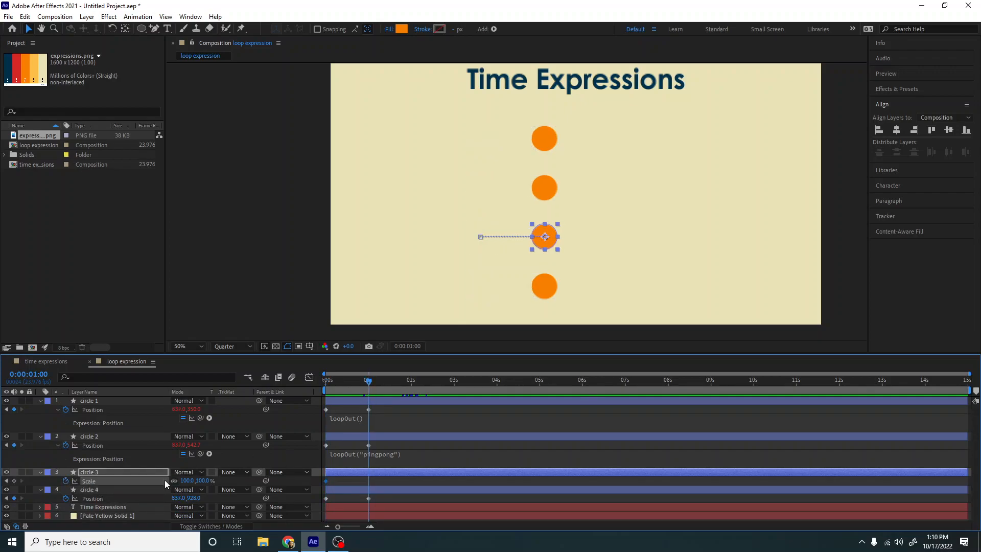
click(187, 481)
text(200)
key(Return)
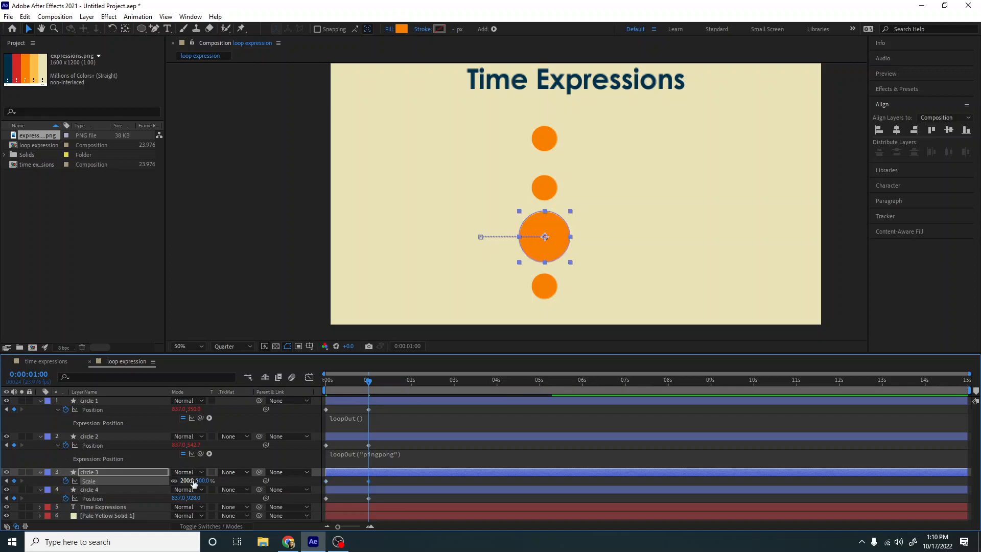
Add the expression loopOut("continue") to circle 3's Scale.
alt+click(65, 481)
text(loo)
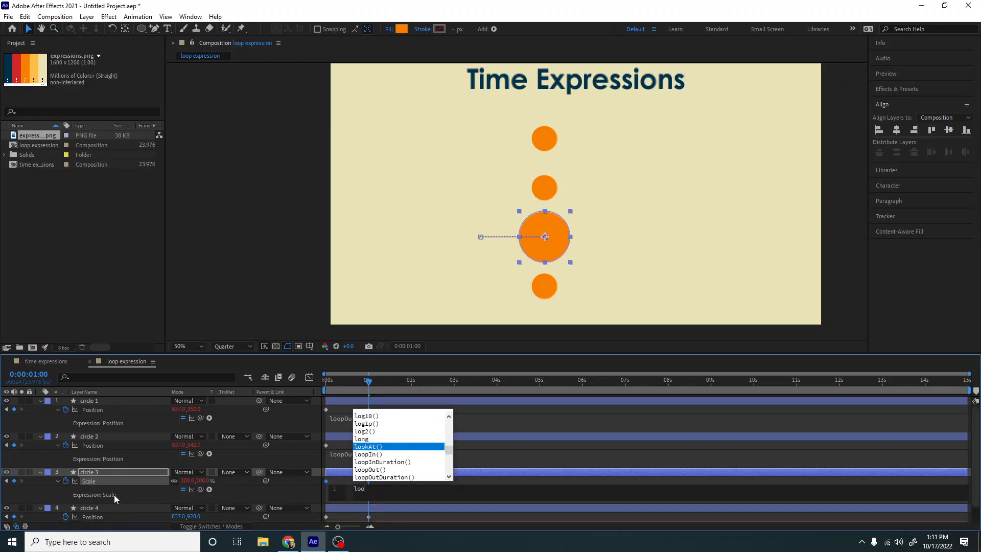
text(pOutu()
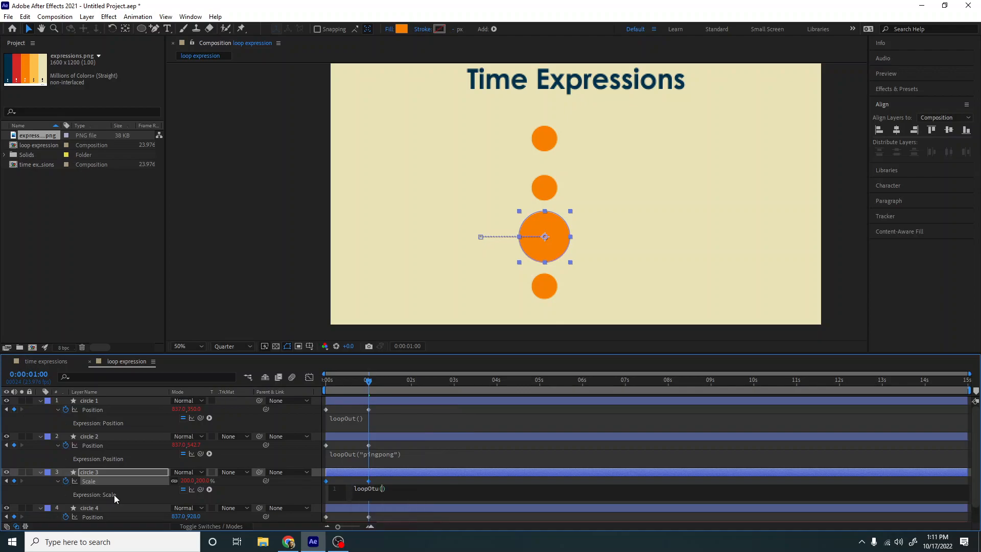
text(ut("co)
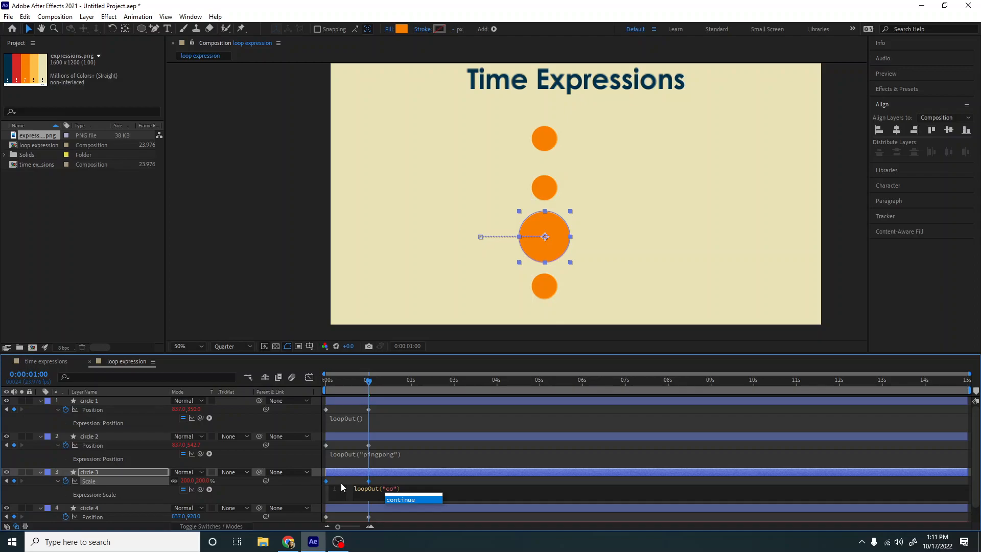
key(Return)
click(426, 480)
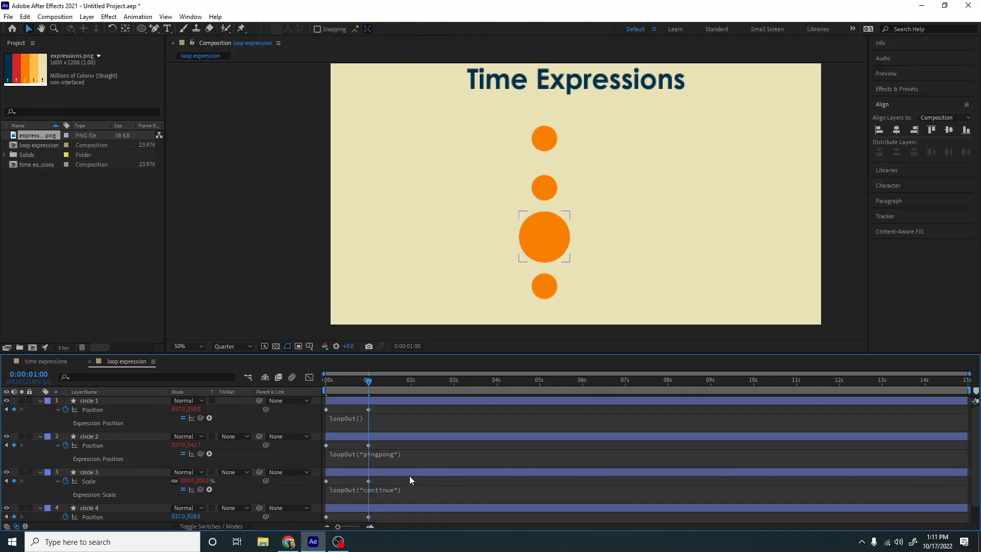
Play the composition from the start, and scrub to near its end to examine circle 3's continued scaling.
key(Home)
key(space)
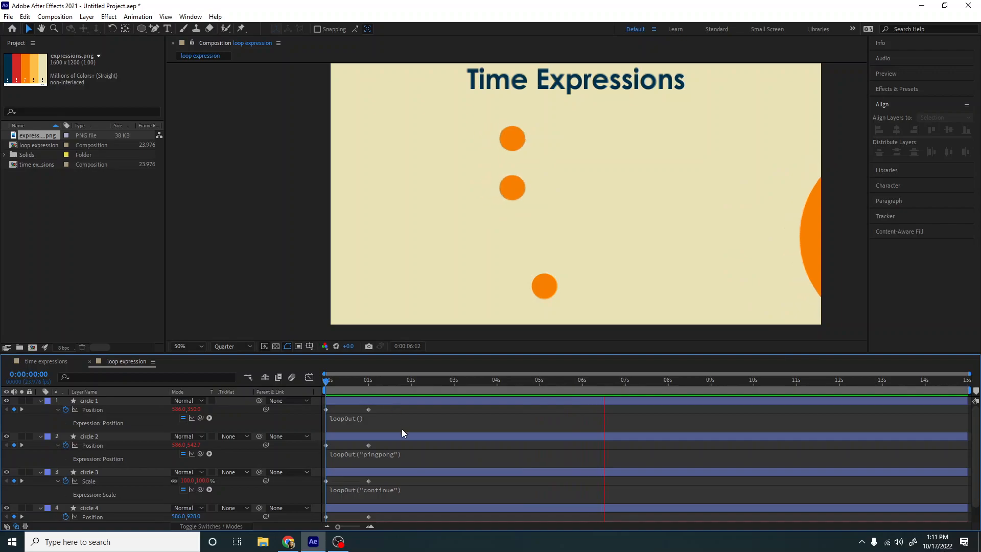
key(space)
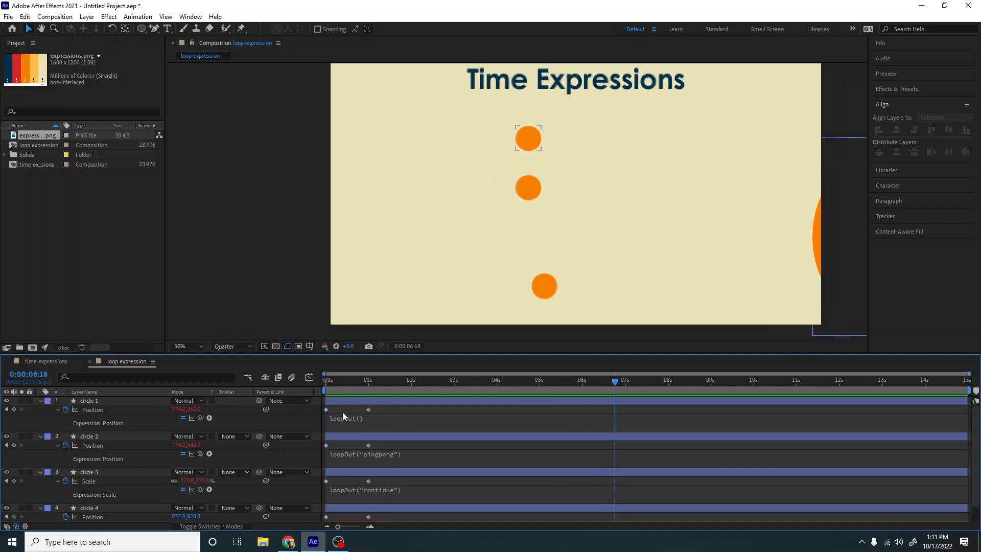
drag(326, 381, 963, 382)
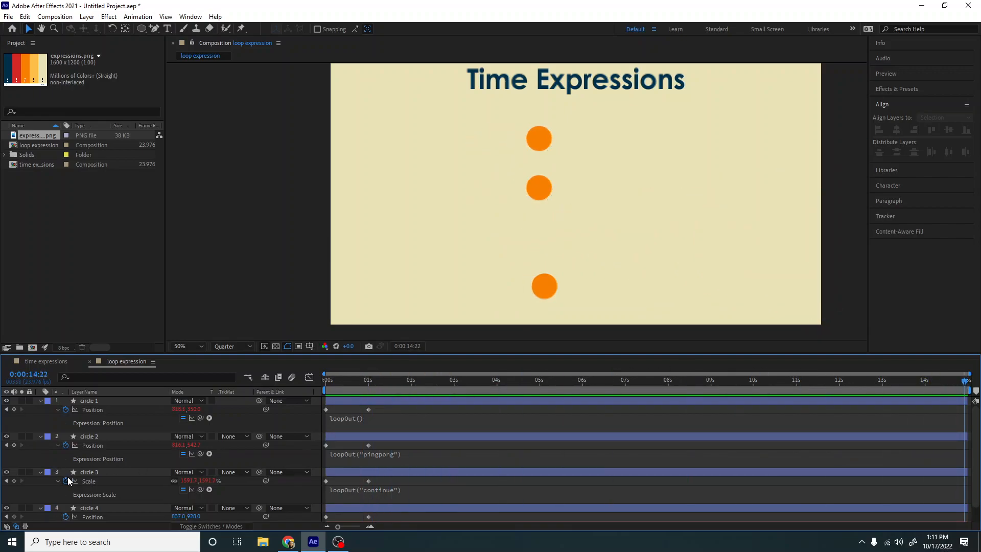
Remove the keyframes and expression from circle 3's Scale, show its Position again, and return to the first frame.
click(66, 482)
click(342, 492)
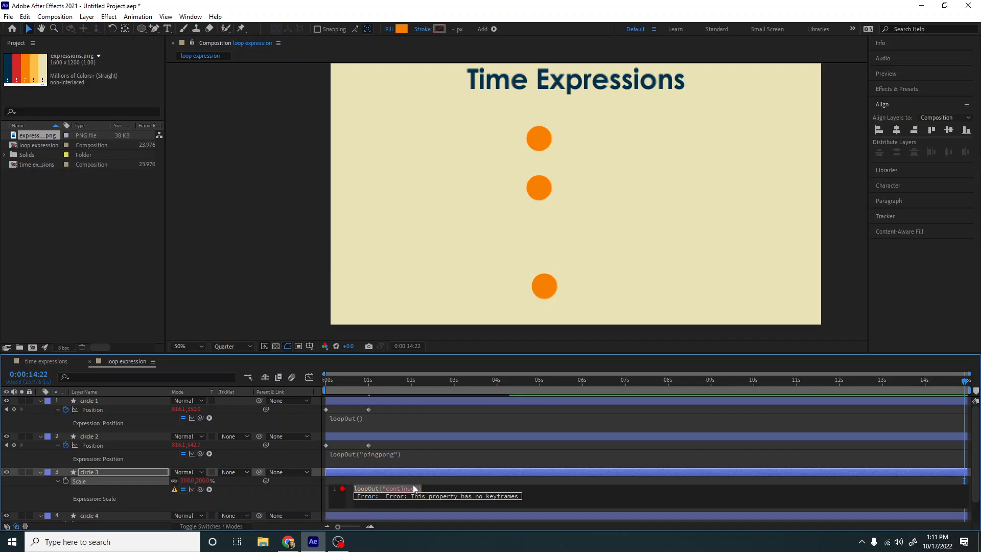
key(BackSpace)
click(396, 475)
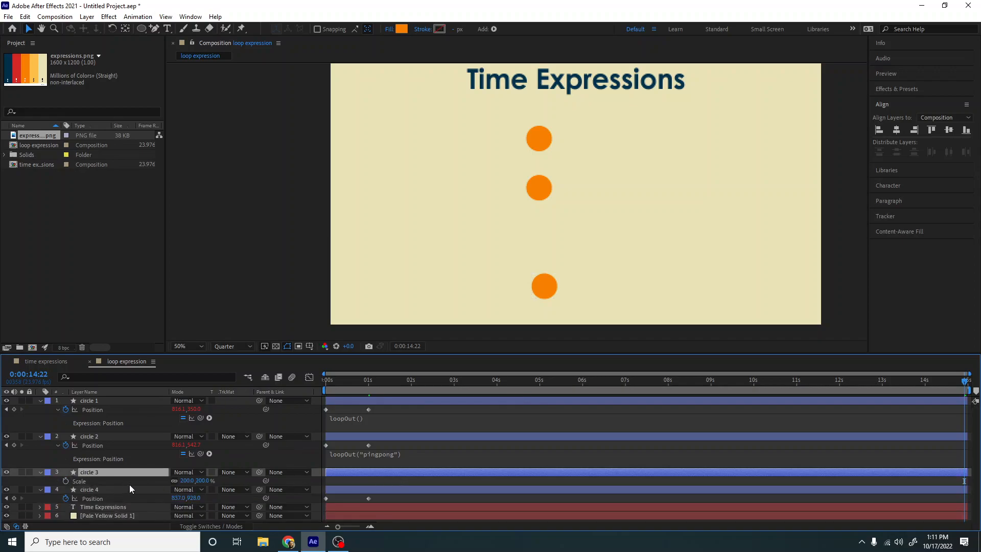
key(p)
click(334, 380)
click(321, 381)
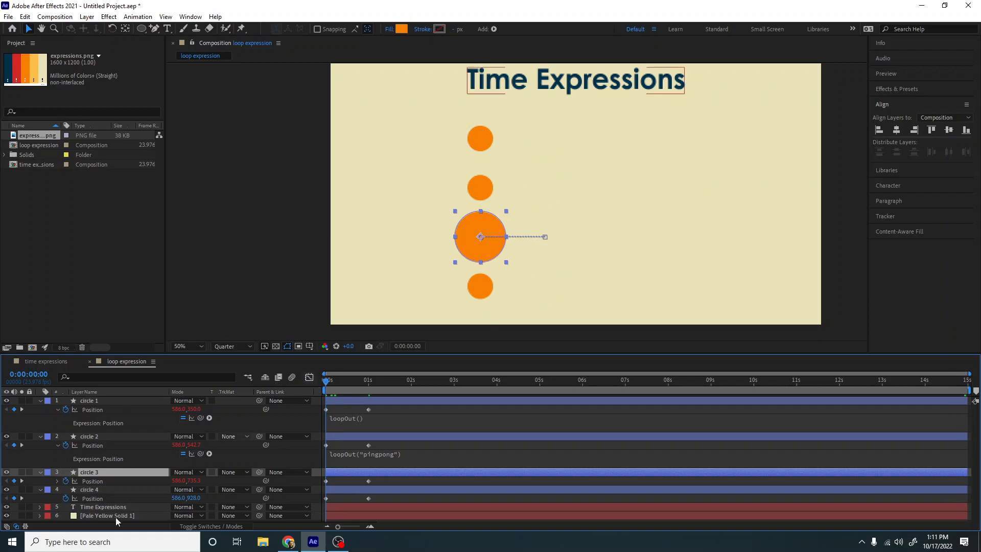
Reset circle 3's Scale to 100%, check its Rotation, and show its Position property again.
key(s)
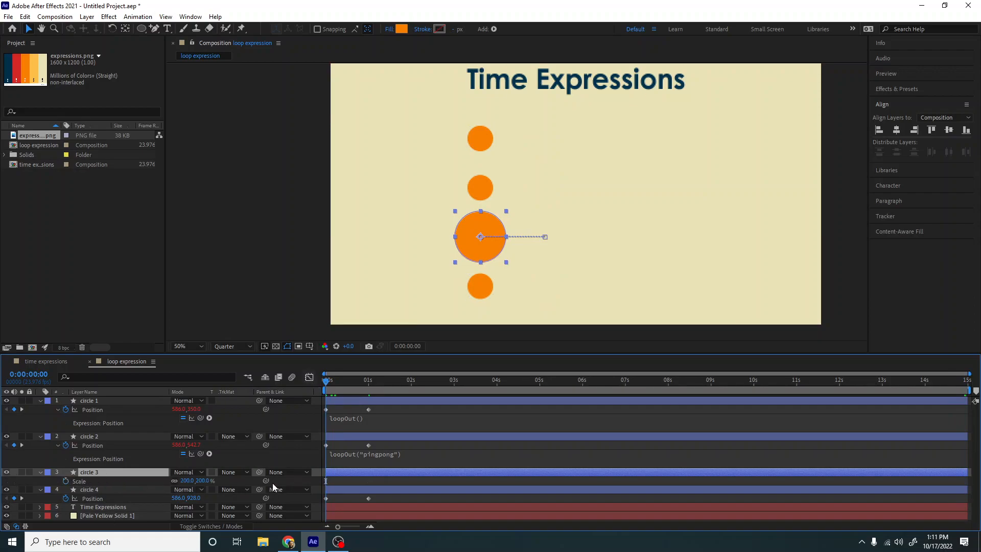
text(100)
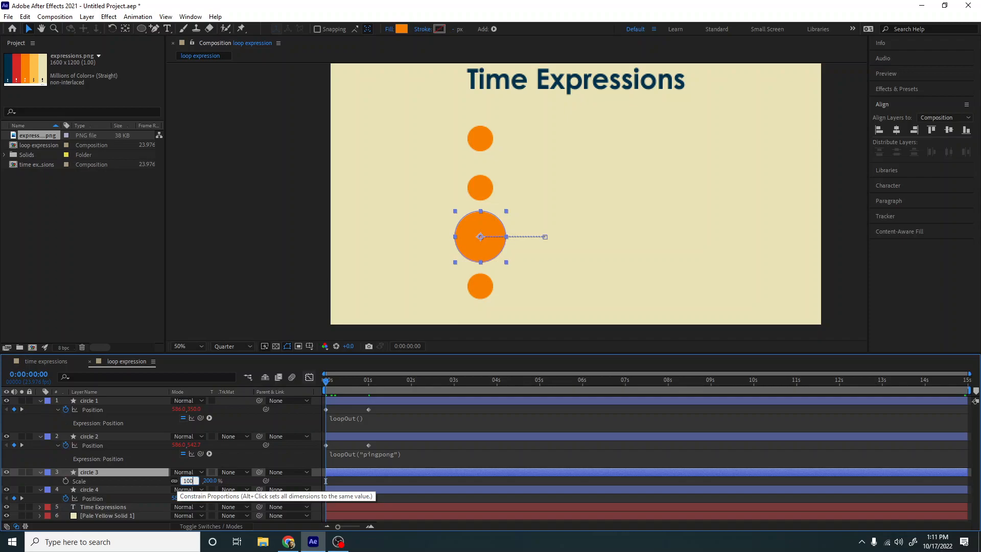
key(Return)
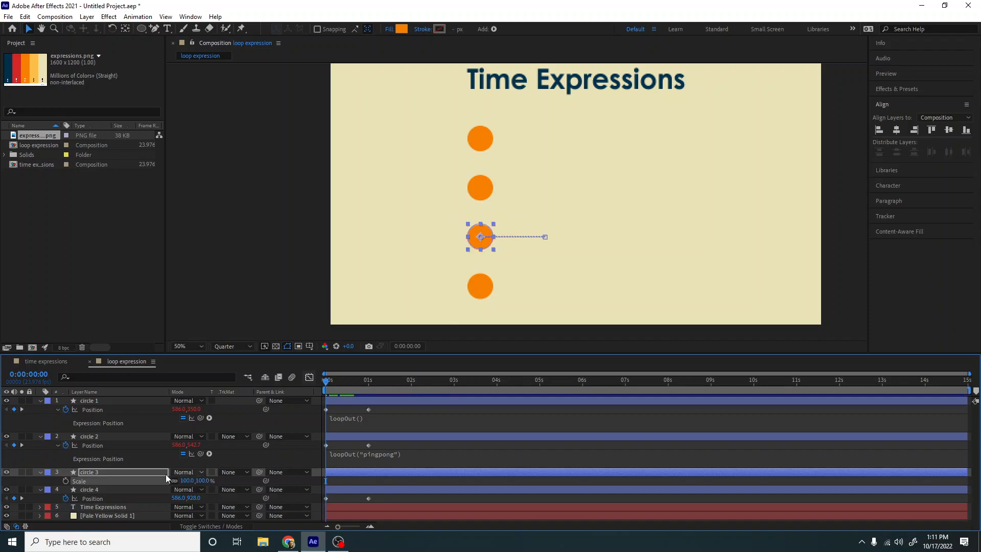
click(153, 473)
key(r)
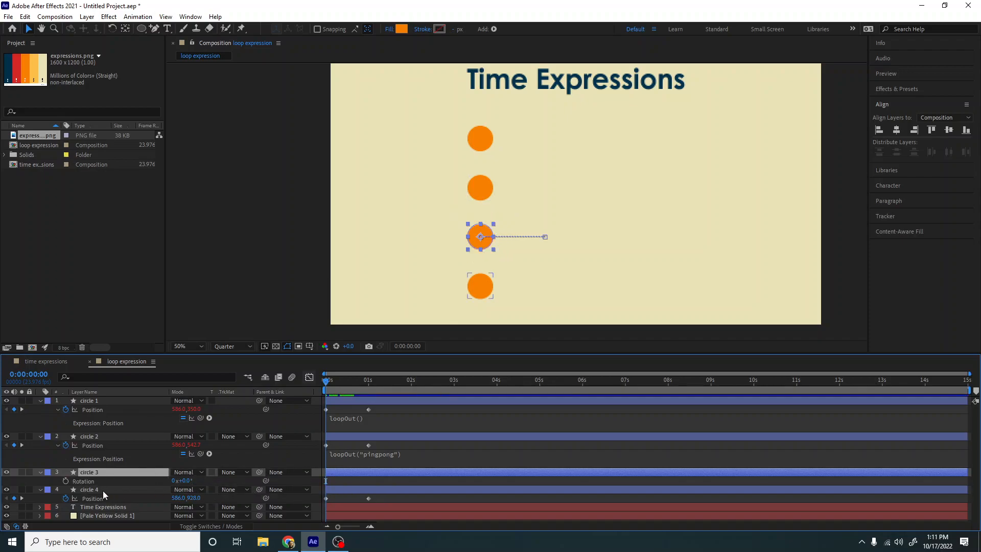
key(p)
Try moving circle 3's second Position keyframe to frame 13, preview the motion, undo the move, and return to the first frame.
drag(327, 382, 351, 380)
drag(366, 482, 348, 482)
key(space)
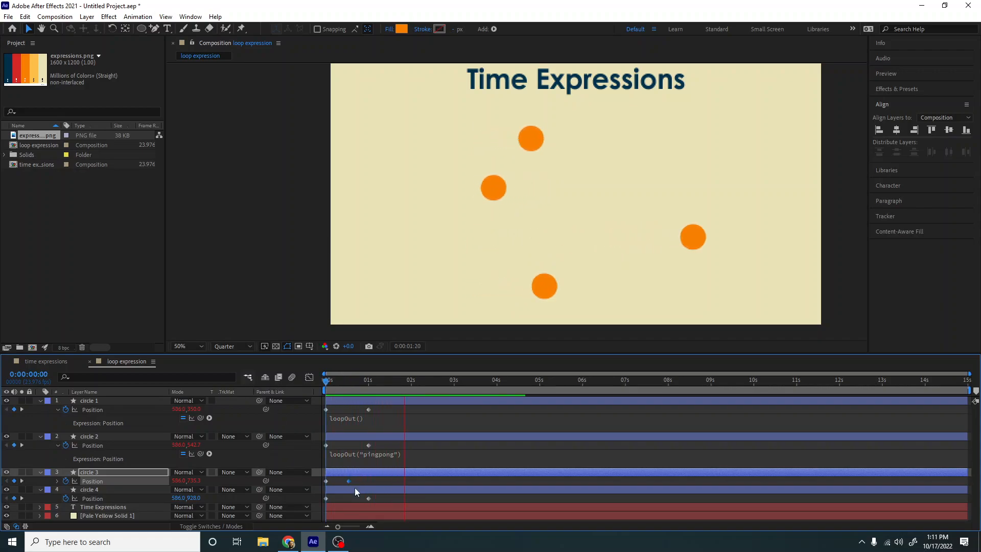
key(space)
key(ctrl+z)
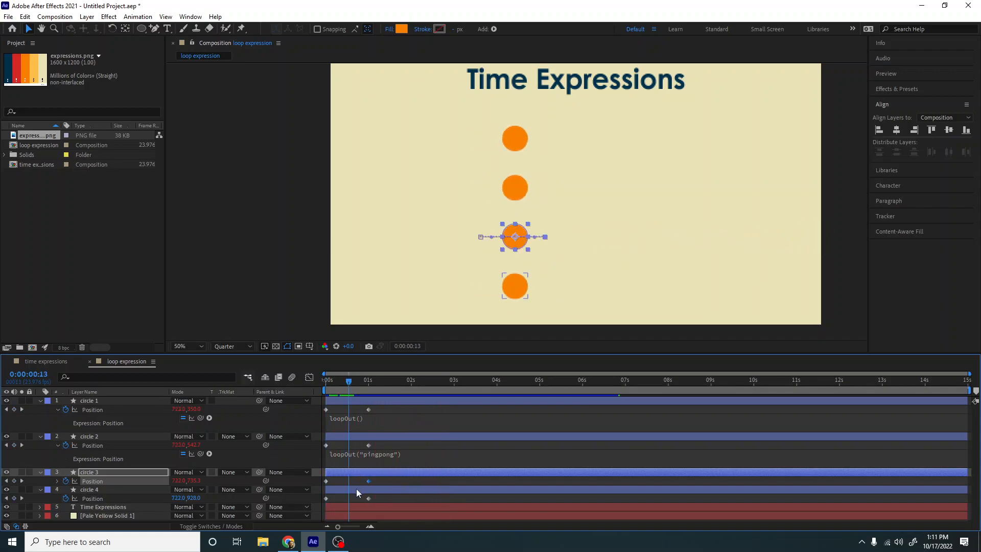
click(381, 382)
drag(382, 382, 311, 381)
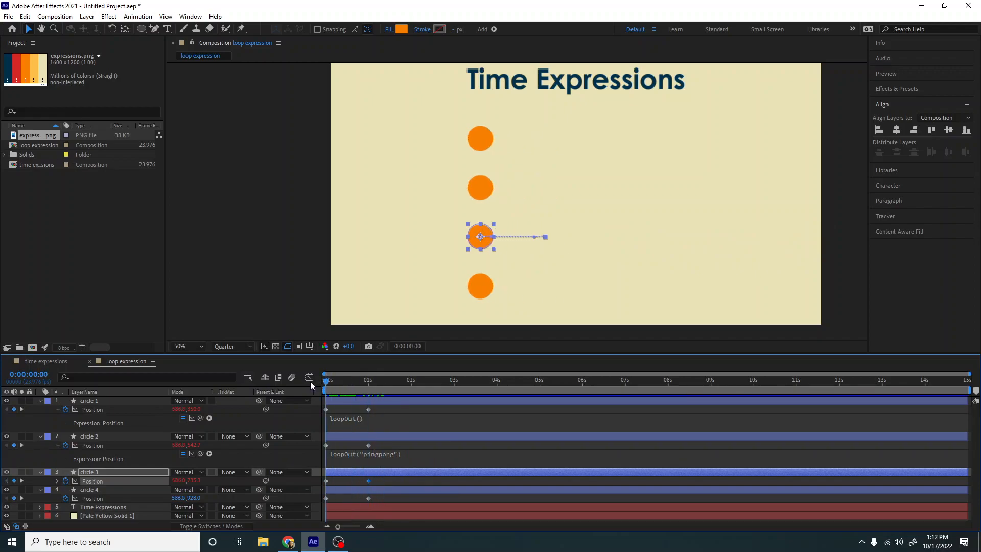
Add the expression loopOut("offset") to circle 4's Position.
click(106, 489)
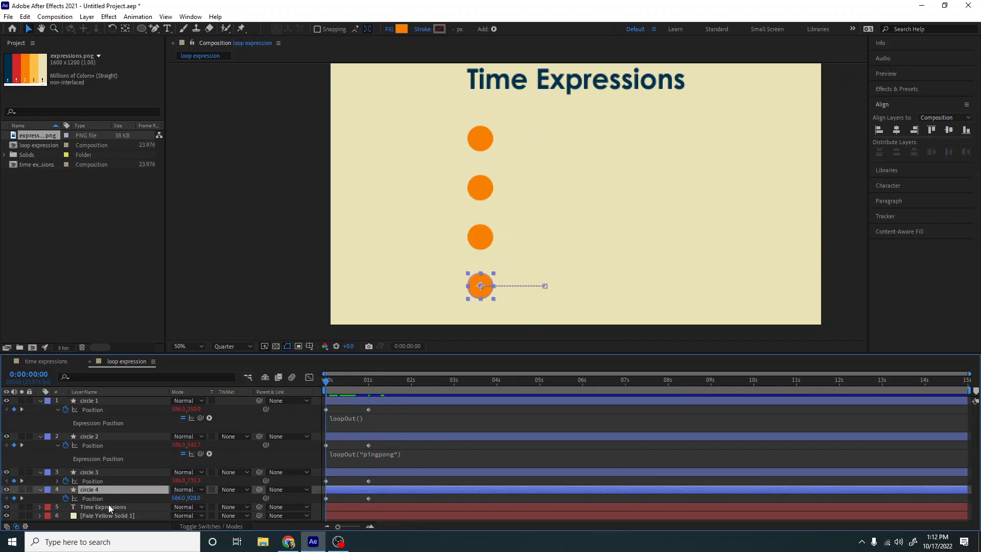
alt+click(66, 498)
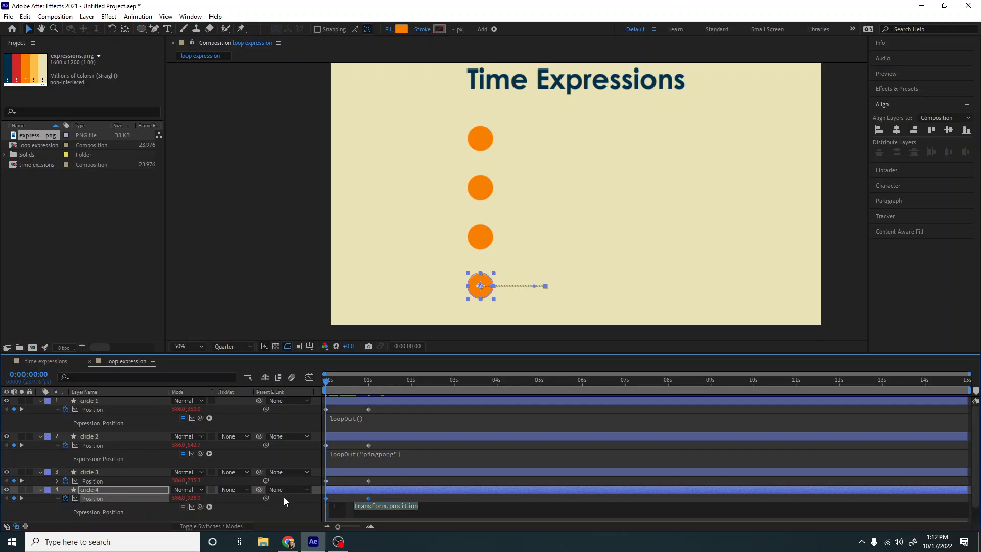
text(loopOuit)
key(BackSpace)
key(BackSpace)
text(t(")
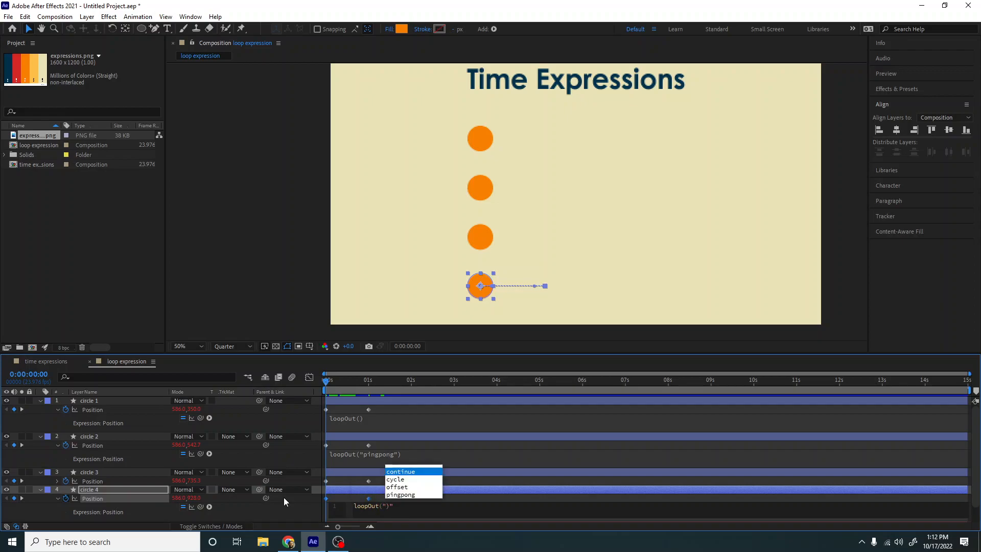
text(off)
key(Return)
text("))
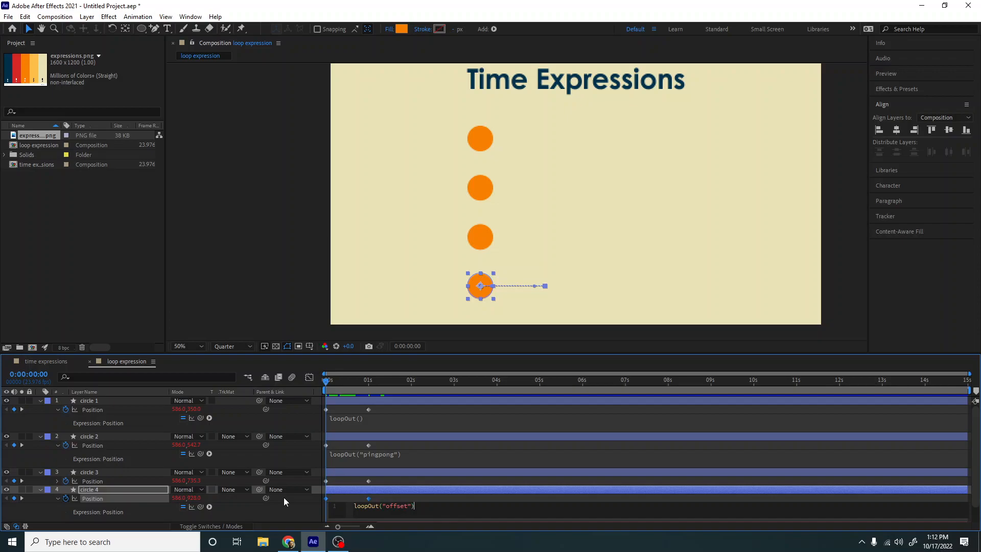
Play the composition from the start, and scrub to about 1 second to compare circle 4's motion with circle 3's.
drag(337, 389, 311, 382)
key(space)
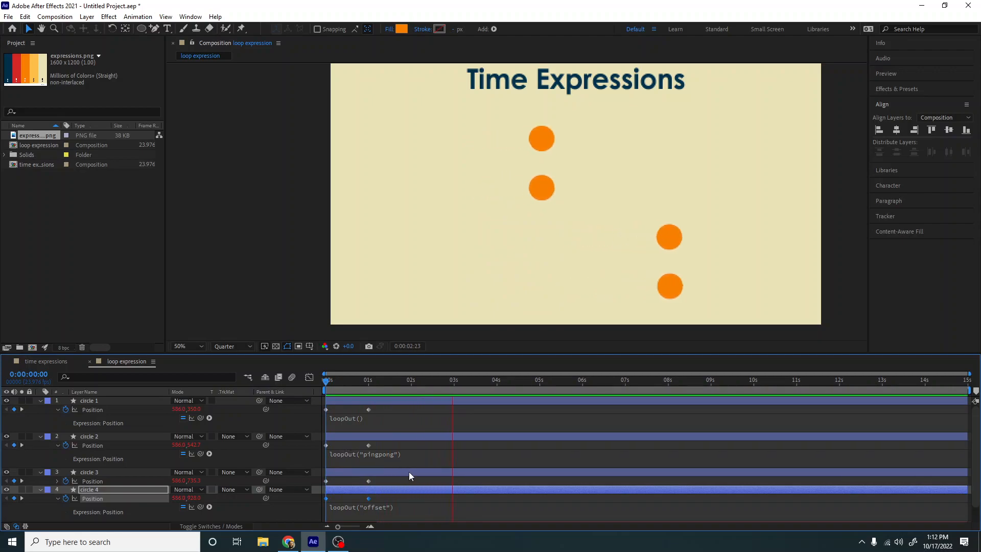
key(space)
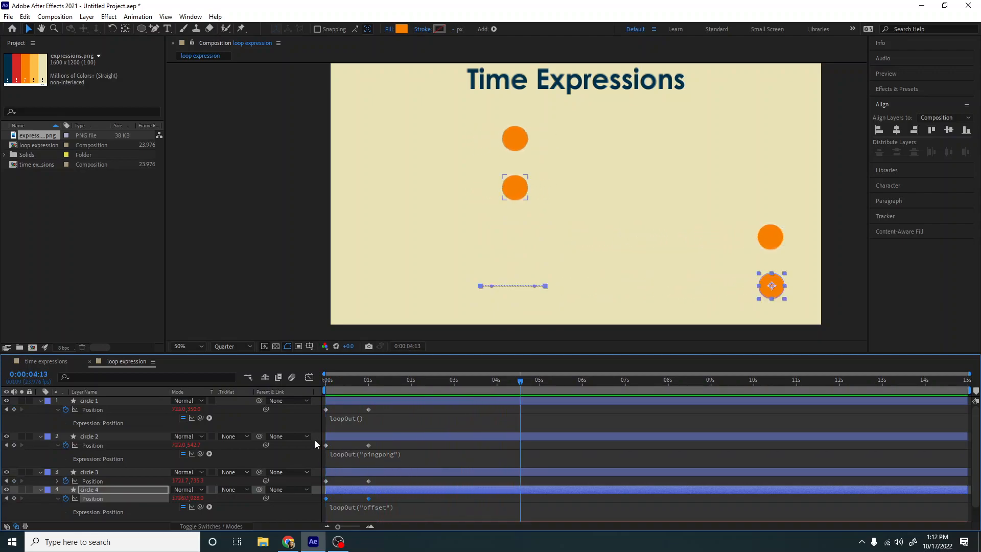
drag(330, 379, 370, 386)
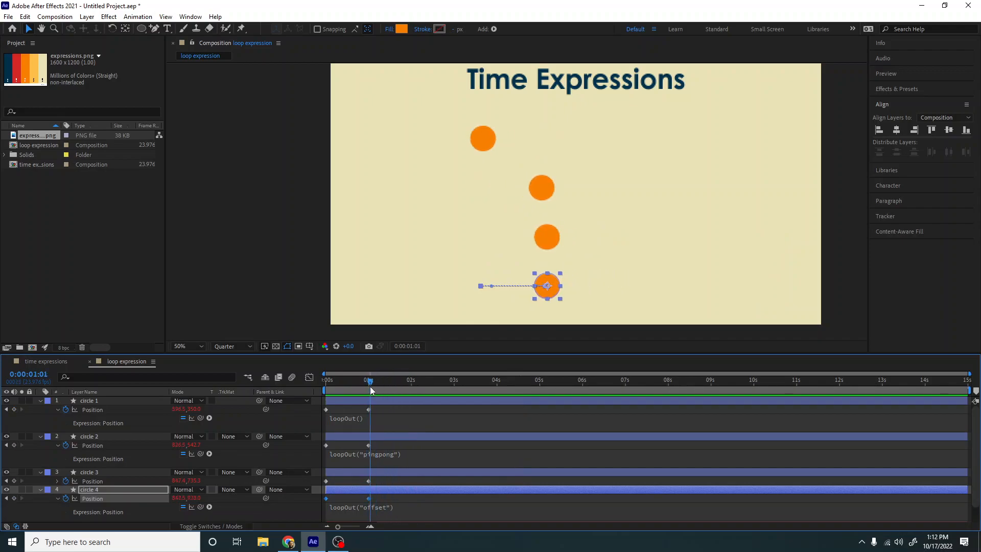
Remove the expression from circle 4's Position, and add a Position keyframe at 2 seconds with X at 1094.
click(384, 506)
key(BackSpace)
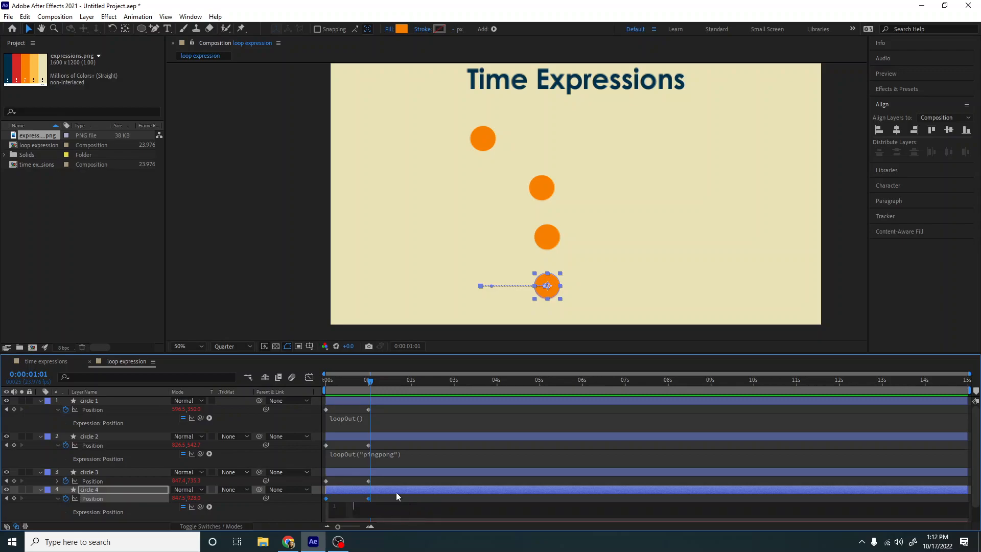
click(403, 501)
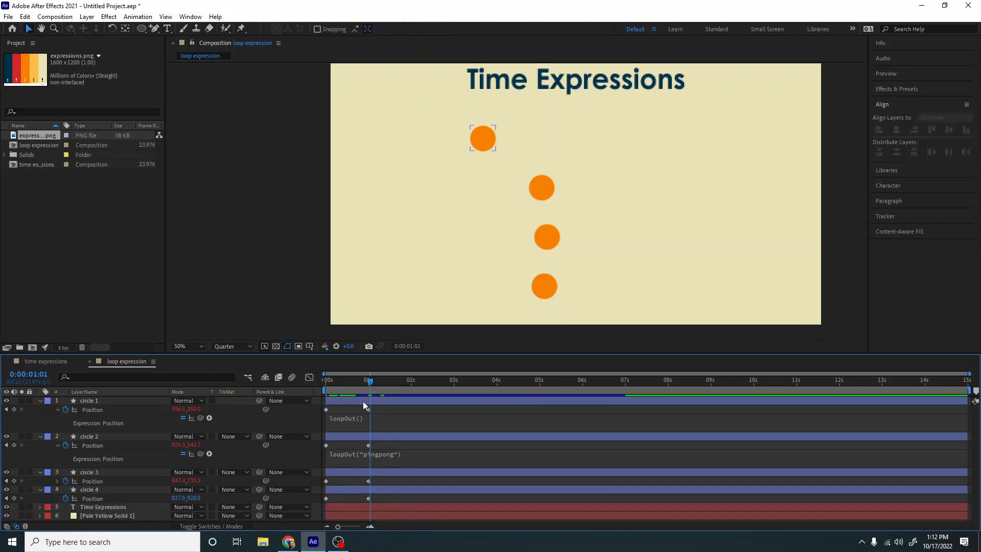
drag(370, 381, 412, 382)
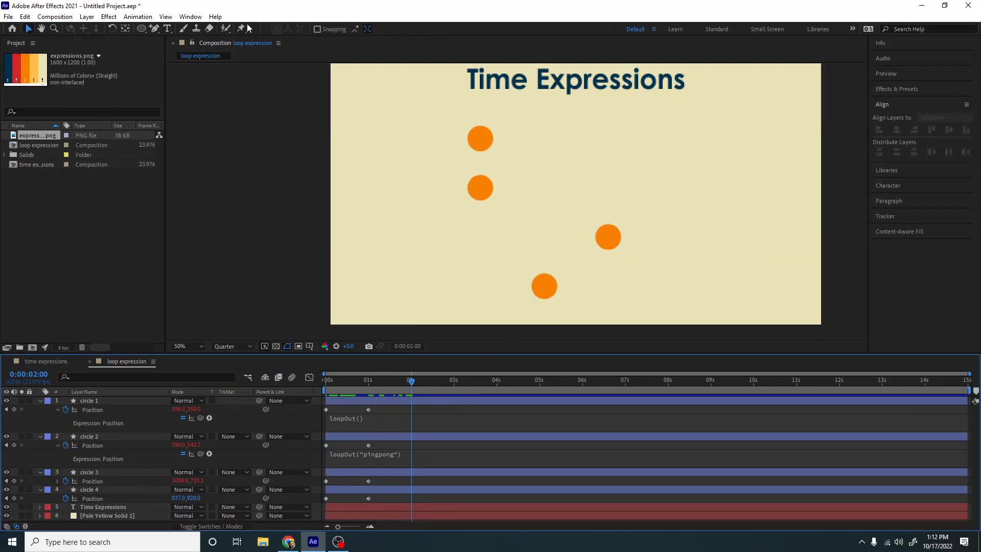
drag(179, 498, 303, 489)
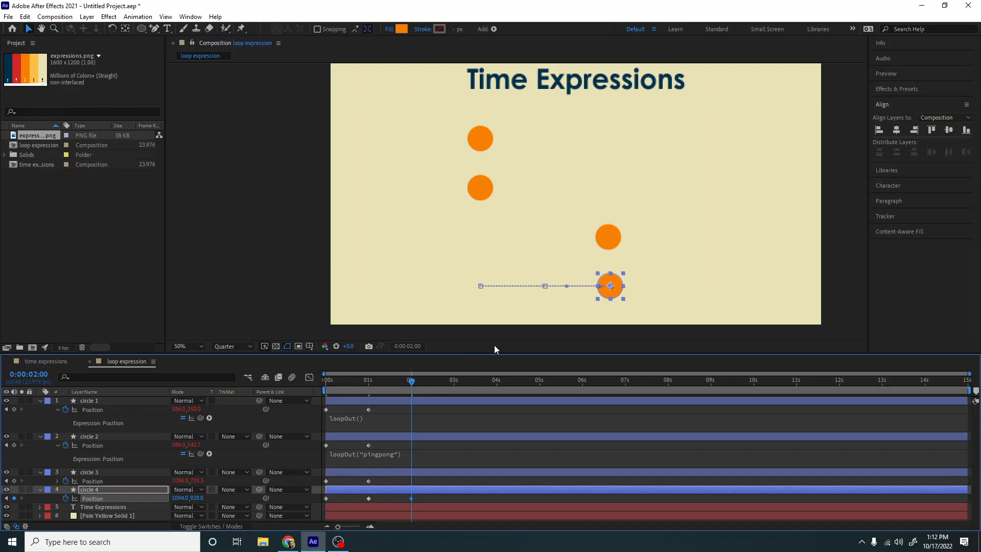
Bend the second segment of circle 4's motion path into a downward curve, and preview the animation.
drag(566, 286, 575, 305)
drag(516, 268, 545, 289)
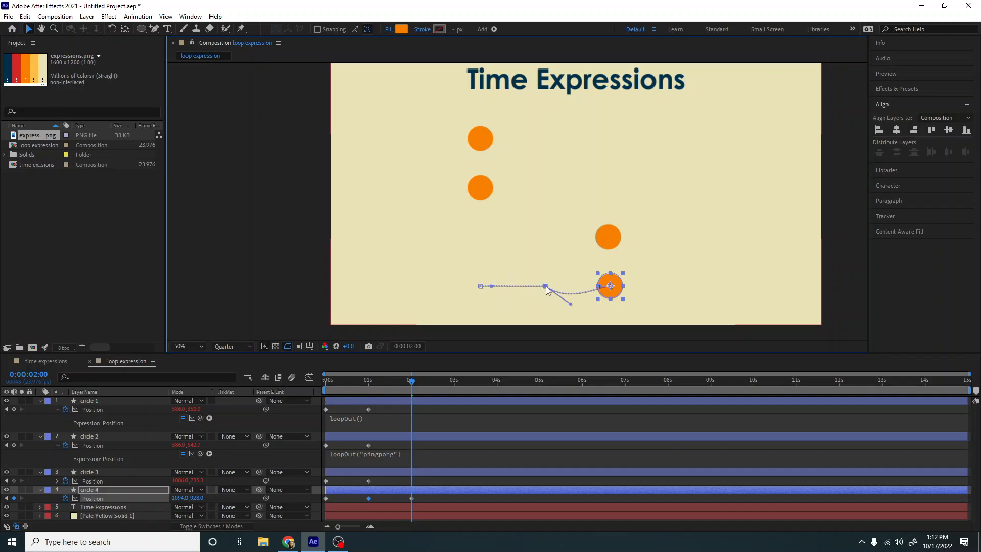
drag(543, 286, 582, 318)
key(space)
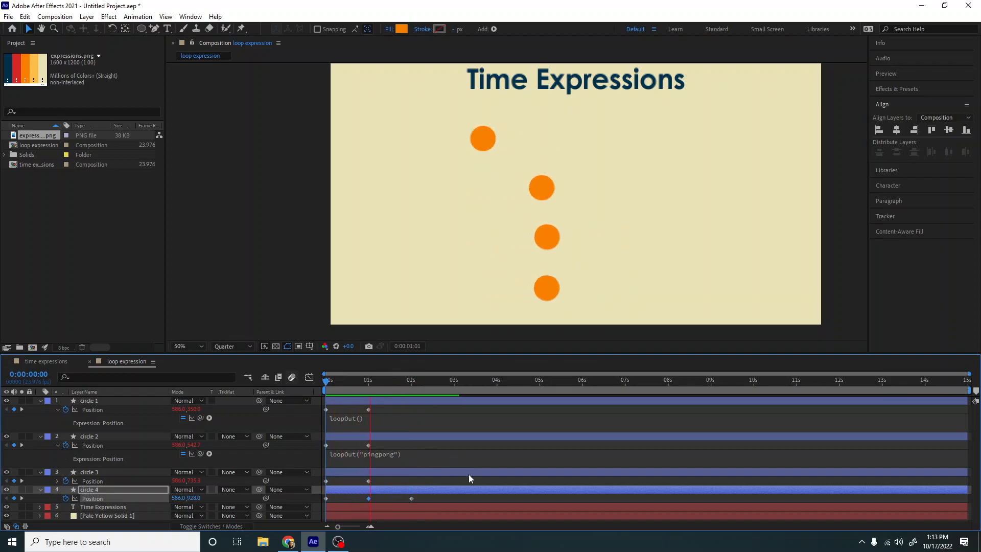
key(space)
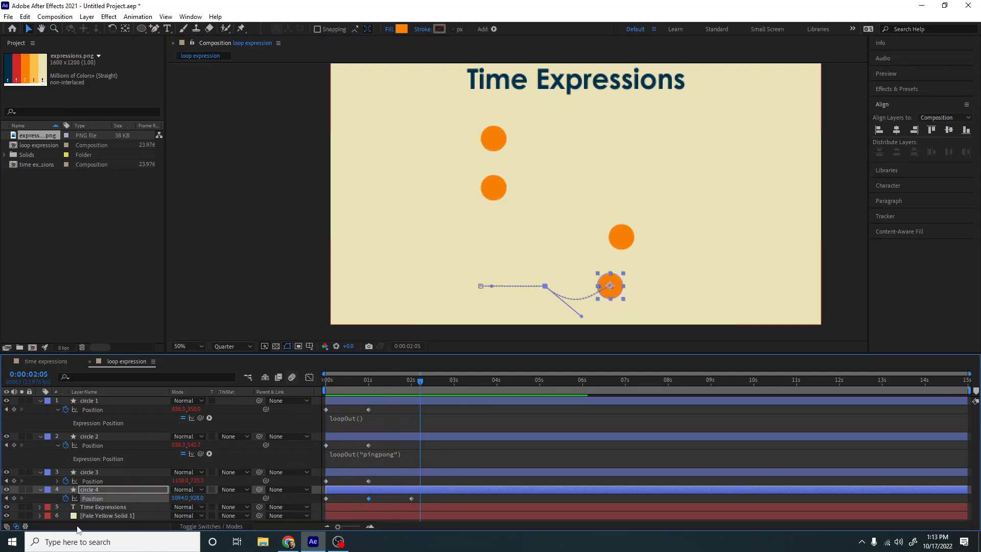
Add the expression loopOut("continue") to circle 4's Position.
alt+click(65, 498)
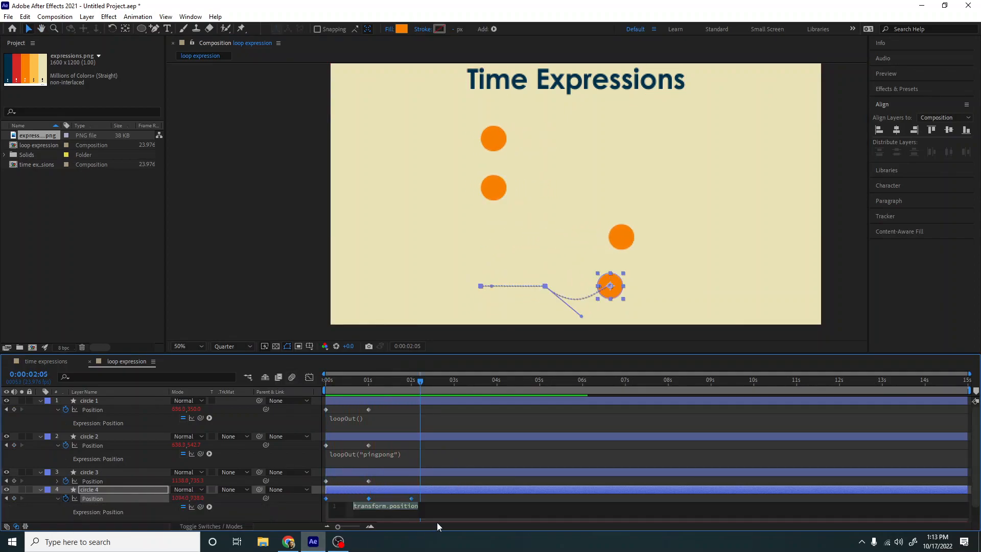
text(loopOut(")
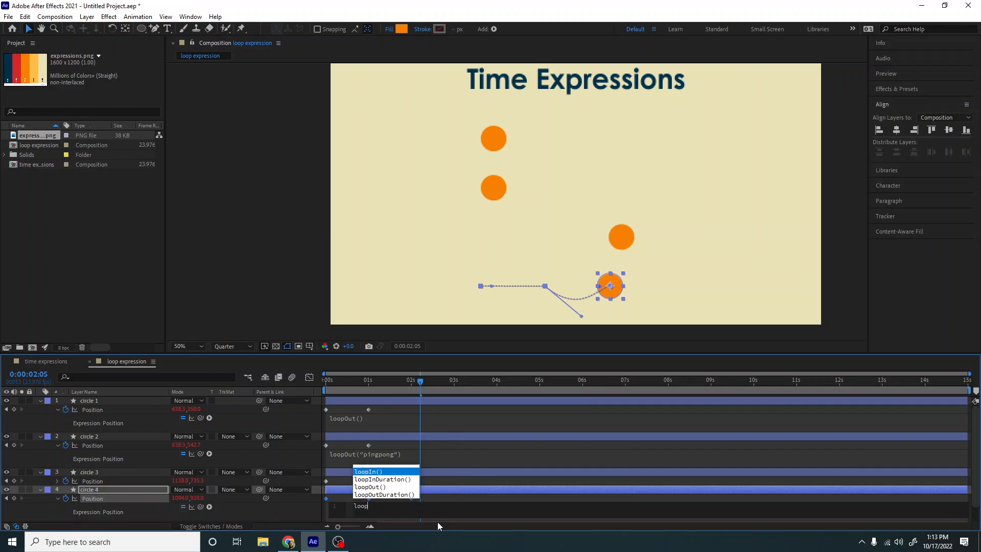
key(BackSpace)
text())
key(BackSpace)
key(BackSpace)
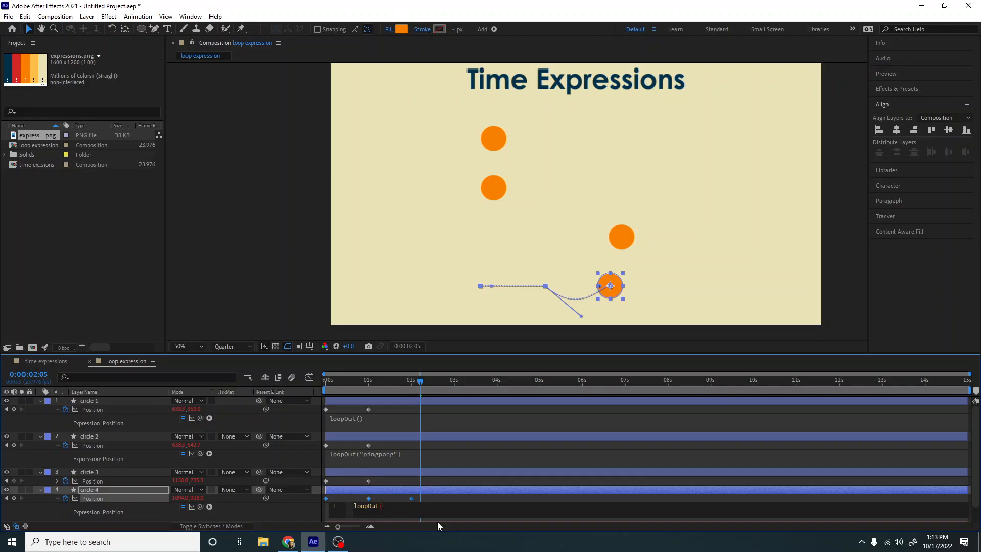
text(("continue)
text())
key(Right)
key(BackSpace)
key(BackSpace)
text(")
click(422, 494)
Play the composition from the start to examine circle 4's continued motion, and go back to just after 1 second.
drag(420, 382, 231, 379)
key(space)
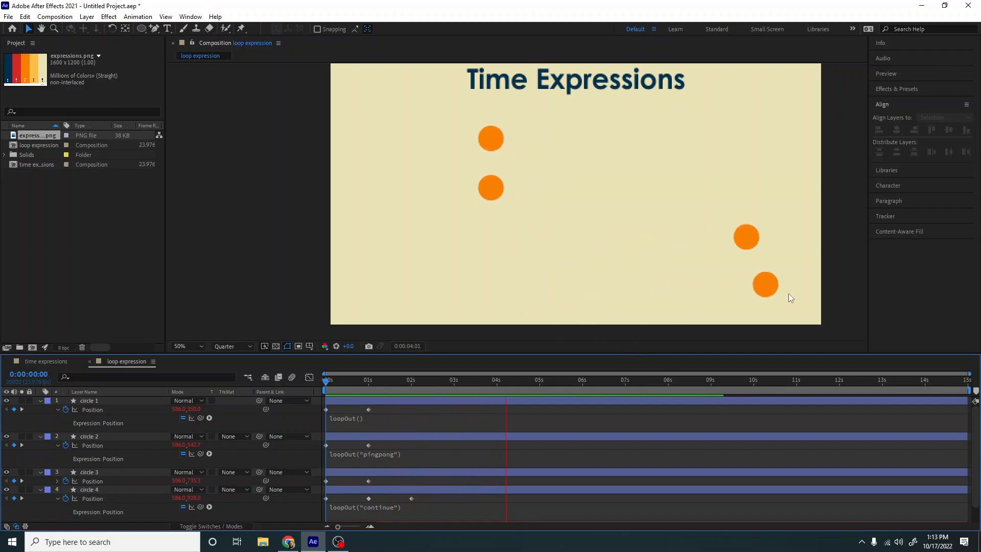
key(space)
click(377, 383)
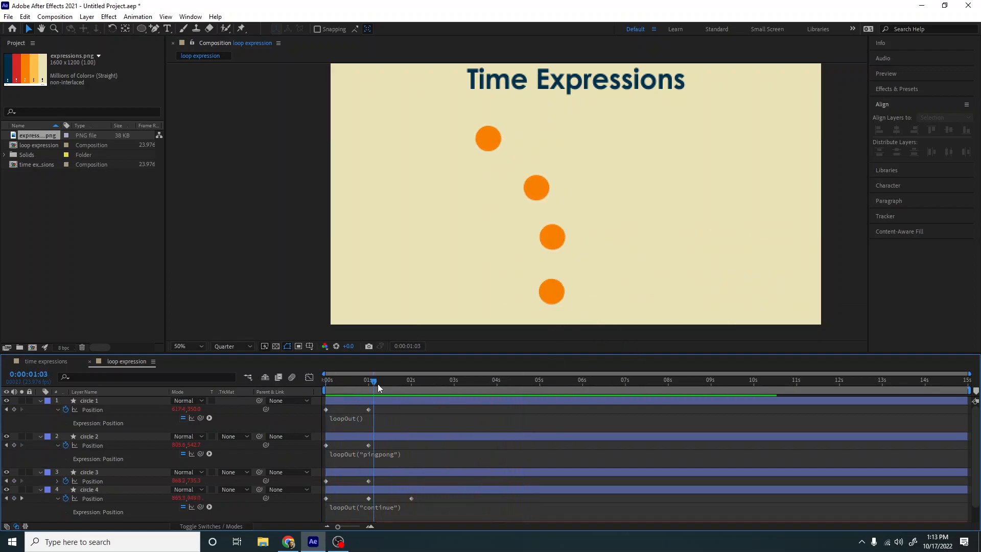
Change the loop type in circle 4's Position expression to "offset".
click(388, 508)
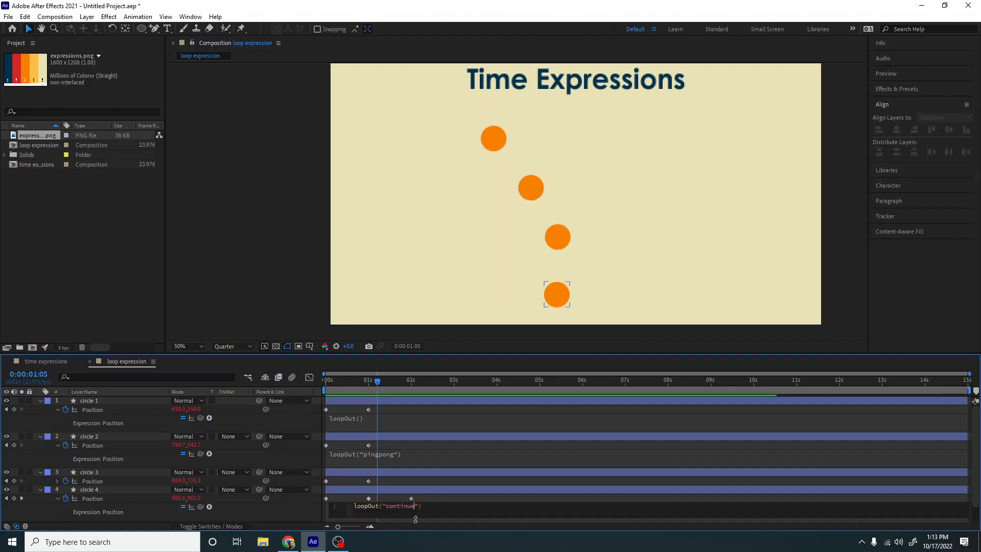
key(Delete)
key(Delete)
key(Delete)
key(Delete)
key(Delete)
key(Delete)
key(Delete)
text(ioff)
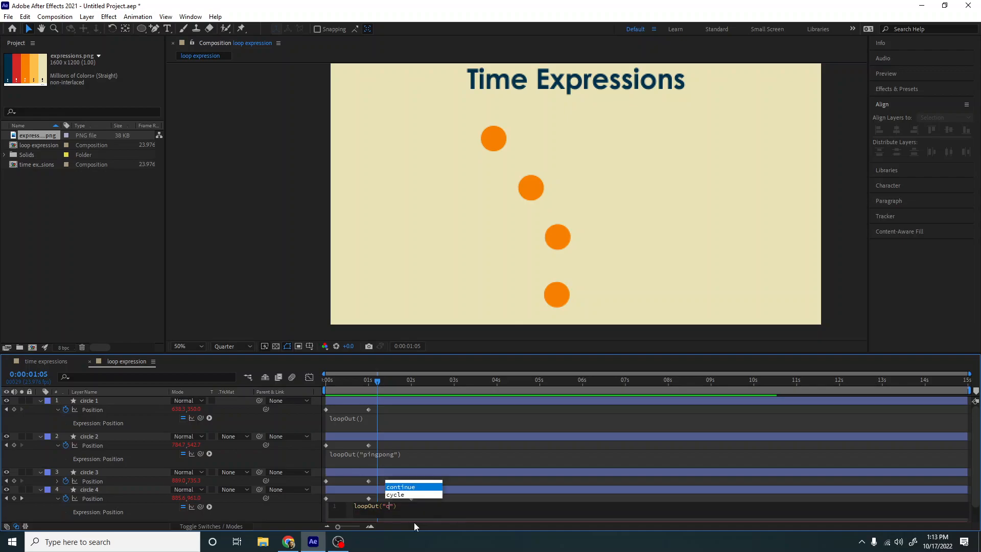
key(BackSpace)
key(BackSpace)
key(BackSpace)
key(BackSpace)
key(BackSpace)
text(offset)
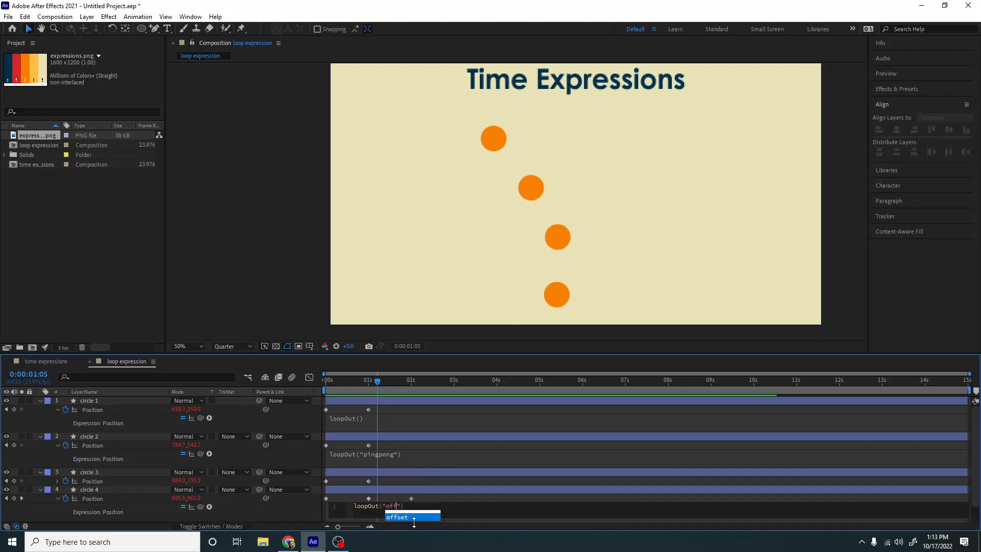
click(416, 496)
Play the composition from the start, and scrub through the first 2 seconds to examine how circle 4's curved path repeats.
drag(344, 381, 316, 382)
key(space)
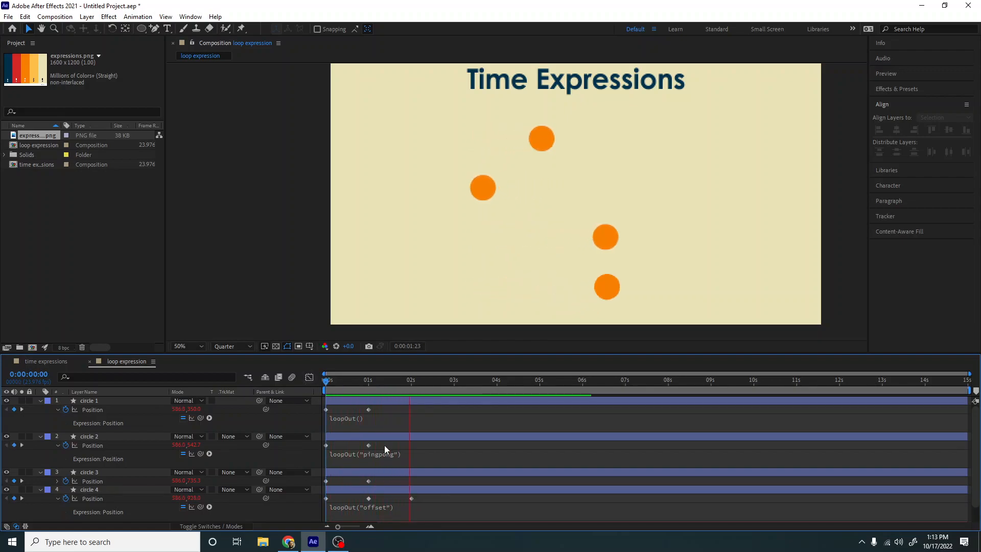
key(space)
drag(385, 399, 382, 382)
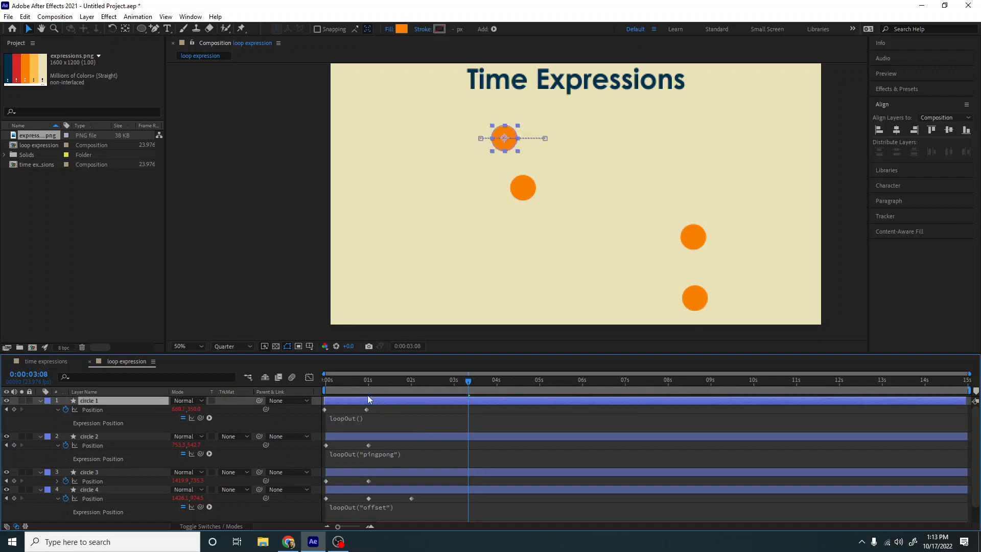
key(space)
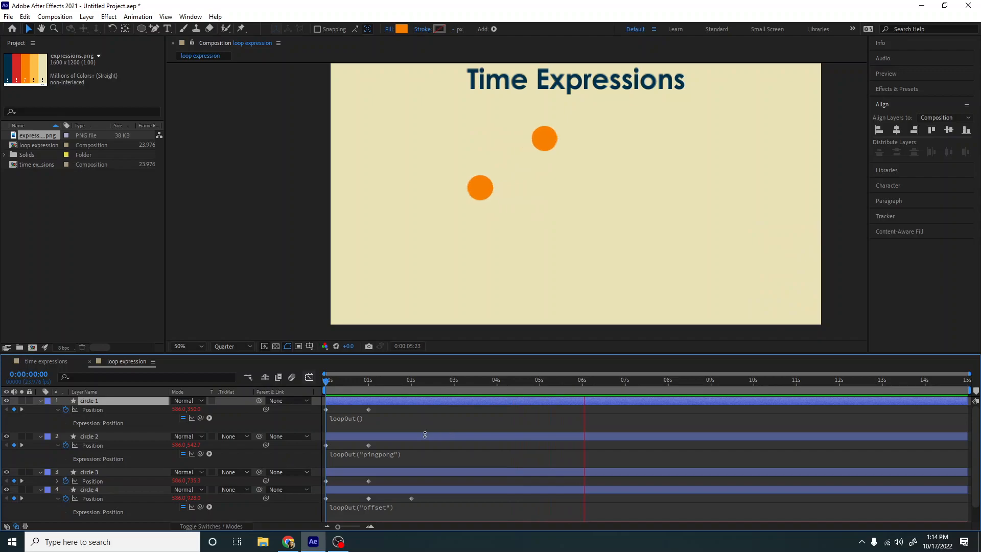
key(space)
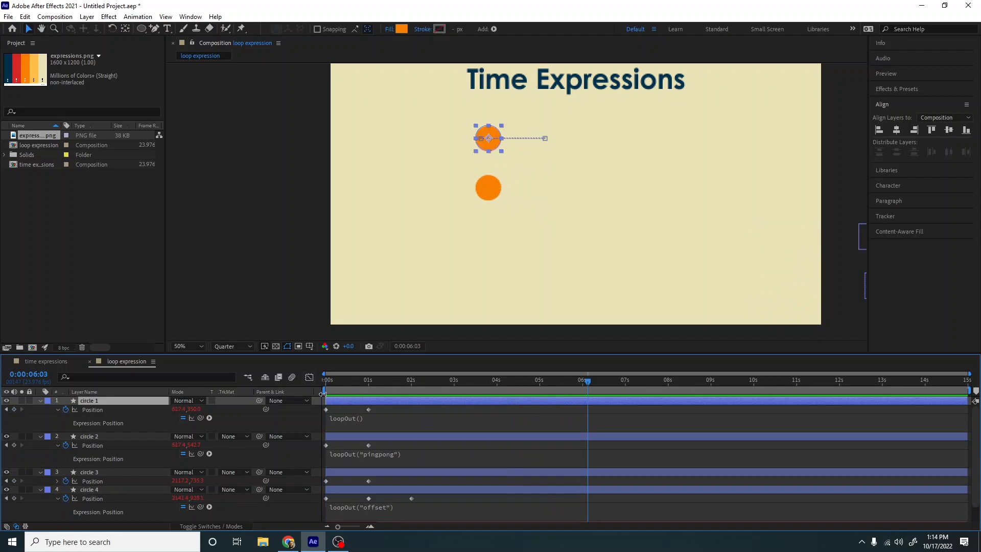
drag(331, 380, 397, 380)
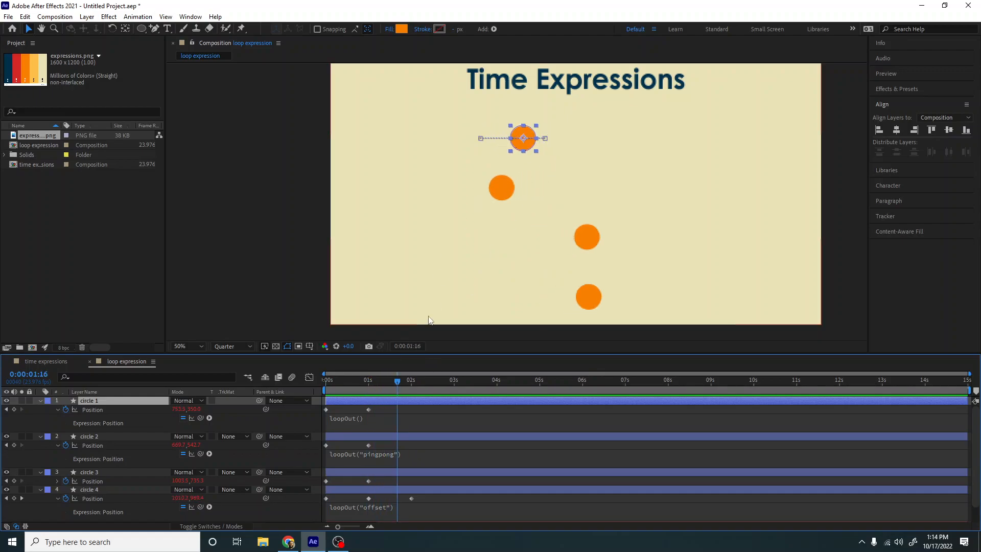
drag(354, 385, 420, 419)
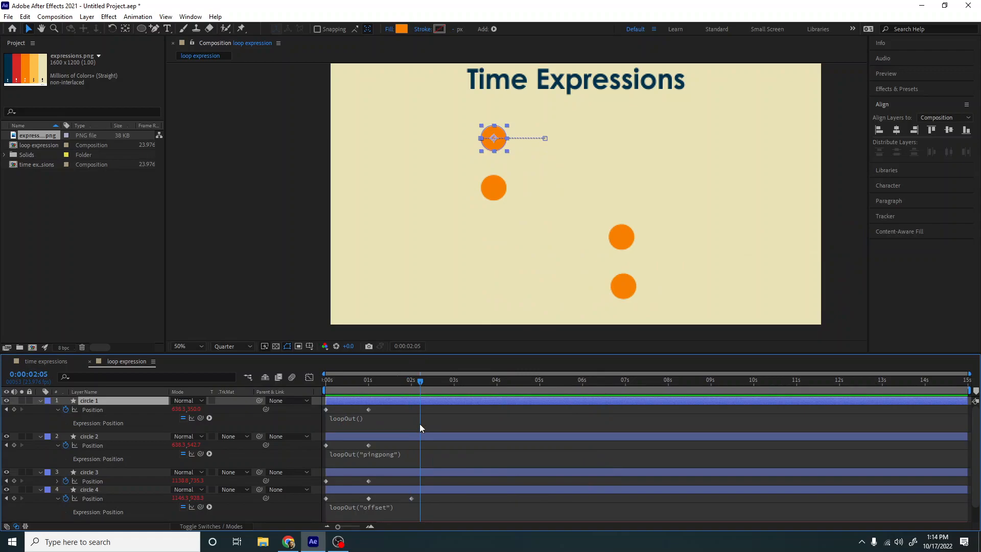
Return to the start of the timeline and collapse the revealed properties of all layers in the loop expression composition.
click(370, 474)
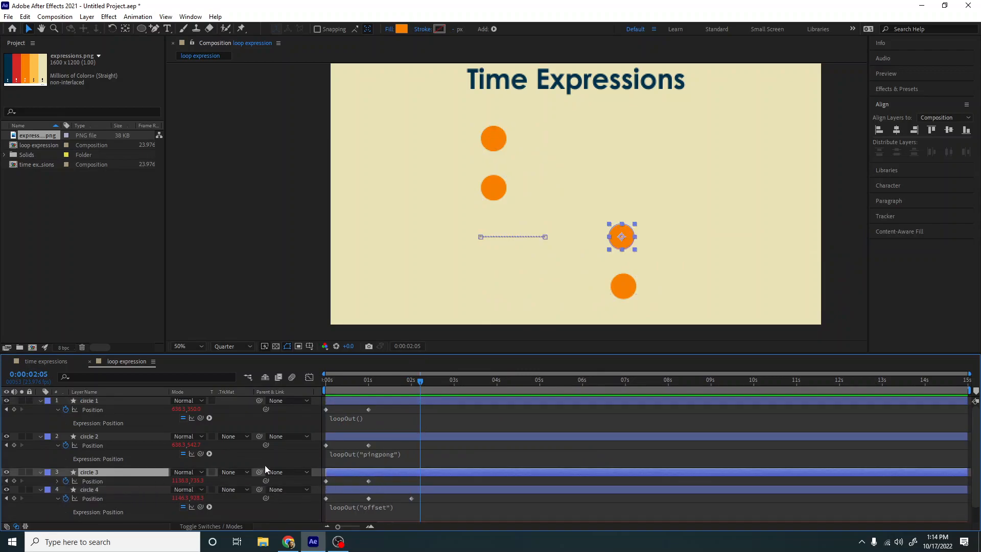
drag(356, 383, 325, 383)
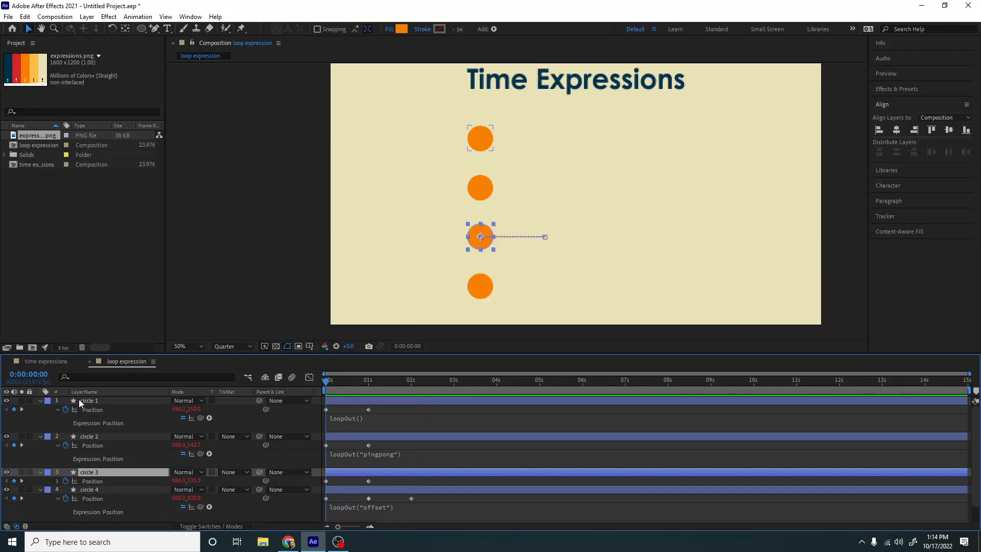
click(88, 402)
scroll(115, 504, down, 1)
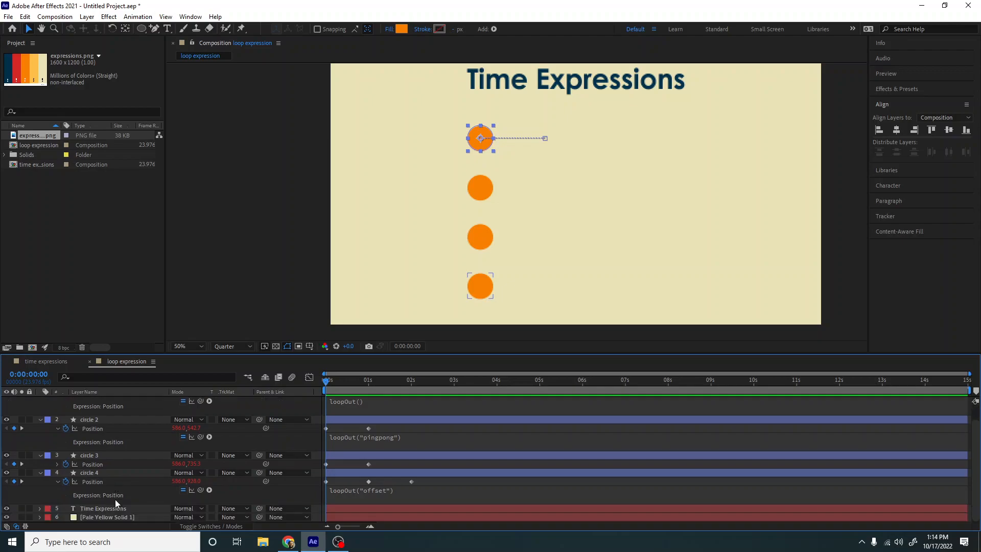
key(u)
click(115, 518)
key(u)
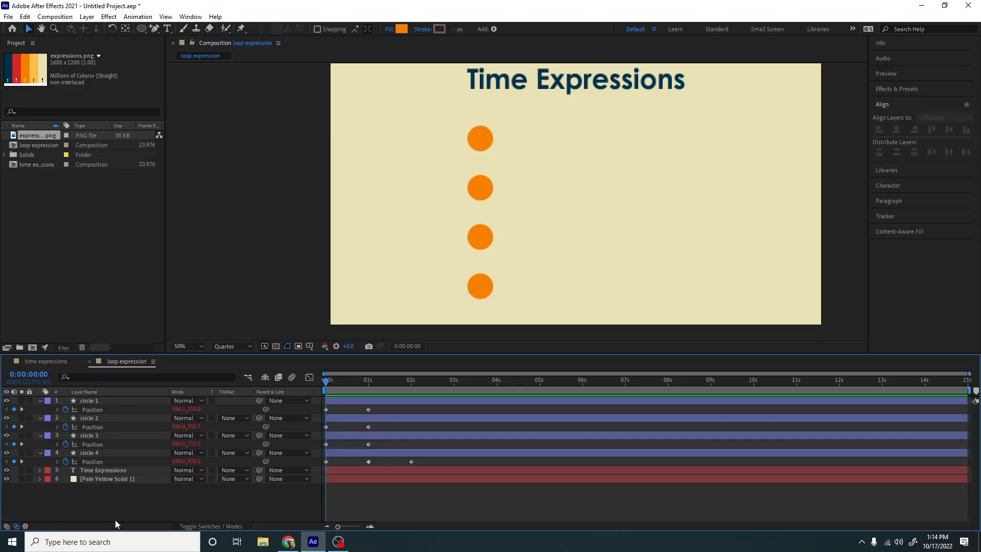
key(u)
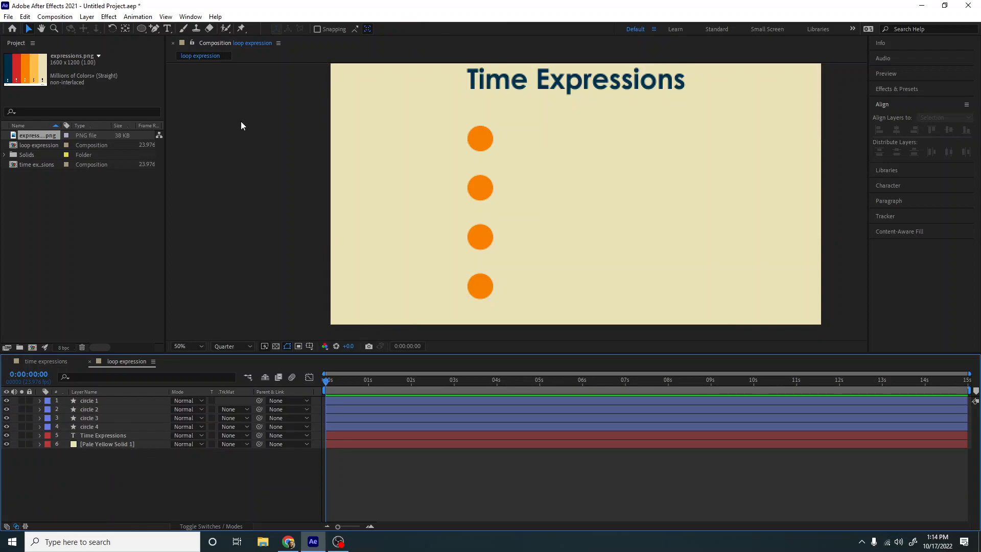
Replace the word "Time" in the title text so that it reads "LoopOut Expressions".
click(166, 29)
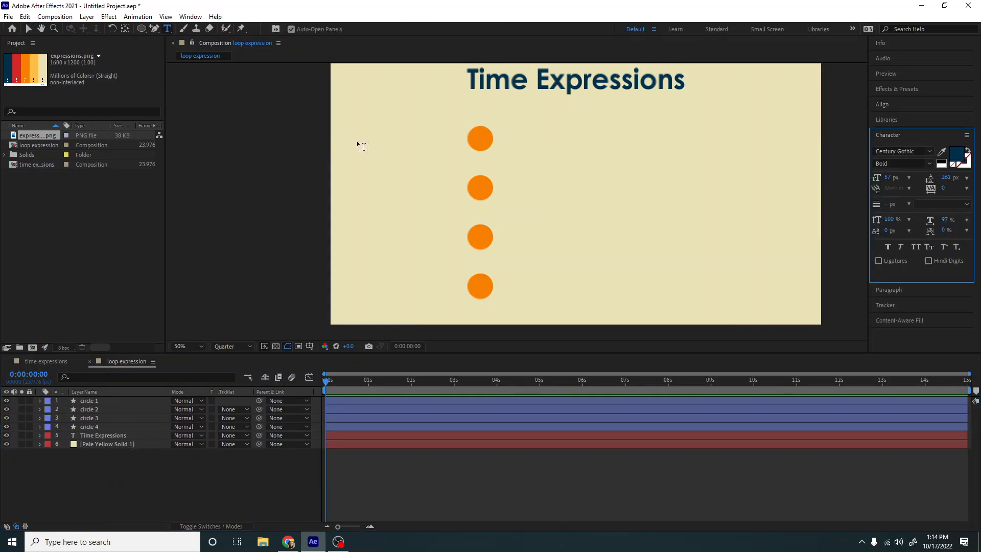
double_click(512, 84)
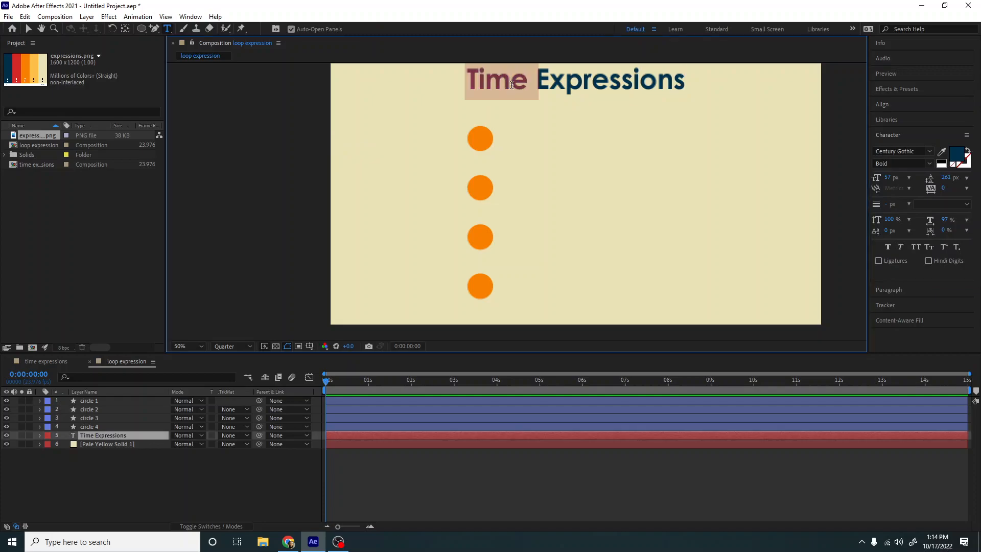
text(L)
key(BackSpace)
text(L)
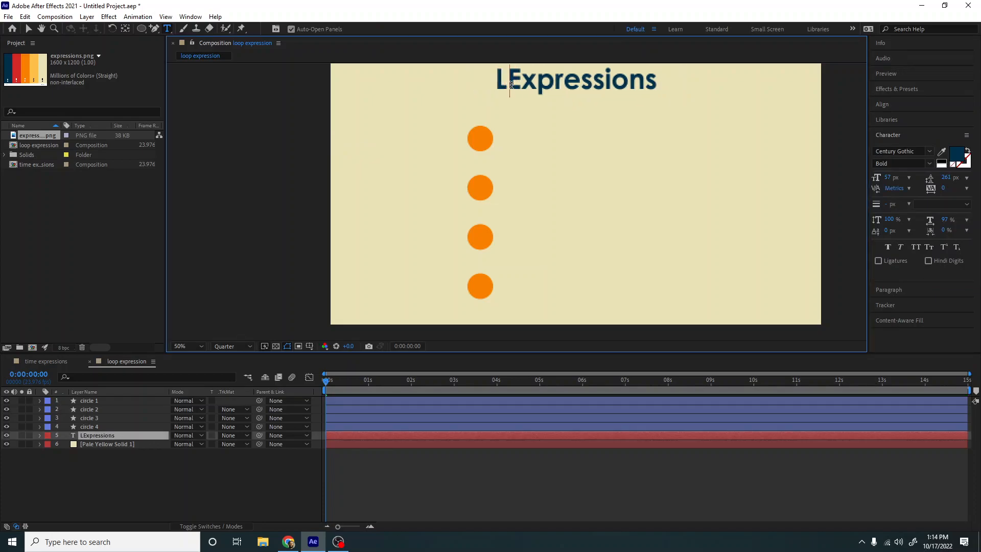
text(oopOu)
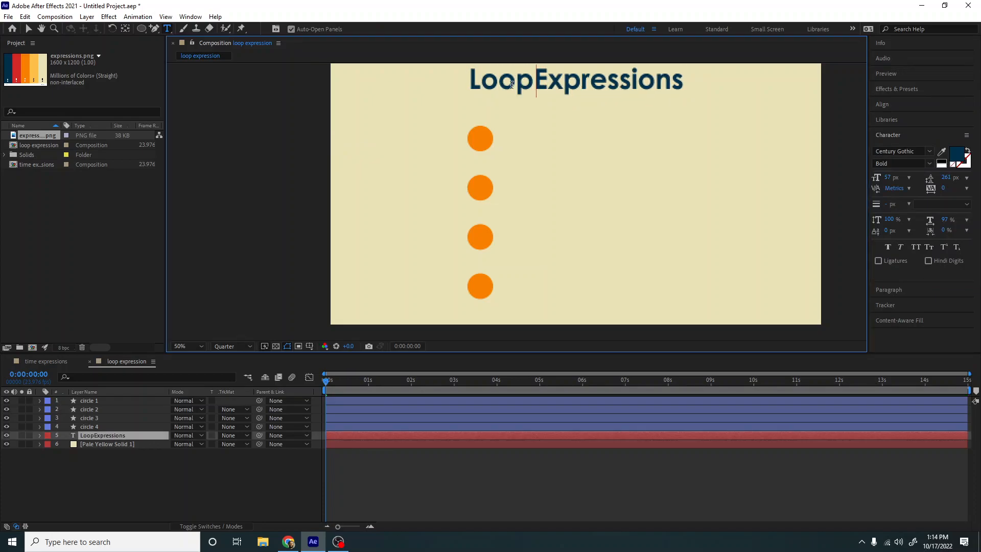
text(t)
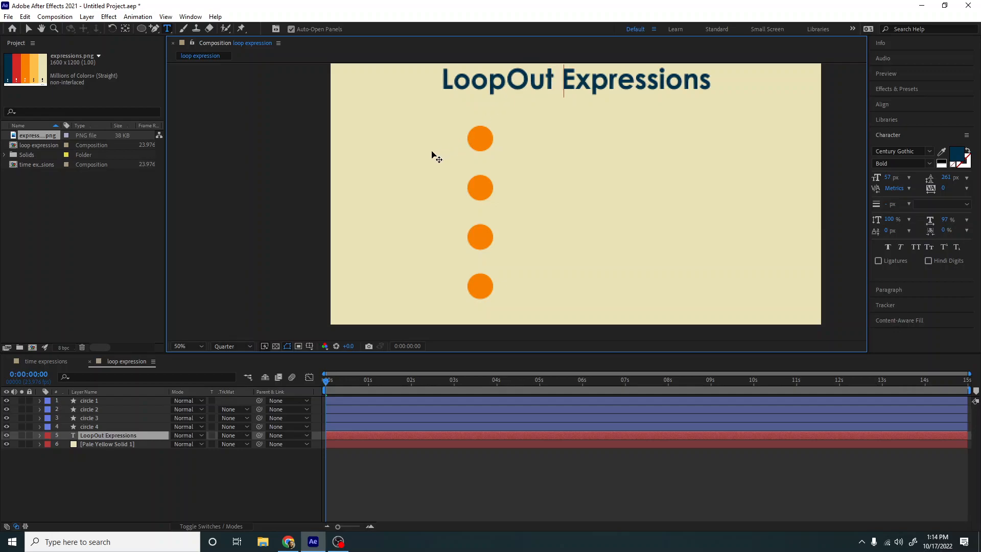
Deselect the title layer and start a new text layer to the left of circle 1.
click(84, 486)
click(167, 28)
click(374, 146)
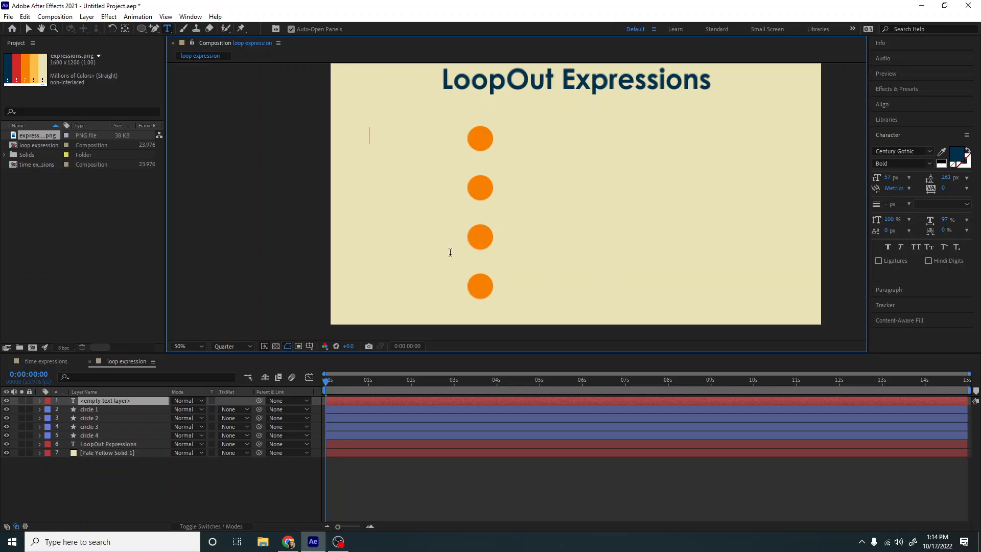
Enter the text label “cycle” in quotation marks and place it beside the first orange circle.
text("ct)
key(BackSpace)
text(ycle")
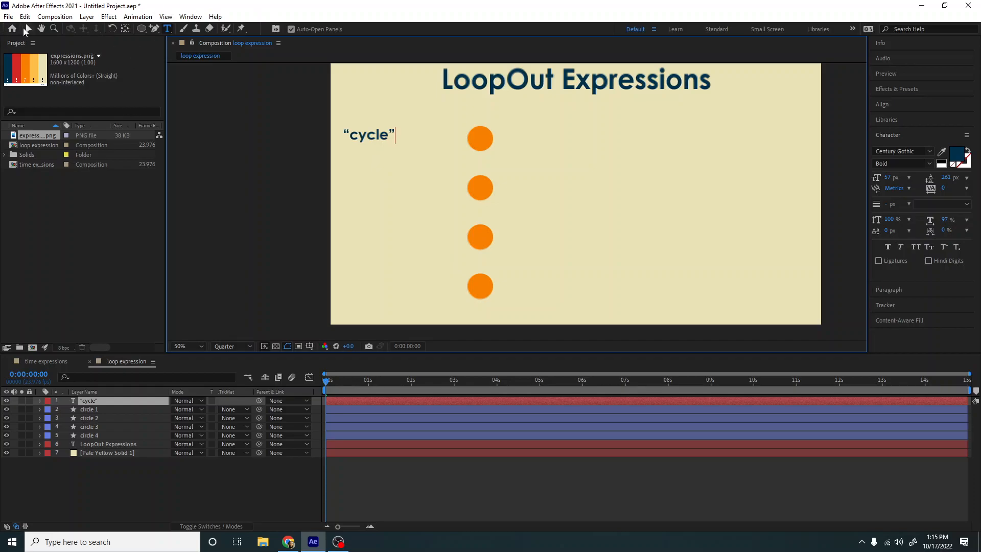
click(27, 28)
drag(384, 138, 416, 201)
key(ctrl+z)
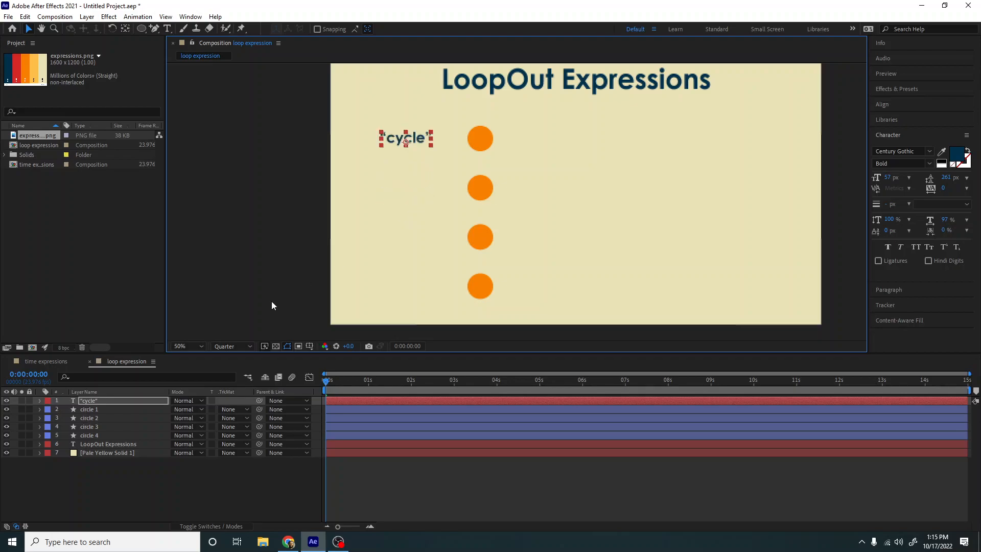
Duplicate the “cycle” label and place the copy beside the second circle, with its text selected for editing.
click(127, 401)
key(ctrl+d)
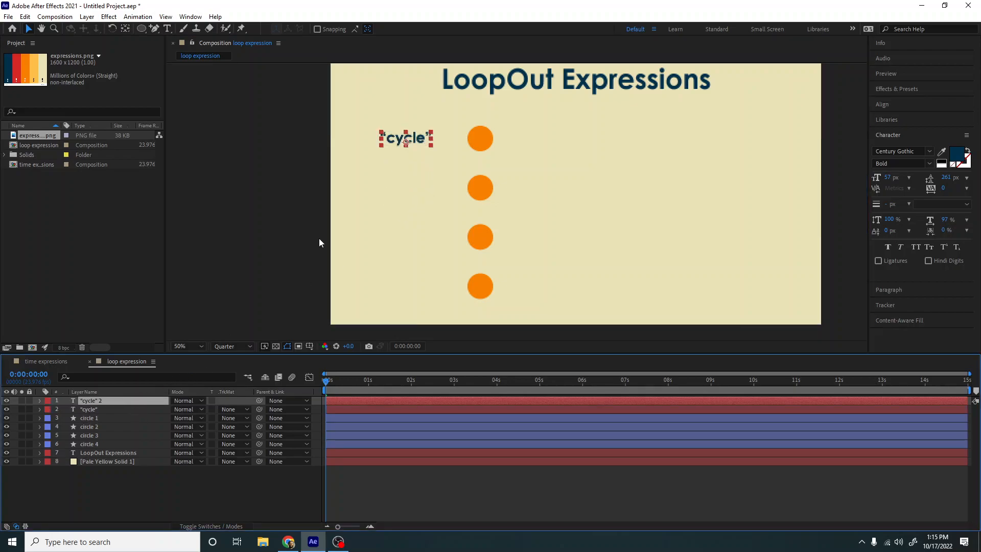
drag(429, 140, 424, 191)
key(ctrl+t)
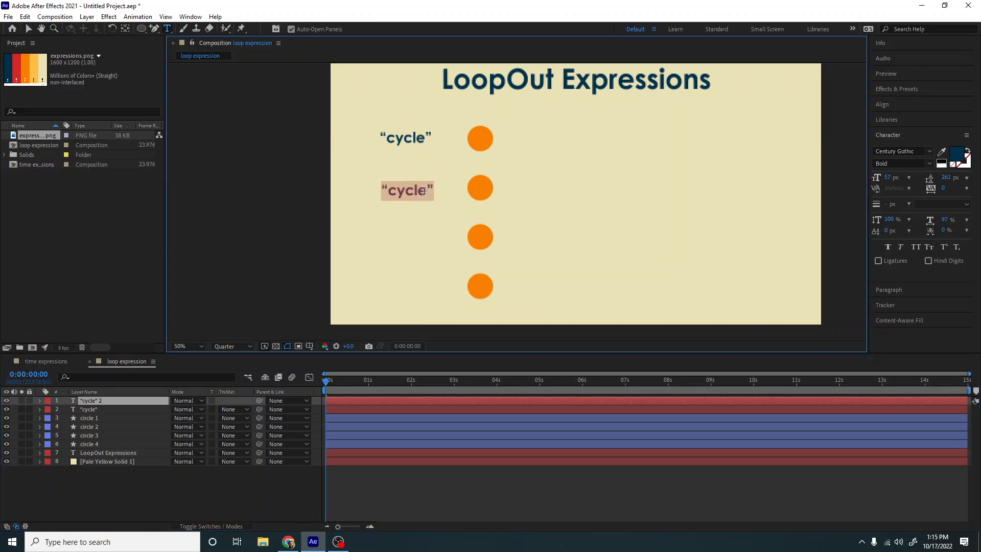
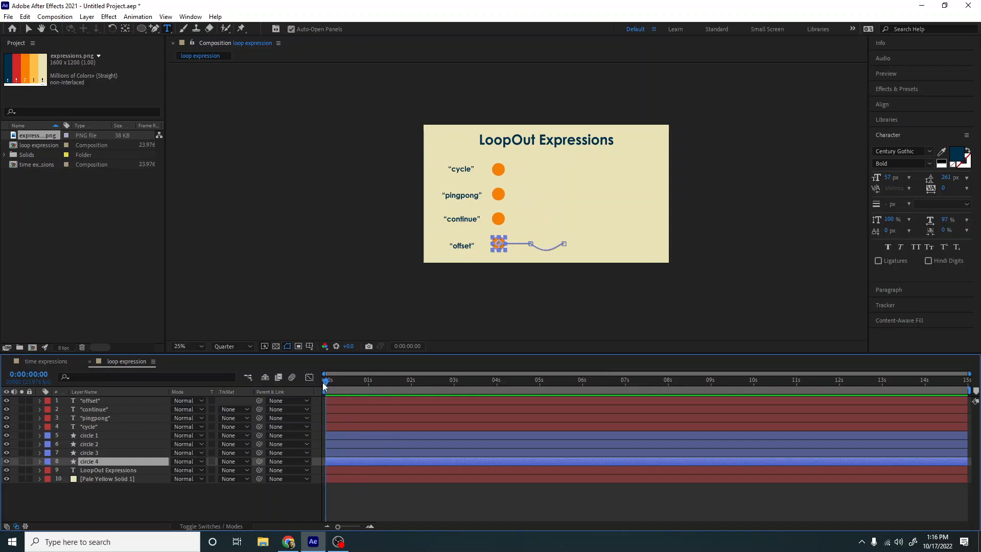
Create a new composition named "linking expressions" with the existing 1920 x 1080, 15-second settings.
click(294, 501)
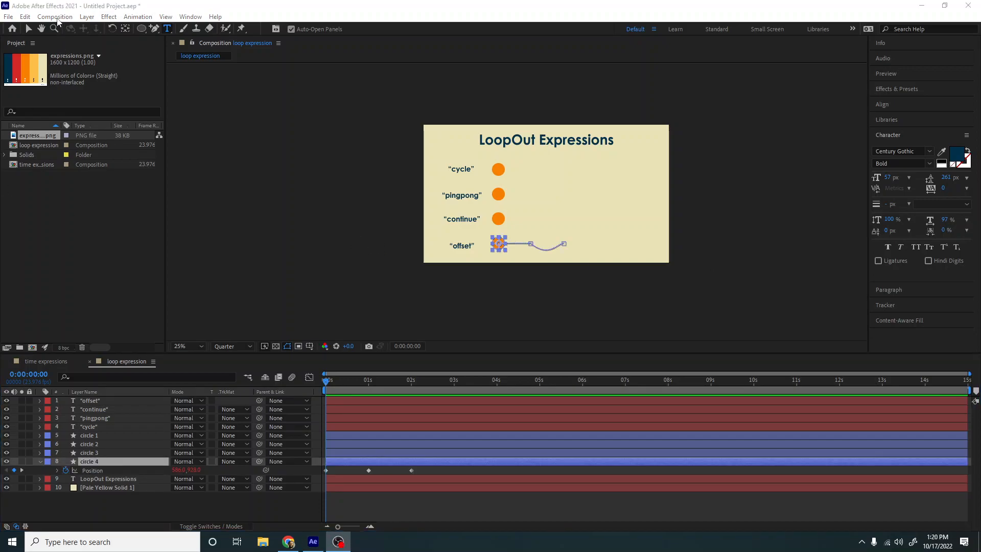
click(56, 18)
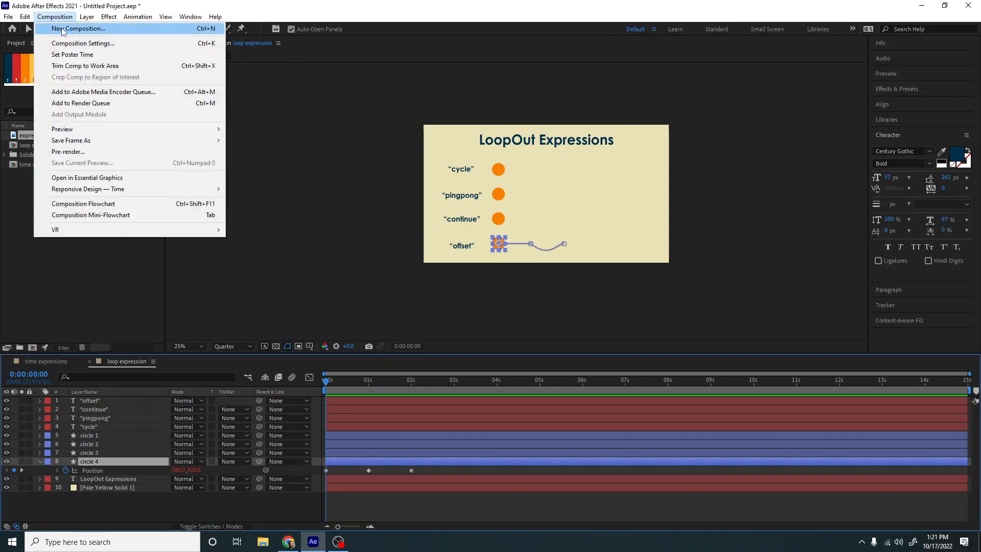
click(62, 30)
text(linking )
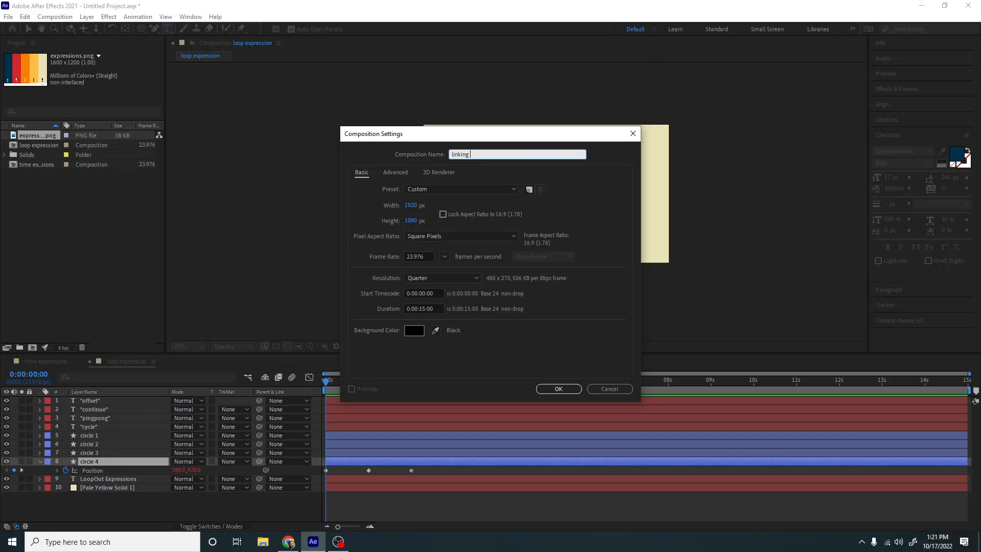
text(expressions)
key(Return)
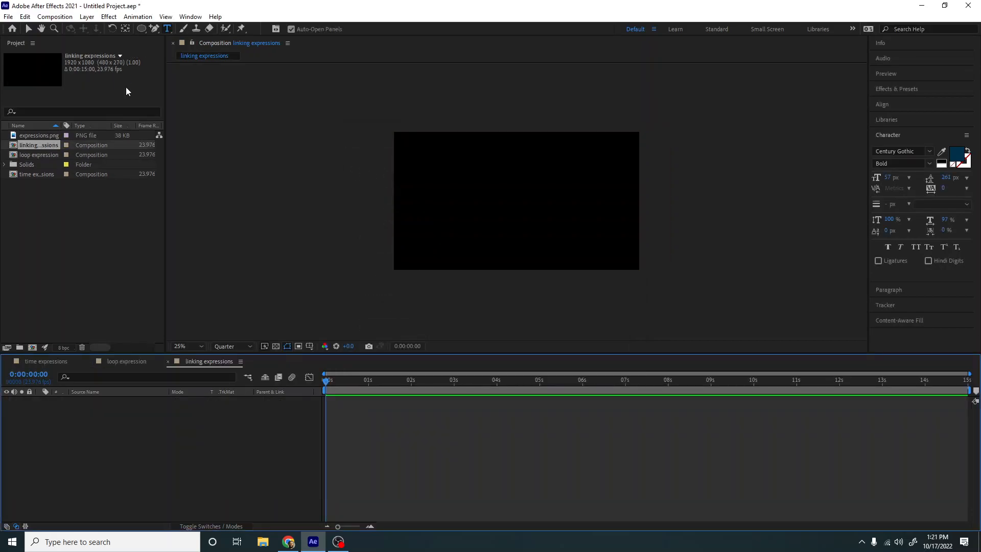
Add a full-frame solid background in the dark blue sampled from the expressions.png palette.
click(29, 135)
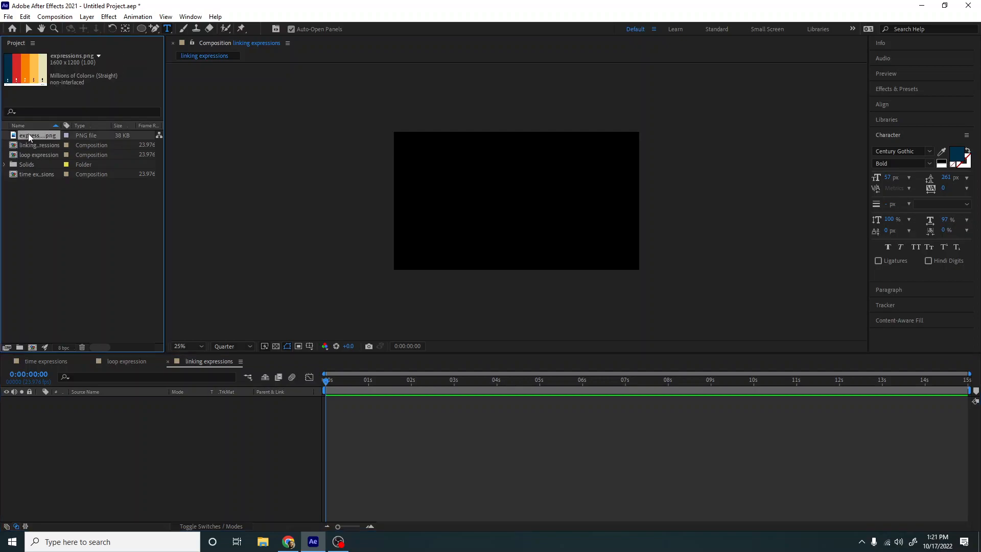
right_click(85, 440)
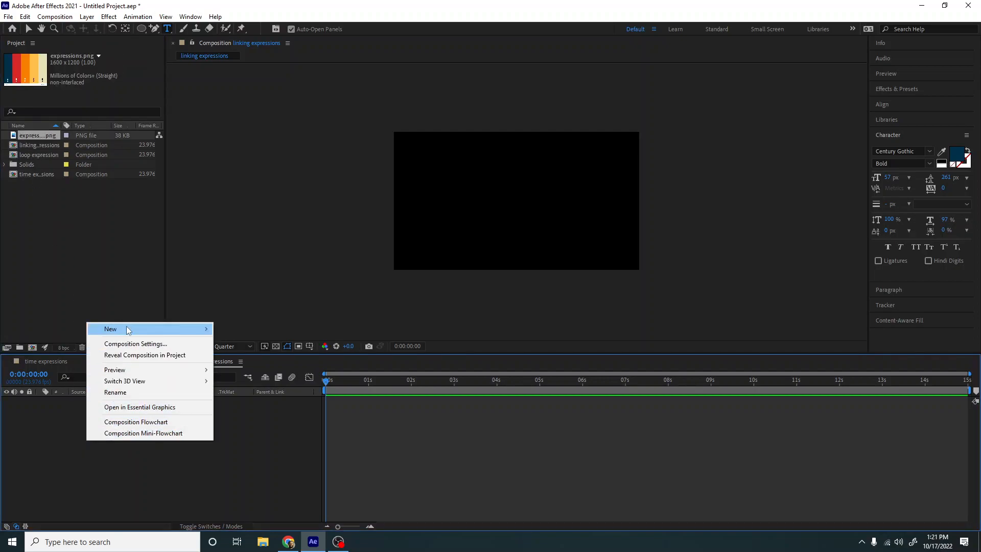
mouse_move(127, 328)
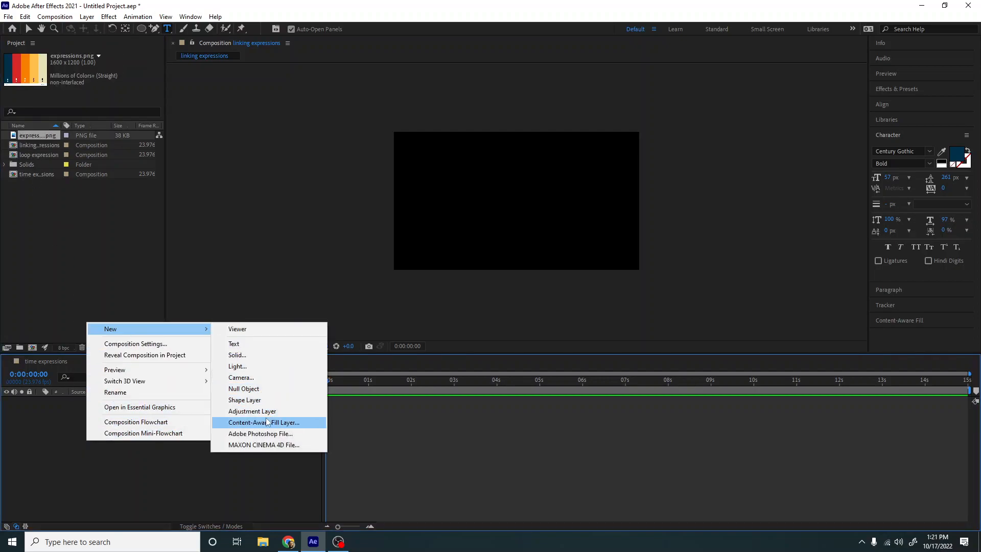
click(237, 355)
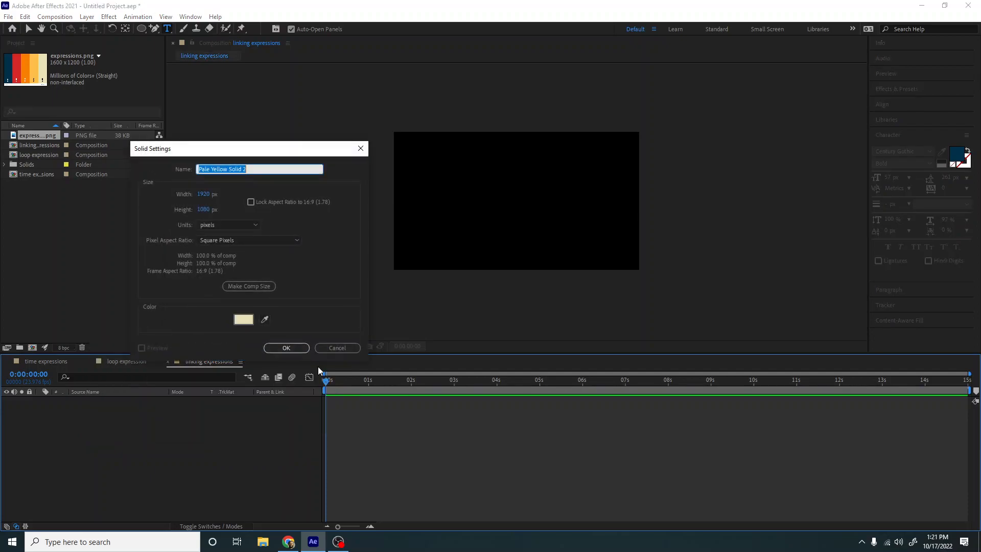
click(264, 319)
click(5, 68)
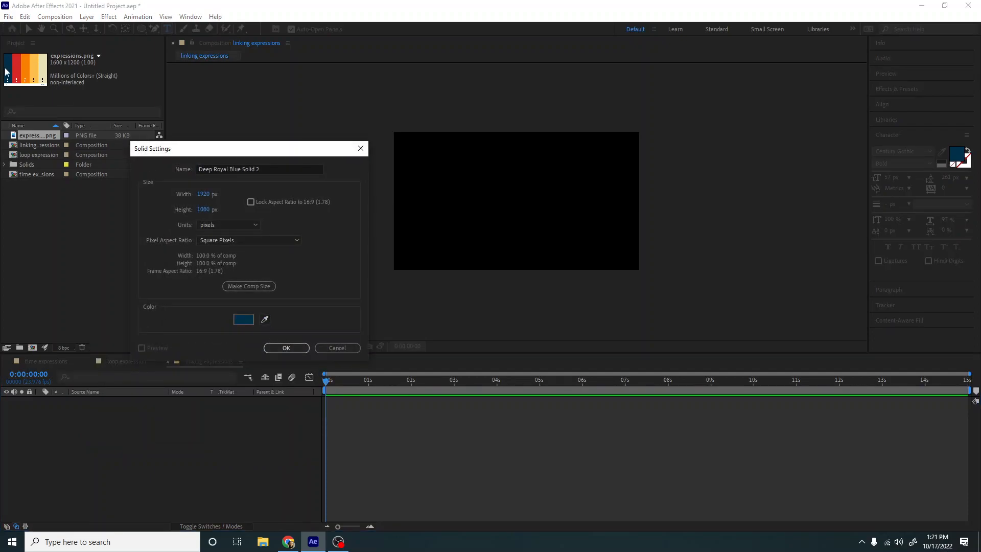
click(286, 348)
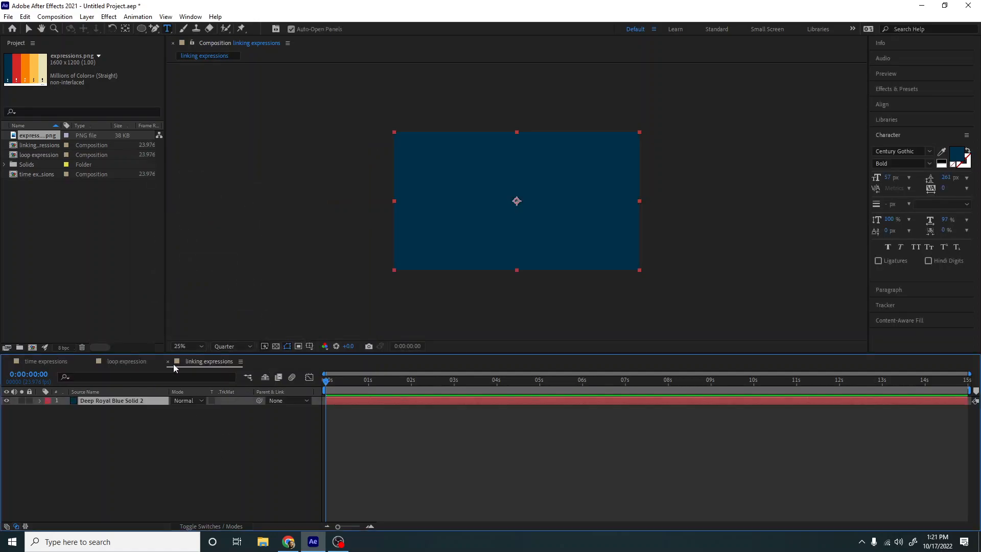
Copy the title from the time expressions composition into linking expressions and reword it to "Linking Expressions".
click(49, 360)
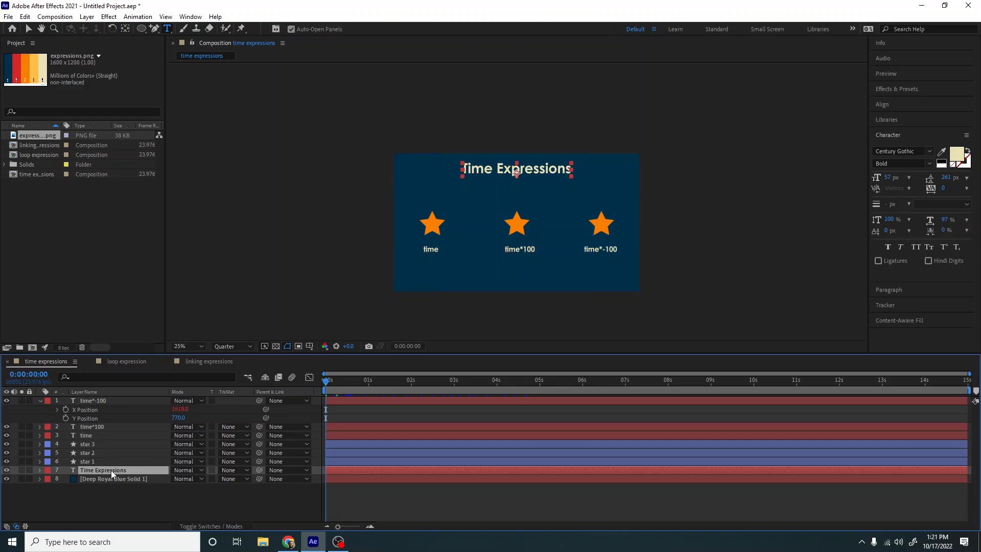
click(204, 361)
key(ctrl+v)
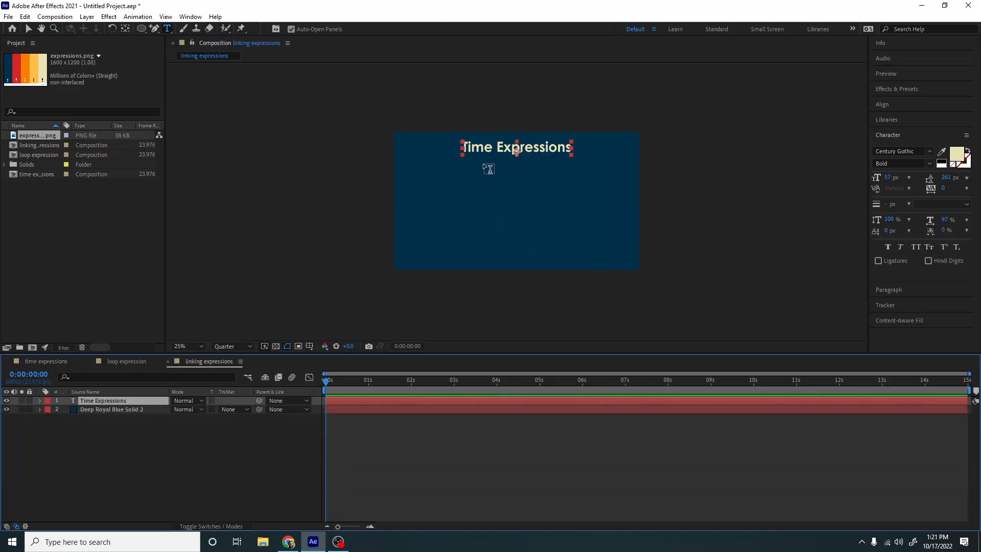
double_click(468, 148)
text(Linking)
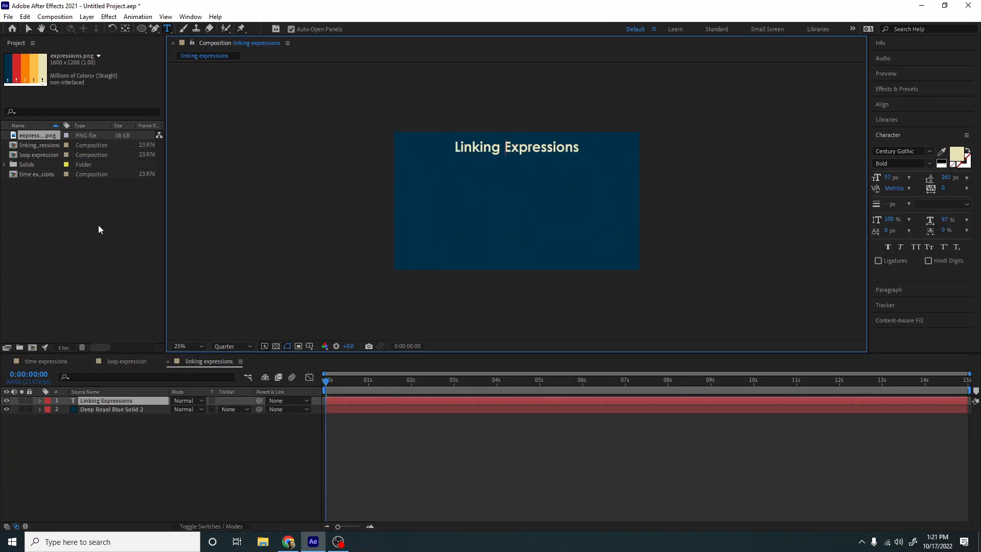
Draw a small orange circle with the Ellipse tool as a separate shape layer, below and left of the title.
click(115, 409)
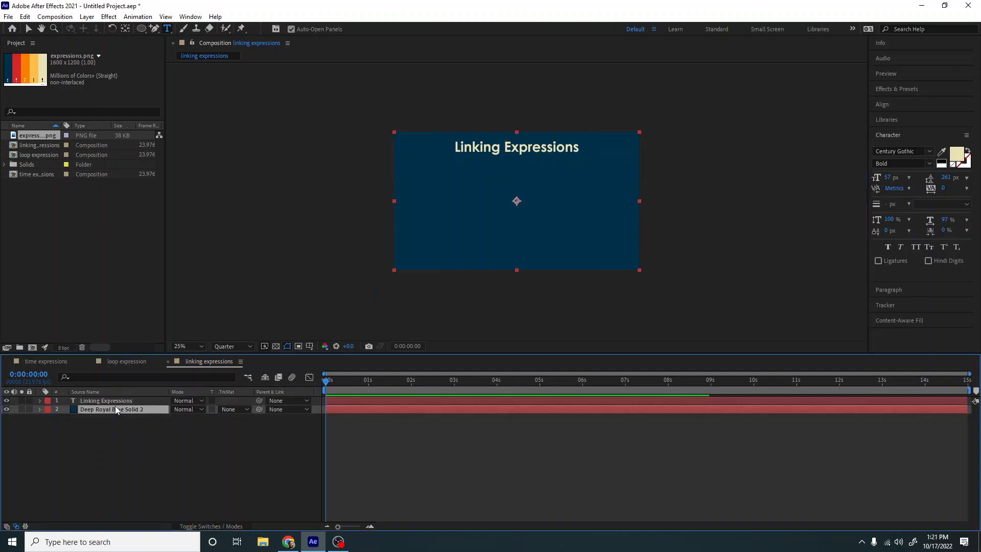
click(142, 29)
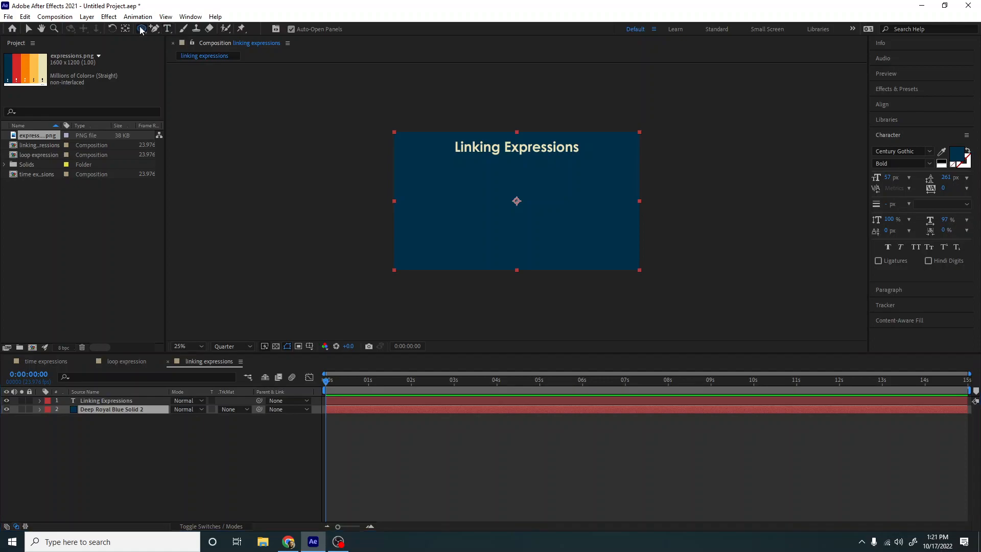
key(slash)
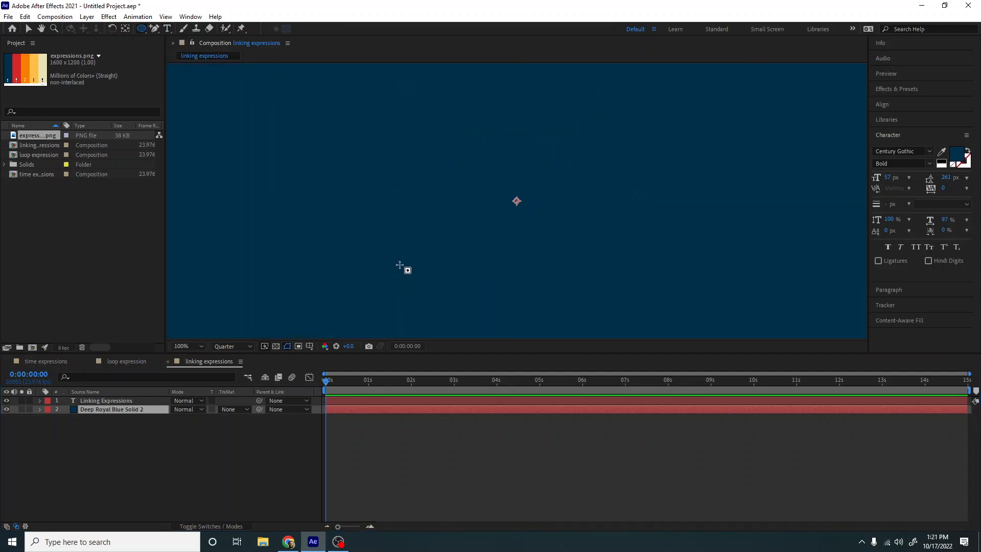
scroll(392, 218, down, 3)
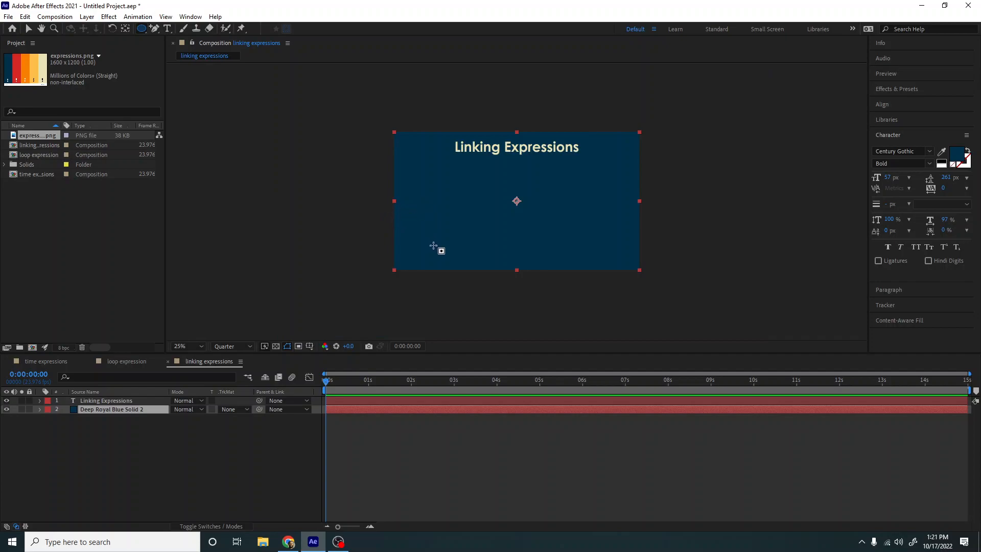
drag(420, 175, 431, 187)
key(ctrl+z)
click(195, 480)
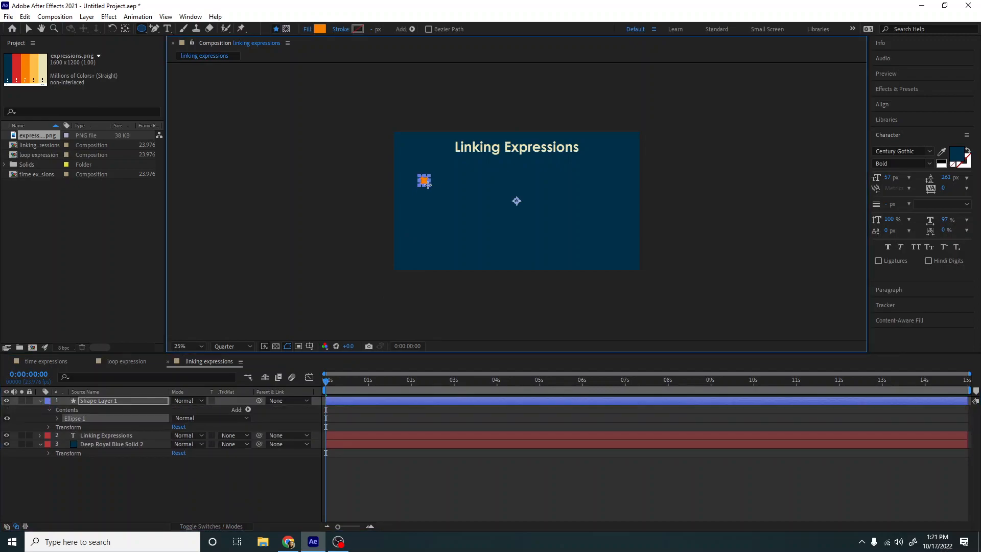
key(period)
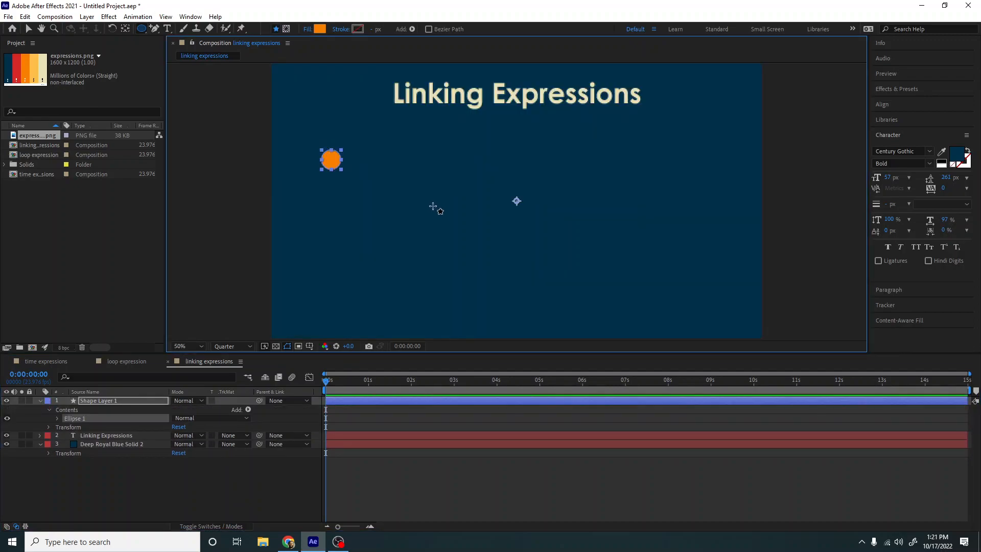
key(comma)
Rename the circle's shape layer to "slider 1".
click(103, 400)
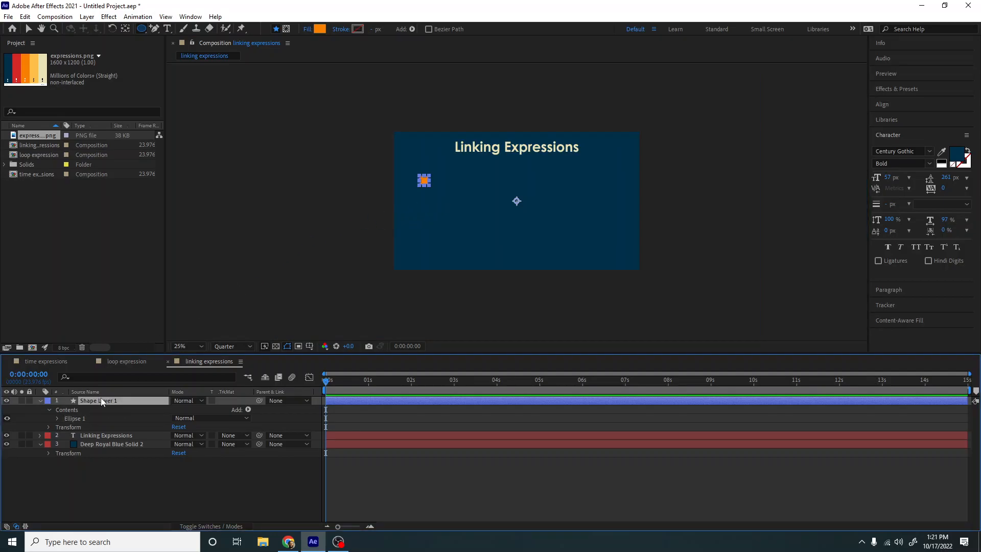
key(Return)
text(slider)
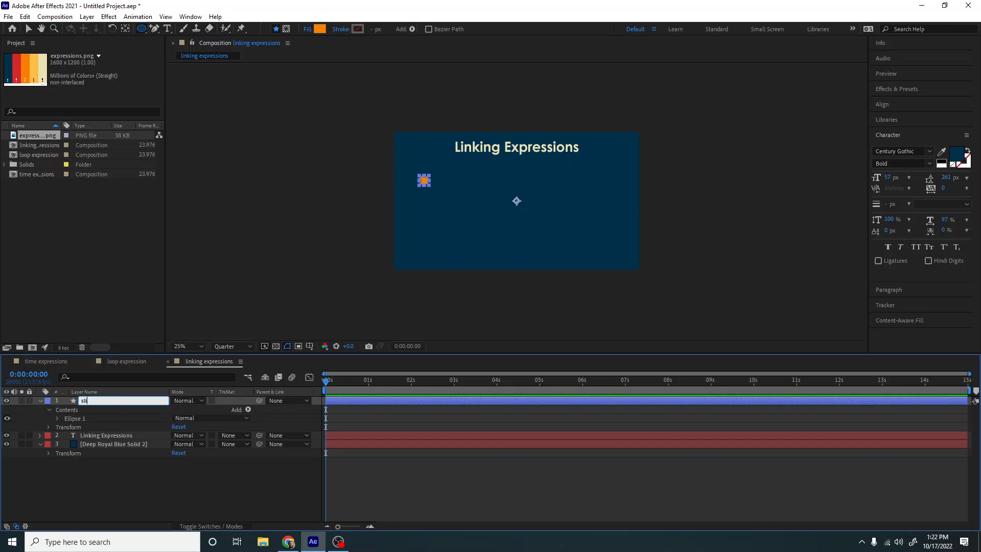
key(Return)
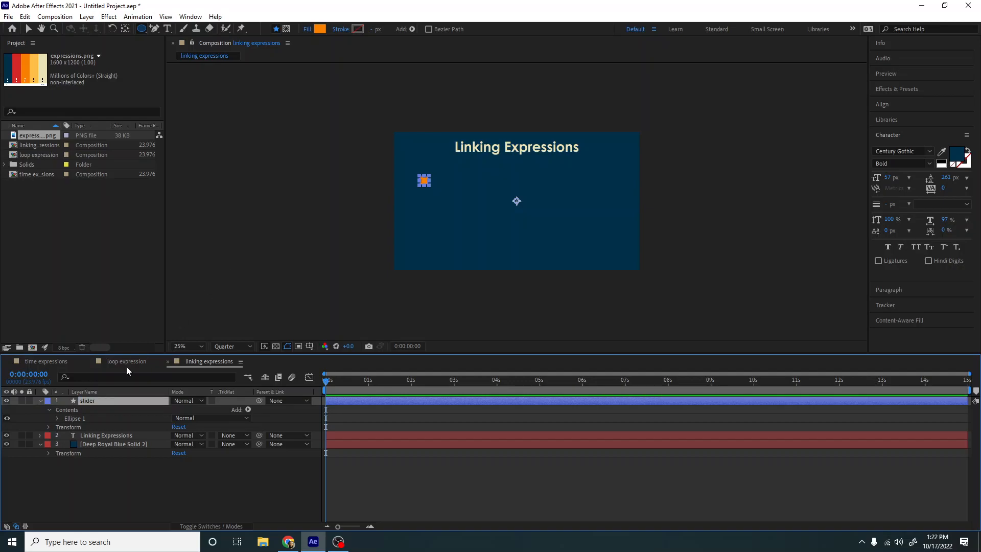
key(Return)
text(slider 1)
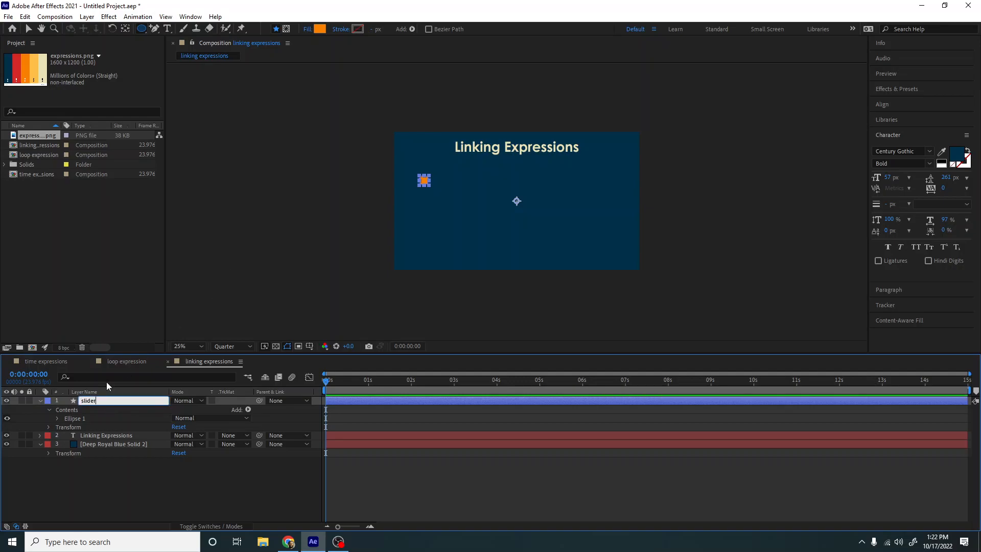
key(Return)
Duplicate the slider 1 layer twice and reorder the layers as slider 1, slider 2, slider 3.
key(ctrl+d)
key(ctrl+d)
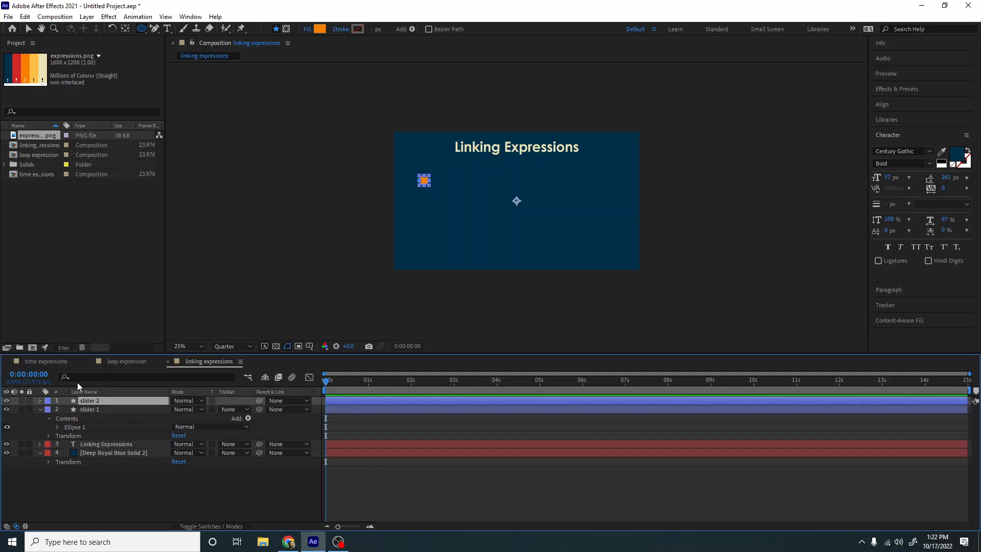
mouse_move(100, 418)
mouse_down()
mouse_move(99, 398)
mouse_move(101, 410)
mouse_up()
drag(101, 443, 103, 432)
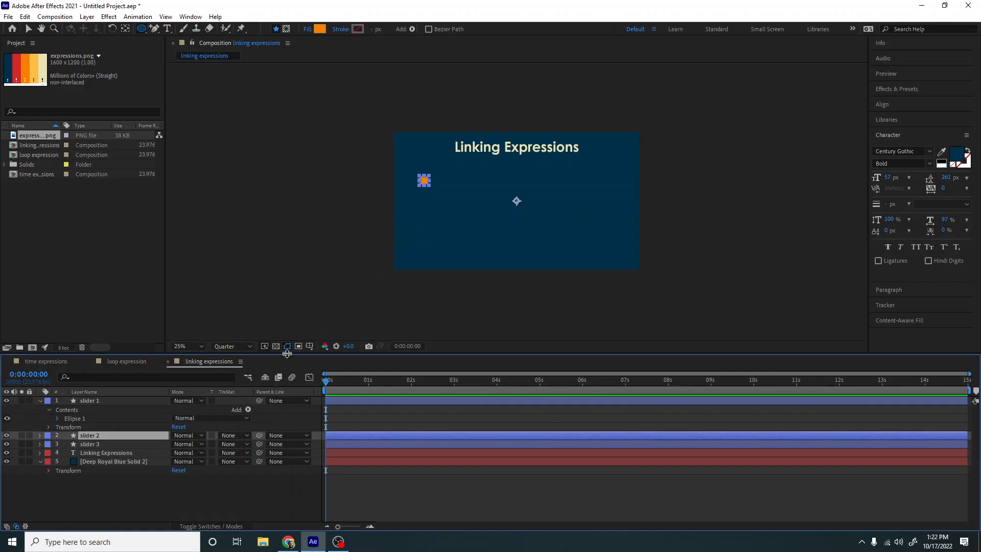
Move the slider 2 circle right and slightly down from the stacked circles, and undo the trial move of slider 1.
click(29, 31)
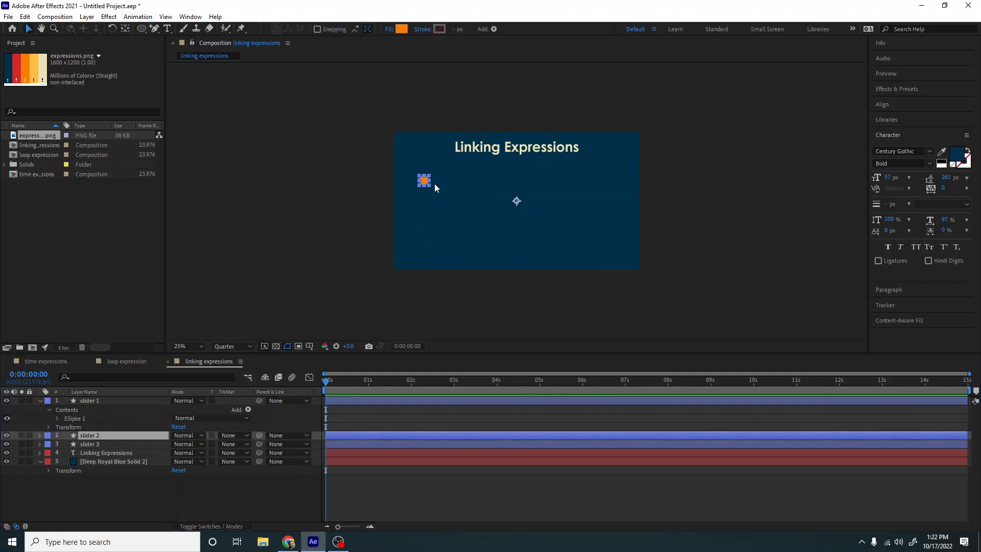
drag(427, 184, 467, 180)
click(428, 184)
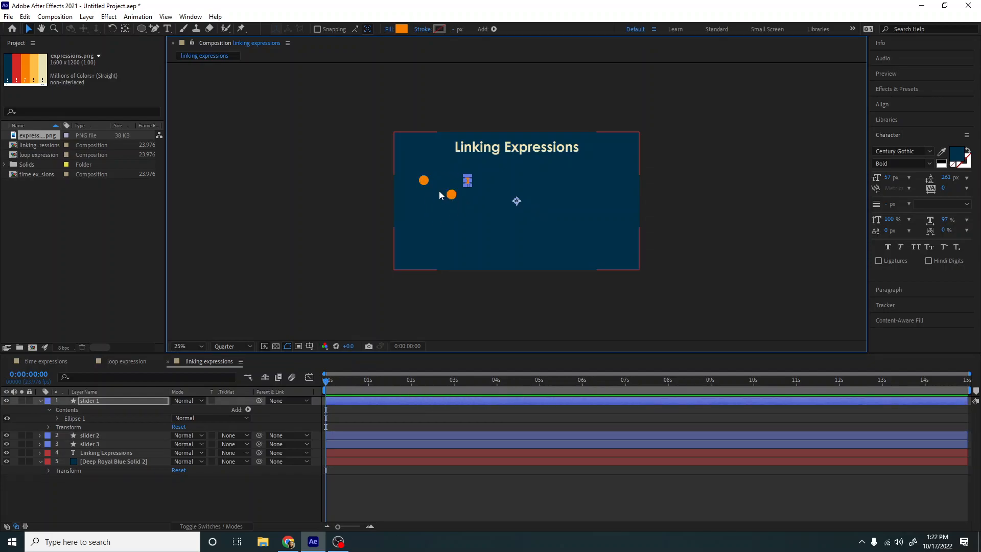
key(ctrl+z)
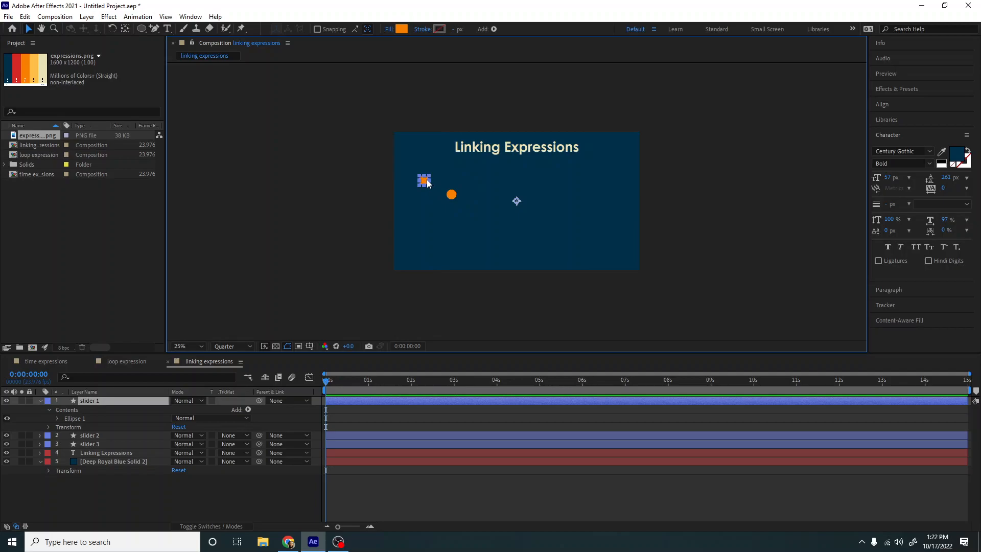
Move the slider 1 circle lower in the frame and place the slider 3 circle directly beneath it.
drag(428, 199, 429, 216)
click(438, 236)
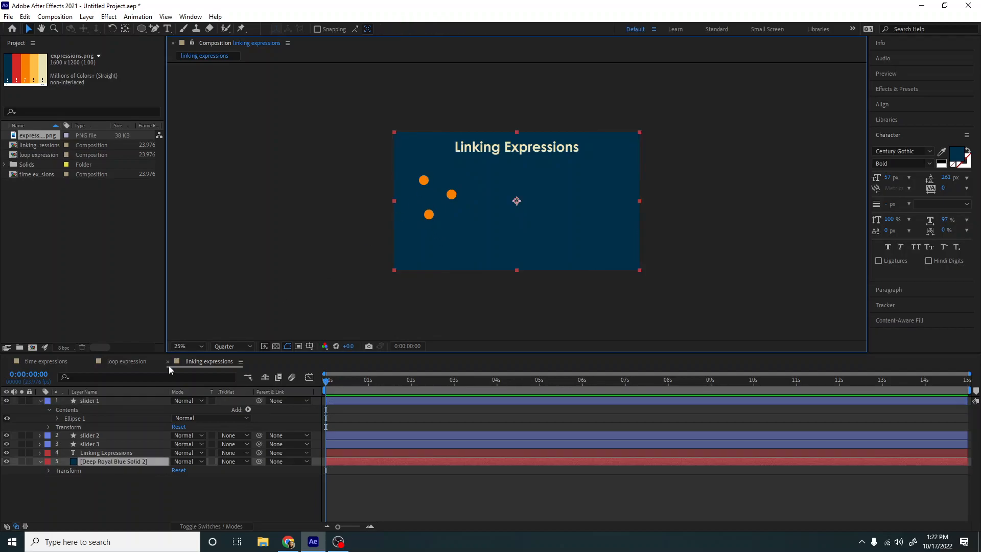
click(424, 181)
drag(424, 181, 427, 235)
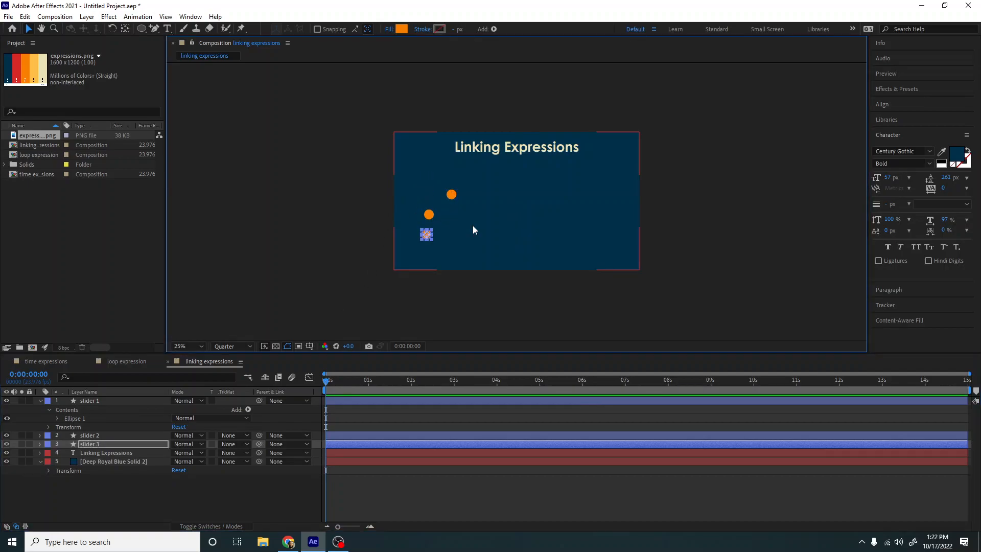
Select the slider 1, 2 and 3 circles together and left-align them relative to the selection.
click(429, 214)
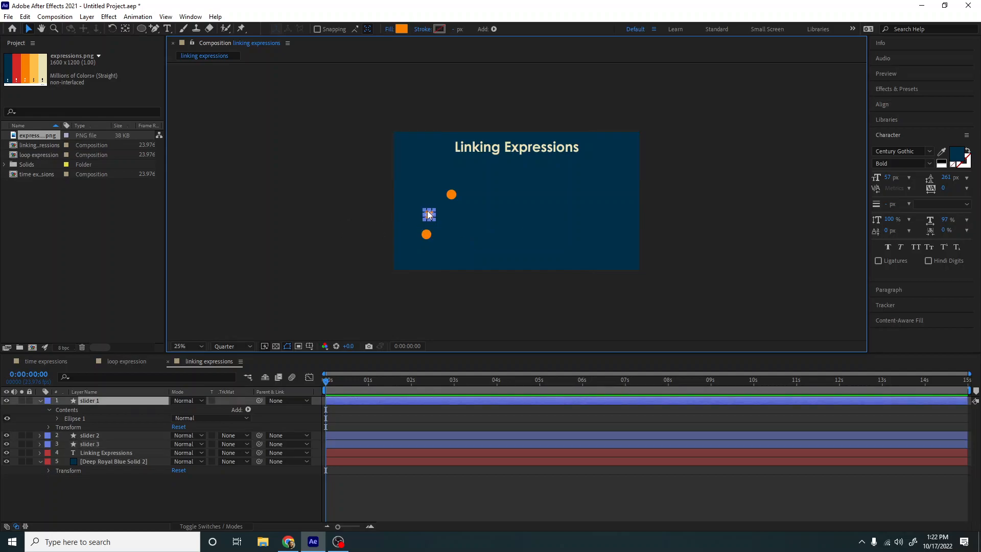
click(451, 196)
key(ctrl+alt+Home)
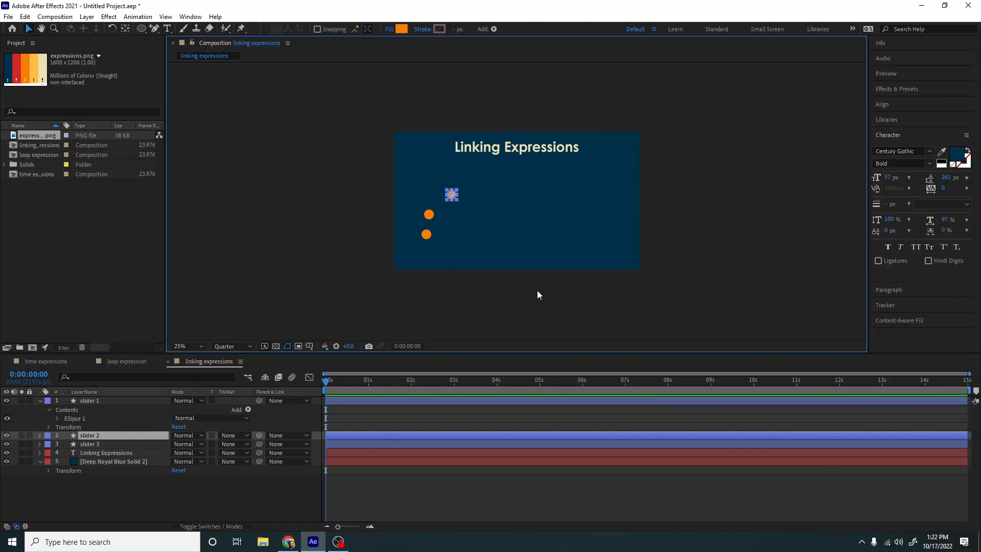
shift+click(429, 214)
shift+click(427, 235)
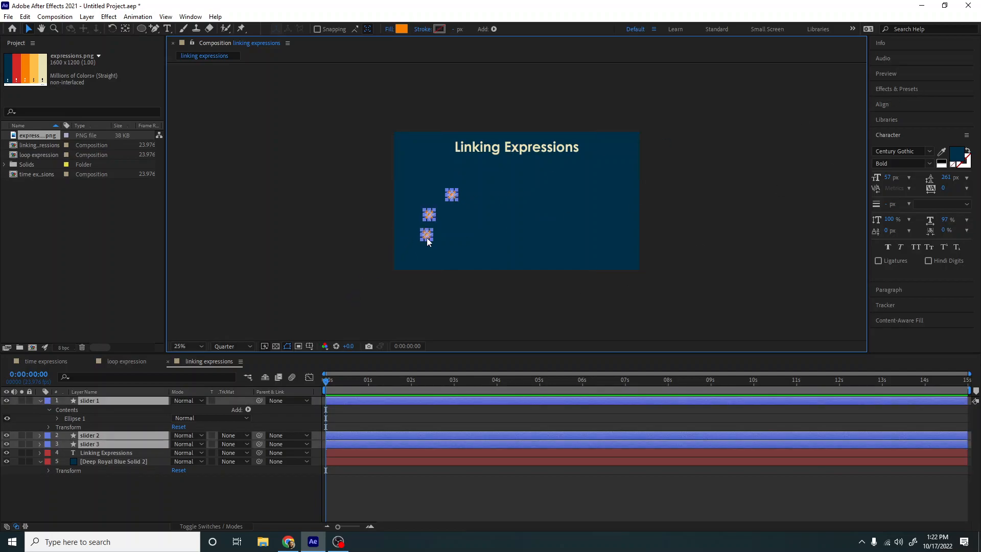
click(883, 105)
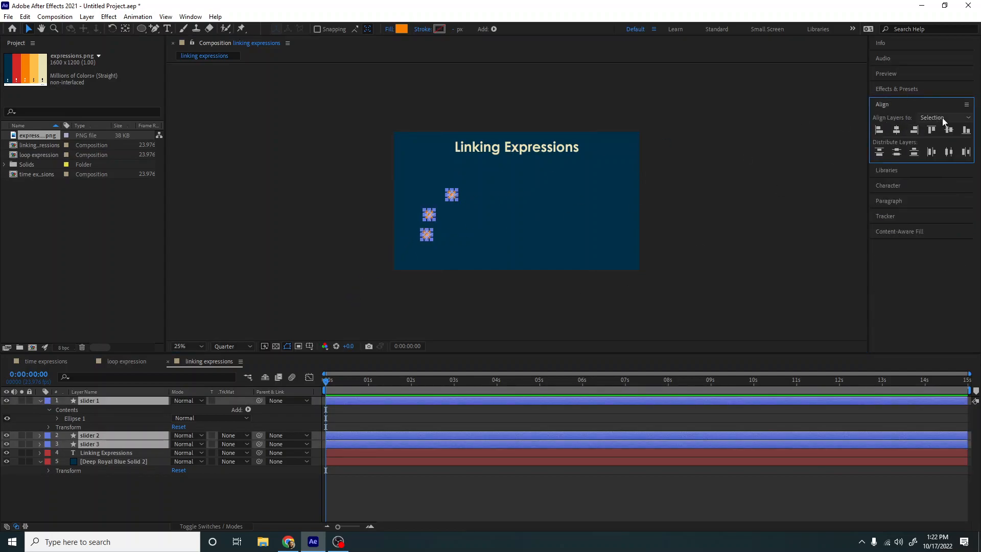
click(879, 130)
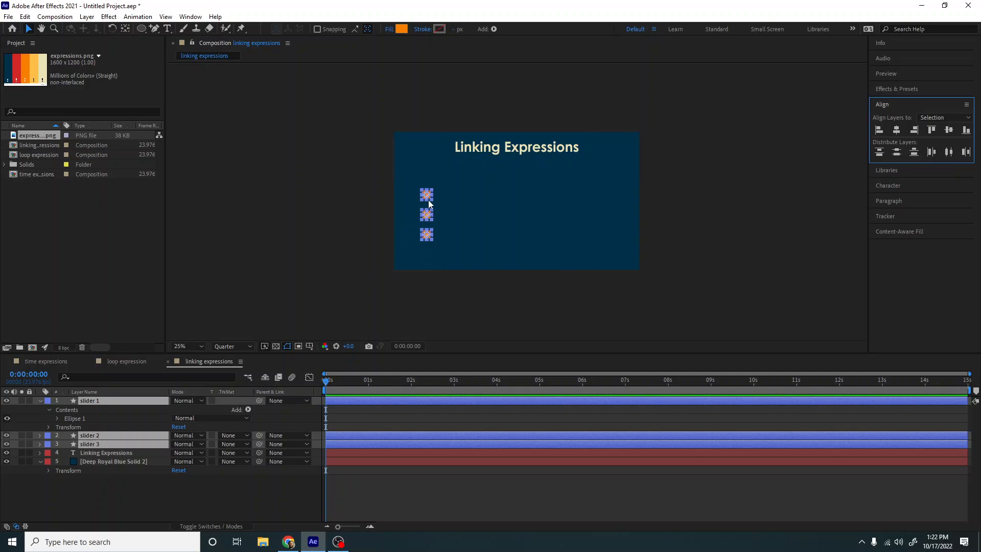
Move the three aligned circles together up and to the right, to an X position of about 480 beneath the title.
scroll(426, 220, up, 2)
drag(338, 229, 400, 188)
click(154, 494)
click(111, 444)
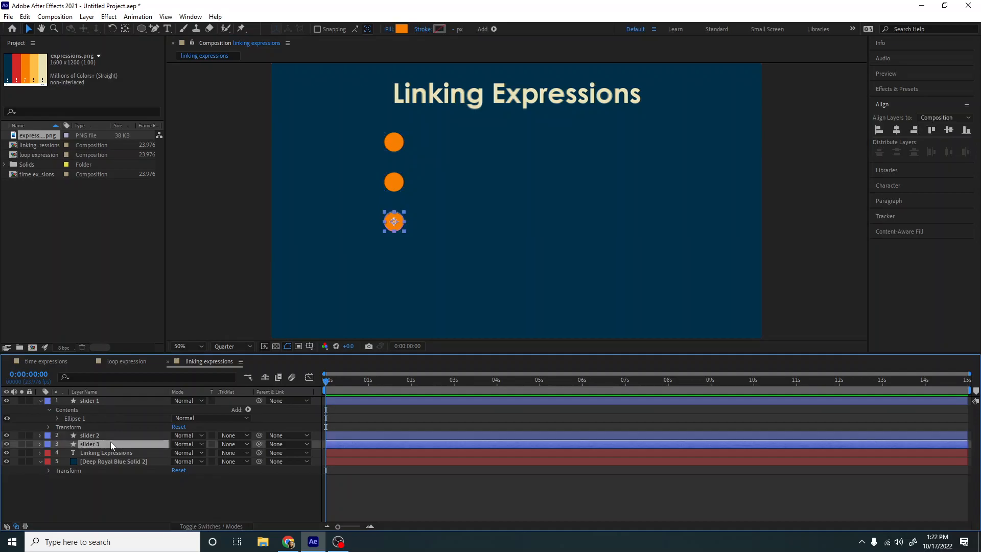
click(97, 434)
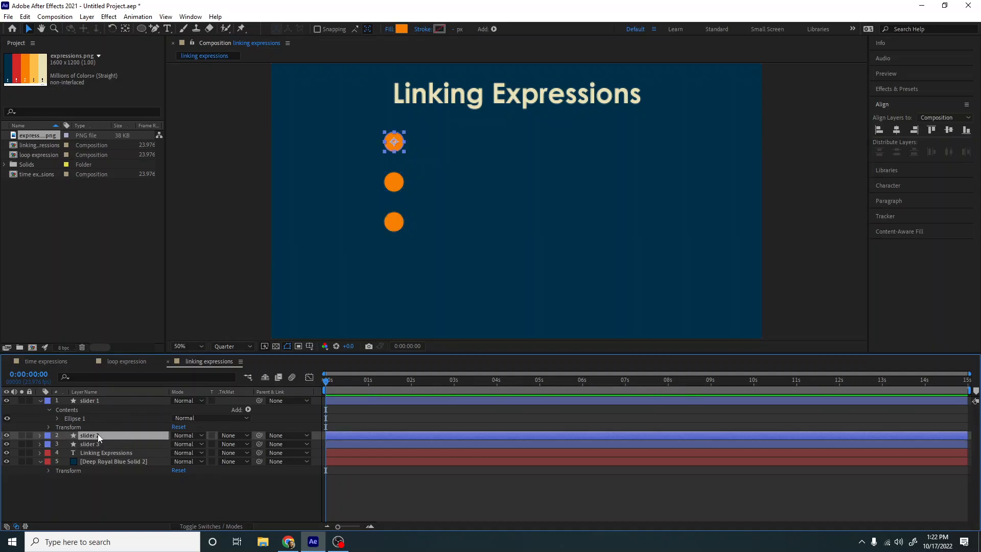
Collapse the slider 1 layer, reveal its Position property and separate it into X and Y dimensions.
click(46, 410)
click(41, 403)
click(79, 399)
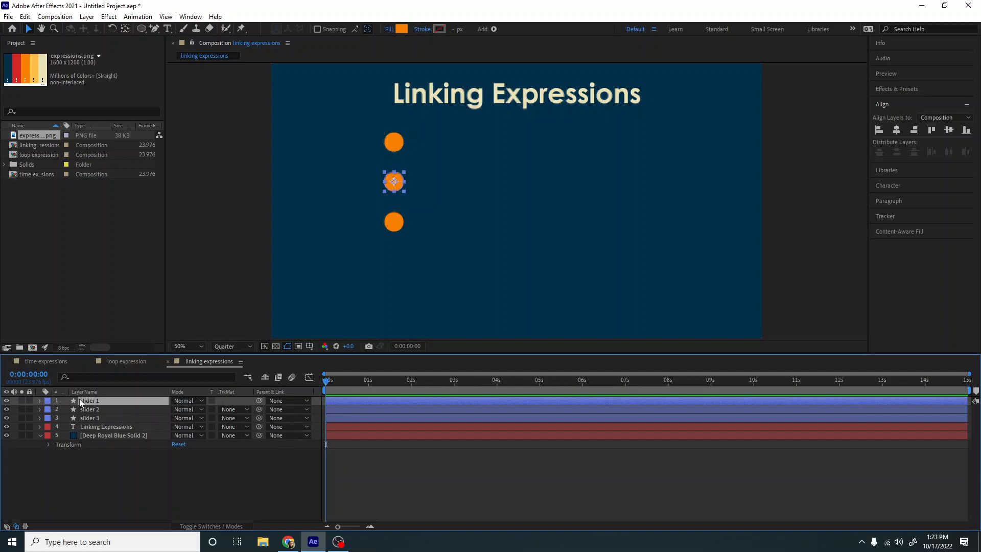
key(p)
right_click(81, 409)
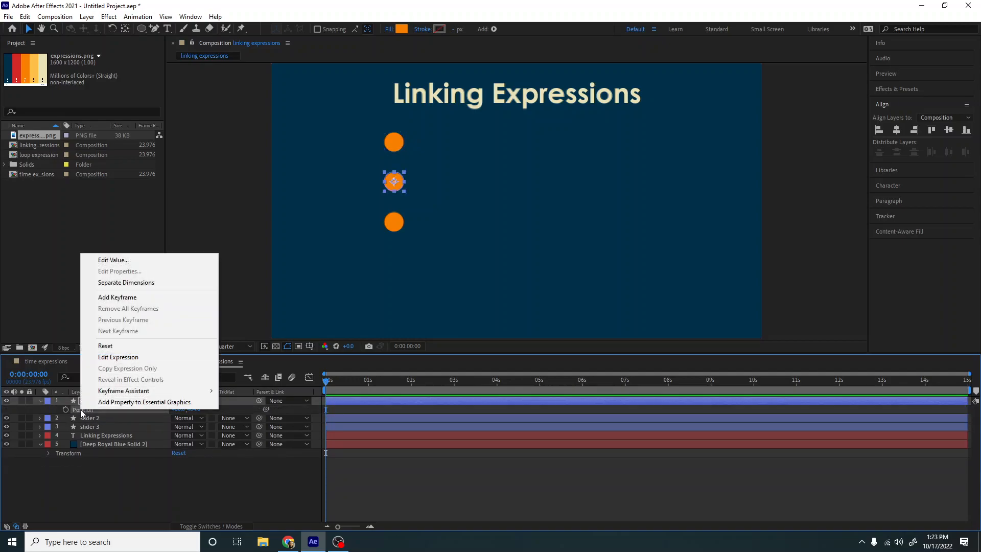
click(118, 282)
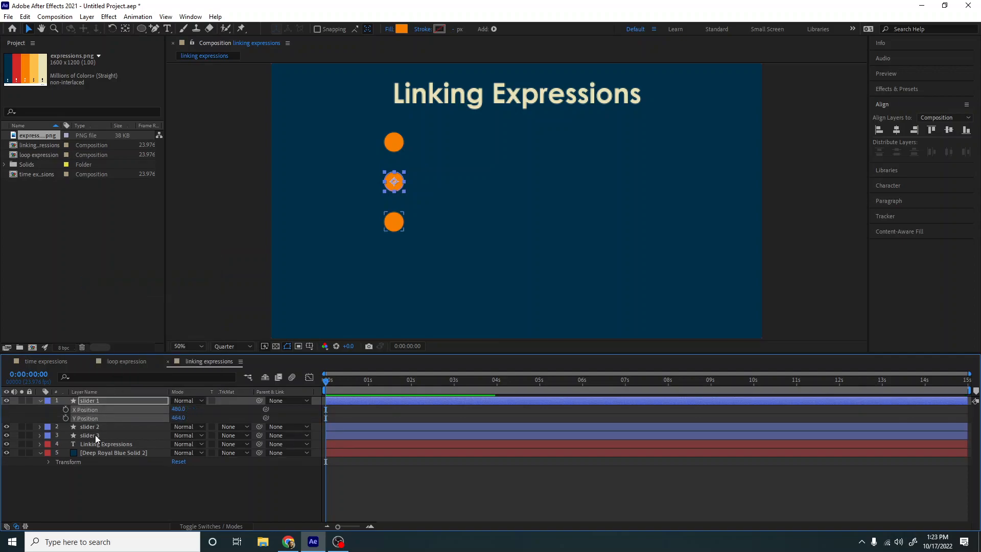
Keyframe slider 1's X Position at 0:00:00:00, and leave its Y Position without keyframes.
click(66, 409)
click(66, 418)
click(100, 481)
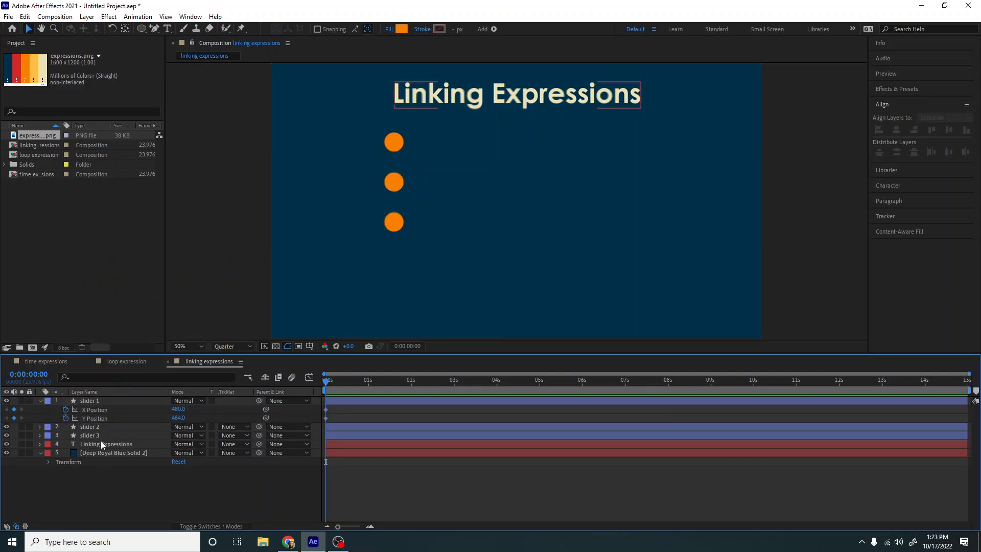
click(100, 427)
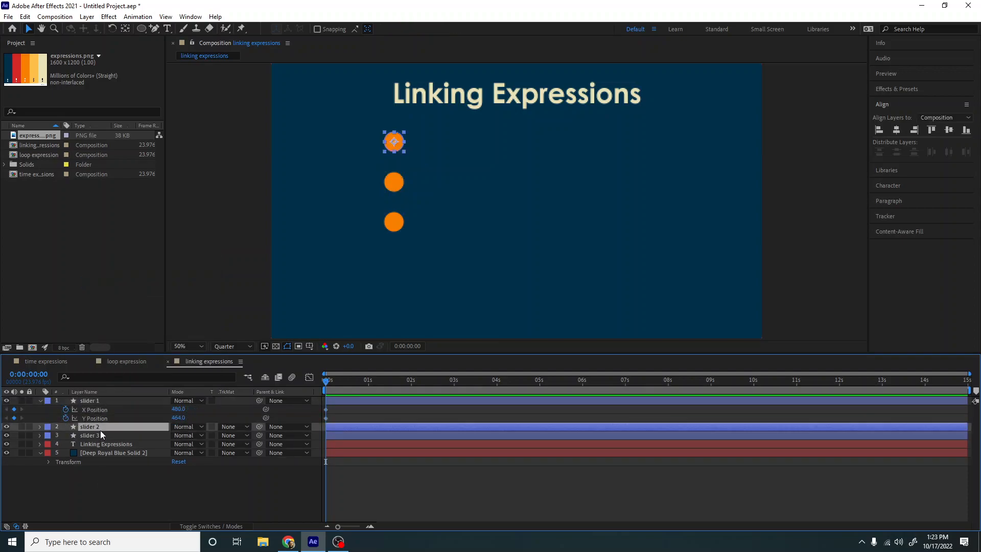
click(65, 417)
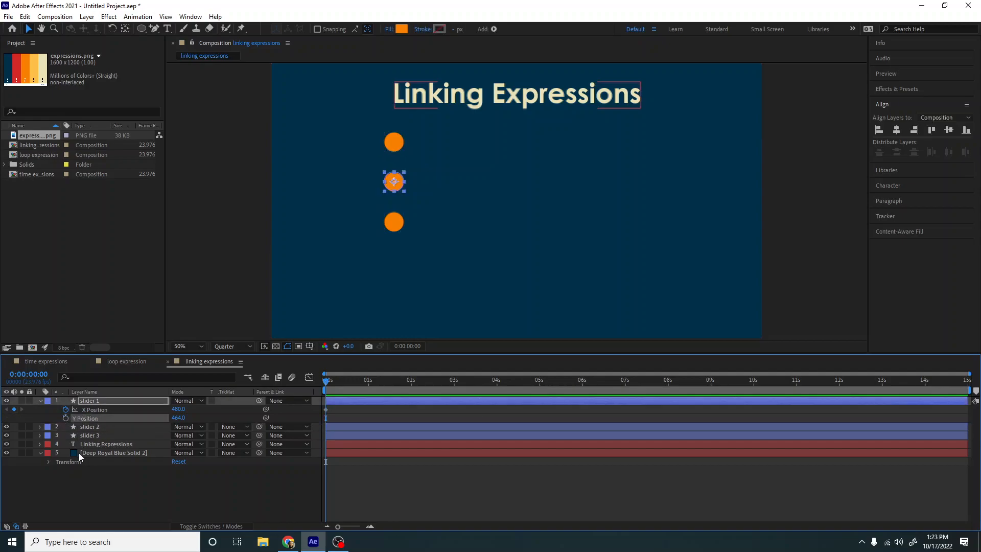
click(109, 492)
click(63, 424)
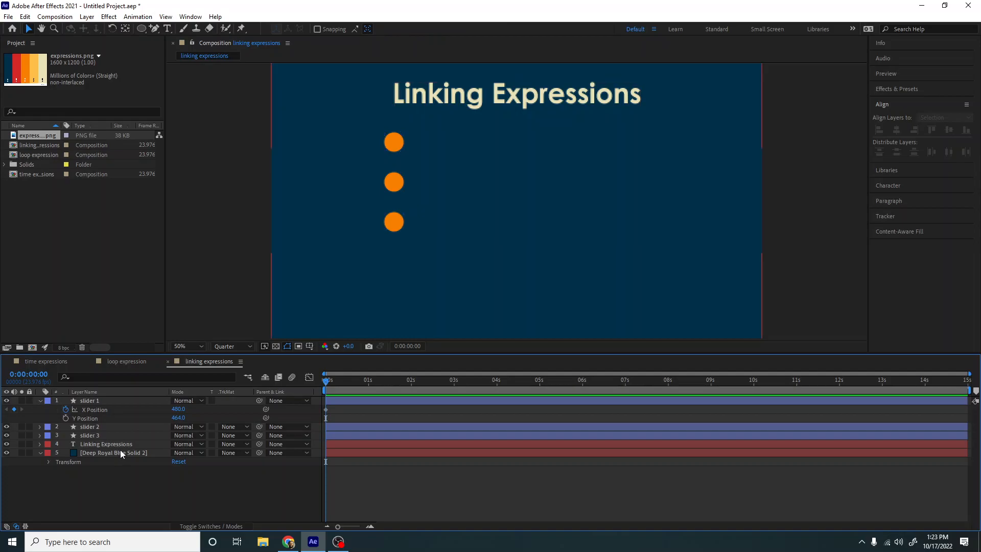
Separate slider 2's Position into X and Y dimensions and keyframe its X Position at 0:00:00:00.
click(95, 430)
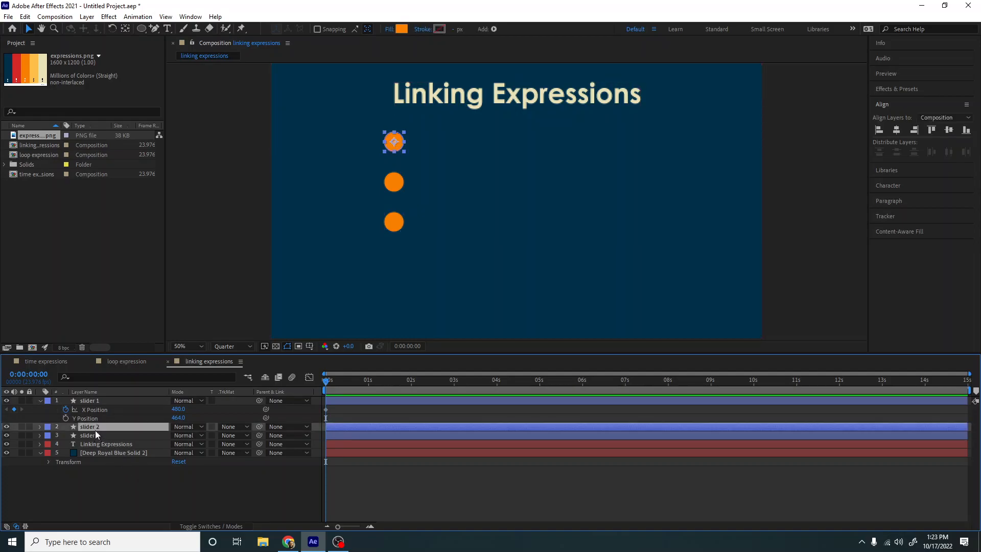
key(p)
right_click(78, 429)
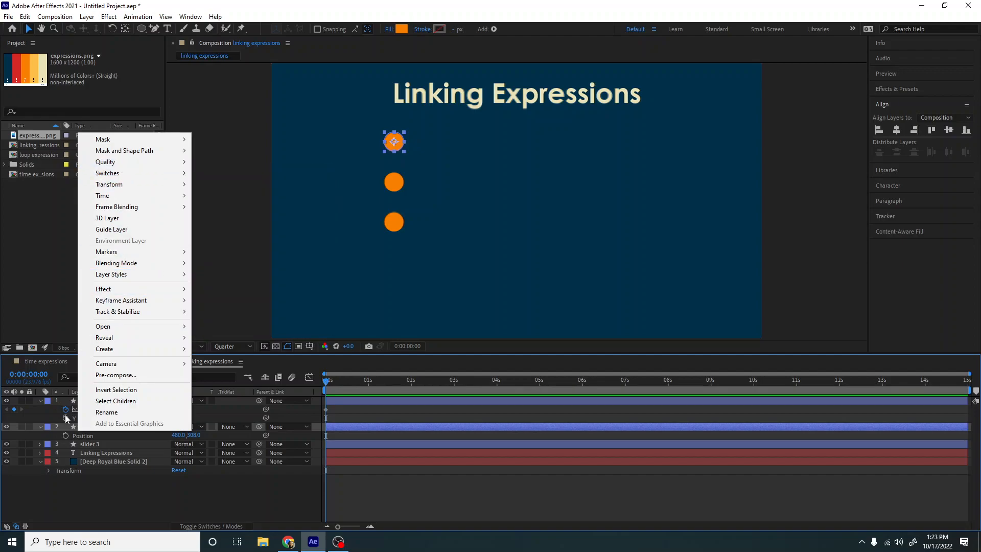
right_click(82, 433)
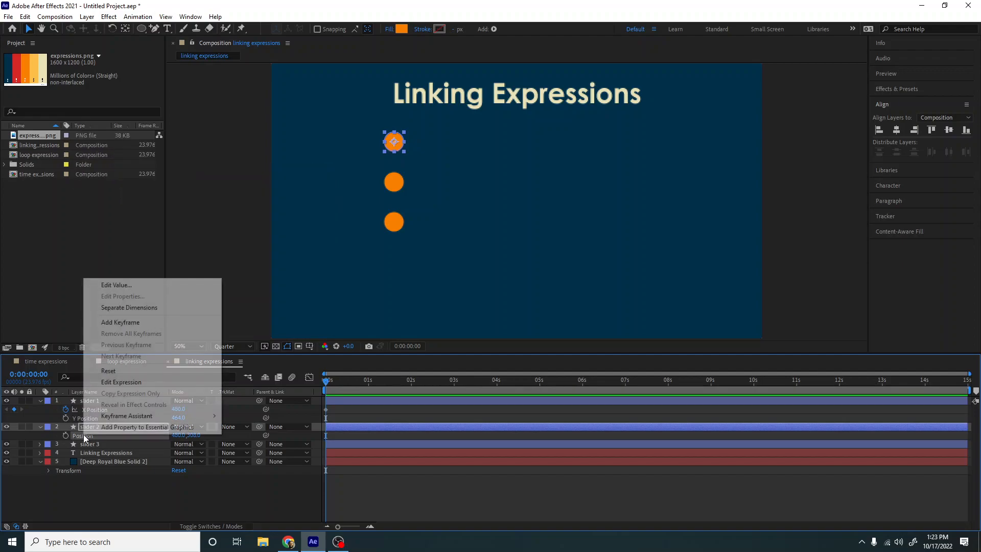
click(130, 308)
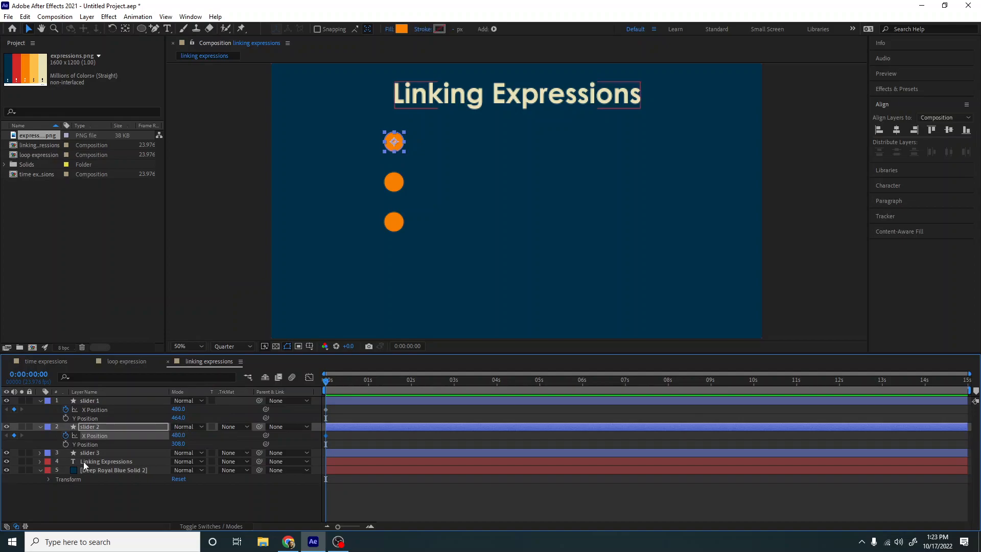
Separate slider 3's Position into X and Y dimensions and keyframe its X Position at 0:00:00:00.
click(63, 454)
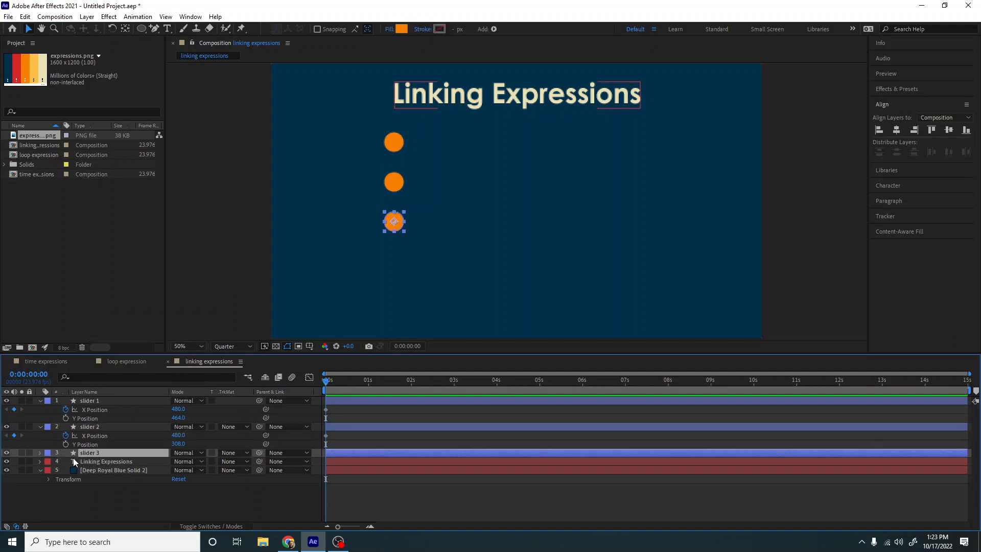
key(p)
right_click(96, 462)
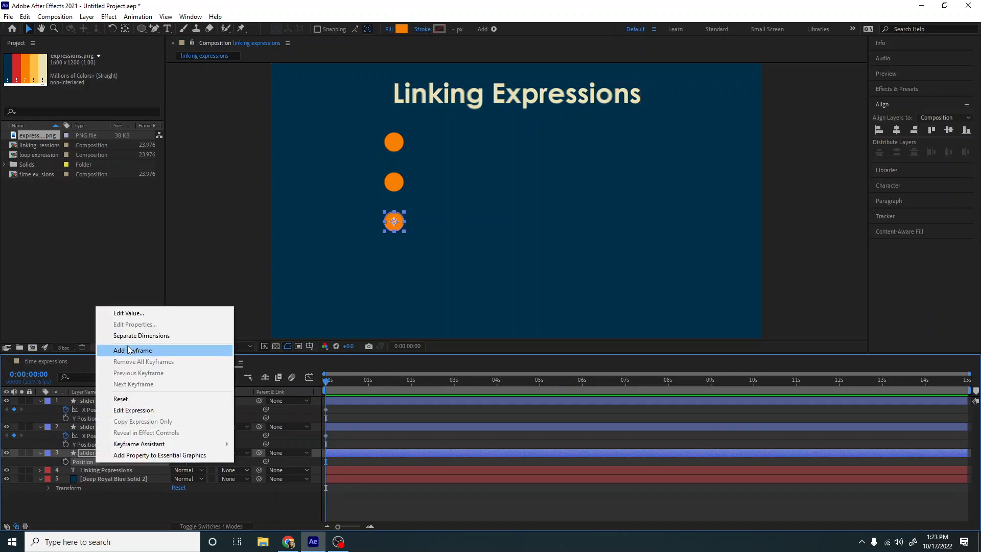
click(136, 335)
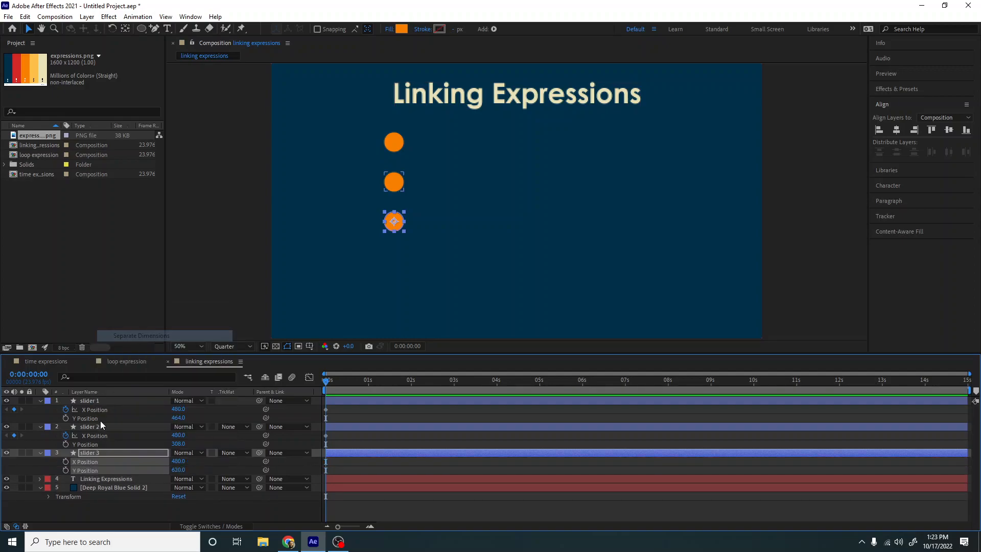
click(51, 465)
click(82, 461)
click(66, 461)
Reveal only the keyframed properties on all layers in the timeline.
key(u)
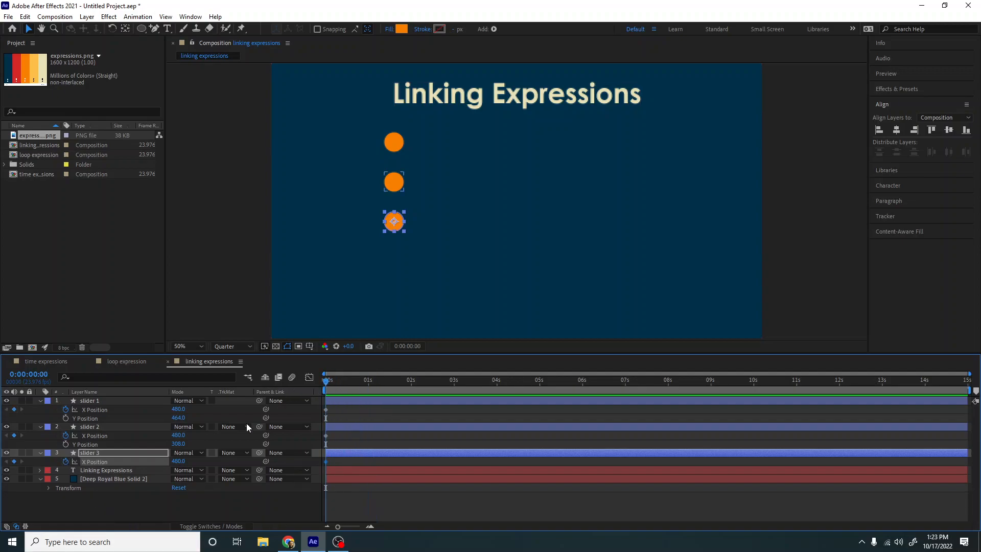
click(133, 504)
key(u)
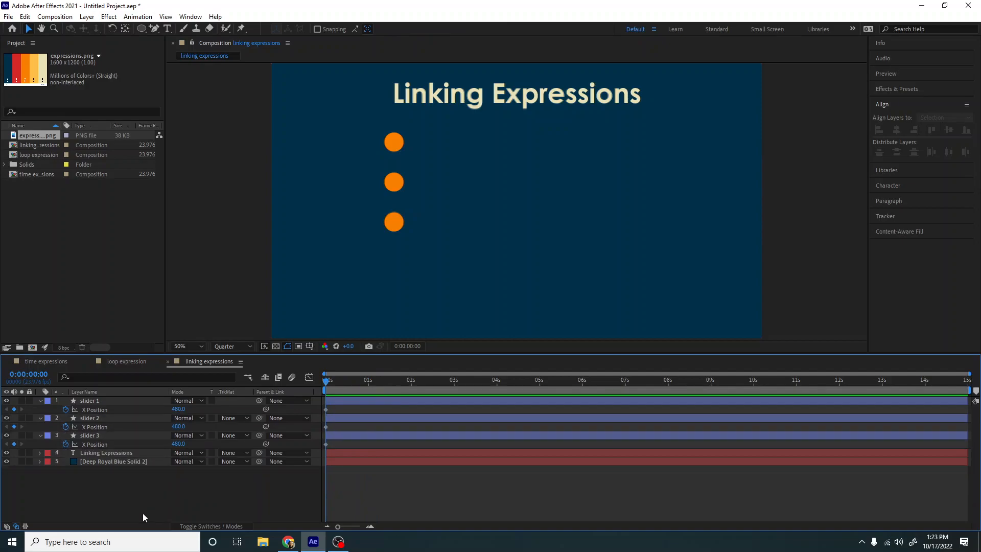
Set the X Position of slider 1, slider 2 and slider 3 to 400 each.
drag(179, 409, 189, 433)
click(179, 409)
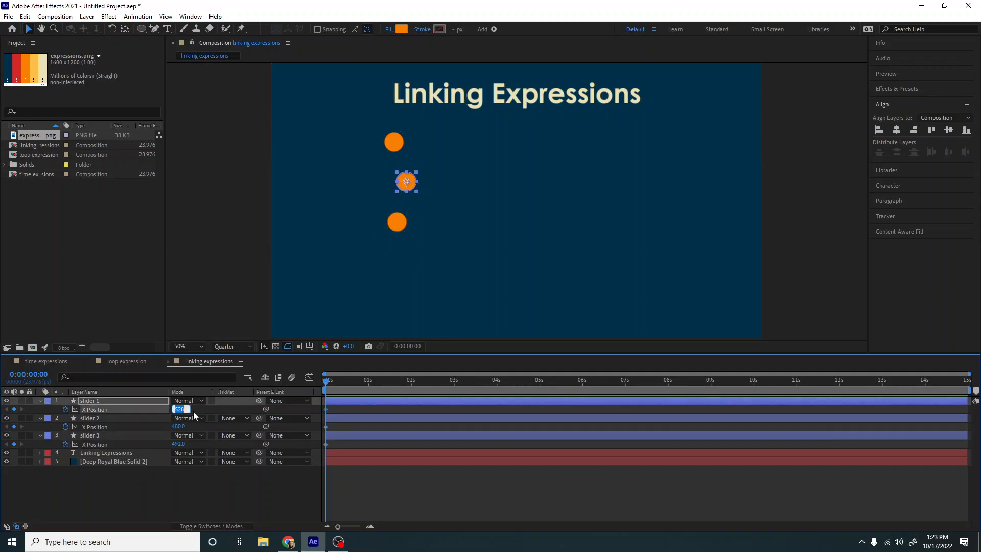
text(400)
key(Return)
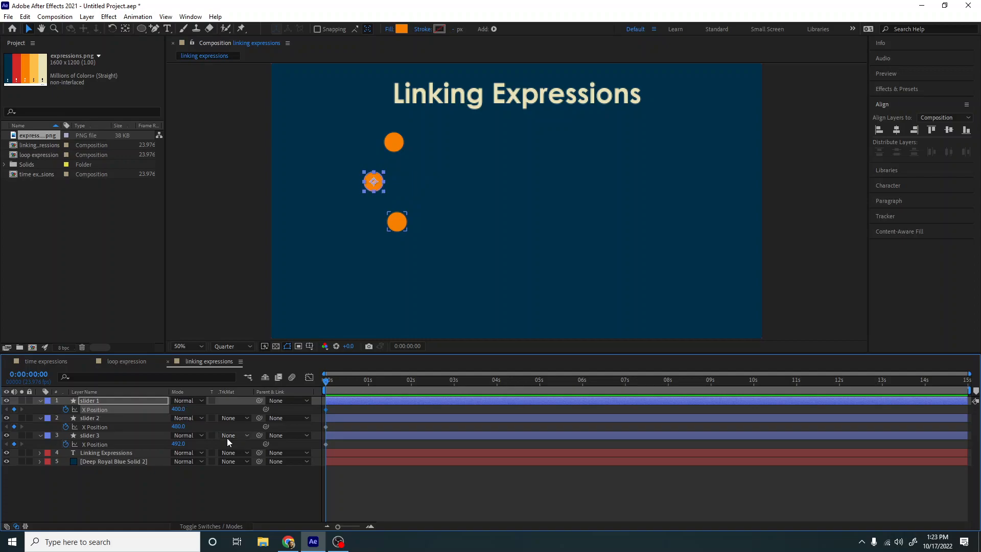
click(179, 427)
text(00)
key(Return)
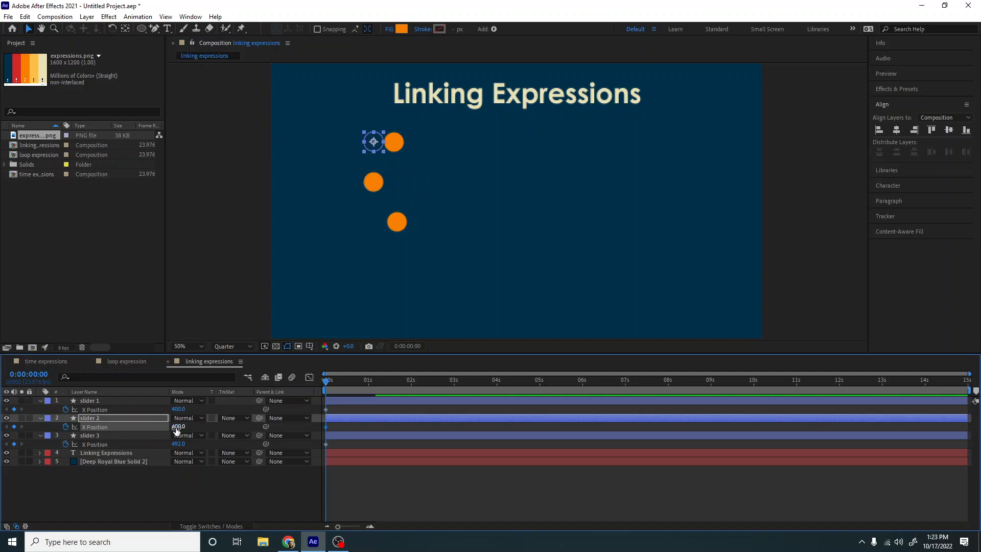
click(180, 444)
text(400)
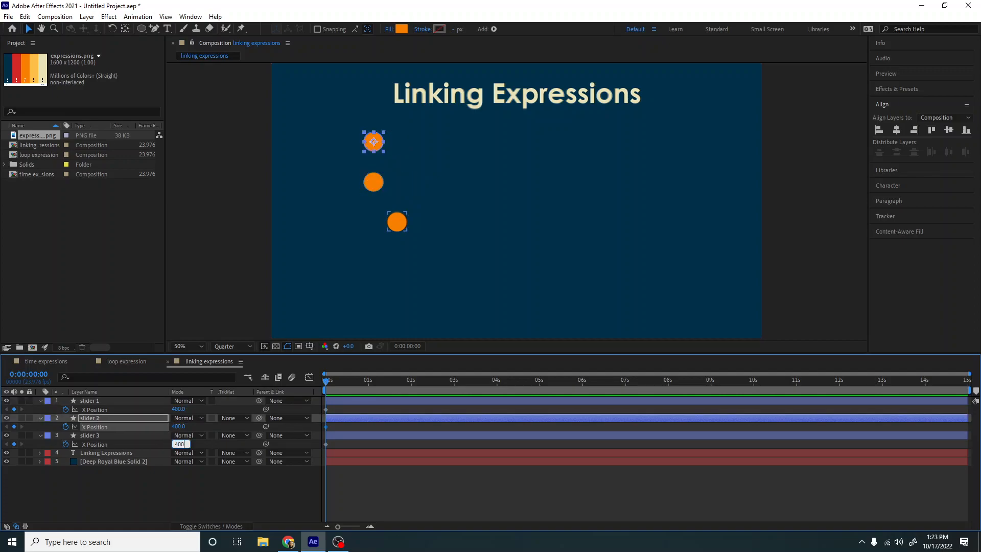
key(Return)
click(195, 490)
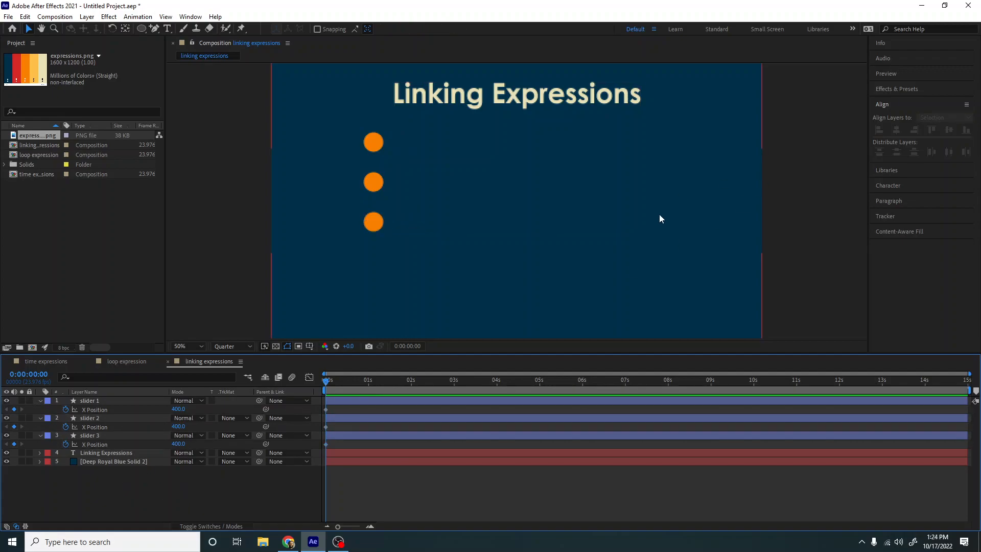
Draw a large five-pointed star in the lower right of the composition on its own shape layer.
key(comma)
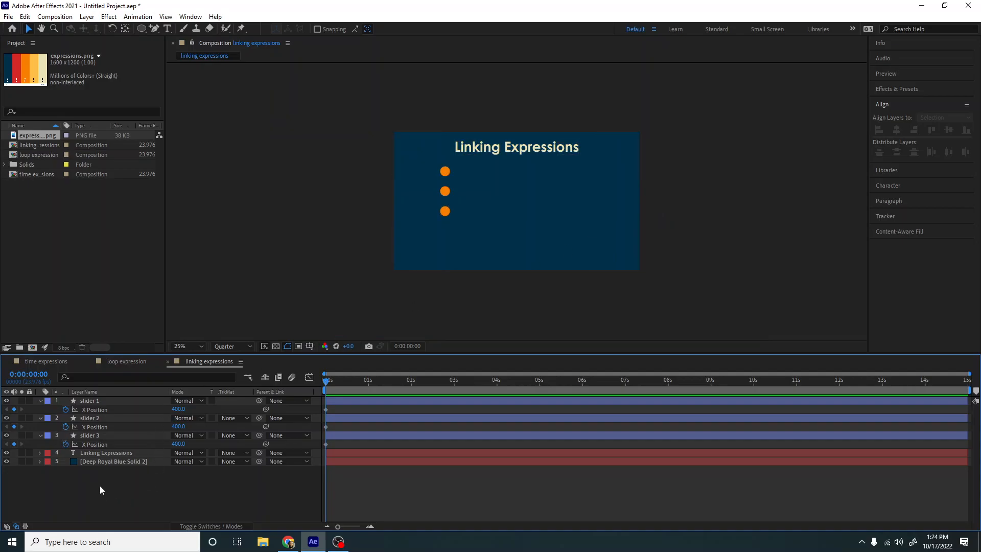
mouse_move(141, 28)
mouse_down()
mouse_move(183, 47)
mouse_move(187, 72)
mouse_up()
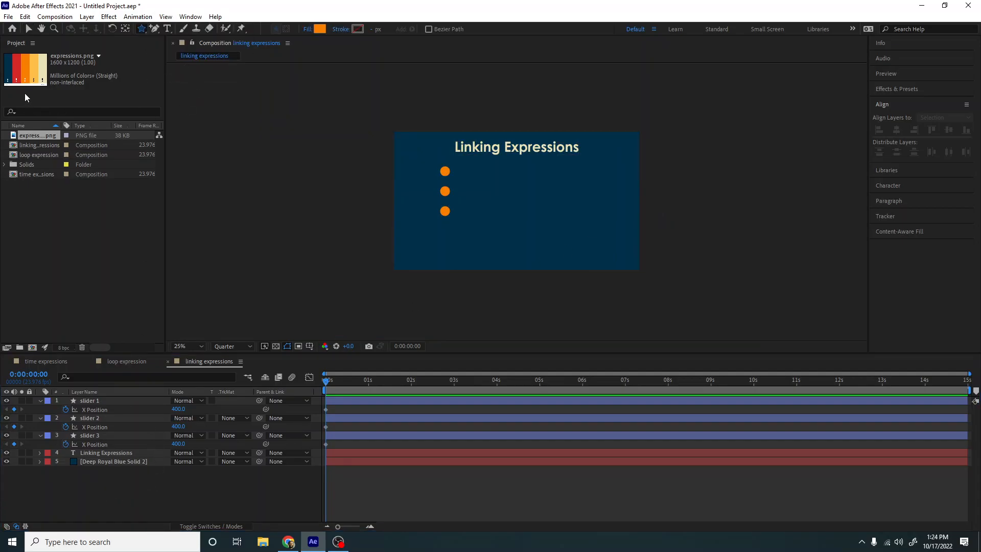
mouse_move(569, 202)
mouse_down()
mouse_move(599, 231)
mouse_move(588, 228)
mouse_up()
click(29, 29)
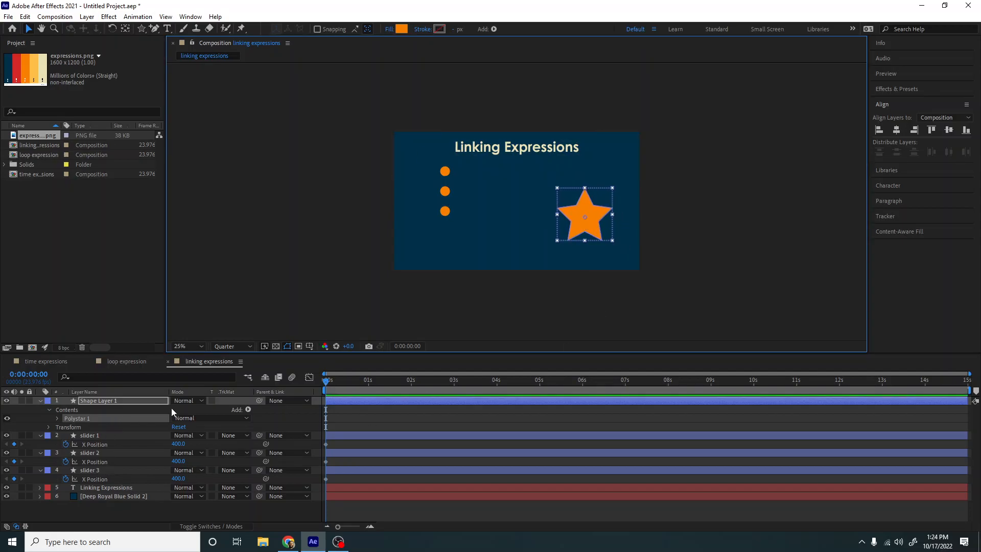
Change the star's fill to the red D62828 sampled from the expressions.png colour palette.
click(117, 401)
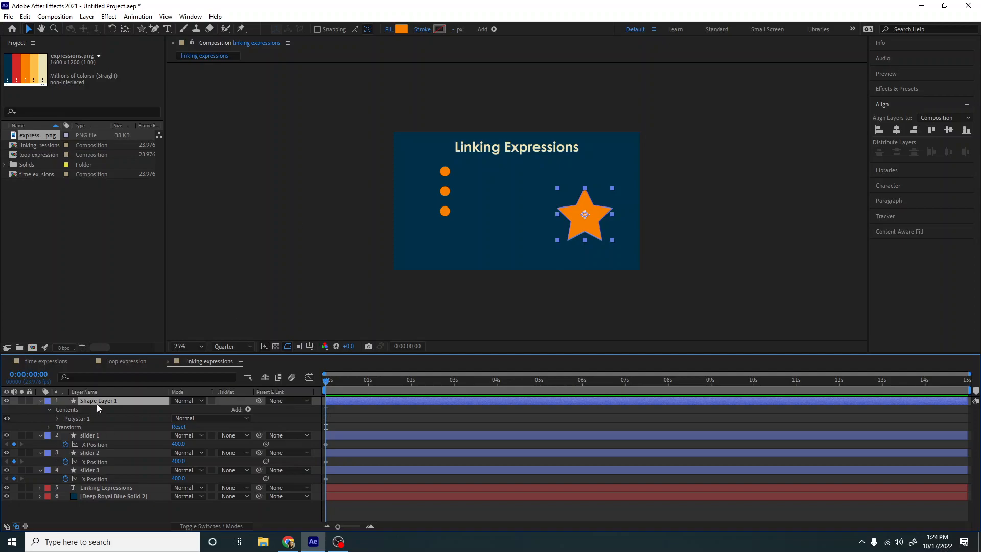
click(400, 28)
click(224, 210)
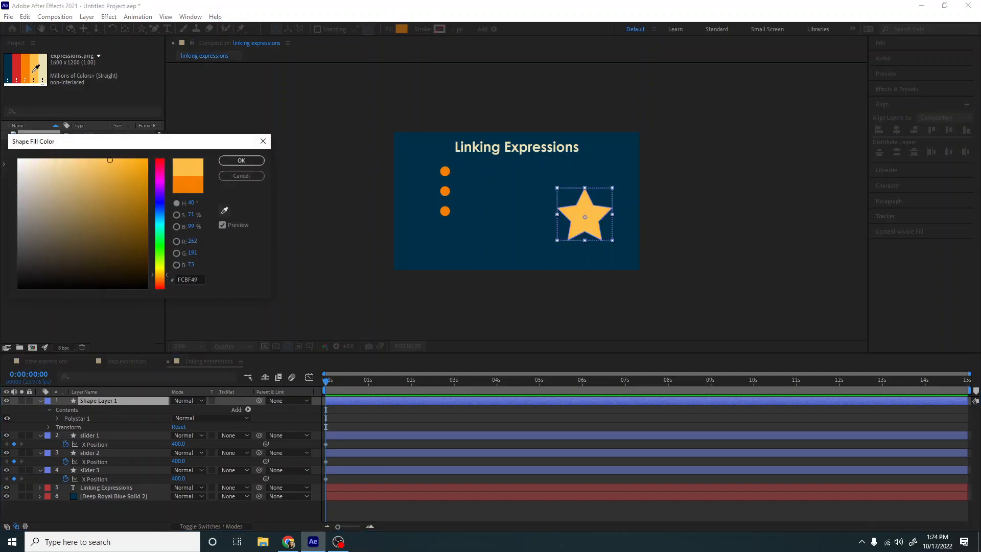
click(16, 66)
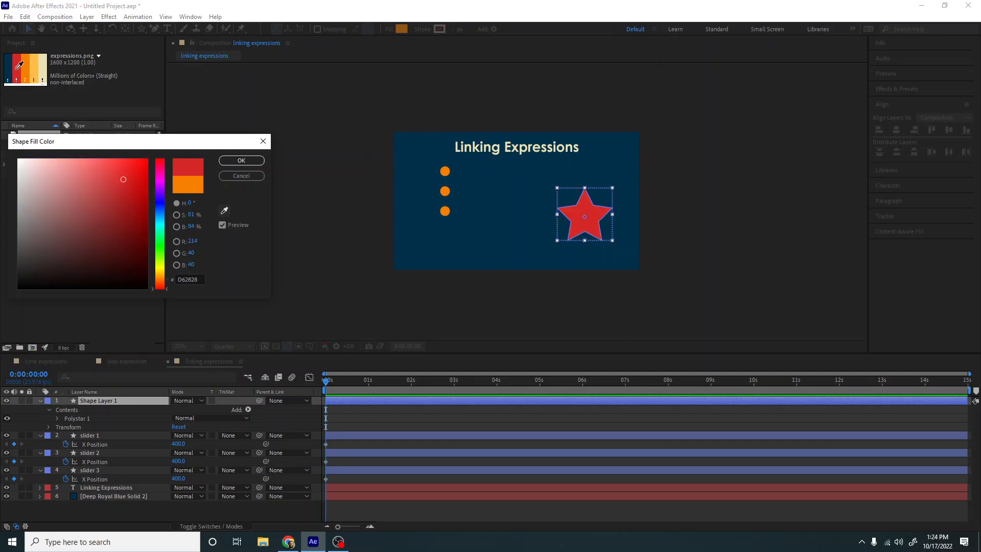
click(240, 160)
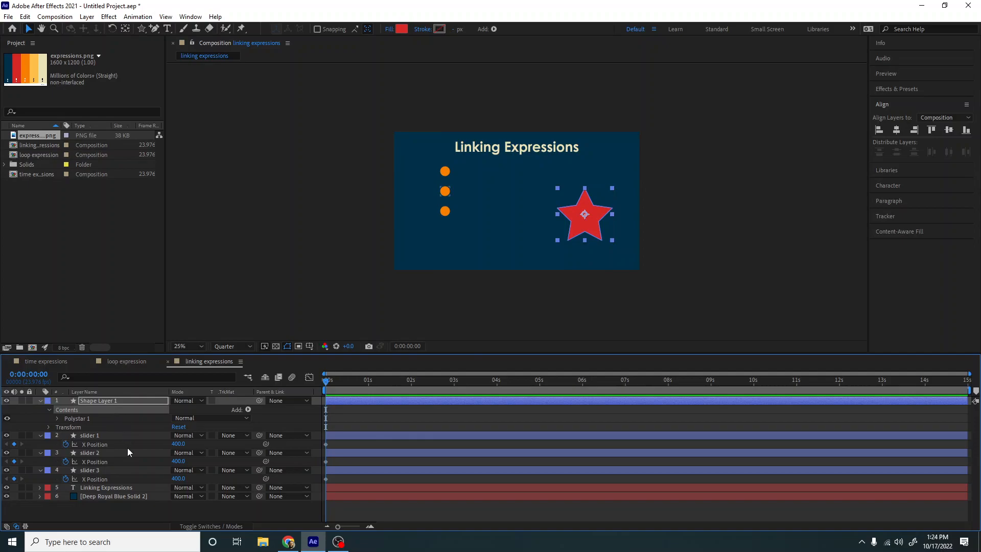
Add the expression transform.xPosition to slider 1's X Position property.
click(113, 444)
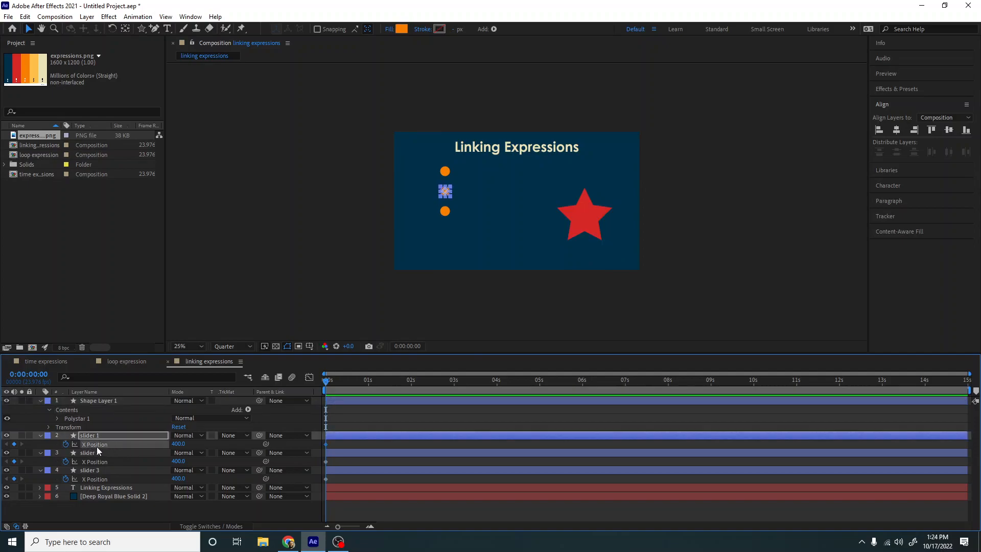
alt+click(65, 444)
click(427, 456)
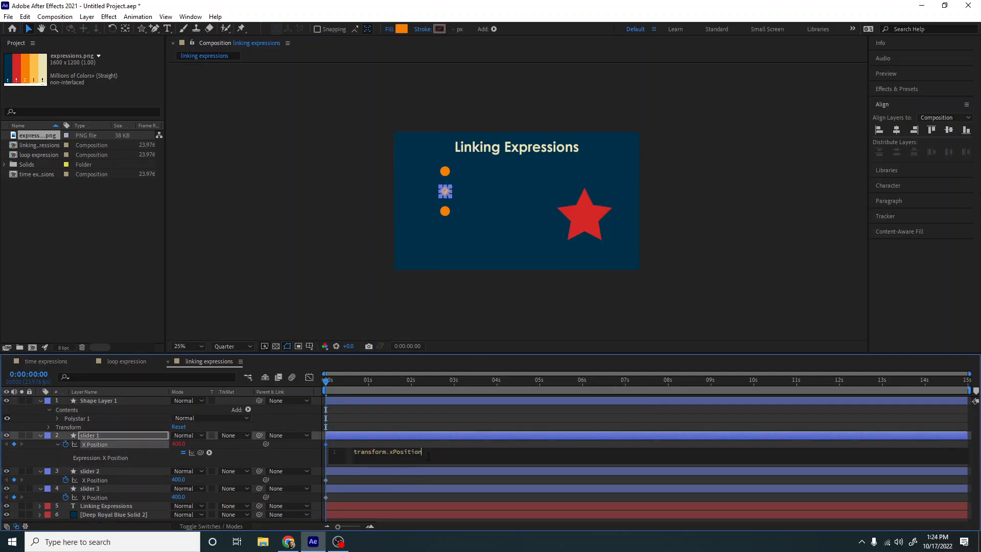
click(374, 438)
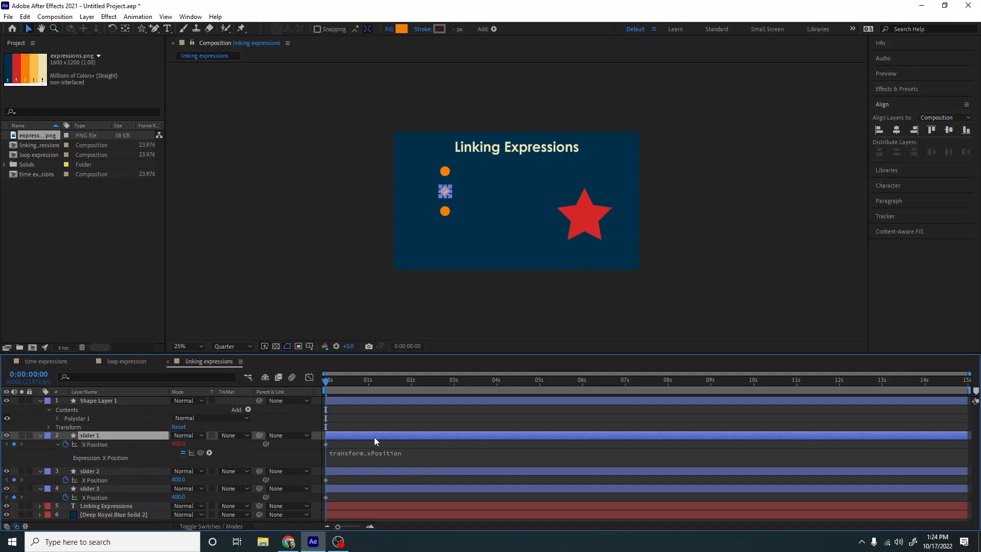
Reveal the star layer's Scale property, enable an expression on it and open the expression text for editing.
click(101, 401)
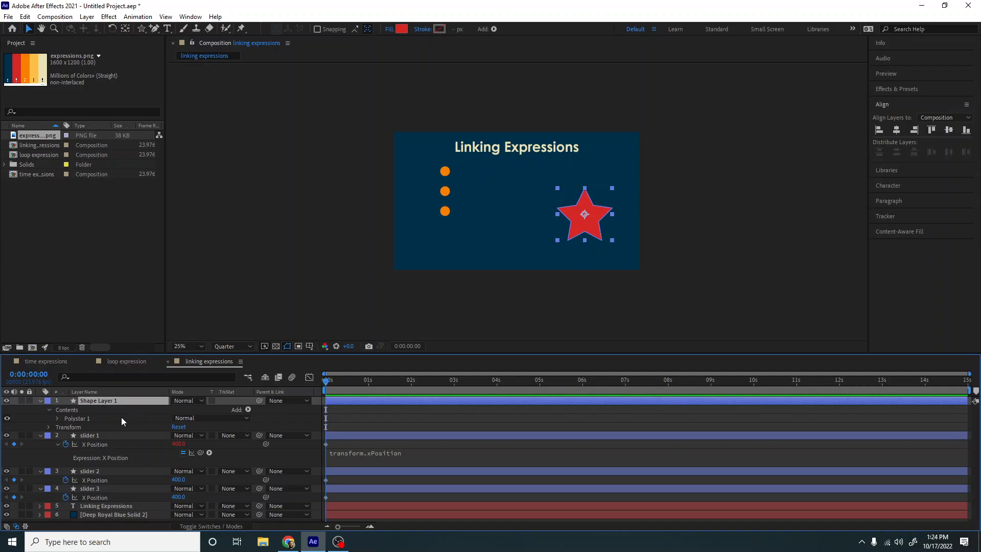
key(s)
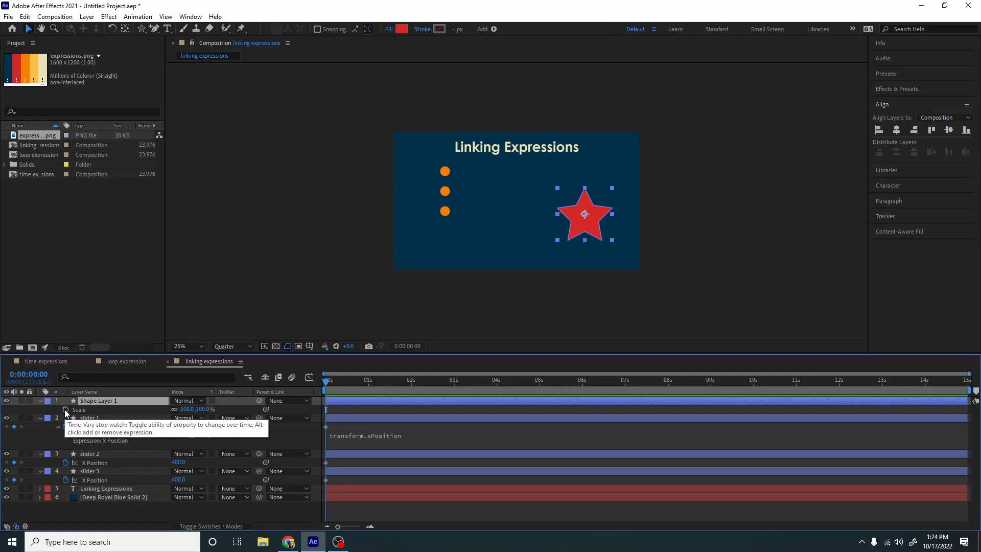
alt+click(65, 410)
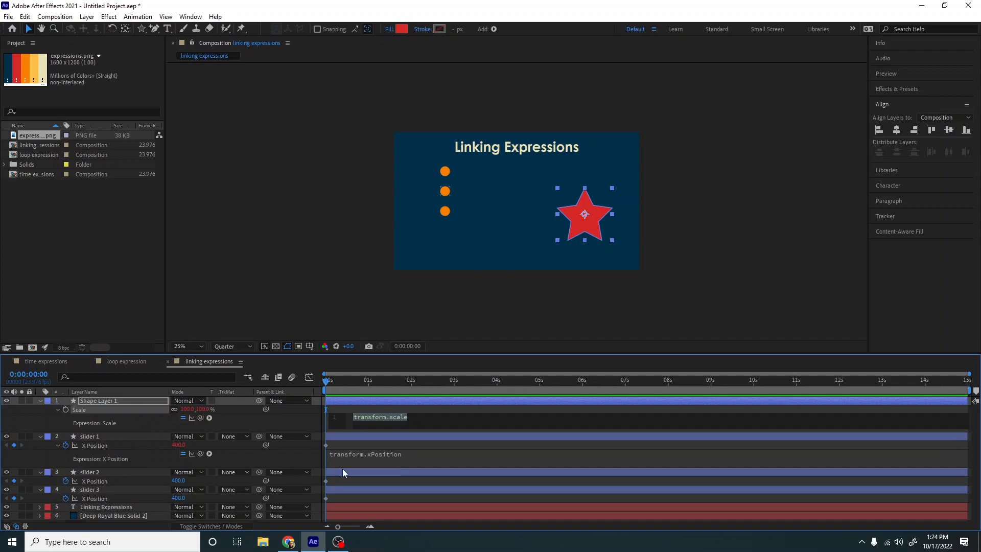
click(422, 421)
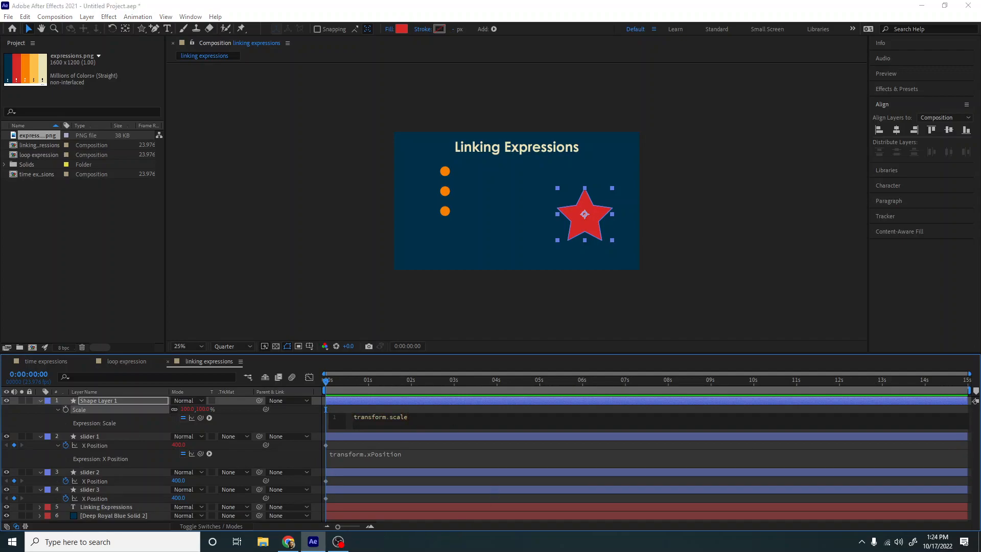
click(326, 409)
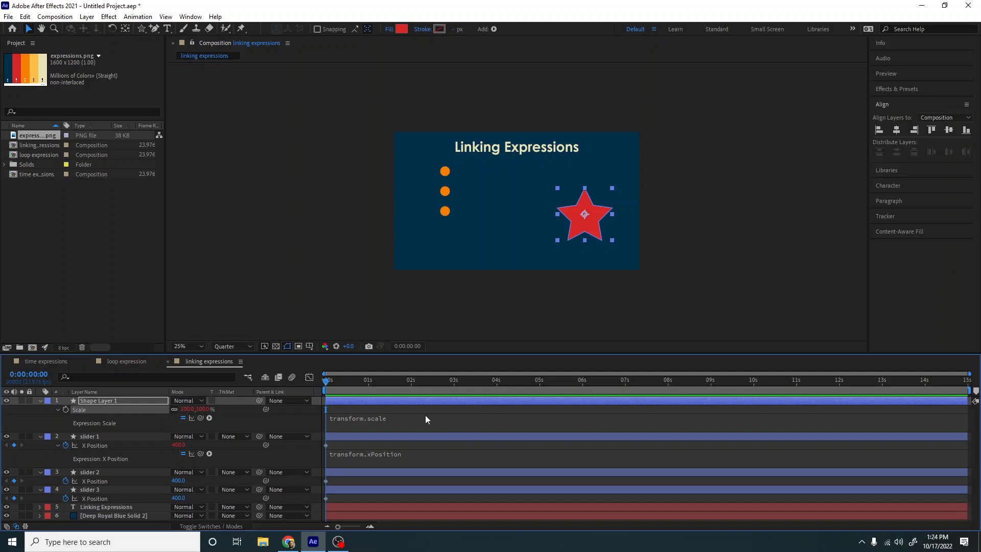
click(392, 419)
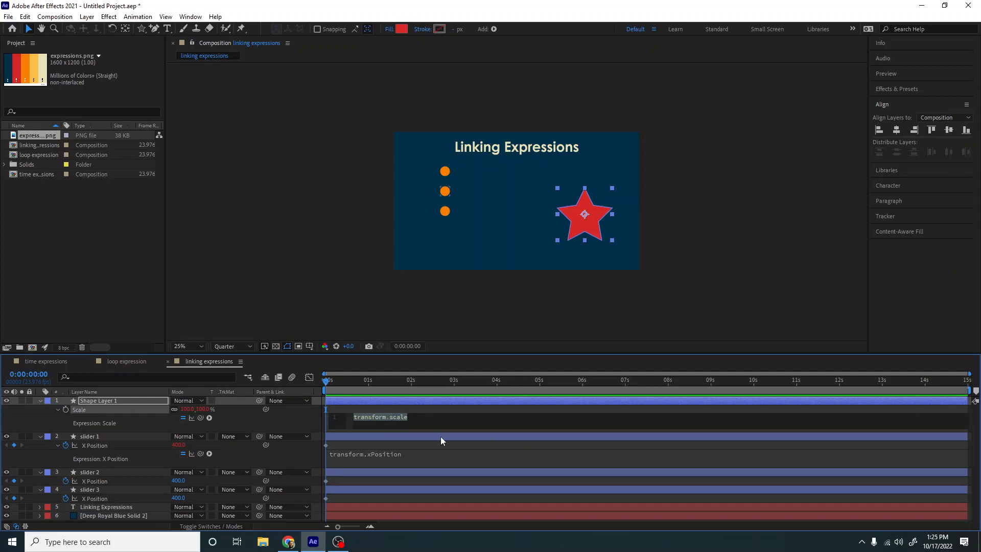
Try to drive the star's Scale with the expression thisComp.layer("slider 1").position[0].
text(this)
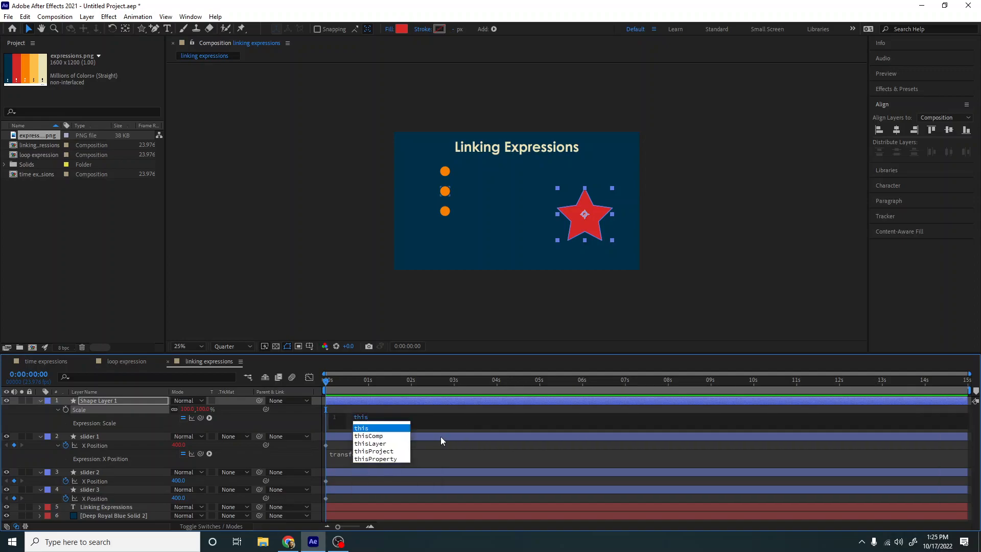
text(Copp)
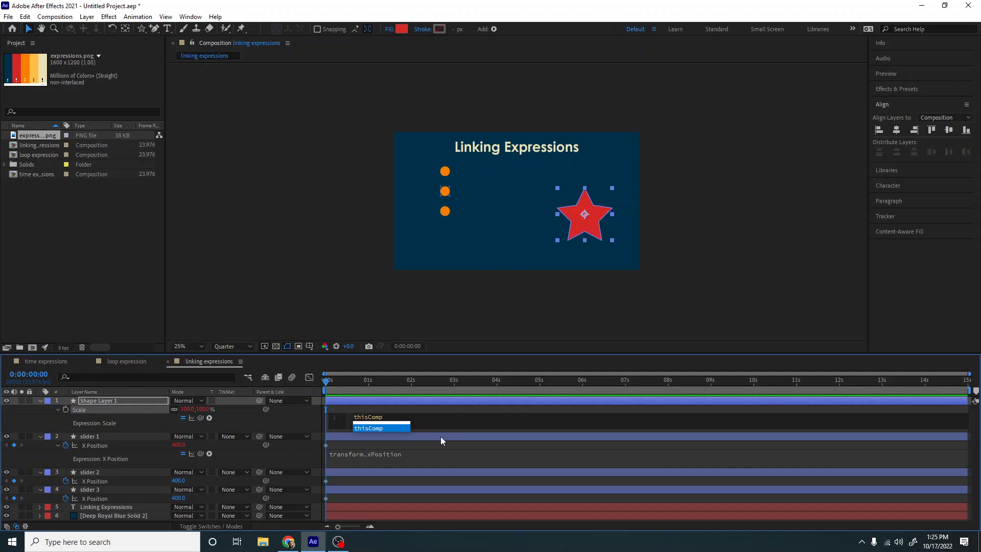
text(.)
key(BackSpace)
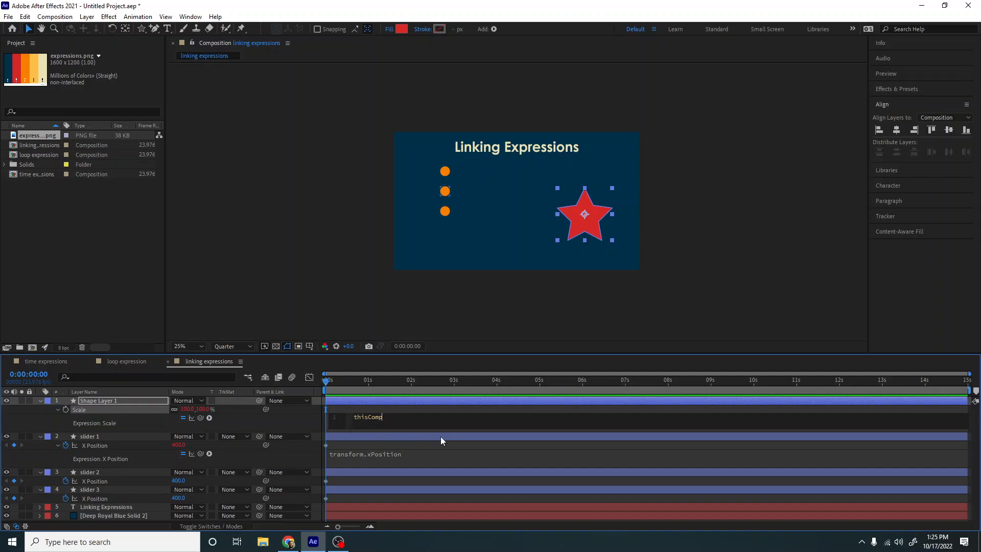
text(.layer)
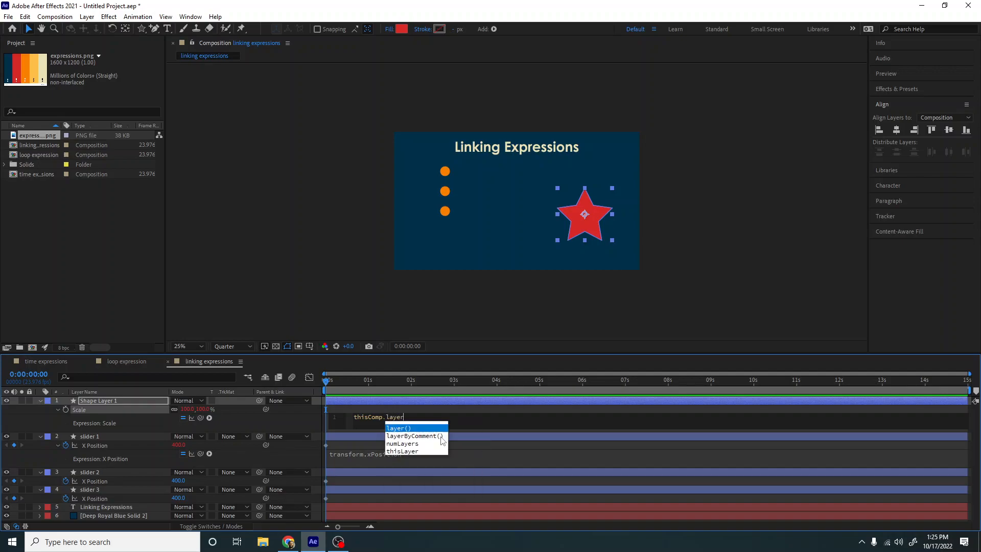
text(()")
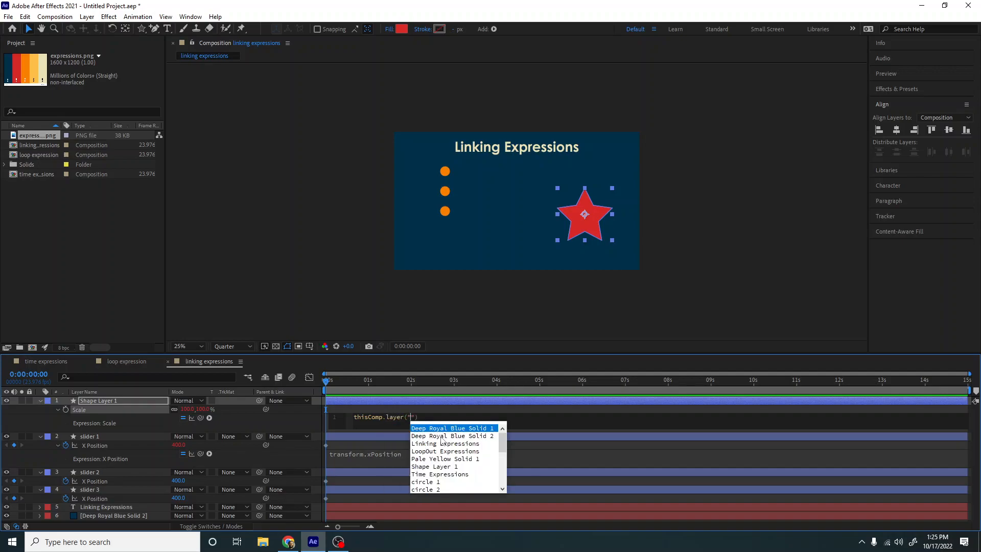
text(slider 1)
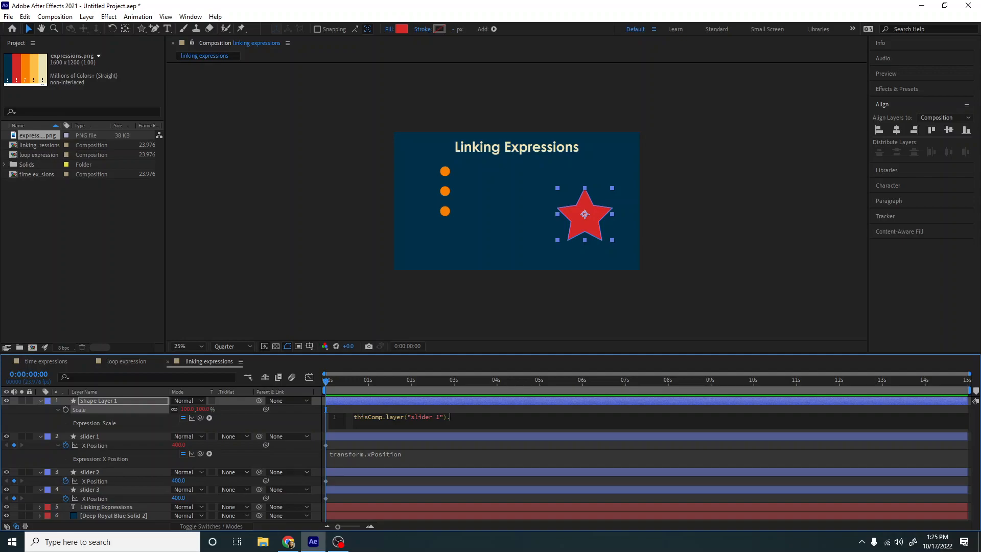
text(position[0)
click(499, 408)
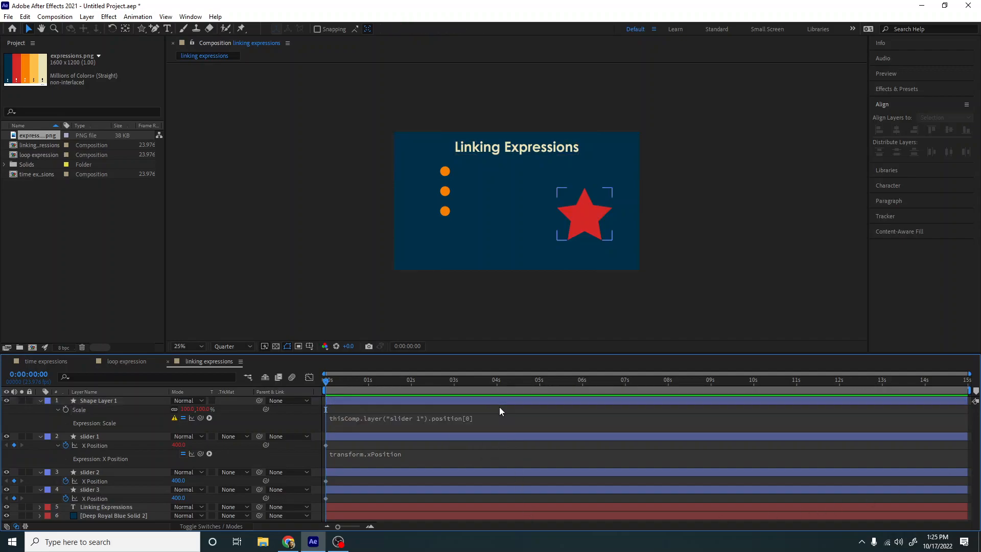
Check the expression warning on the star's Scale and clear the Scale expression.
click(175, 418)
click(590, 302)
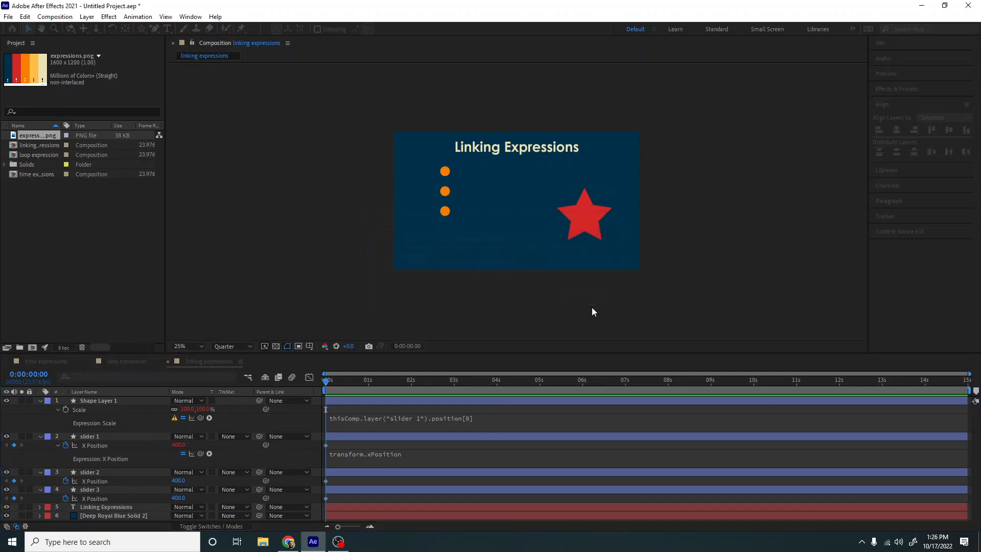
click(495, 416)
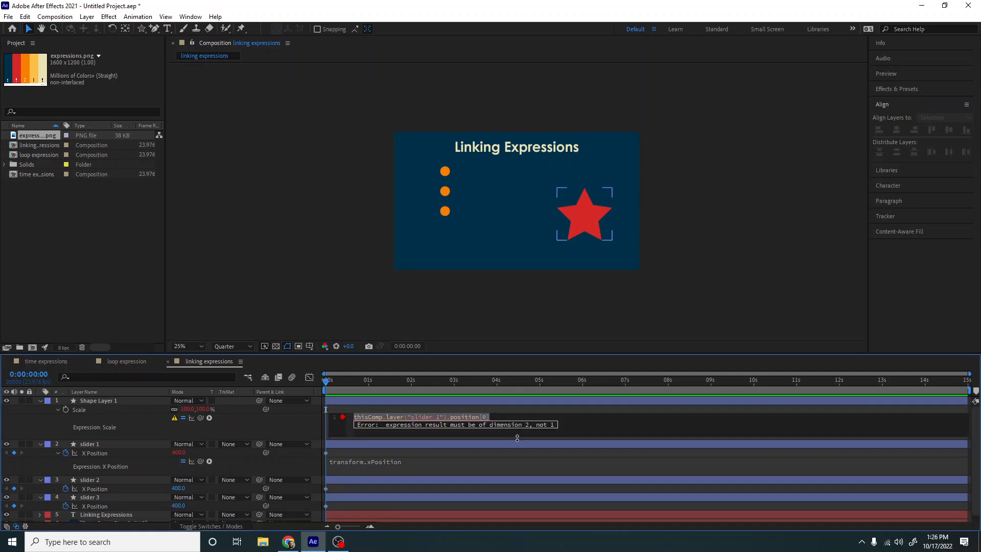
key(BackSpace)
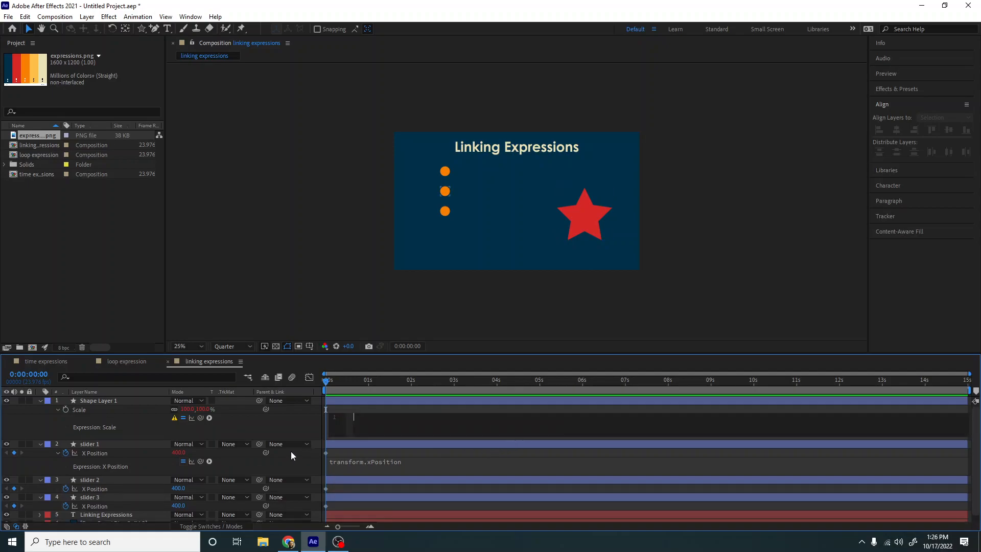
click(406, 400)
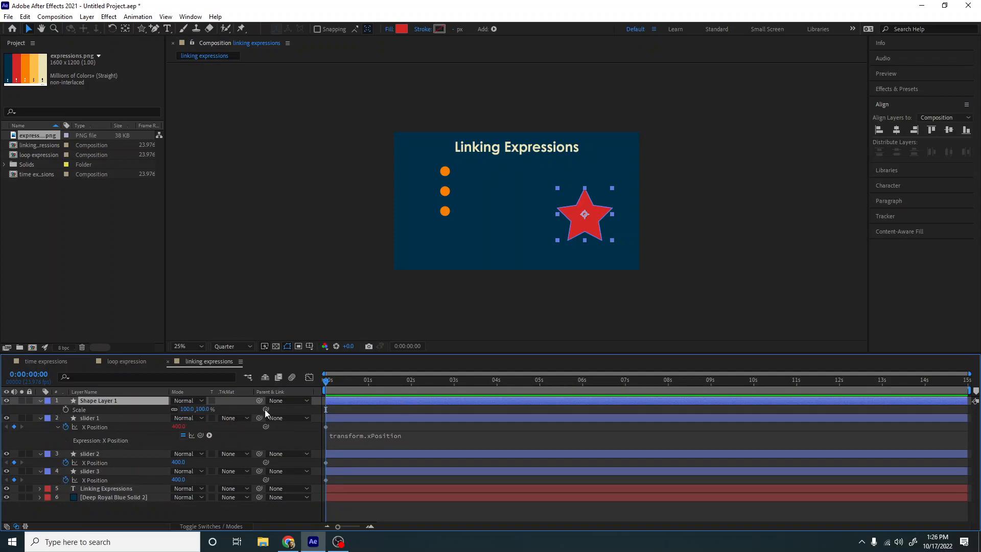
Link the star's Scale to slider 1's X Position with the property pick whip and reveal the generated expression.
drag(266, 409, 110, 426)
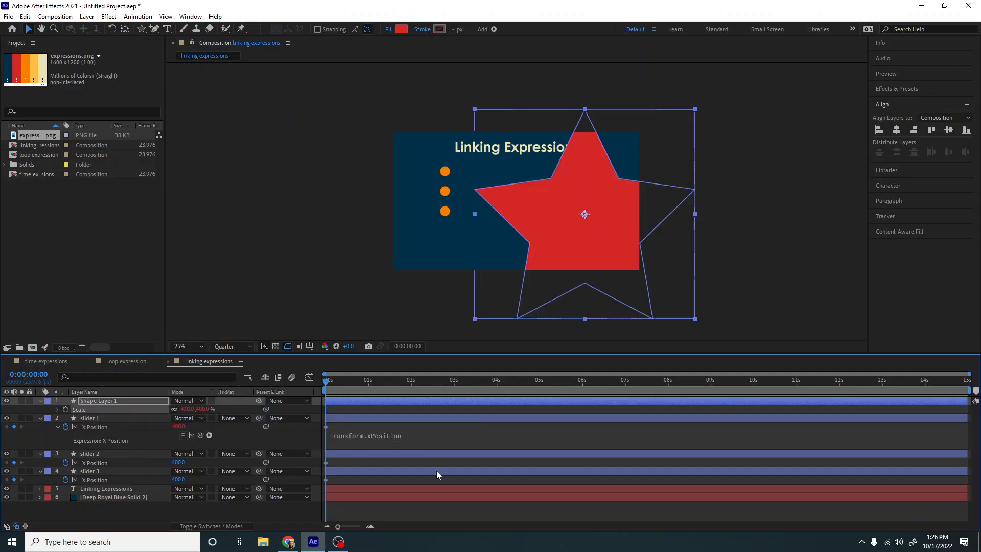
click(422, 440)
click(373, 404)
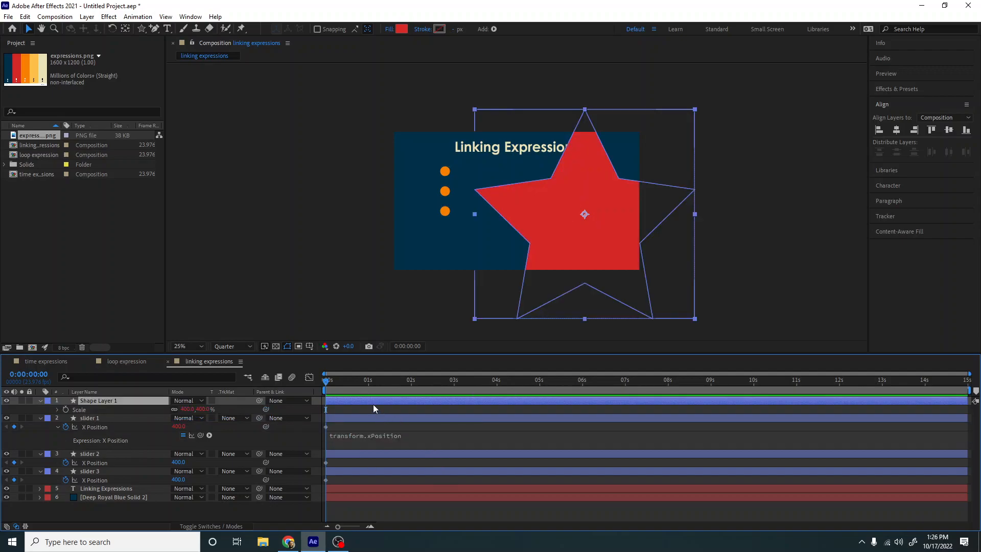
click(57, 410)
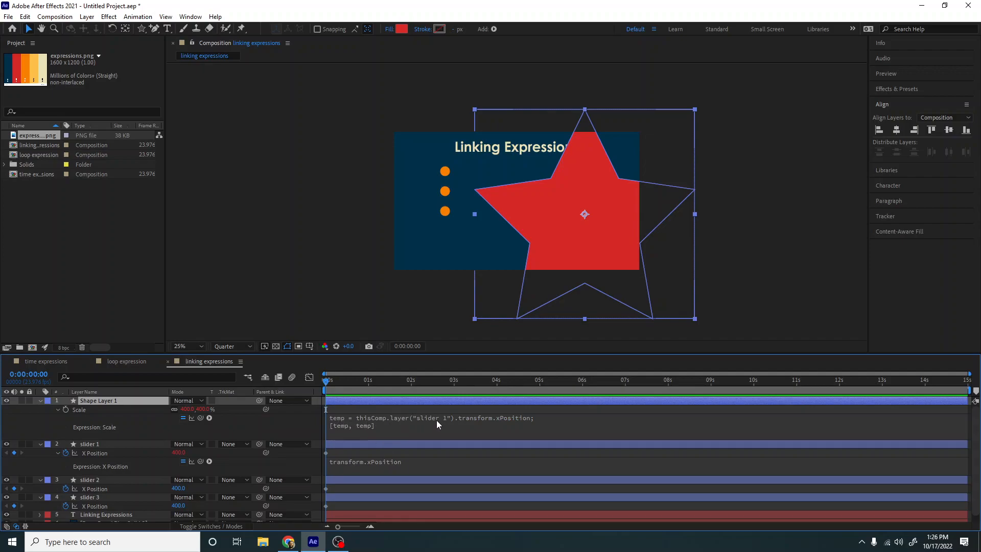
Wrap the slider 1 reference in the star's Scale expression in parentheses and subtract 300 from it.
click(374, 426)
click(374, 417)
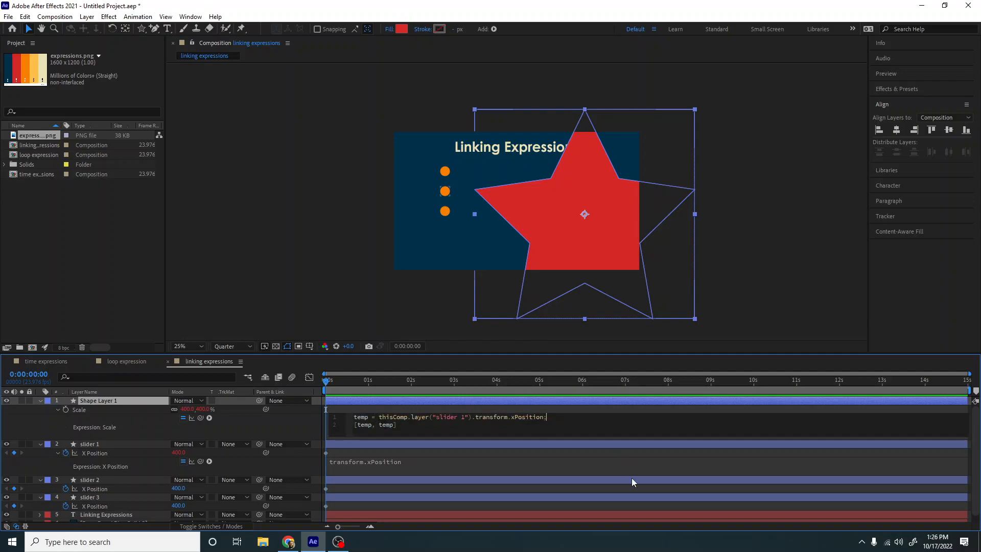
key(Left)
text(()
click(558, 421)
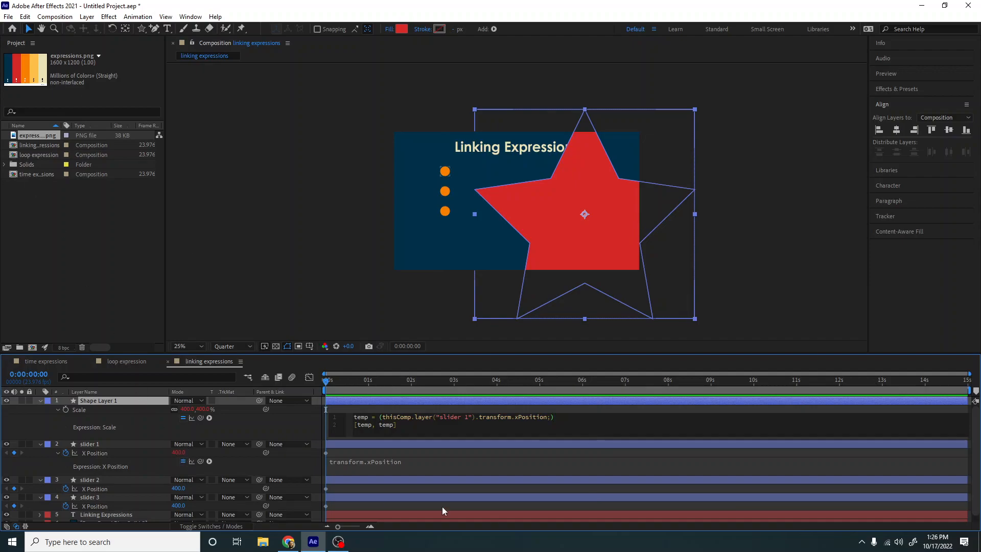
text(-300)
click(594, 408)
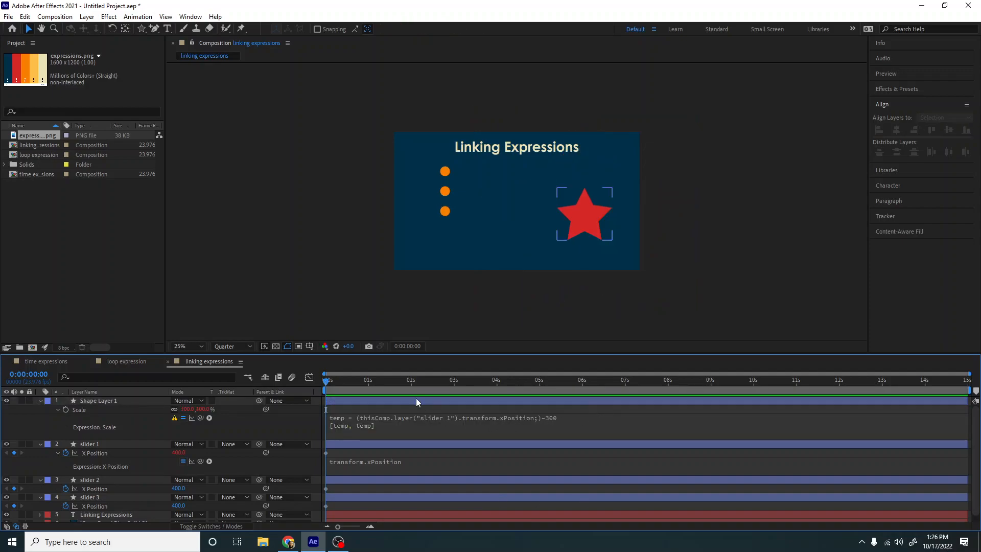
Test the link by raising slider 1's X Position to about 472 at frame 17, undo it and return to the start.
drag(410, 385, 355, 390)
drag(178, 453, 216, 451)
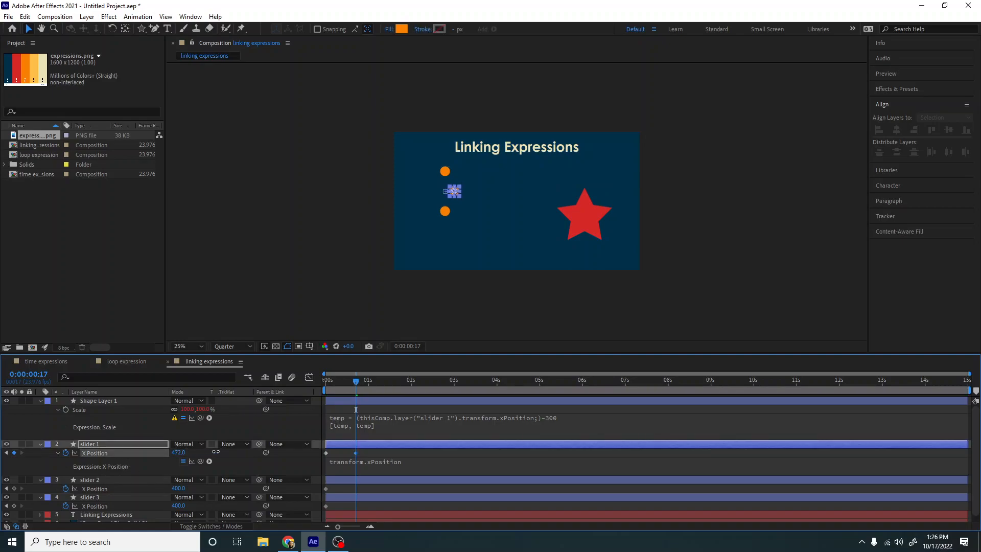
key(ctrl+z)
drag(356, 383, 296, 386)
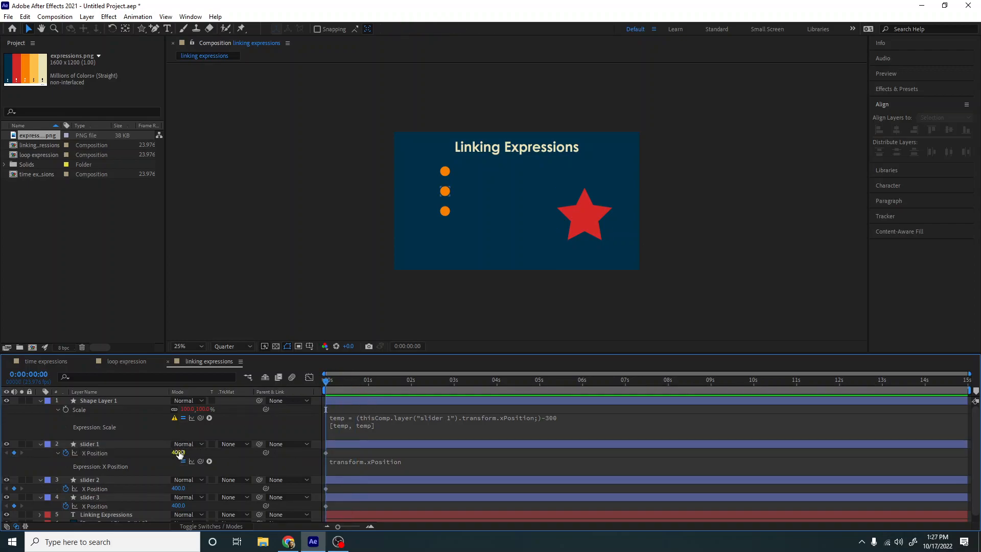
Check the Scale expression error and correct the first line to temp = thisComp.layer("slider 1").transform.xPosition-300; without parentheses.
click(175, 418)
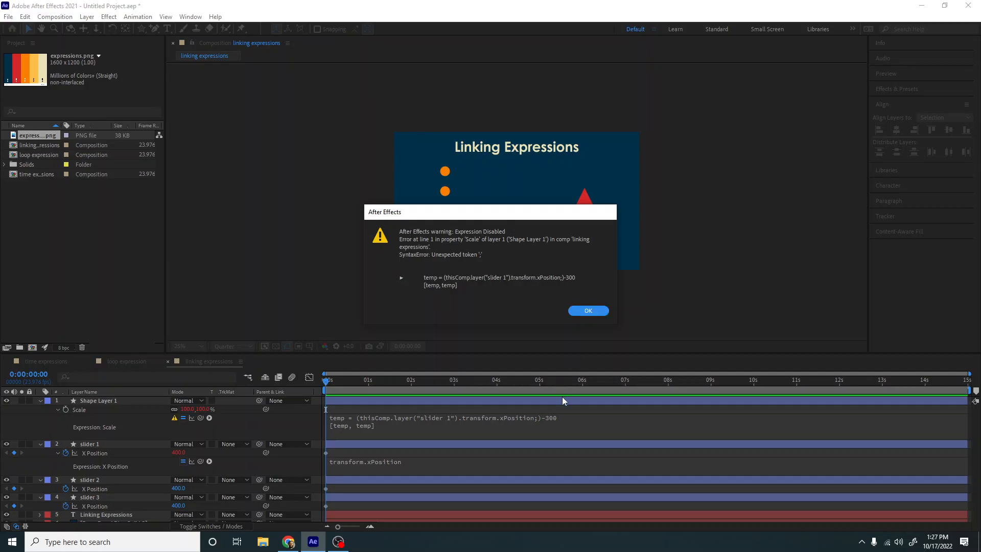
click(587, 310)
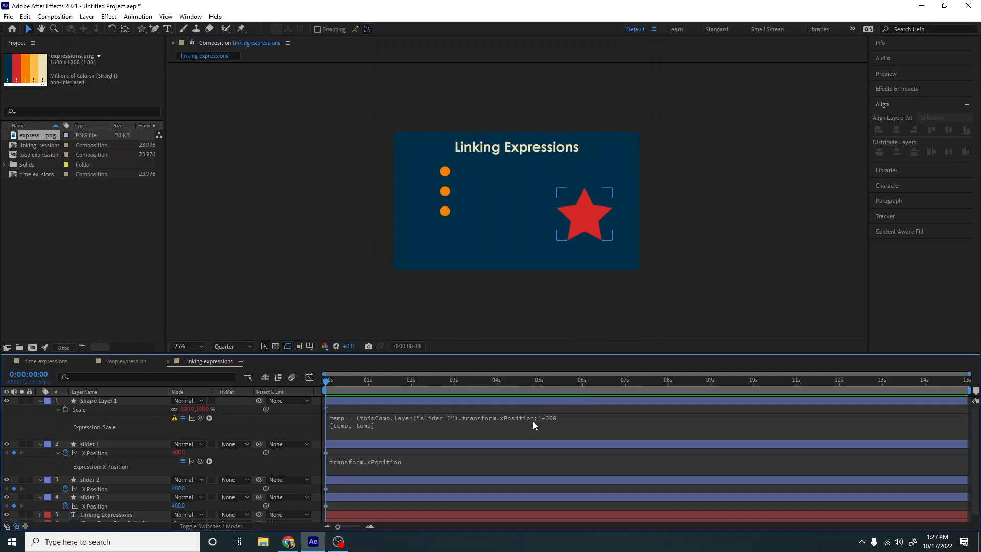
click(532, 421)
click(547, 416)
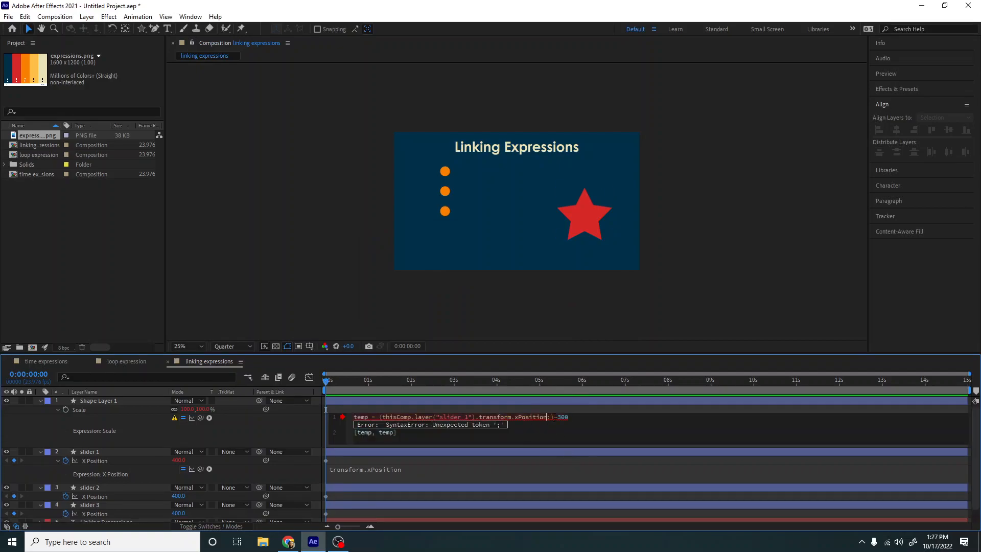
key(Delete)
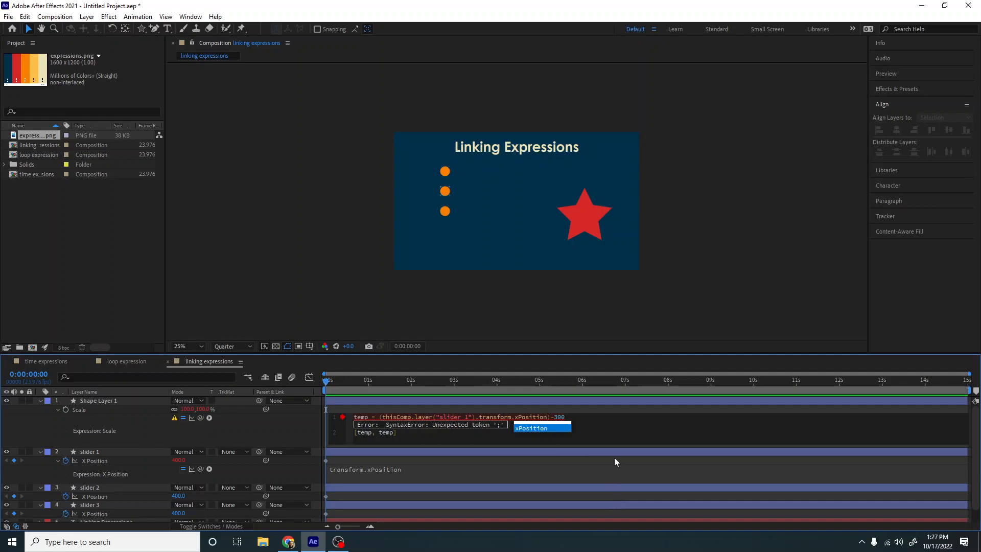
key(Delete)
key(Right)
key(Right)
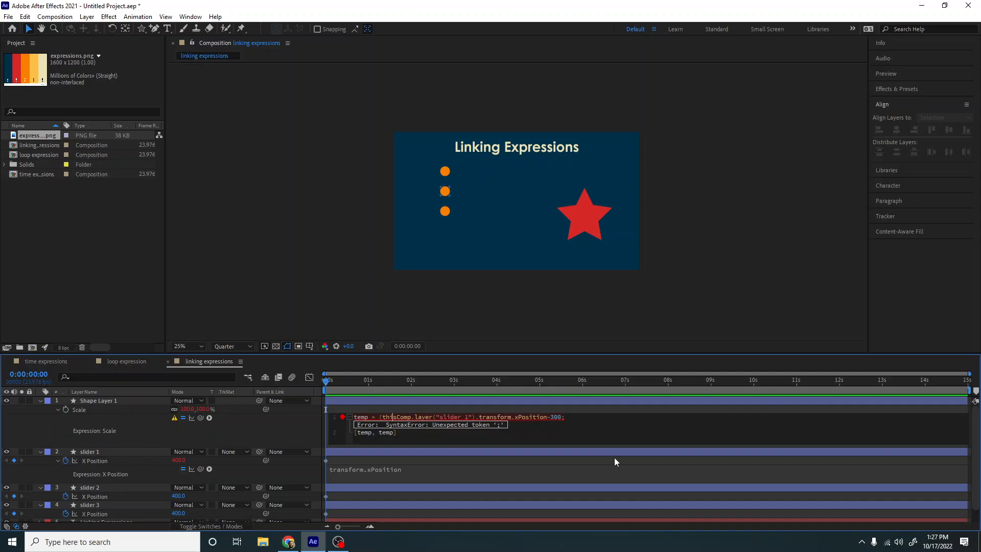
key(Left)
key(Left)
key(Left)
key(BackSpace)
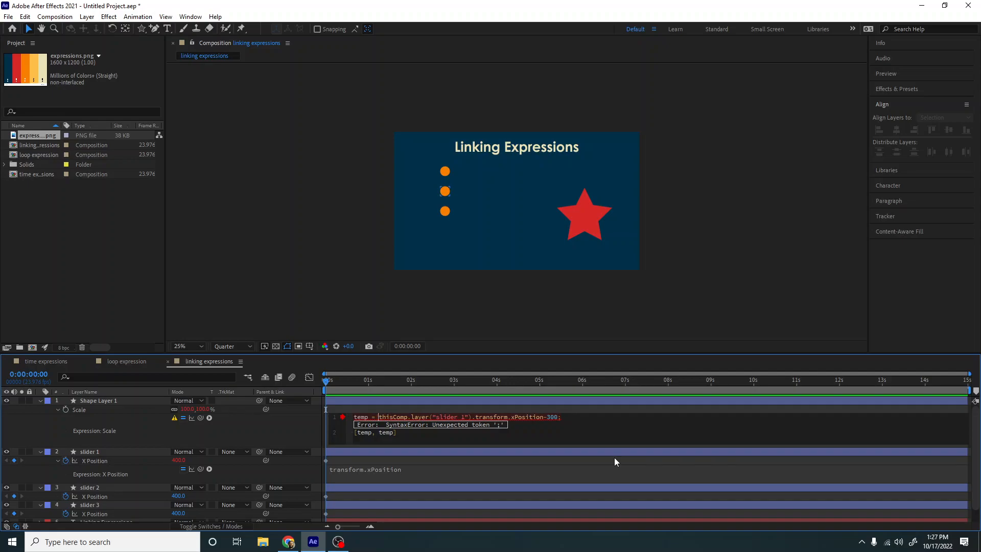
click(572, 401)
Test the star's scaling by changing slider 1's X Position, undo the change and enlarge the composition view to 50%.
drag(184, 459, 194, 461)
key(ctrl+z)
scroll(461, 195, up, 3)
scroll(400, 206, down, 2)
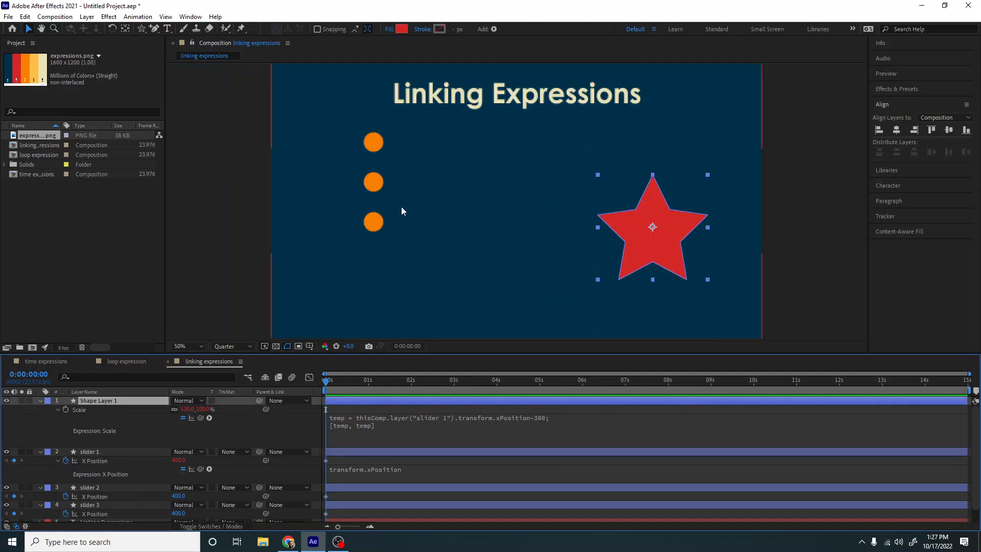
Nudge slider 1 right to test the star's scaling, then try the Scale expression without the temp assignment and the [temp, temp] line.
mouse_move(376, 183)
mouse_down()
mouse_move(391, 185)
mouse_move(356, 183)
mouse_move(406, 184)
mouse_move(348, 183)
mouse_move(403, 184)
mouse_move(380, 183)
mouse_up()
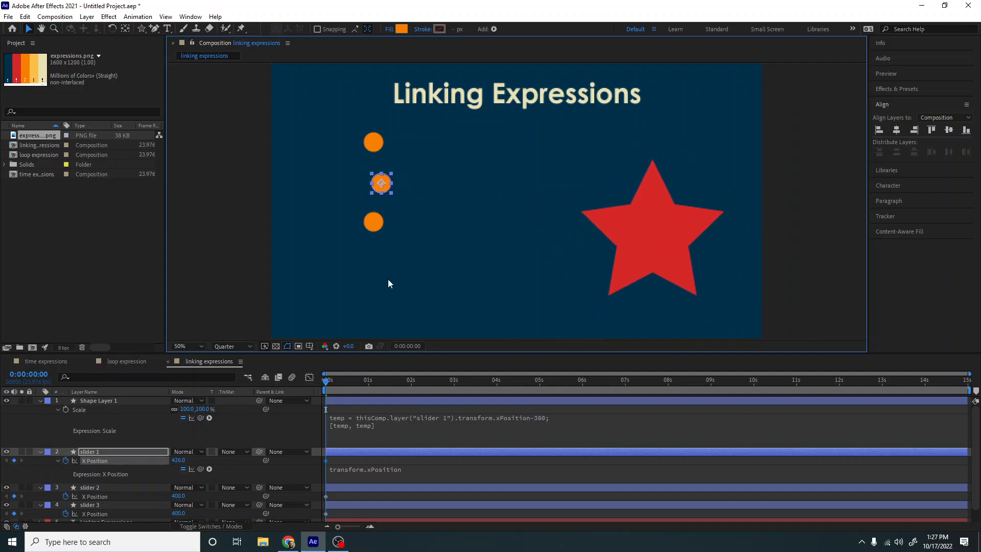
click(381, 419)
double_click(360, 418)
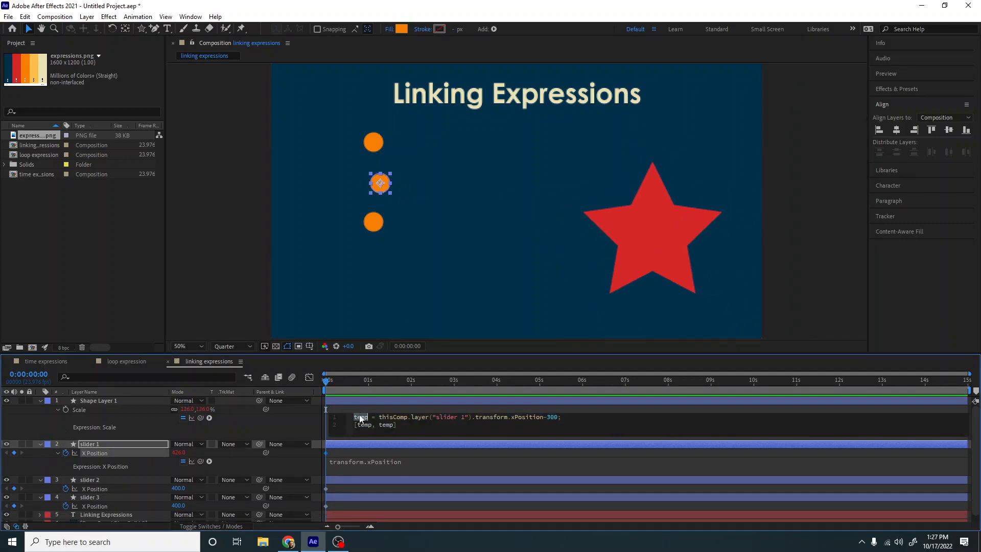
key(BackSpace)
drag(397, 425, 351, 425)
key(BackSpace)
key(BackSpace)
key(BackSpace)
click(378, 409)
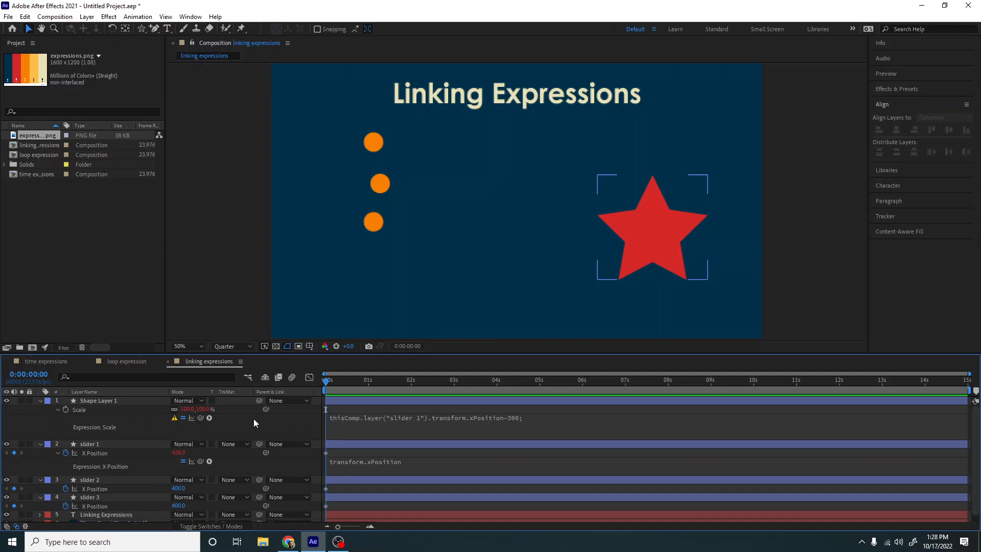
mouse_move(178, 453)
mouse_down()
mouse_move(195, 453)
mouse_move(193, 464)
mouse_up()
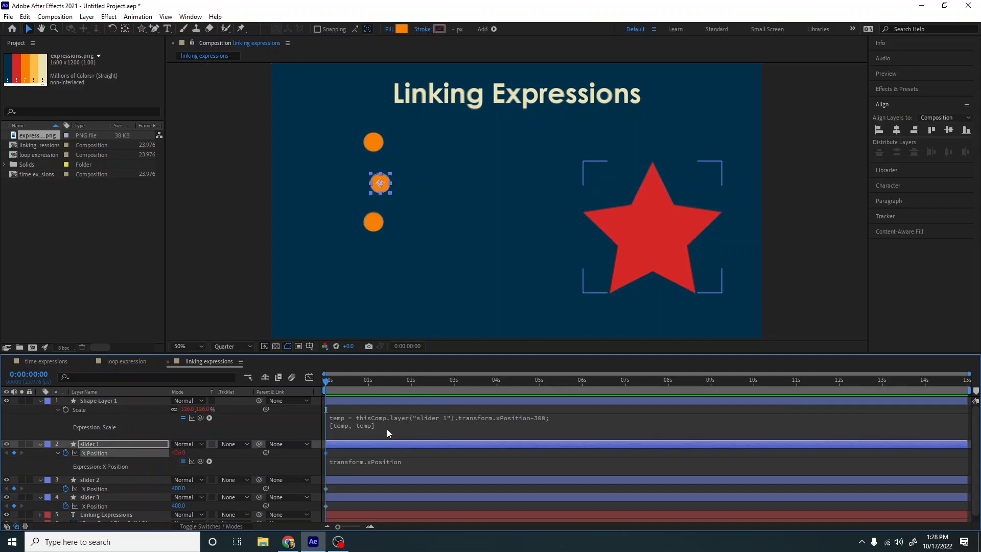
Examine the temp variable, slider 1 reference and -300 offset in the star's Scale expression while lowering slider 1's X Position to 396.
click(388, 428)
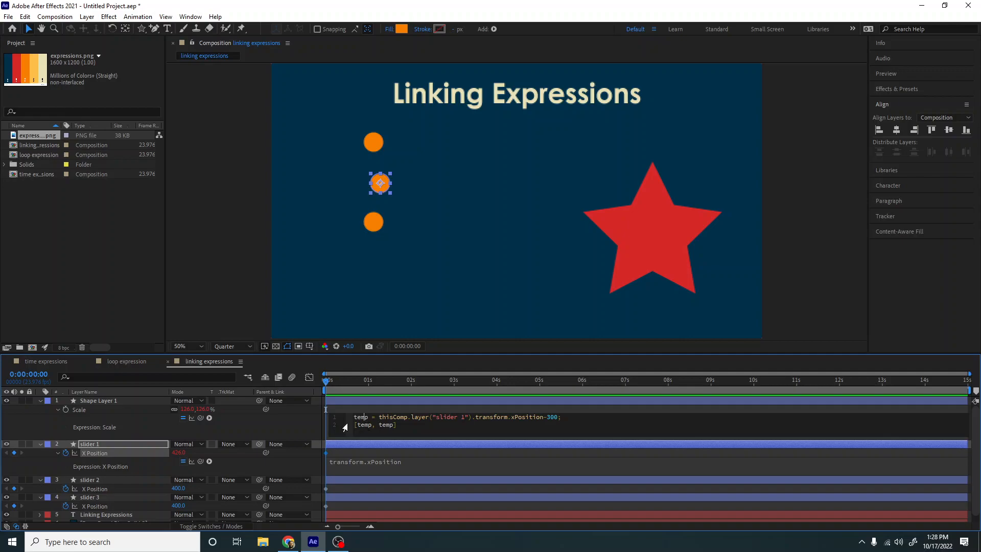
mouse_move(179, 453)
mouse_down()
mouse_move(204, 453)
mouse_move(164, 453)
mouse_move(180, 453)
mouse_up()
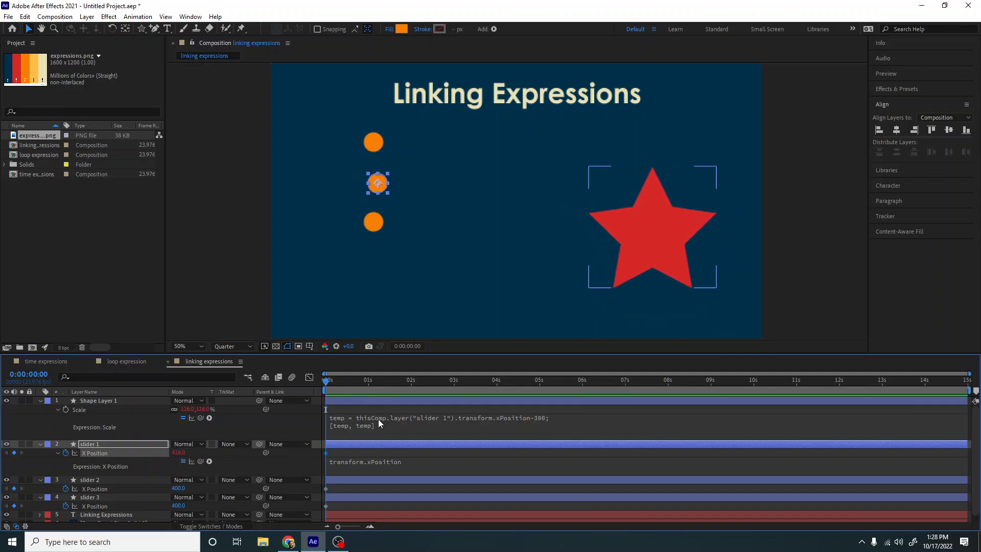
click(428, 422)
click(405, 419)
drag(408, 419, 469, 417)
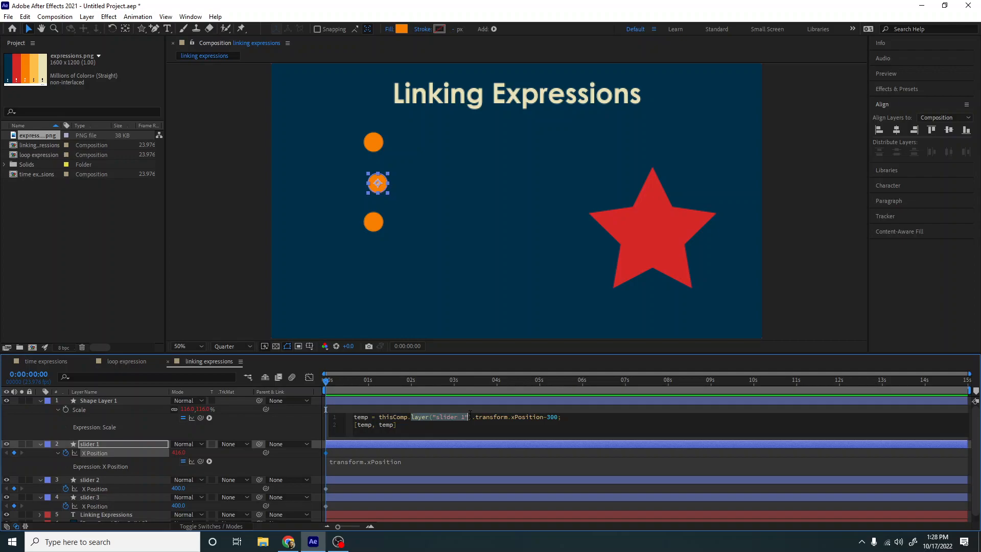
click(496, 417)
drag(508, 418, 550, 422)
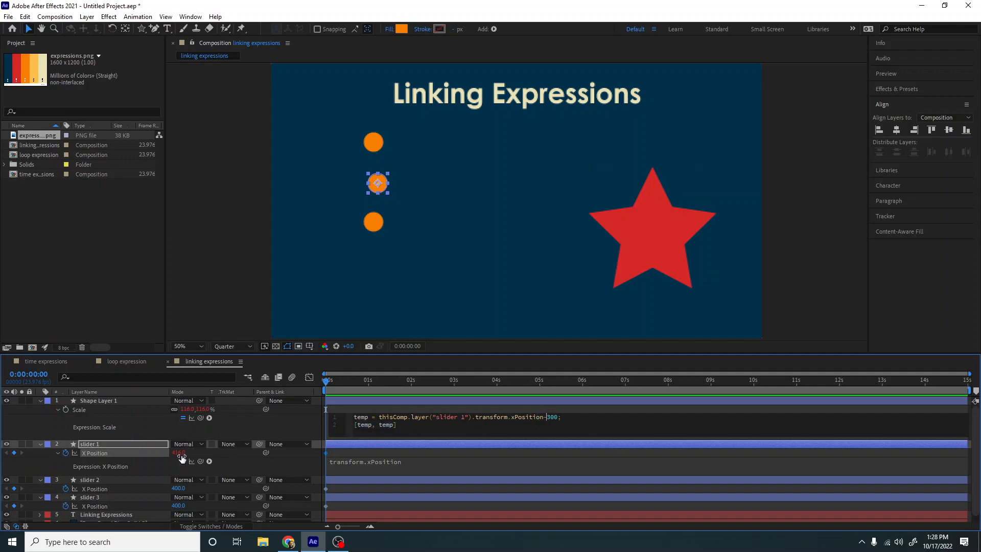
mouse_move(179, 455)
mouse_down()
mouse_move(233, 454)
mouse_move(173, 454)
mouse_move(179, 461)
mouse_up()
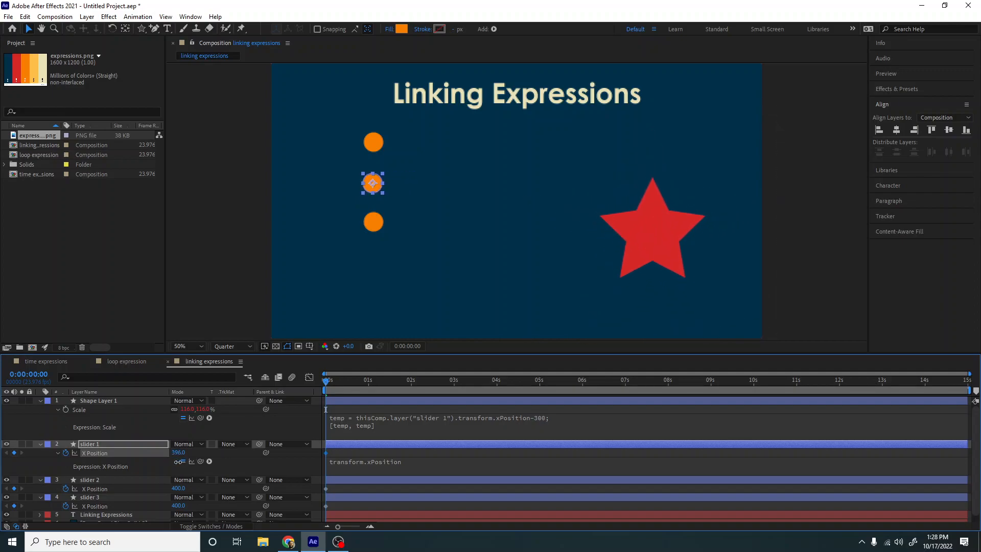
click(428, 459)
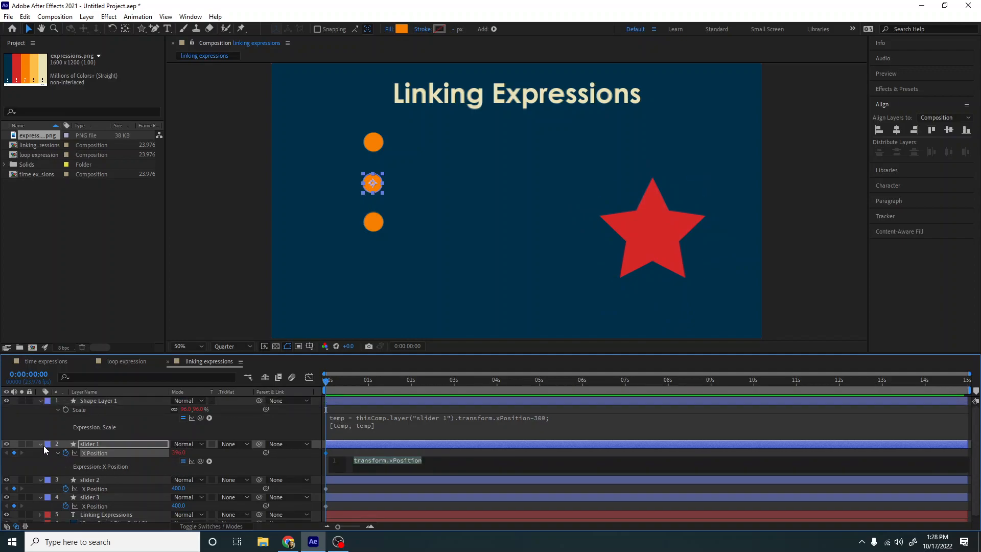
Collapse slider 1's properties and link the star's Opacity to slider 2's X Position, showing the resulting expression.
click(40, 444)
click(58, 450)
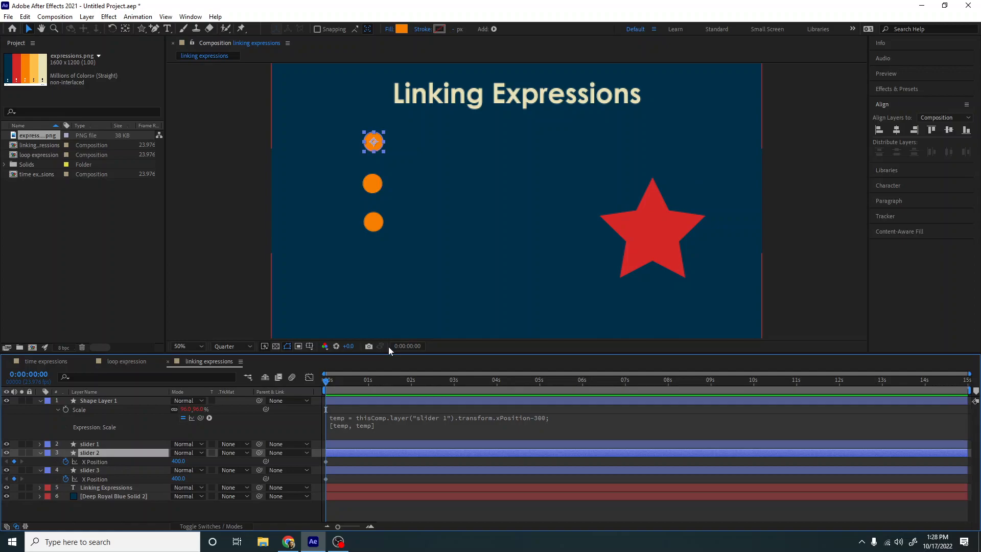
click(115, 400)
key(t)
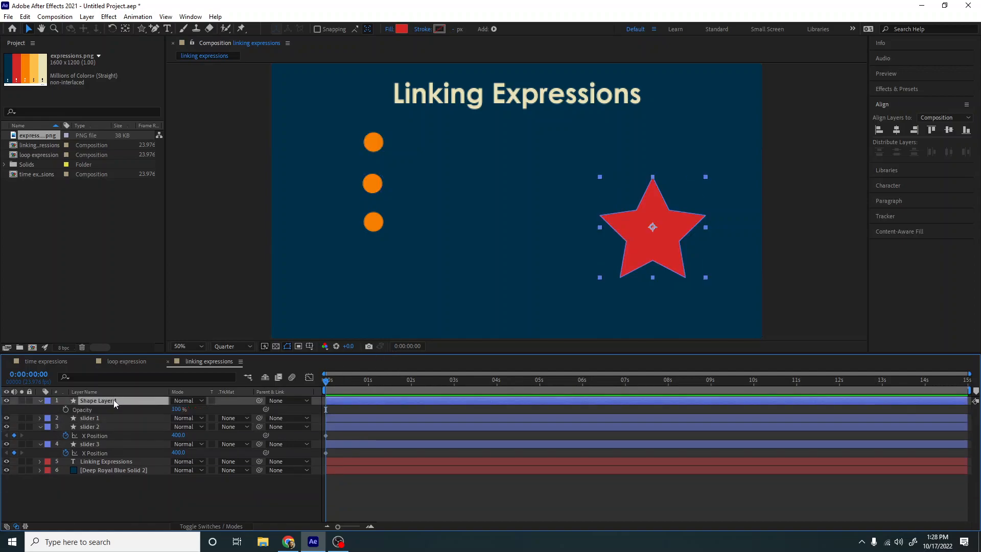
drag(265, 409, 112, 434)
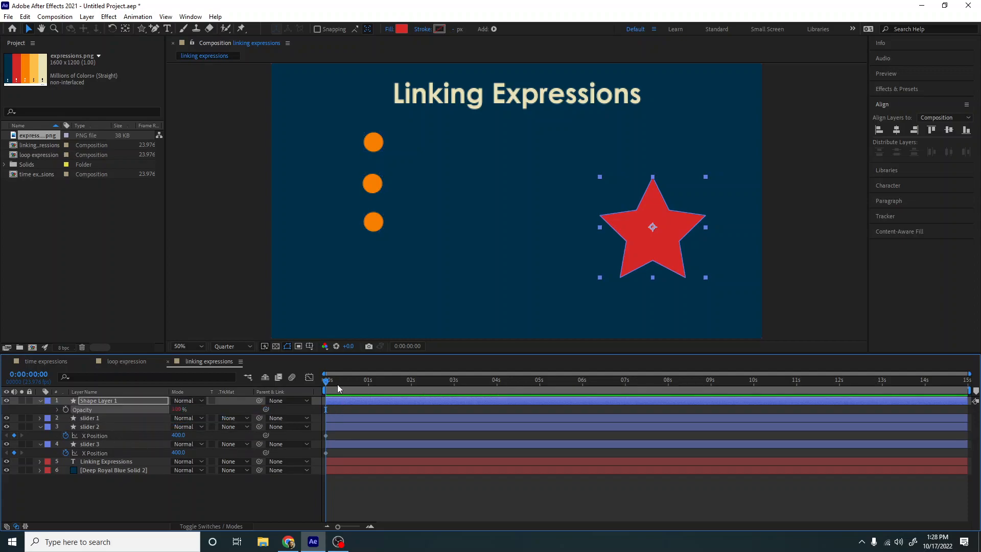
drag(335, 382, 324, 384)
click(57, 411)
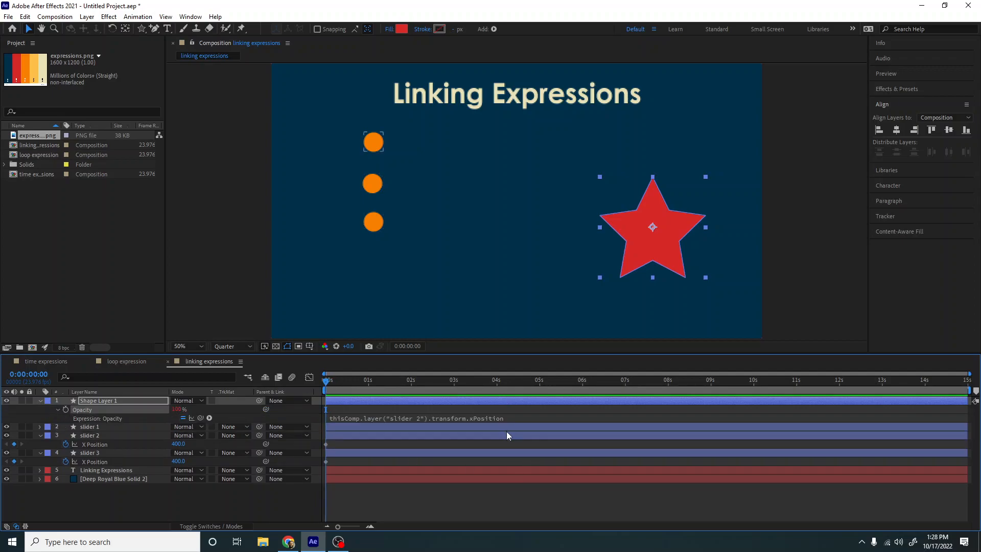
Subtract 400 from the slider 2 X Position reference in the star's Opacity expression.
click(510, 417)
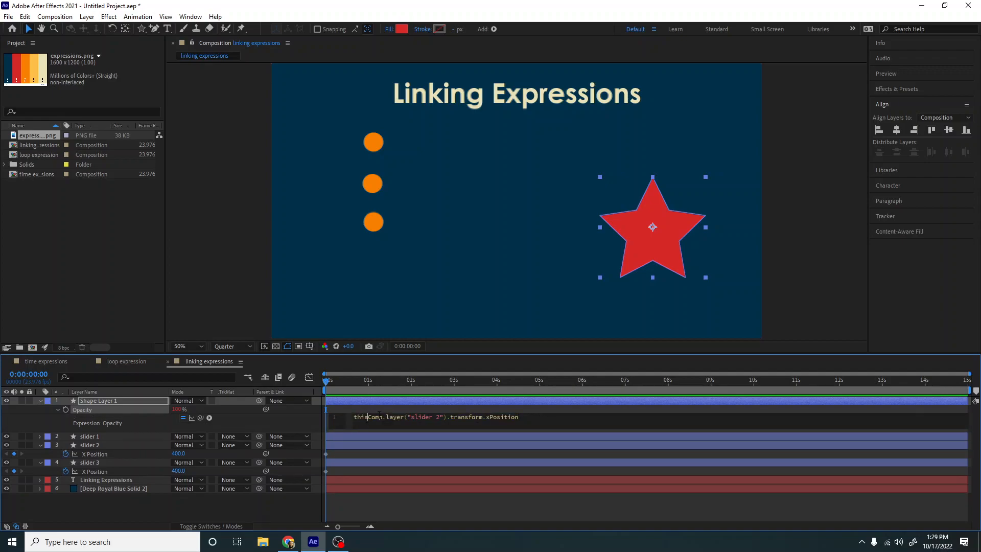
drag(384, 415, 446, 414)
click(511, 418)
key(BackSpace)
text(400)
click(551, 402)
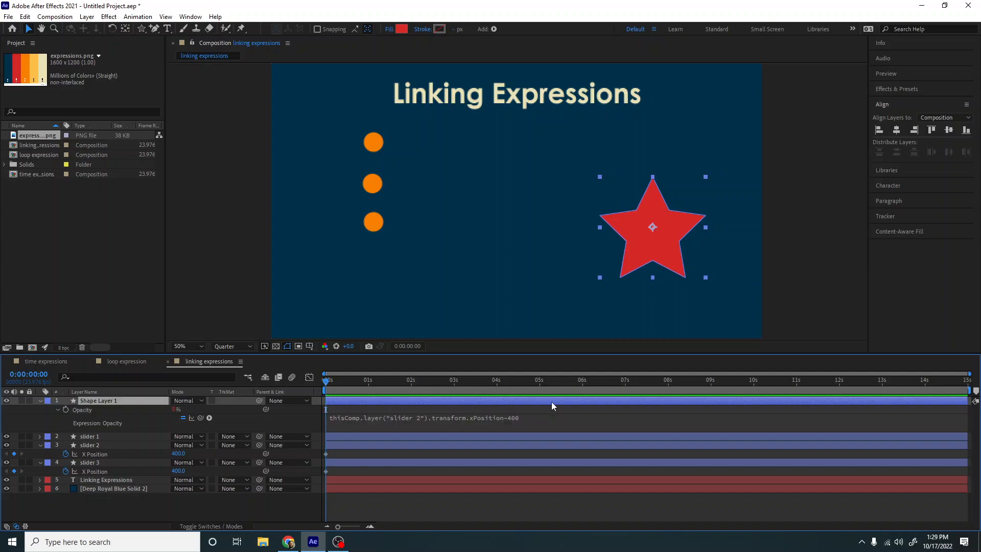
Test both links by moving slider 1 right in the composition and slider 2 to an X Position of about 557.
mouse_move(183, 454)
mouse_down()
mouse_move(253, 450)
mouse_move(136, 446)
mouse_move(228, 445)
mouse_move(175, 445)
mouse_up()
click(367, 185)
mouse_move(370, 190)
mouse_down()
mouse_move(396, 190)
mouse_move(385, 190)
mouse_up()
click(376, 148)
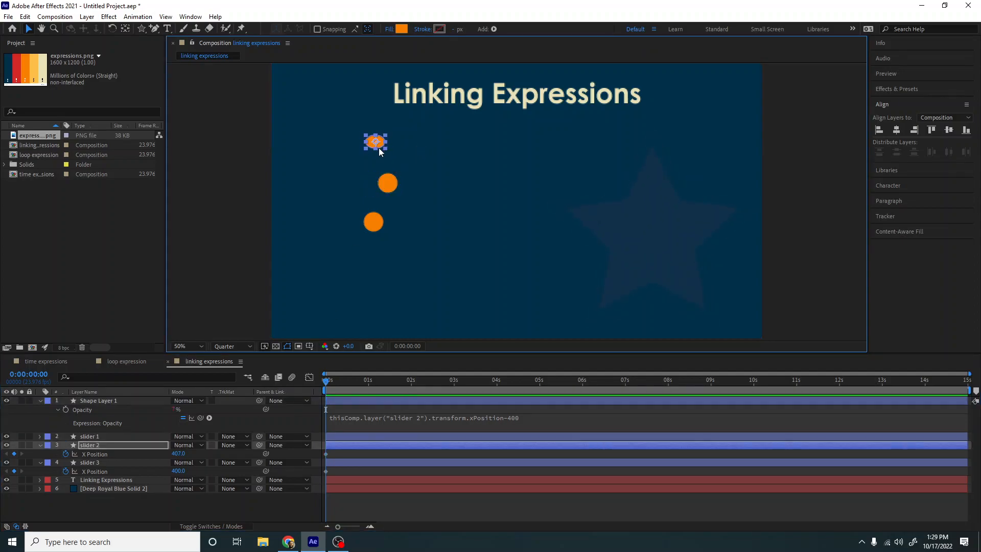
drag(375, 149, 424, 149)
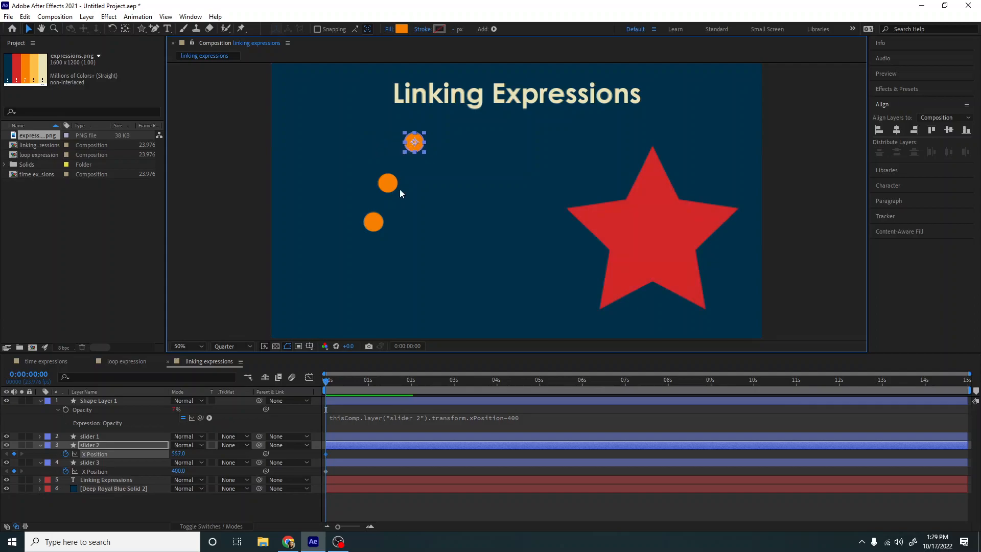
Test the star's scale and opacity by moving sliders 1 and 2 further, and undo these moves.
click(389, 187)
drag(389, 186, 355, 187)
click(413, 143)
mouse_move(413, 143)
mouse_down()
mouse_move(372, 140)
mouse_move(416, 139)
mouse_up()
drag(365, 182, 385, 180)
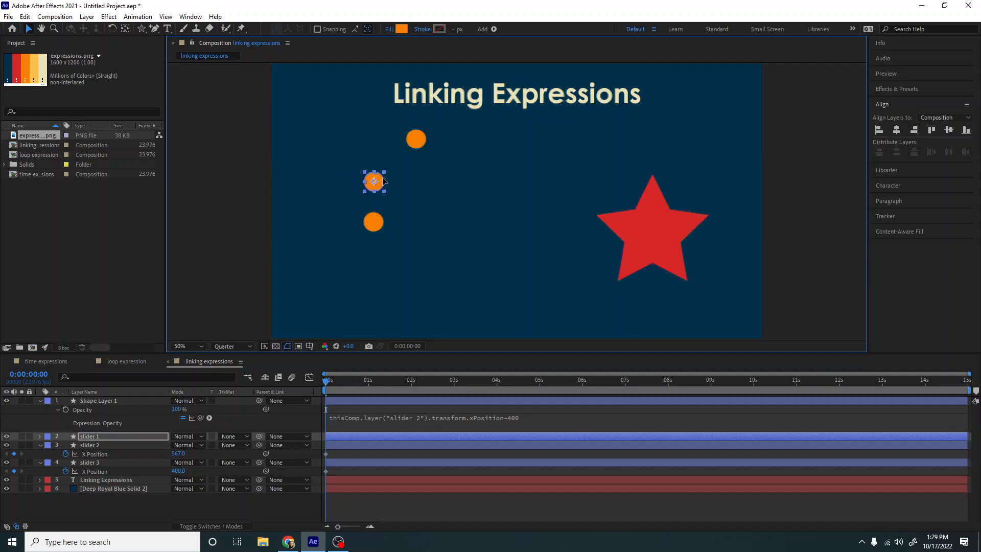
click(415, 144)
key(ctrl+z)
key(ctrl+z)
key(ctrl+z)
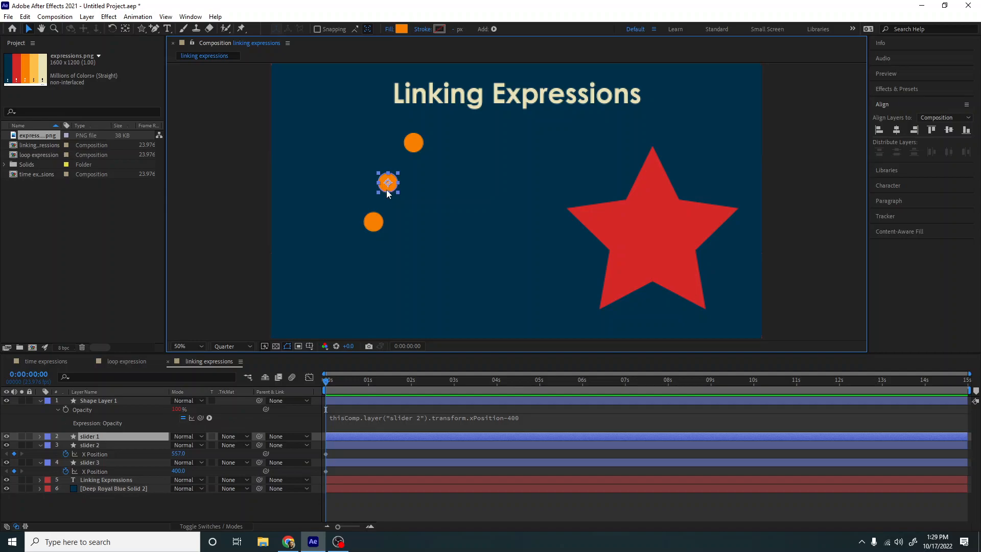
Move slider 1 back above slider 3 and slider 2 back to an X Position of about 415.
drag(389, 194, 376, 194)
click(413, 145)
drag(413, 146, 376, 145)
click(374, 184)
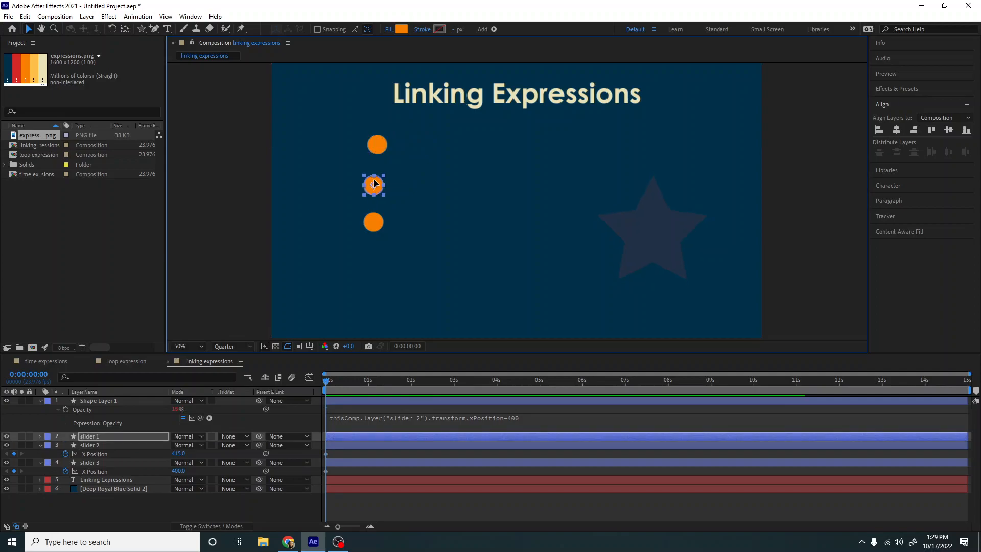
click(377, 148)
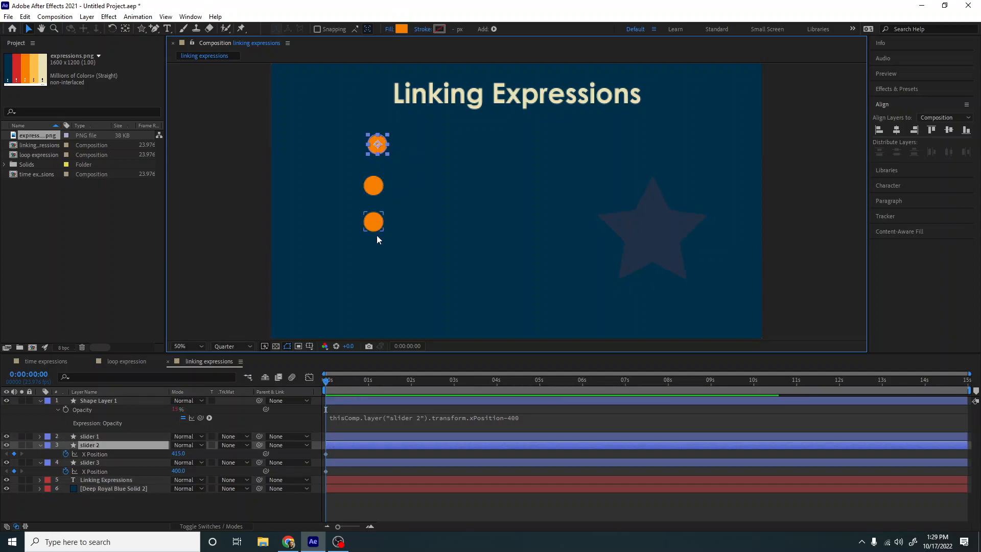
Apply the Gaussian Blur effect to the star's shape layer.
click(102, 401)
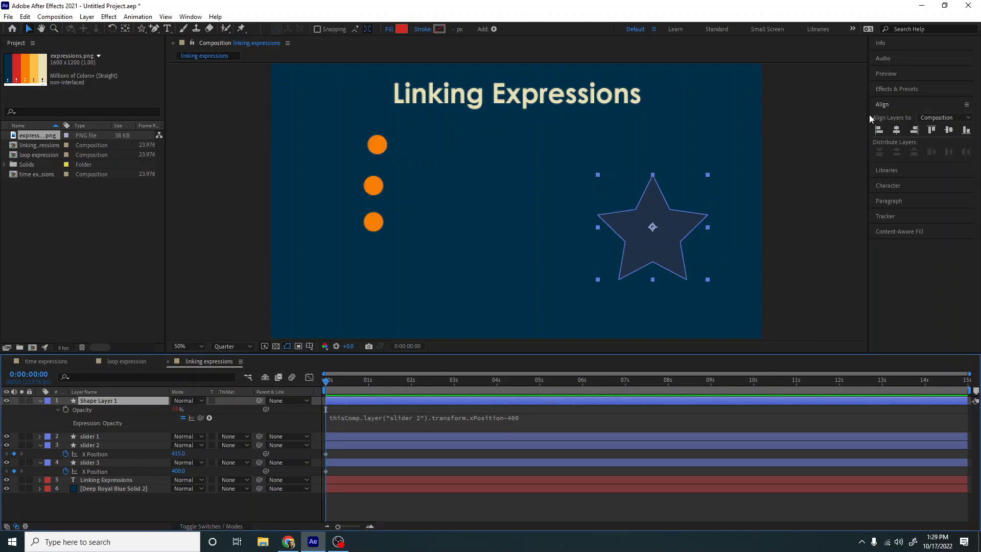
click(888, 89)
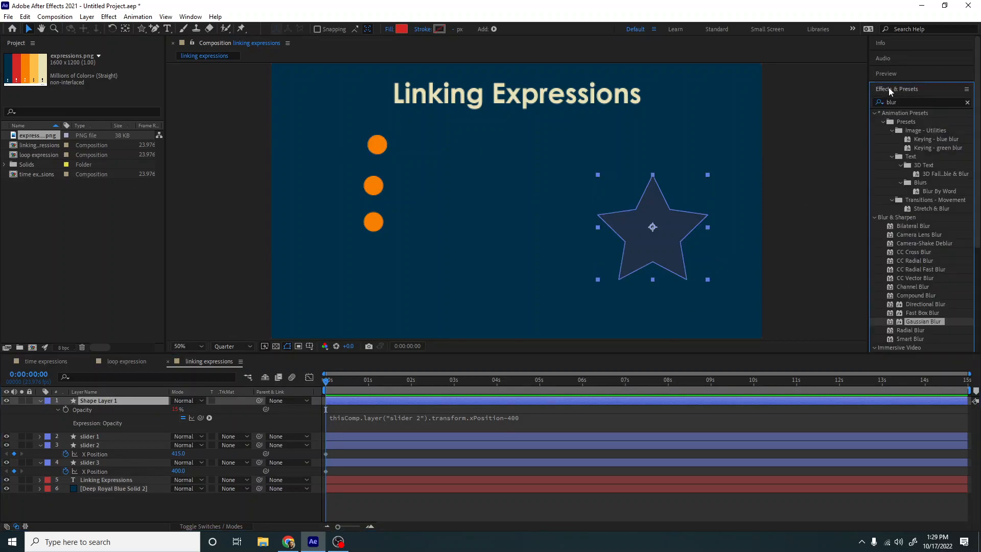
click(902, 101)
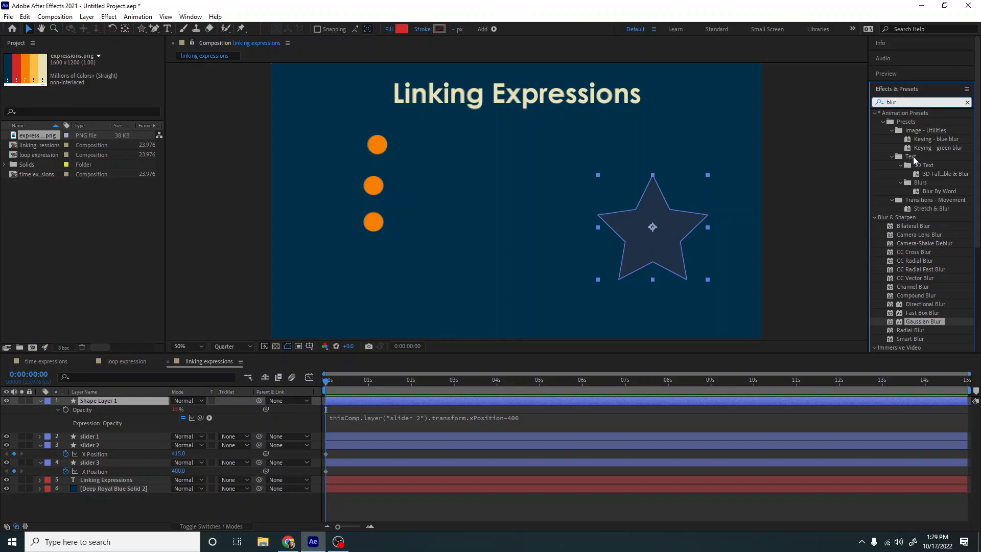
drag(923, 321, 115, 400)
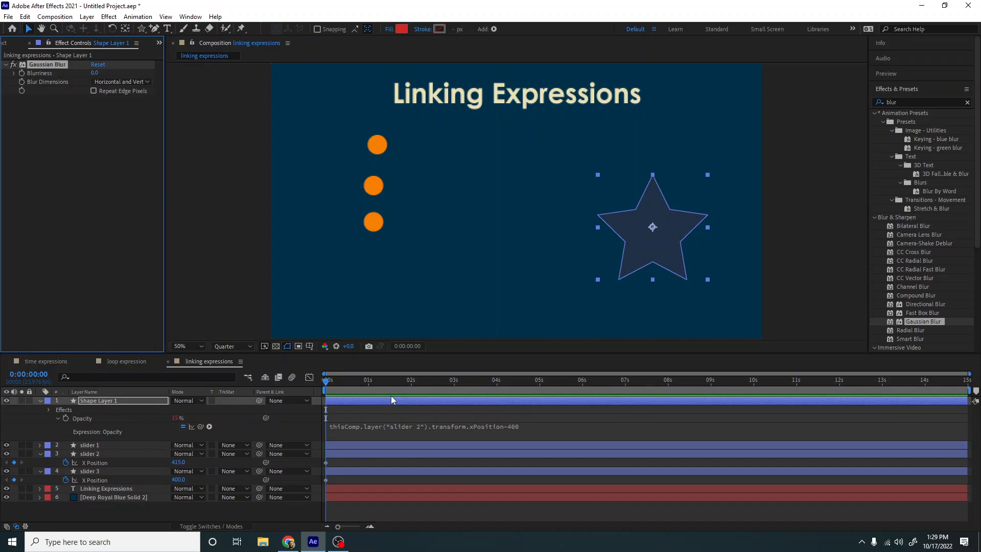
At 0:00:03:14, clear slider 2's X Position keyframes, enable keyframing again and set its X Position to about 554.
drag(371, 385, 480, 379)
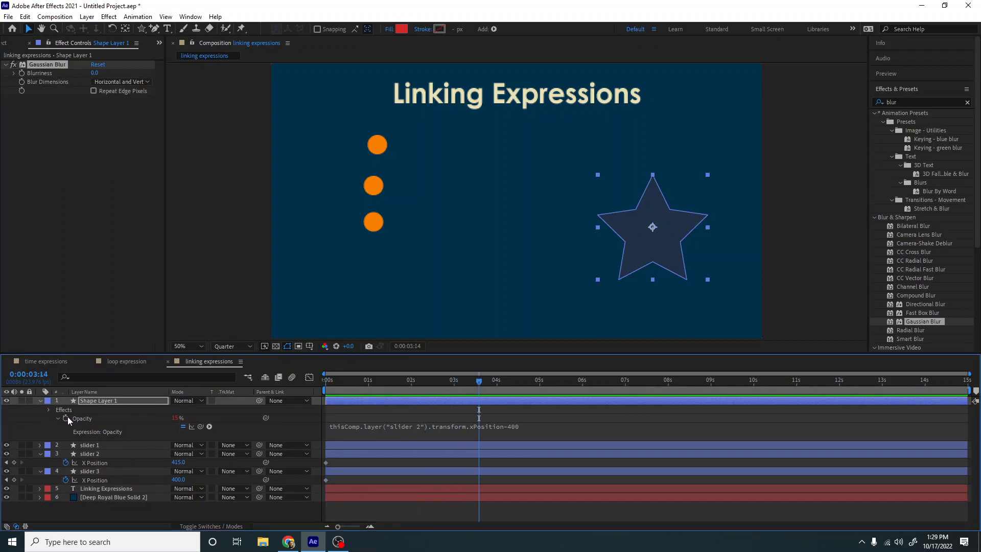
drag(178, 462, 276, 462)
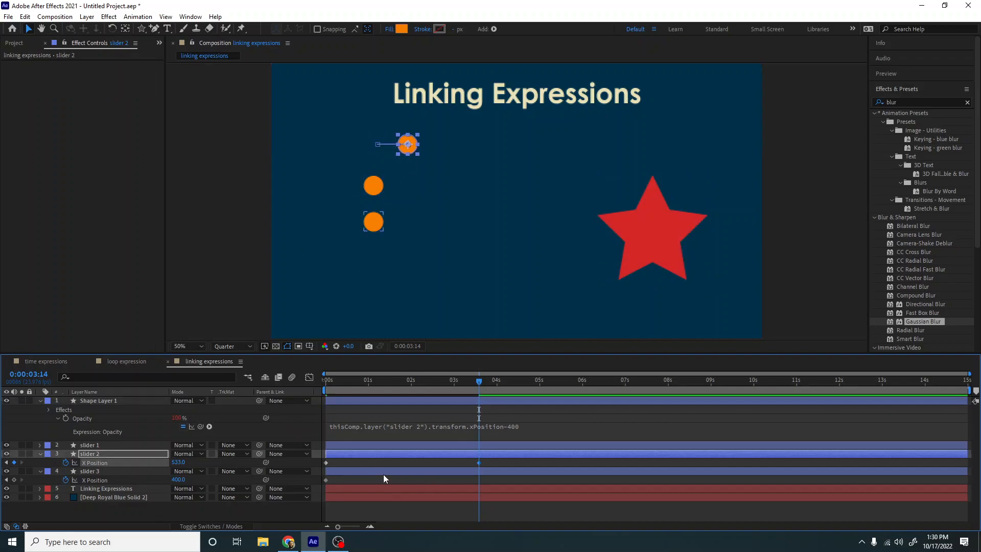
click(66, 463)
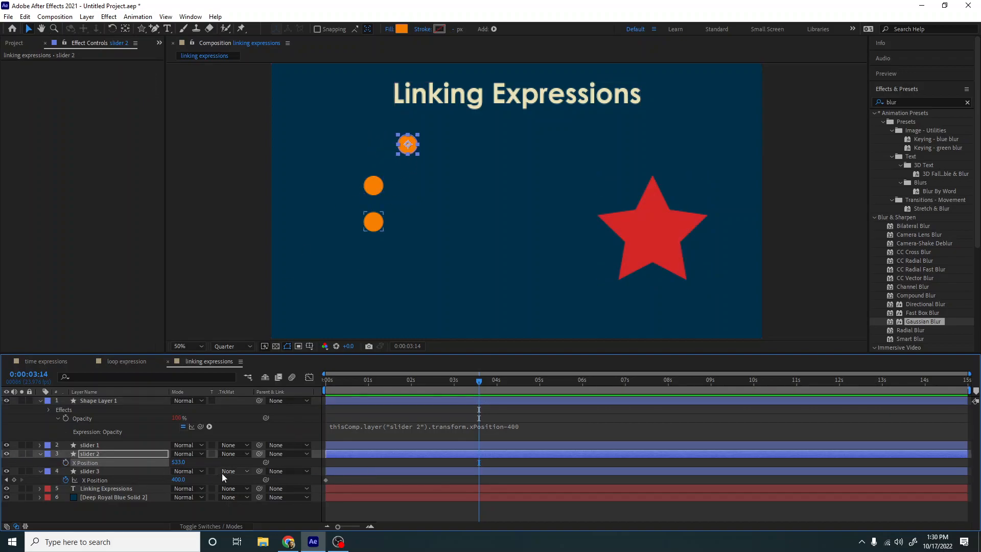
drag(178, 462, 137, 461)
click(66, 462)
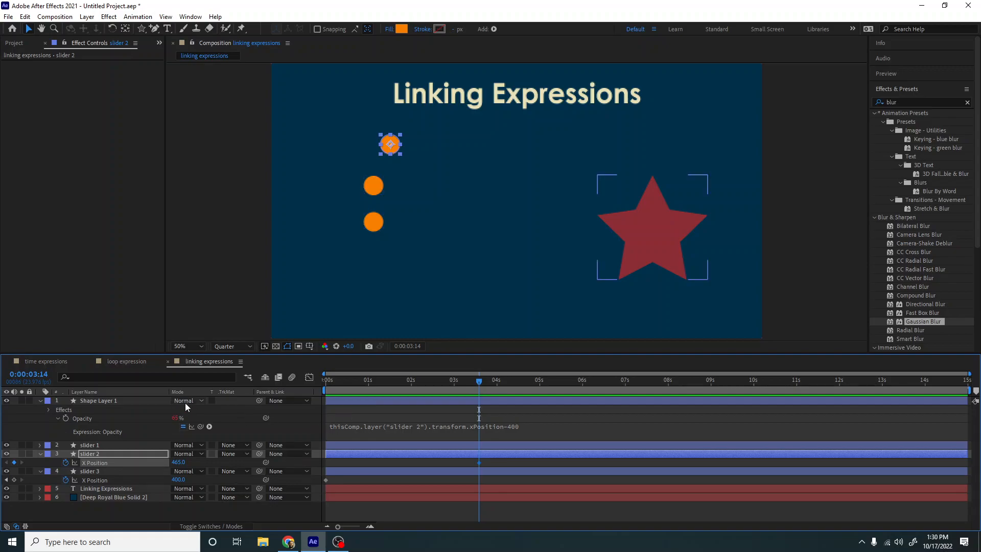
drag(178, 462, 226, 460)
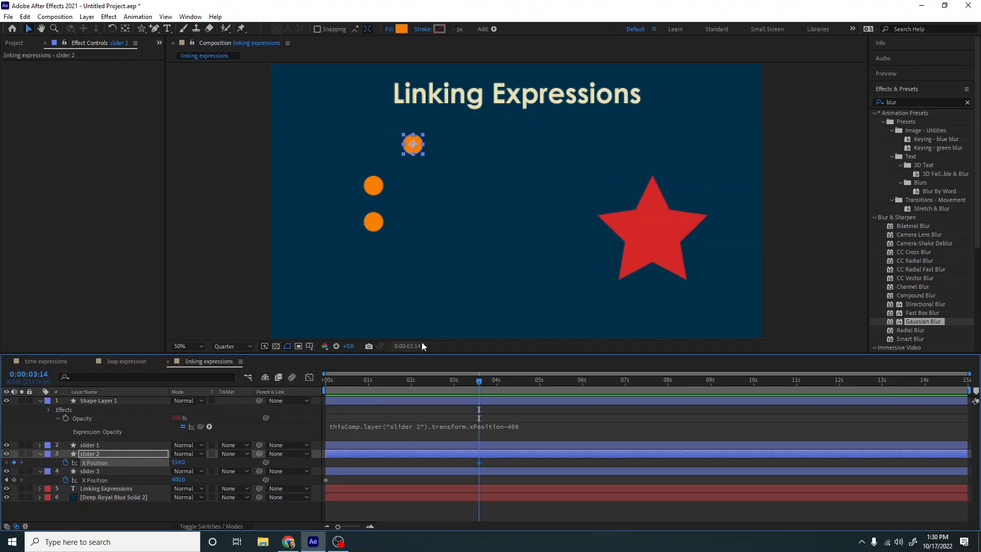
Enable keyframing for the Gaussian Blur's Blurriness on the star and select the star's layer.
click(95, 401)
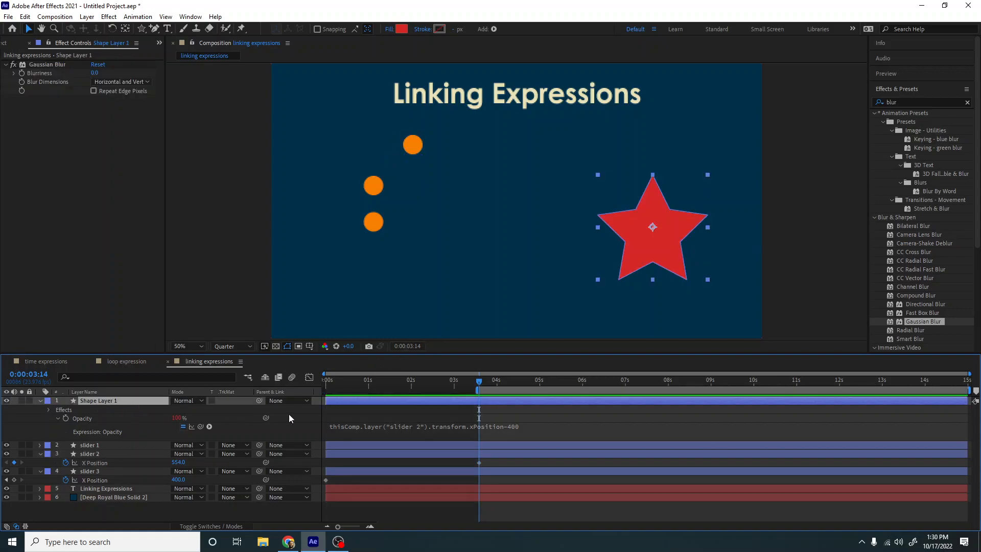
drag(423, 389, 325, 389)
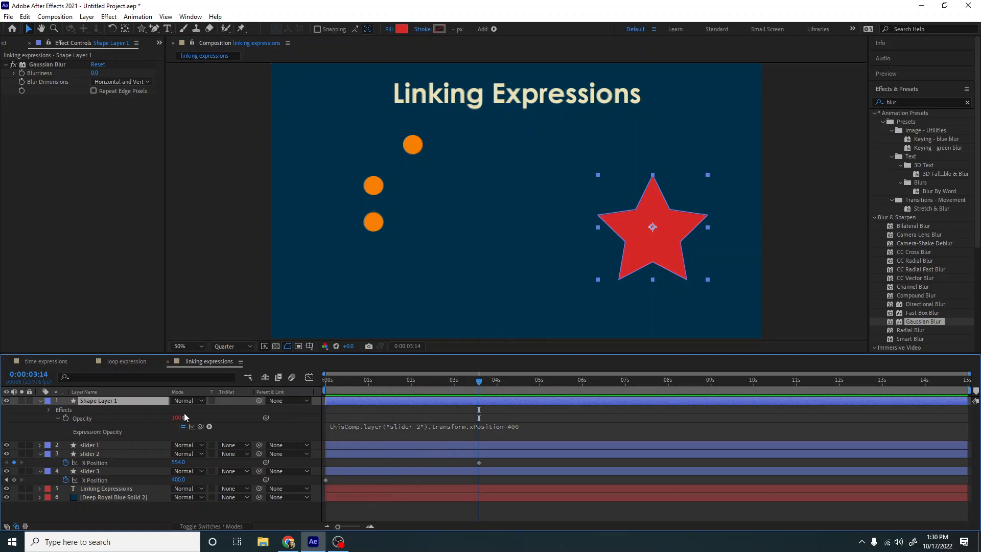
click(22, 73)
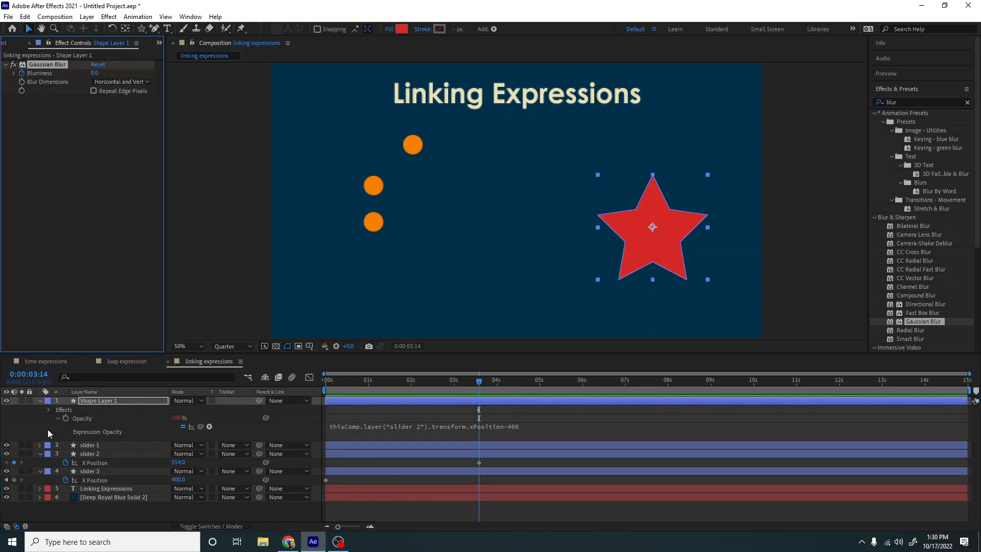
click(86, 388)
click(96, 400)
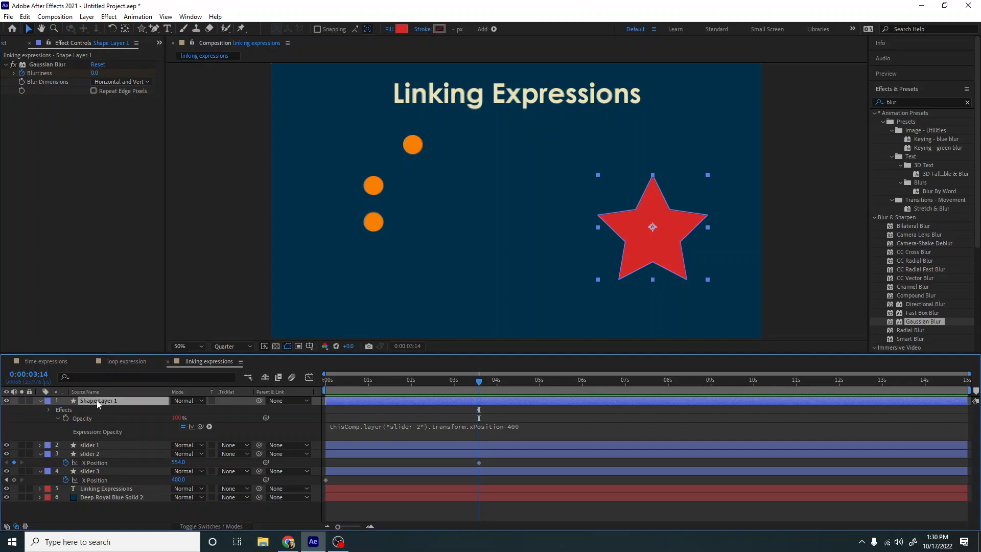
Turn off keyframing for the star's Gaussian Blur Blurriness and link it to slider 3's X Position.
key(u)
click(74, 418)
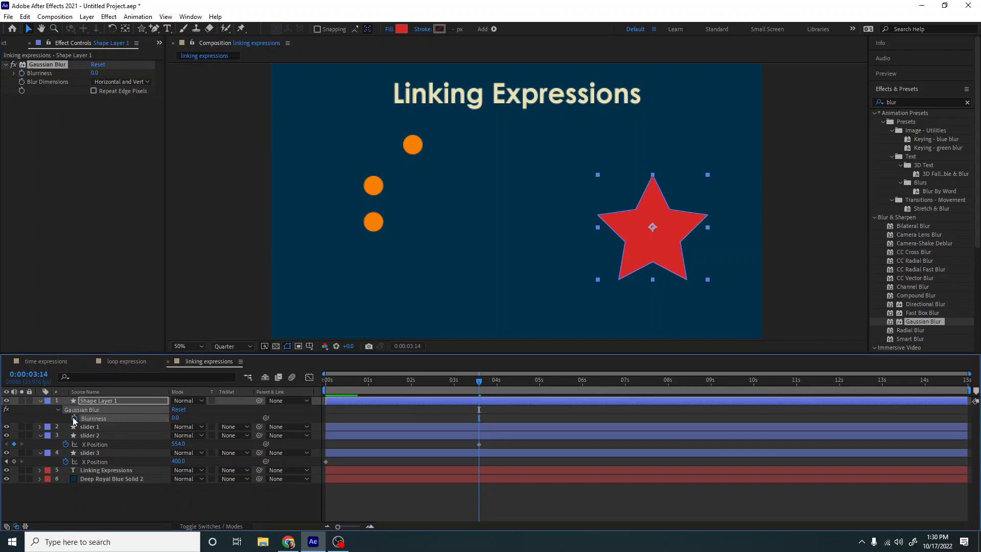
drag(268, 417, 112, 461)
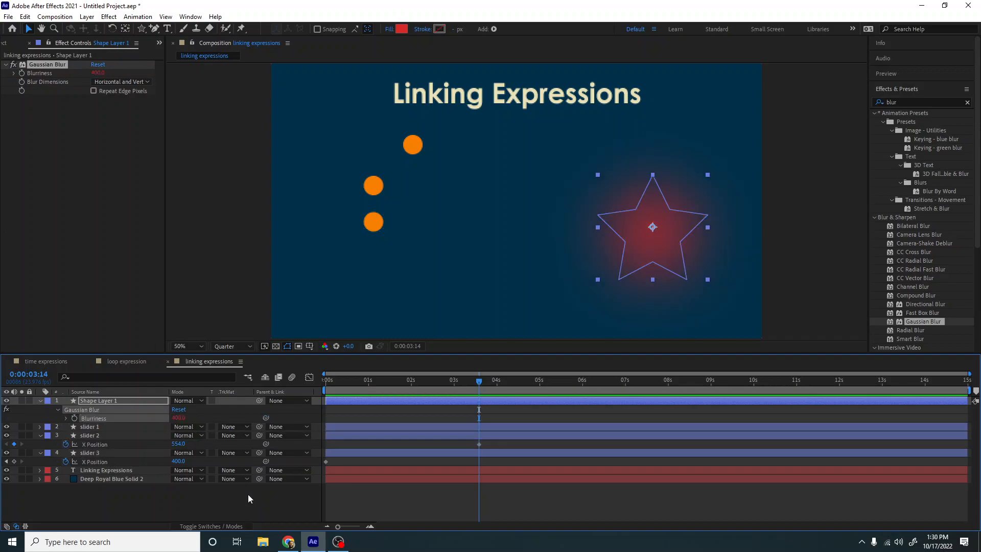
click(279, 496)
At 0:00:00:00, append -400 to the star's Blurriness expression.
drag(383, 389, 326, 390)
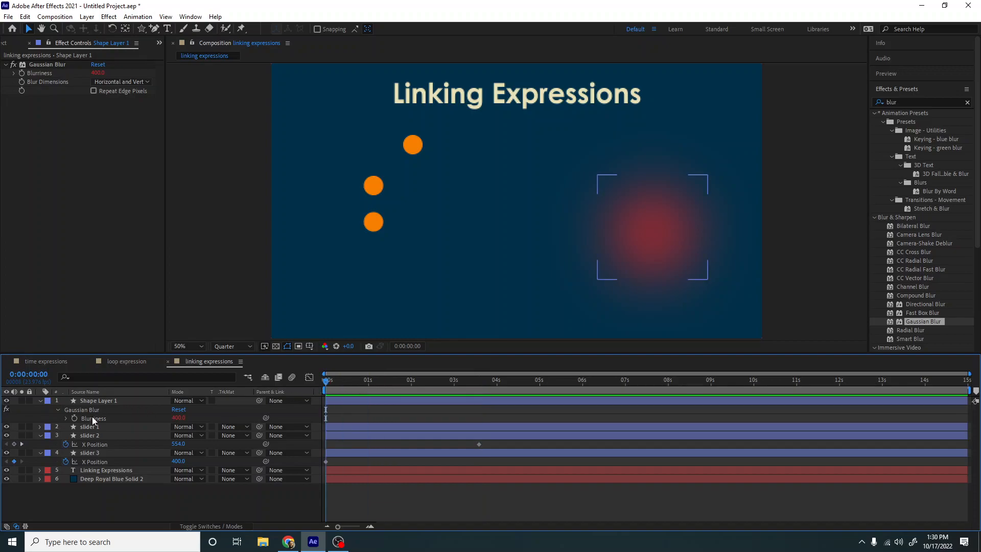
click(66, 418)
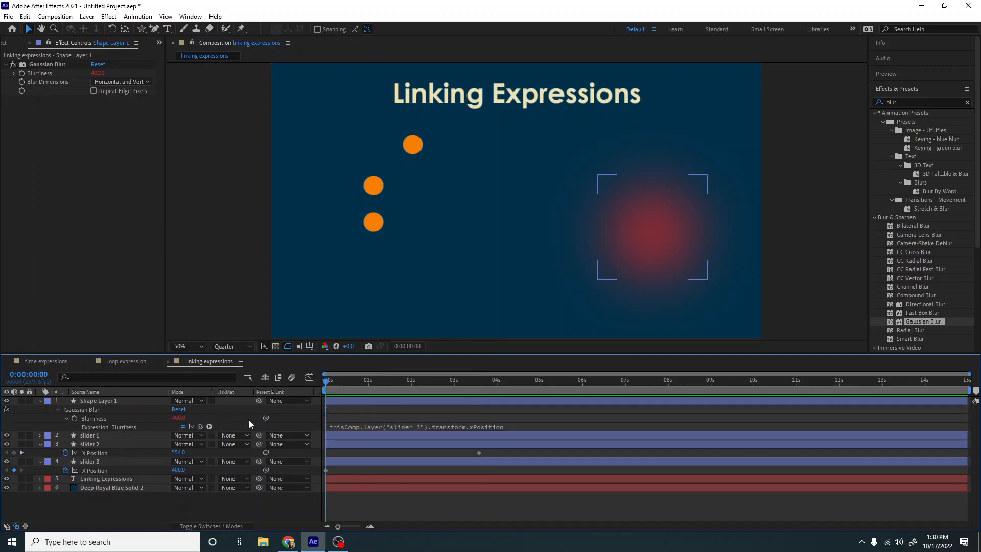
click(523, 424)
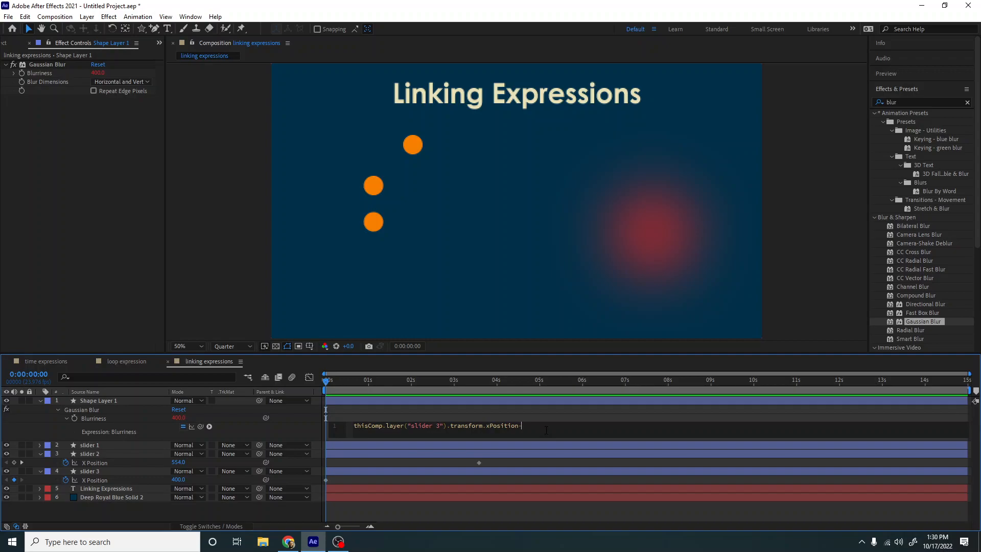
text(-400)
click(528, 517)
Try out the blur link by adjusting slider 3's X Position at 0:00:00:00, leaving it at 405.
click(154, 479)
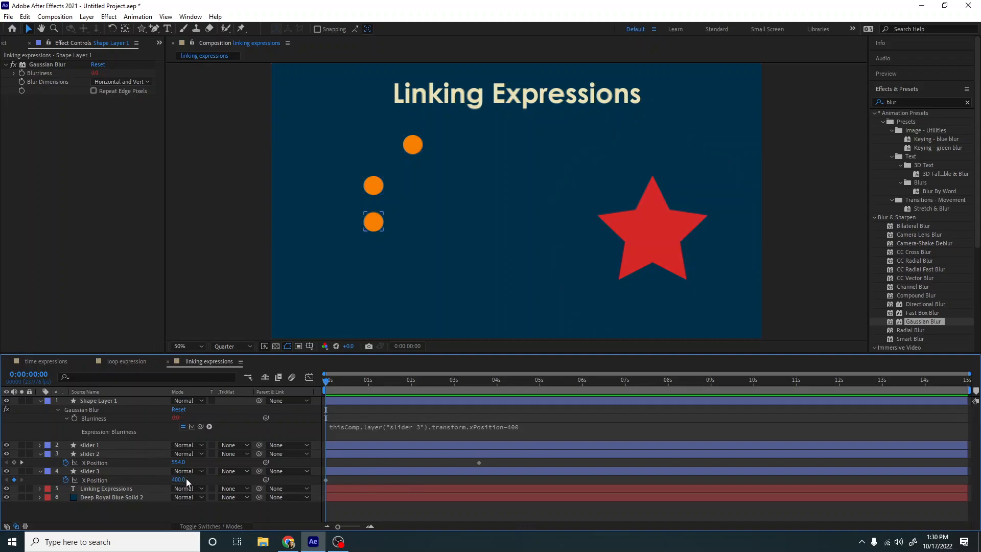
mouse_move(186, 479)
mouse_down()
mouse_move(290, 477)
mouse_move(173, 470)
mouse_up()
click(151, 509)
Reveal slider 1's position properties and set slider 2's X Position to 400 at 0:00:00:00.
click(118, 444)
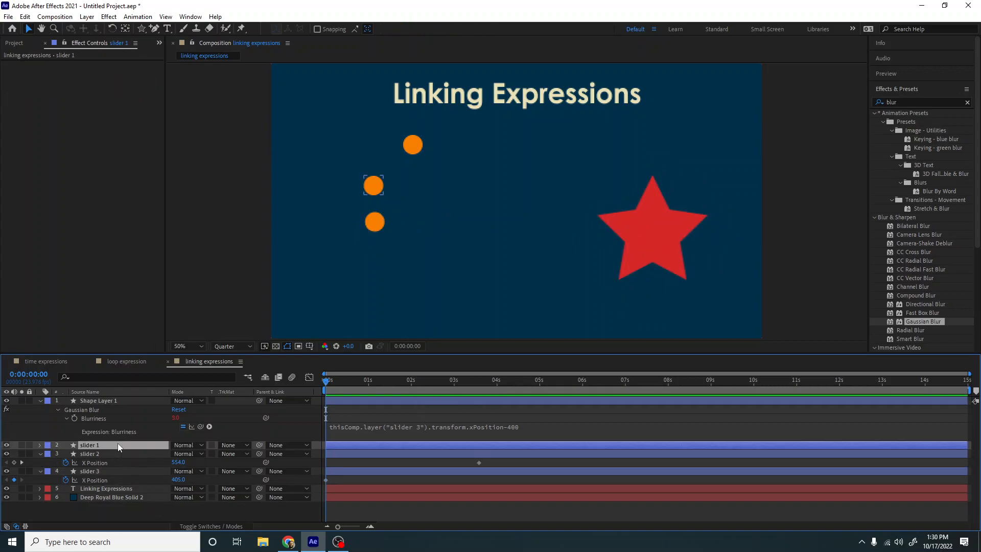
key(p)
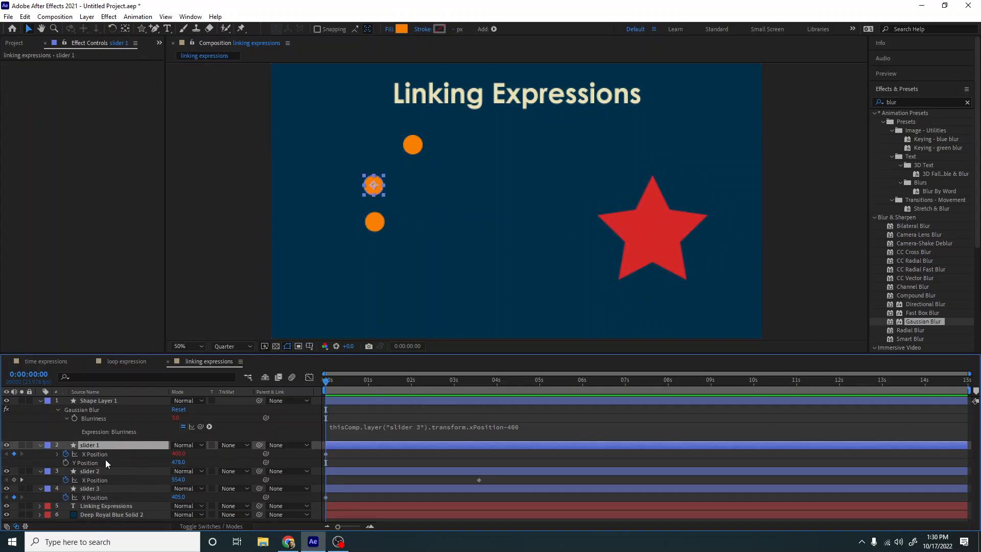
click(179, 479)
text(400)
key(Return)
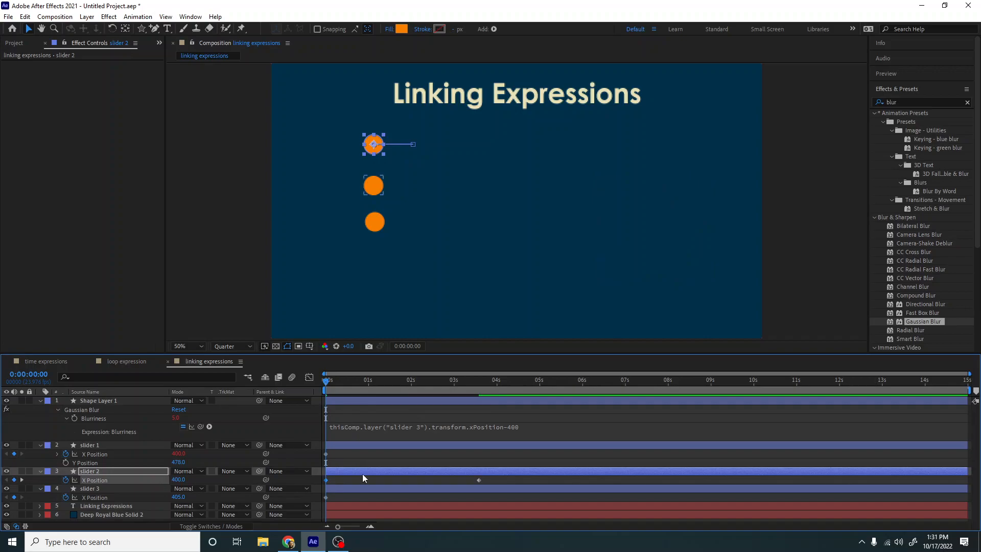
Move slider 2's second X Position keyframe to 0:00:01:00 and set its value to 500.
drag(480, 479, 374, 485)
drag(335, 380, 154, 483)
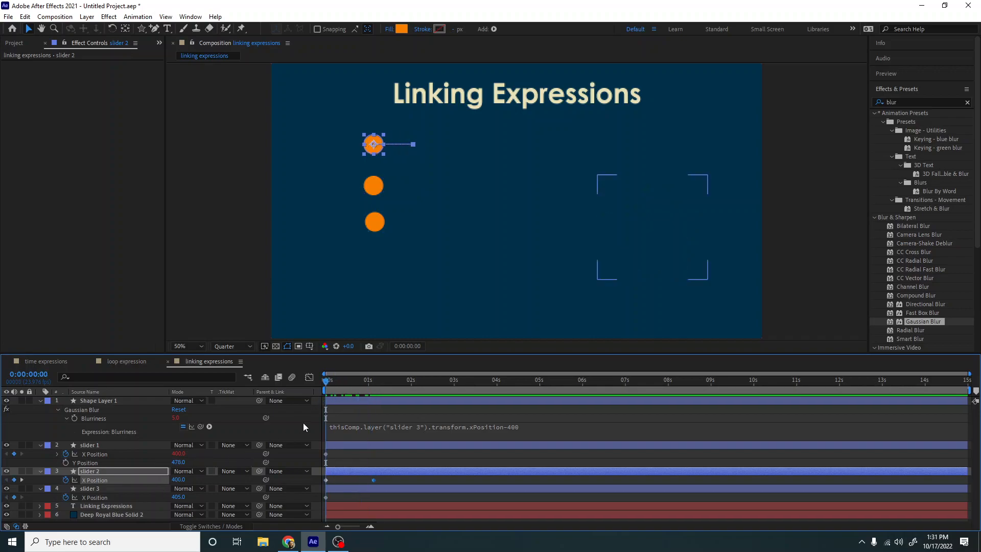
drag(335, 382, 371, 388)
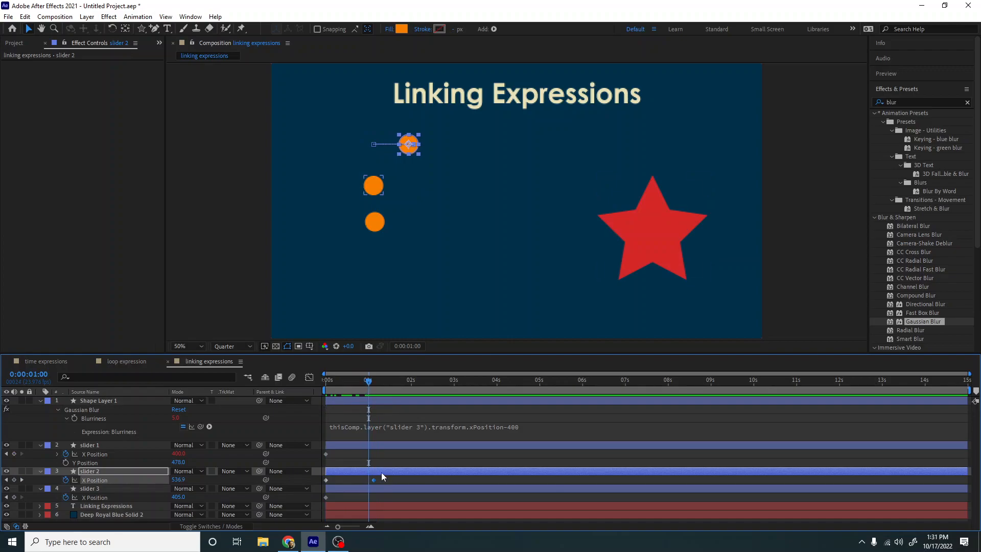
drag(373, 479, 369, 480)
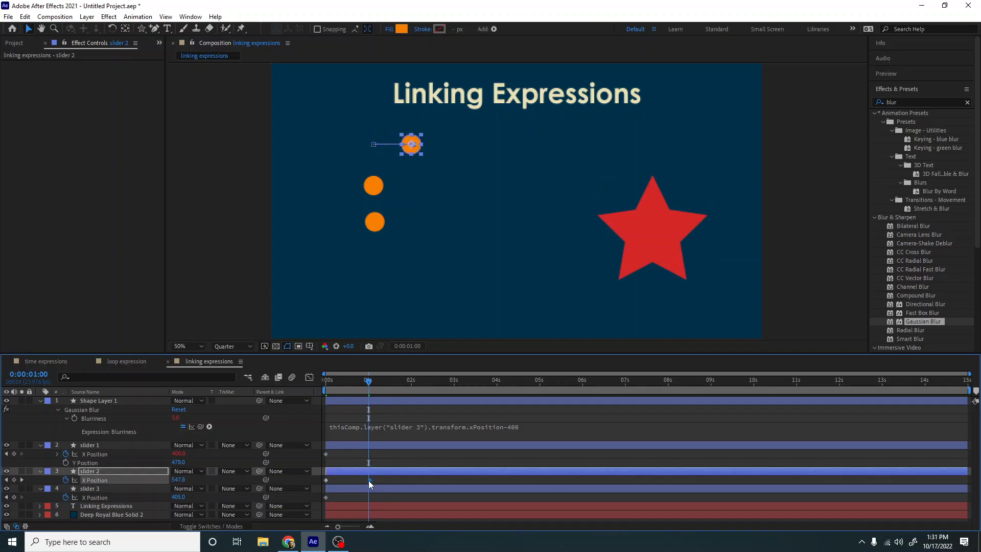
click(184, 480)
text(500)
key(Return)
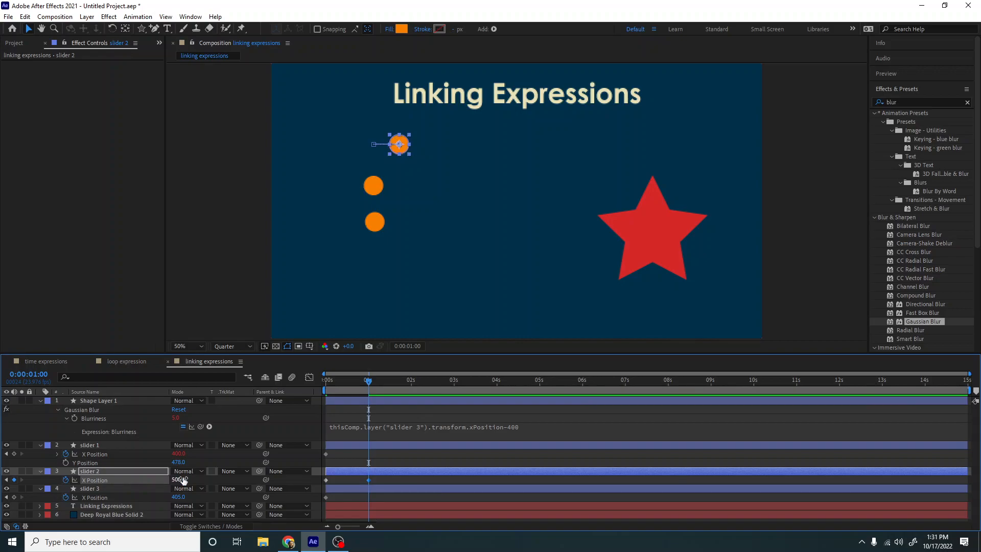
At 0:00:01:00, set the X Position of slider 1 and slider 3 to 500.
click(179, 453)
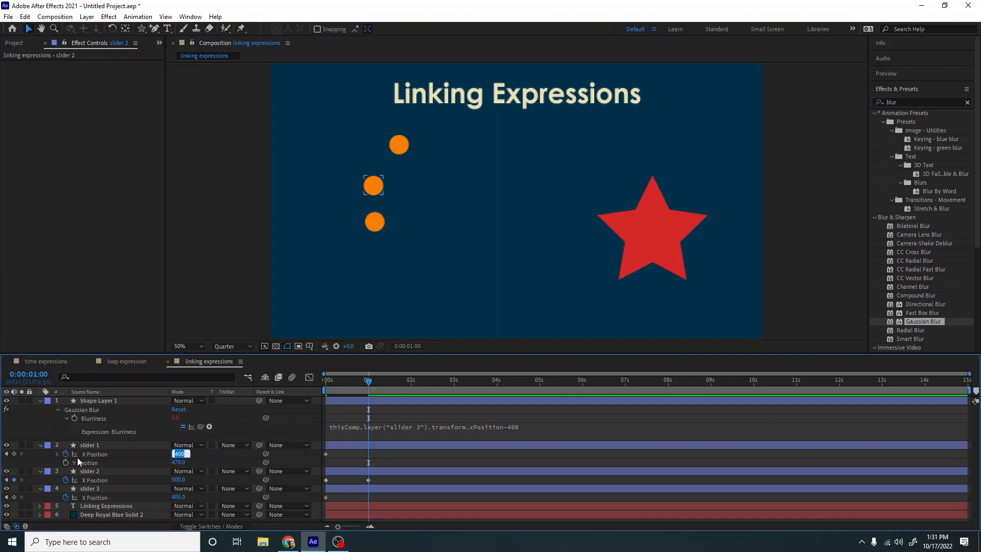
text(500)
key(Return)
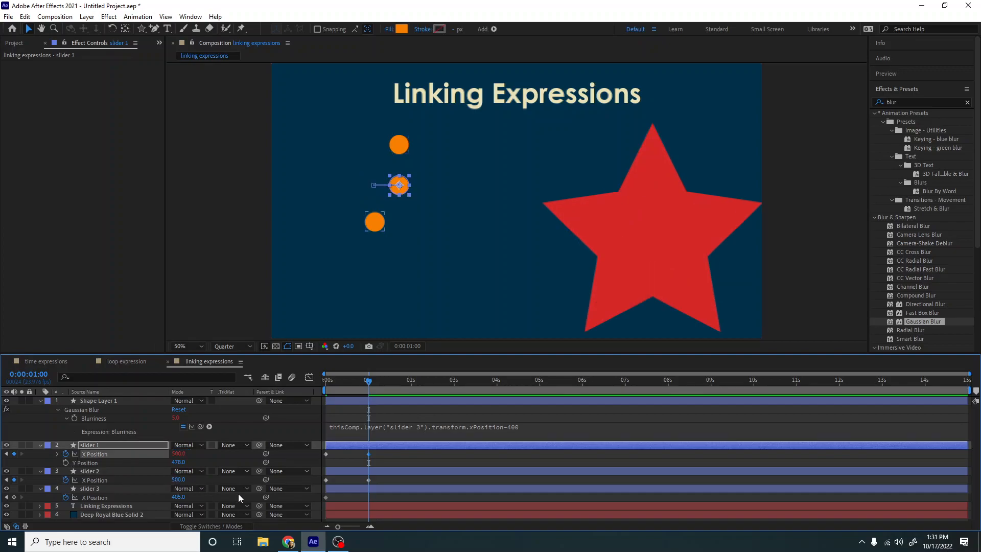
click(57, 453)
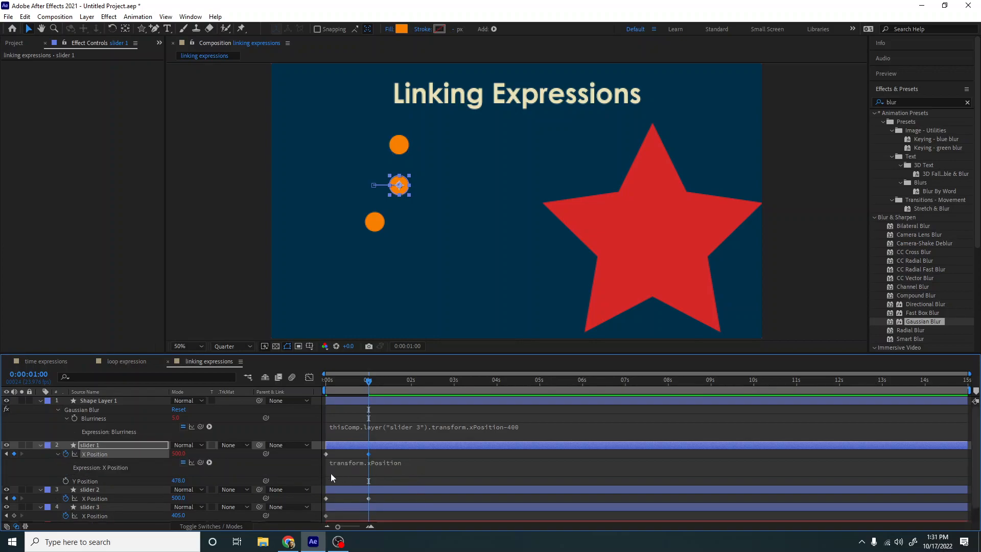
click(58, 453)
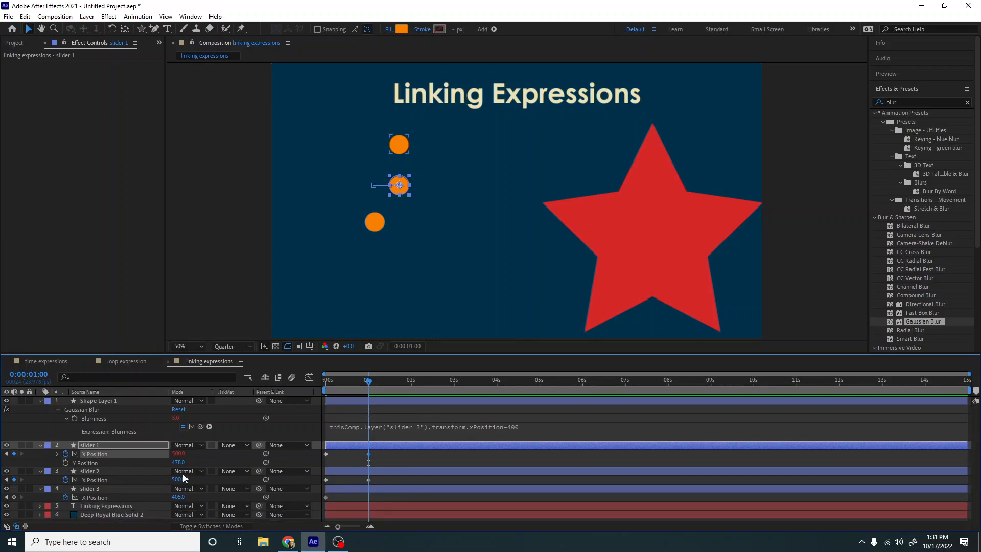
click(180, 497)
text(500)
key(Return)
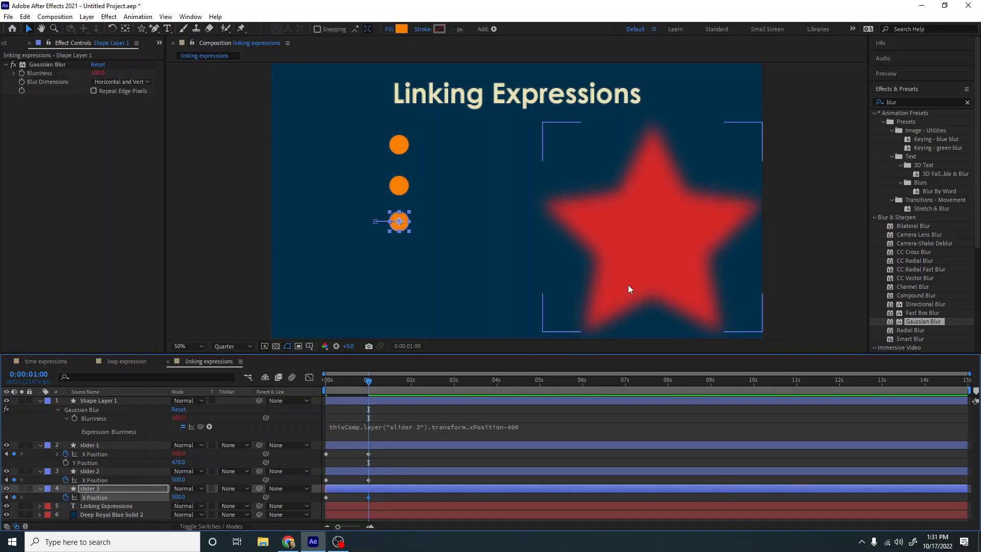
Move the star slightly left and up in the composition, then deselect it.
click(639, 290)
drag(640, 290, 599, 274)
click(382, 482)
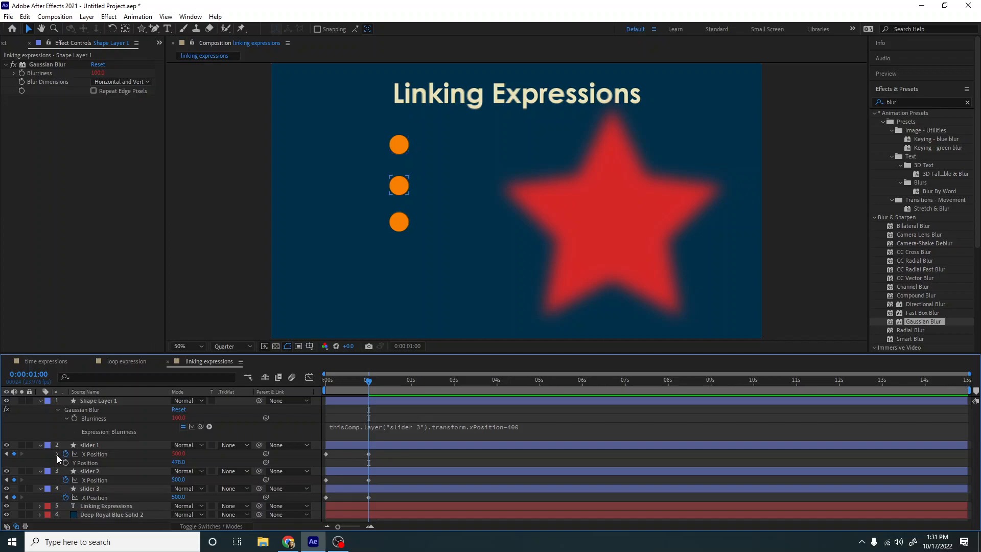
Replace slider 1's X Position expression with loopOut("pingpong").
click(57, 455)
click(367, 466)
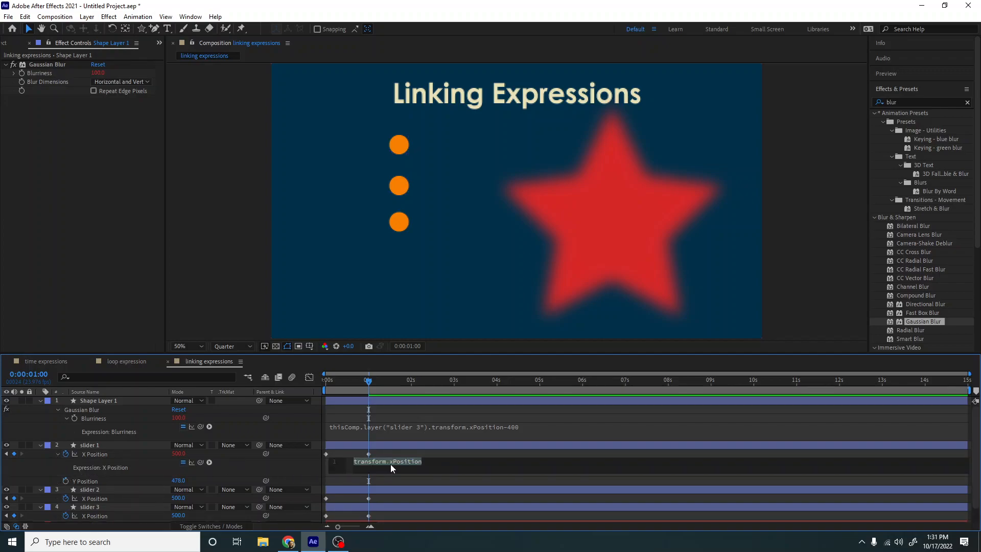
text(loopOuit)
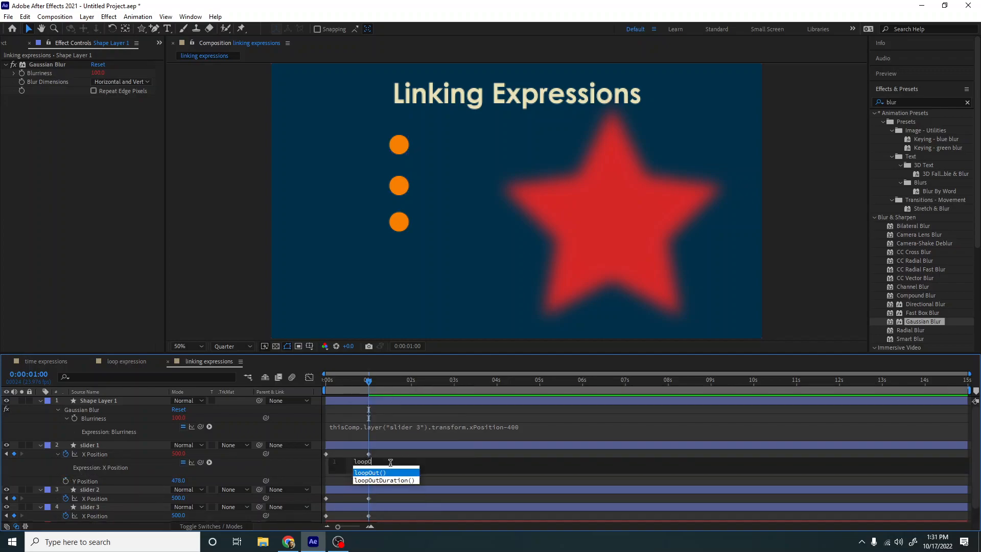
key(BackSpace)
key(BackSpace)
text(t(")
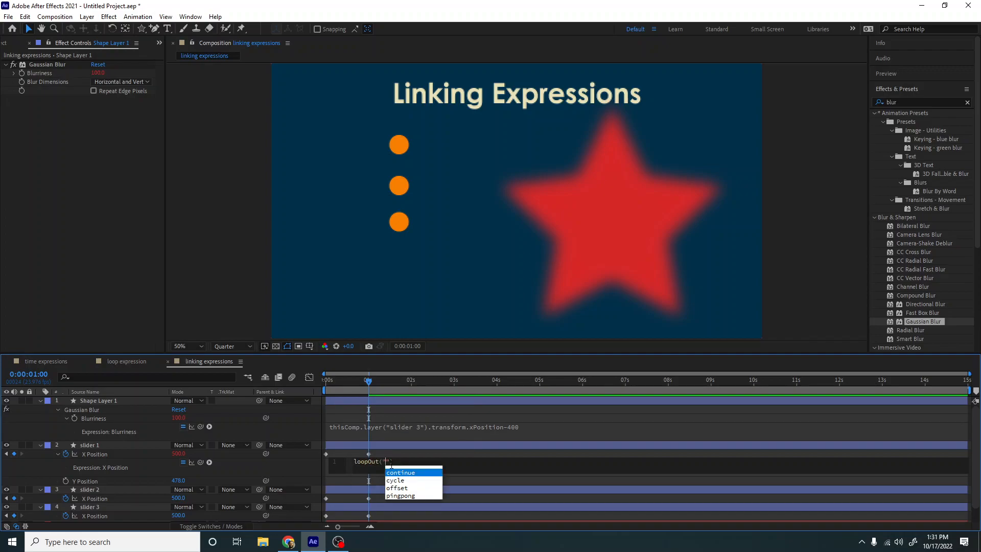
text(pi)
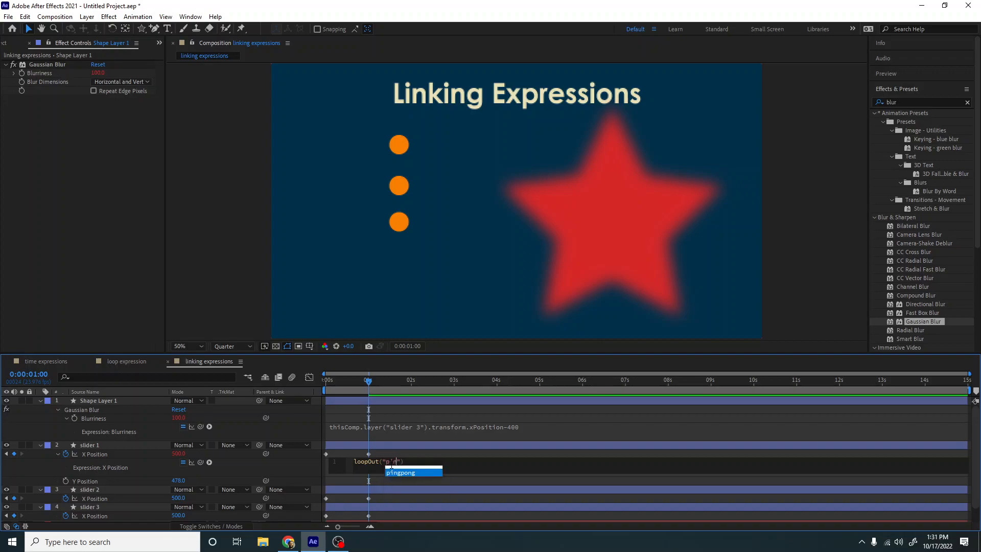
key(Return)
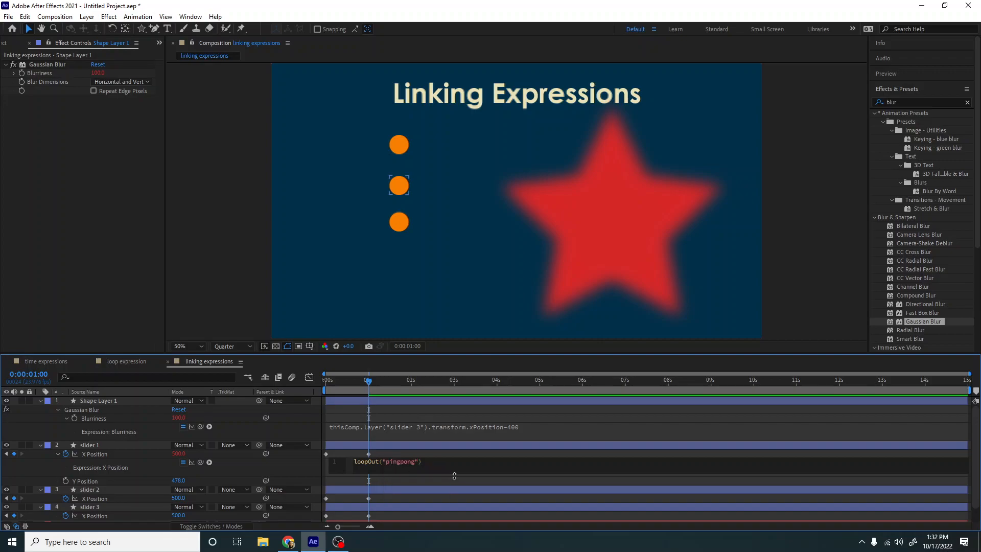
Copy the loopOut("pingpong") expression to the X Position of slider 2 and slider 3, and preview the animation from the start.
drag(458, 466, 354, 460)
key(ctrl+c)
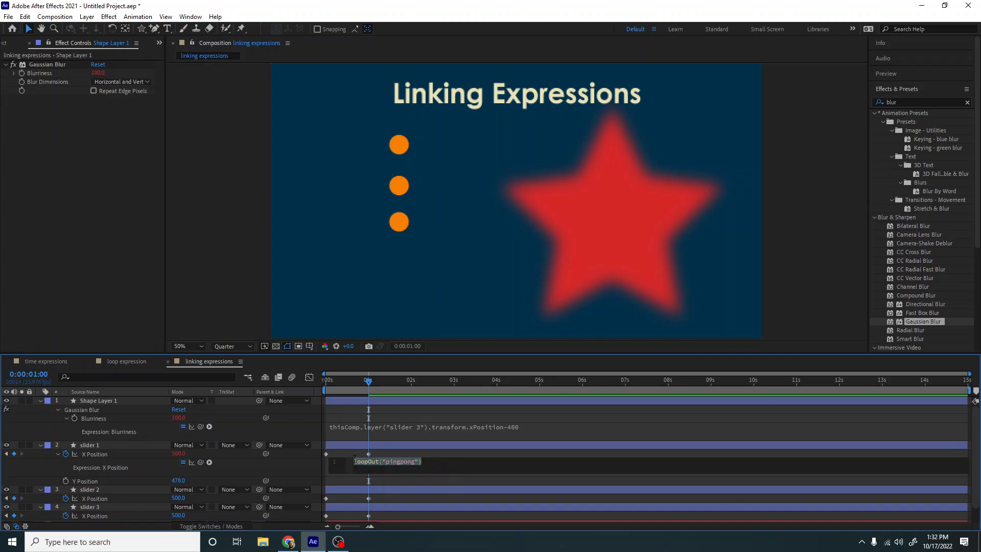
alt+click(66, 499)
key(ctrl+v)
scroll(132, 498, down, 2)
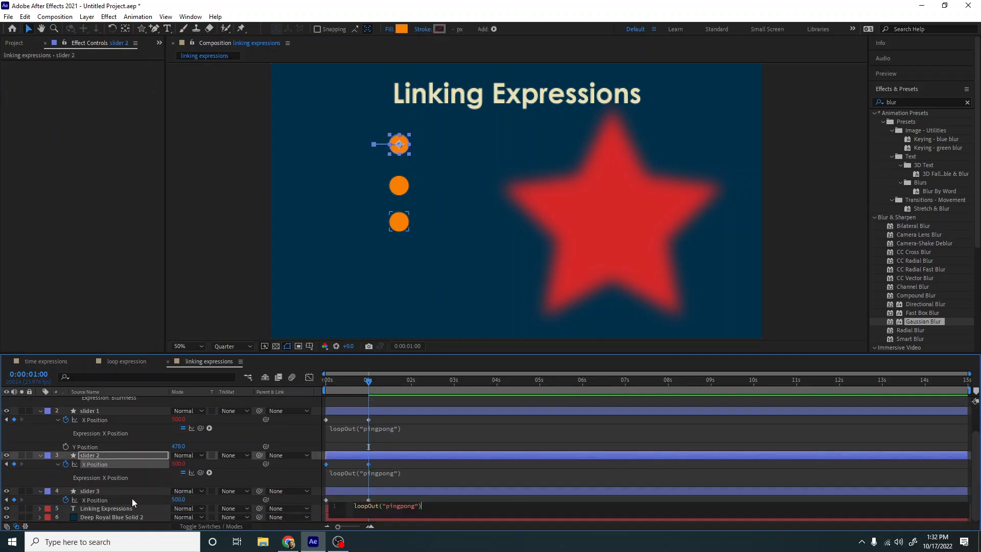
alt+click(67, 499)
key(ctrl+v)
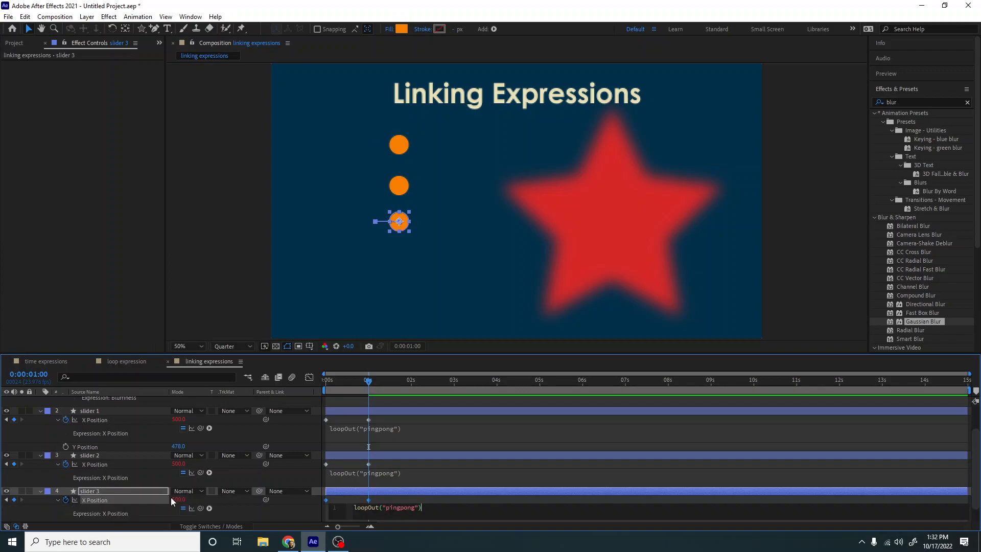
click(404, 428)
drag(374, 384, 280, 384)
key(space)
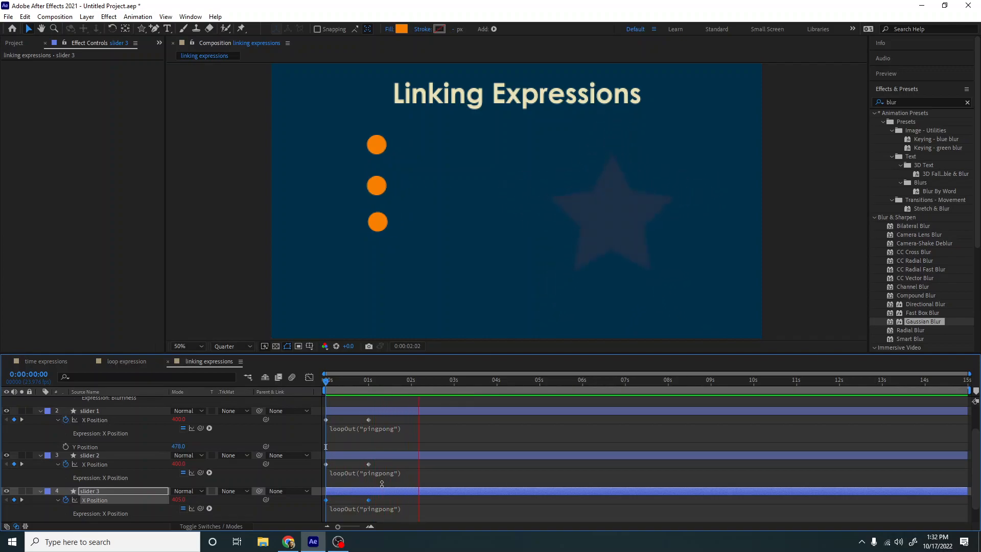
Select slider 1, slider 2 and slider 3 and distribute them evenly by their vertical centers.
scroll(116, 479, up, 2)
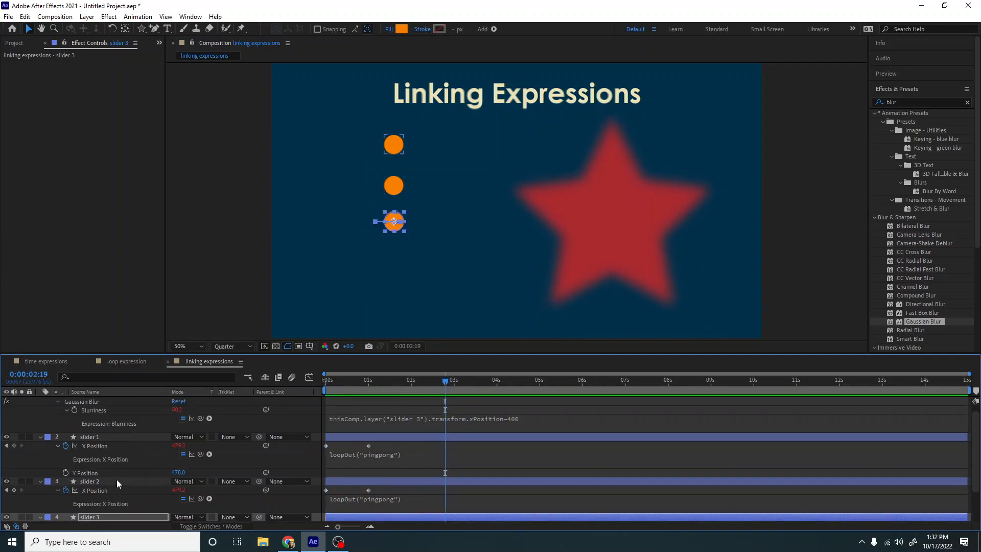
click(99, 440)
click(102, 448)
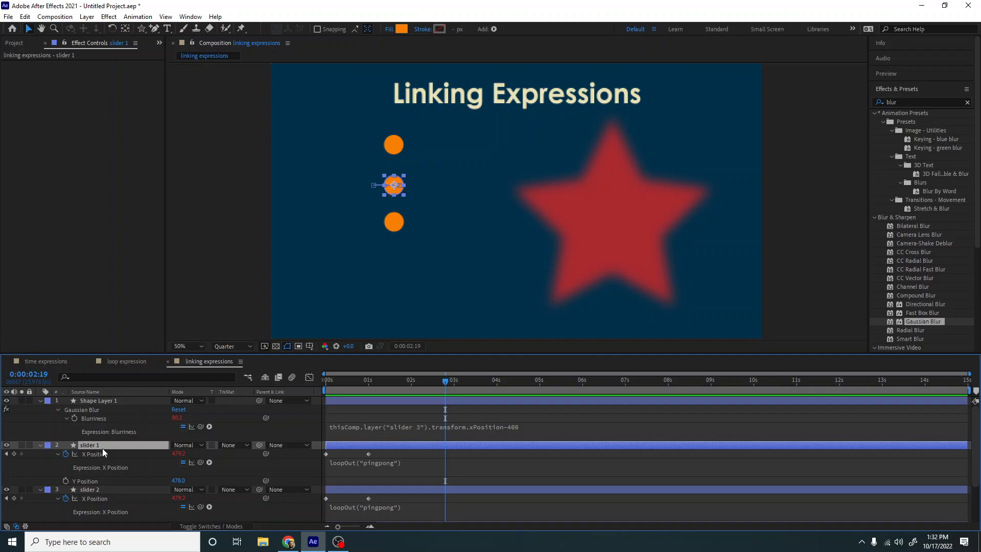
scroll(102, 449, down, 2)
ctrl+click(100, 439)
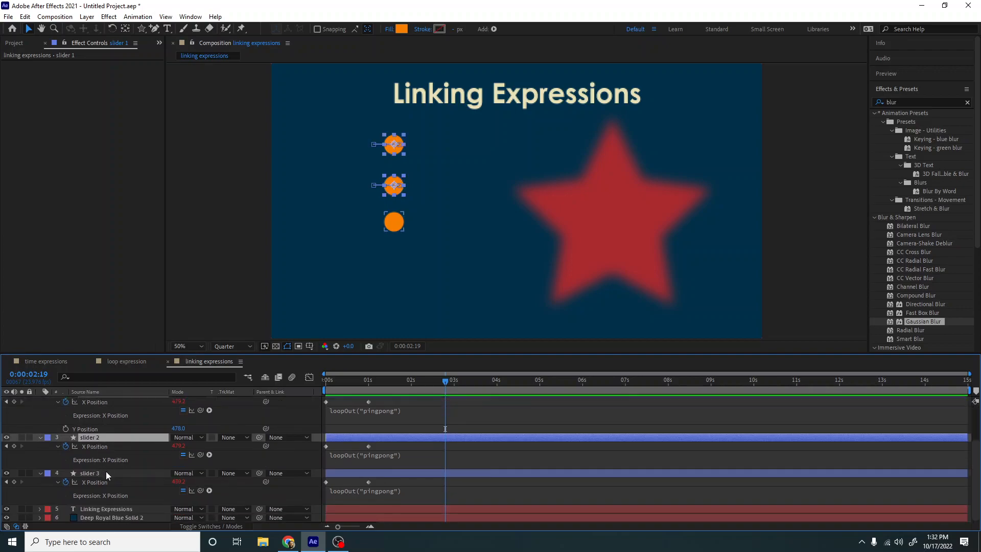
ctrl+click(106, 472)
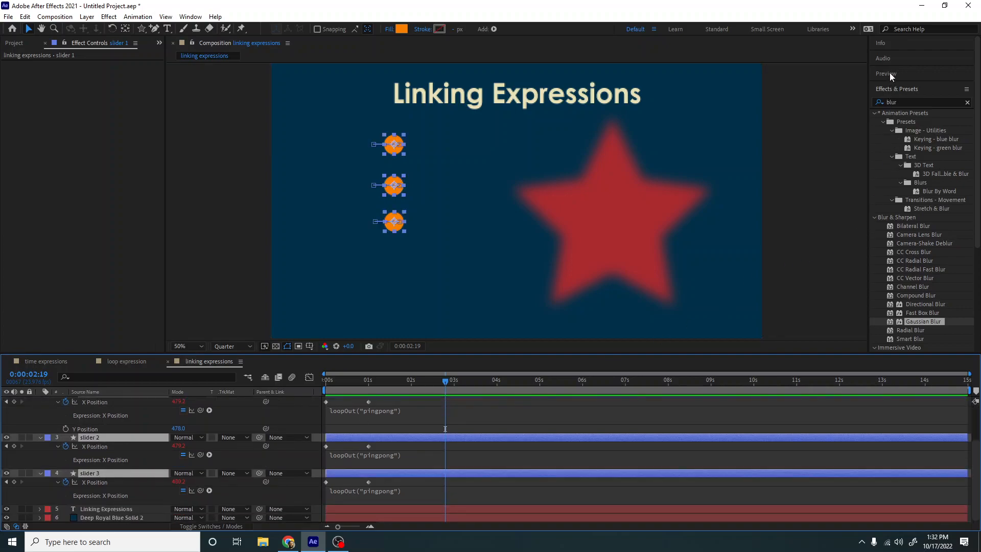
click(891, 86)
click(885, 107)
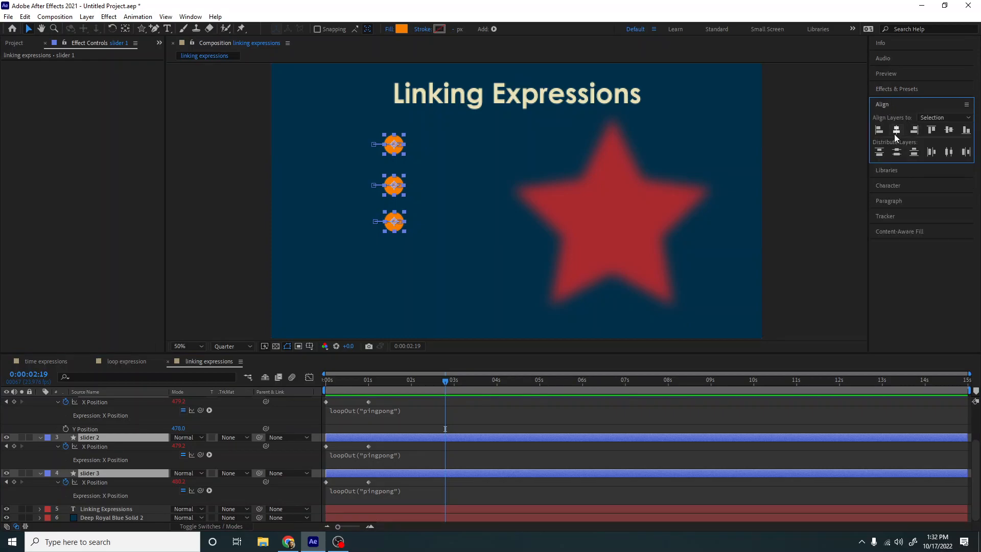
click(896, 151)
Preview the animation and move slider 1's stray X Position keyframe from 0:00:02:19 to 0:00:01:00.
key(space)
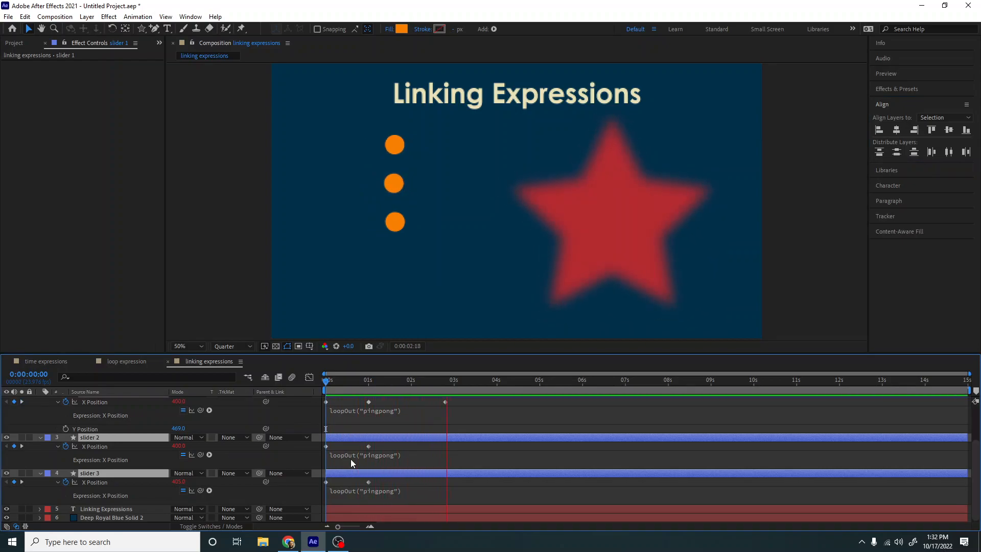
key(space)
click(445, 401)
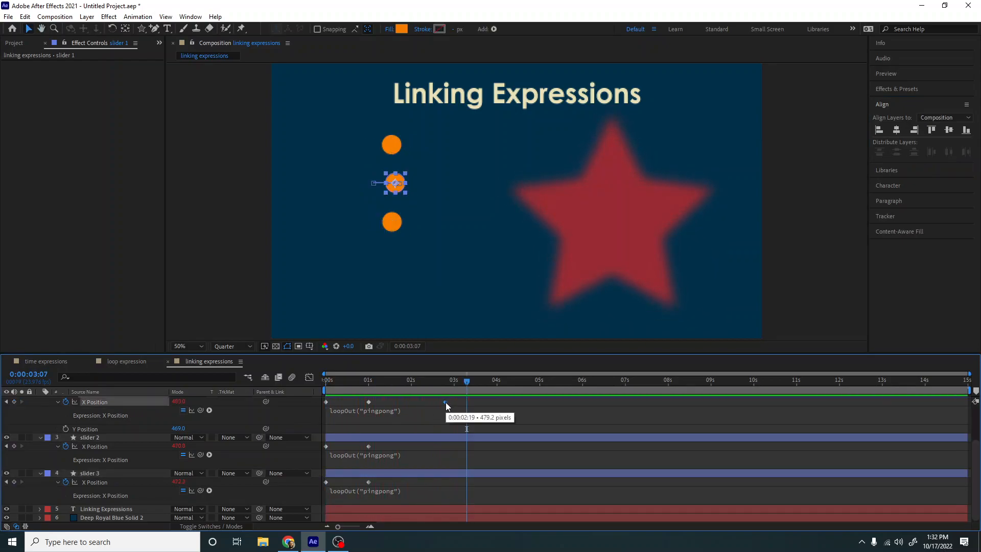
click(366, 402)
click(369, 403)
click(368, 402)
drag(358, 381, 368, 381)
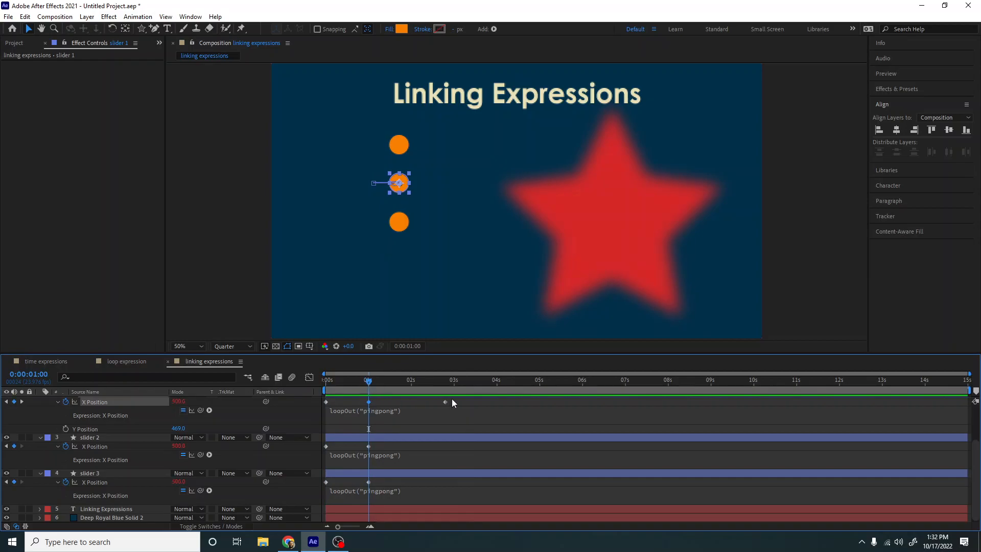
drag(446, 402, 370, 408)
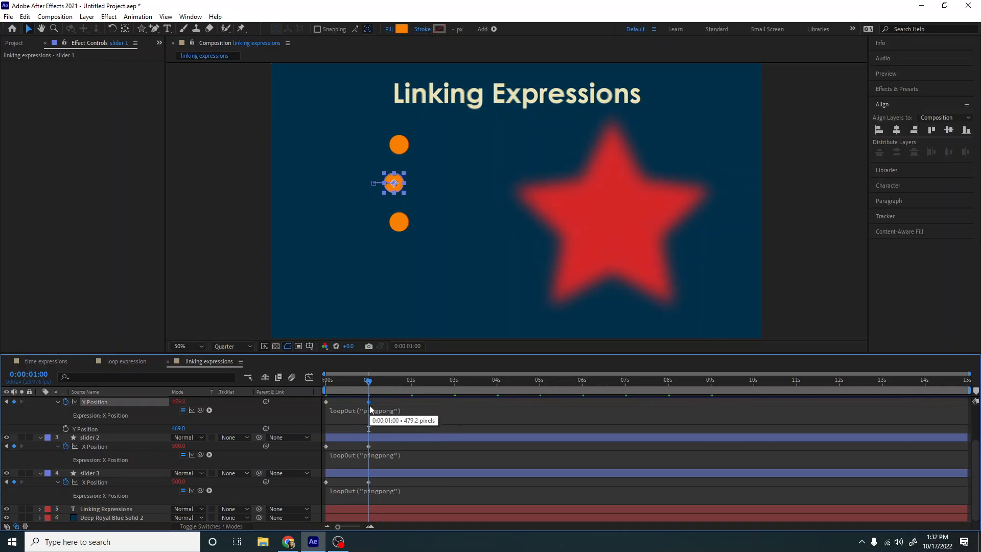
Preview the loop, set slider 1's X Position to 500 at 0:00:01:00, and return to the start of the timeline.
key(space)
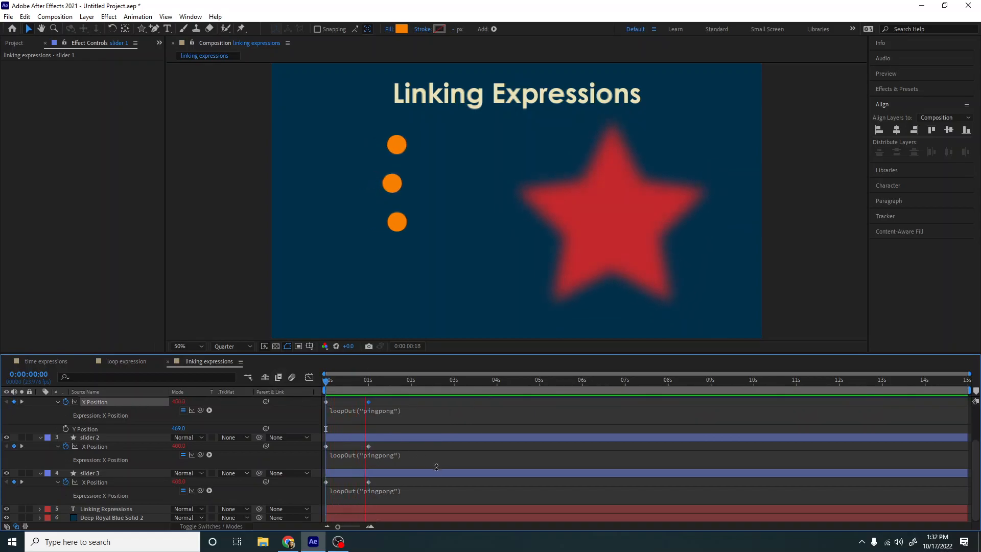
key(space)
drag(375, 382, 369, 382)
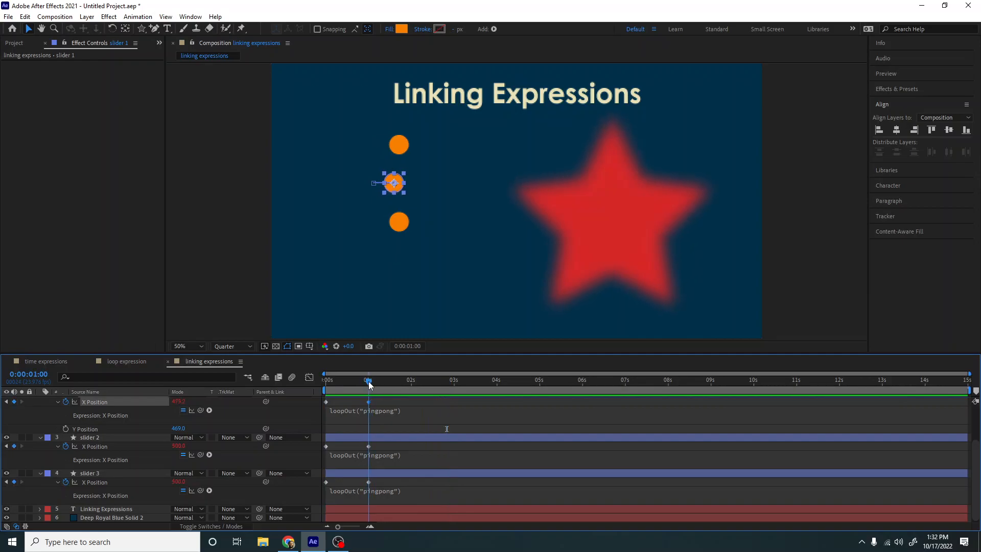
click(179, 401)
text(500)
key(Return)
drag(341, 379, 301, 378)
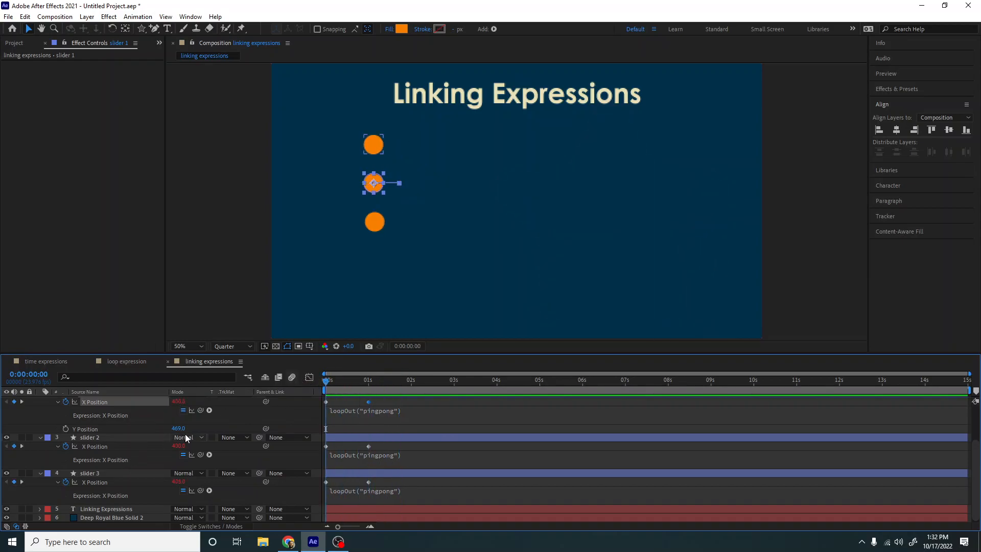
Retime the second X Position keyframes to about 0:00:00:13 on slider 2 and about two seconds on slider 3, and preview the offset motion.
drag(369, 442, 349, 446)
click(369, 483)
drag(376, 479, 314, 484)
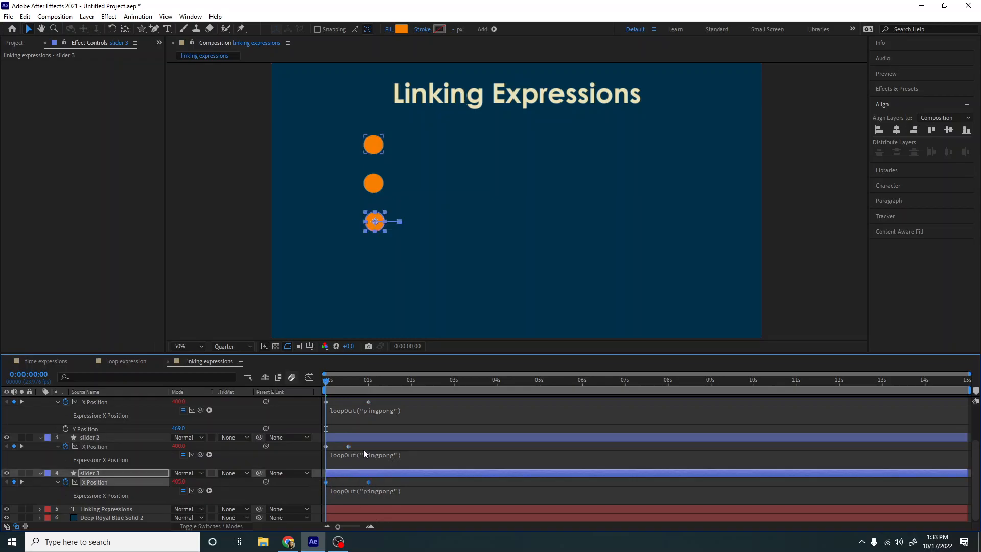
drag(369, 482, 412, 481)
drag(337, 383, 503, 386)
key(space)
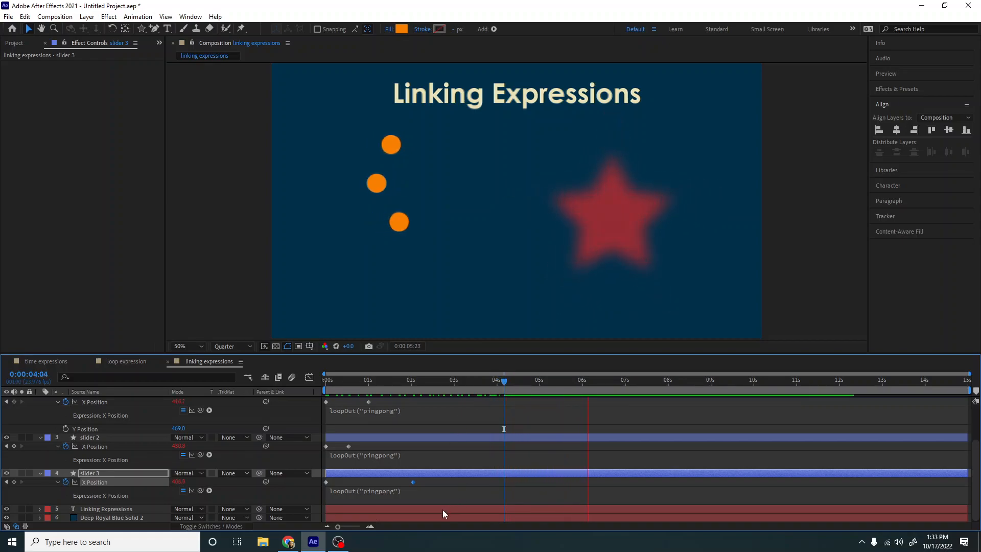
key(space)
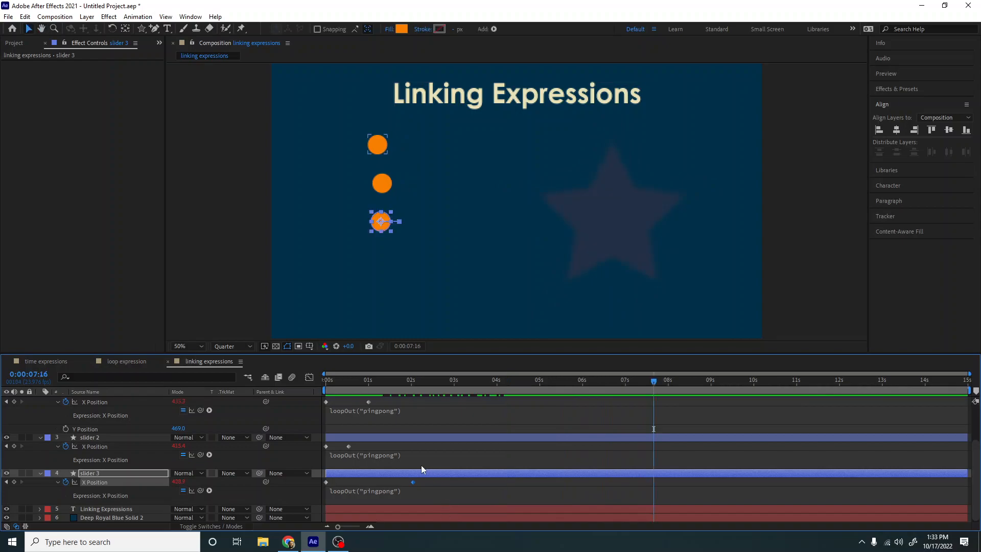
Move slider 3's second X Position keyframe back to one second and undo the retiming of slider 2's keyframe.
key(Home)
drag(413, 482, 367, 479)
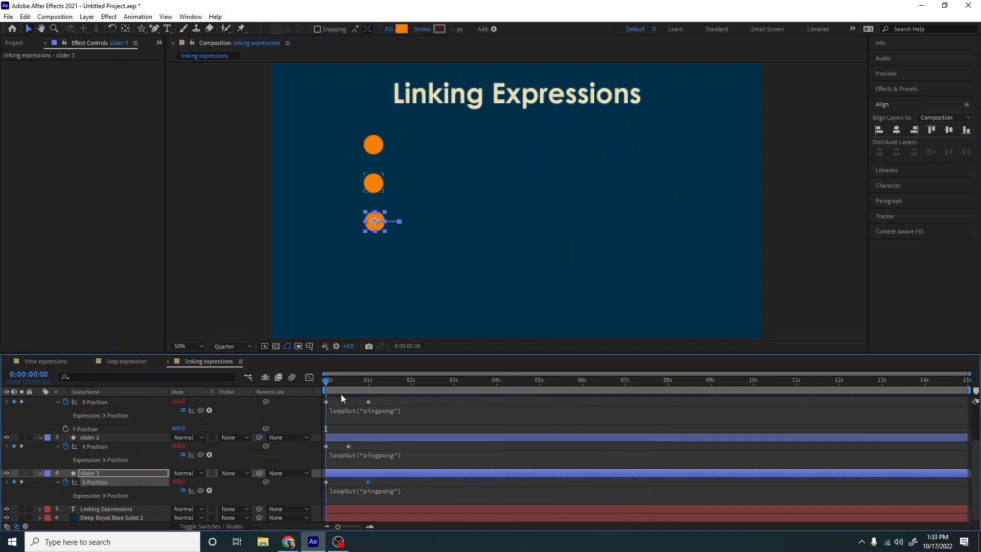
key(space)
key(ctrl+z)
Examine the star's blur expression and the looped X Position keyframes of the sliders while scrubbing the first second.
drag(329, 384, 348, 392)
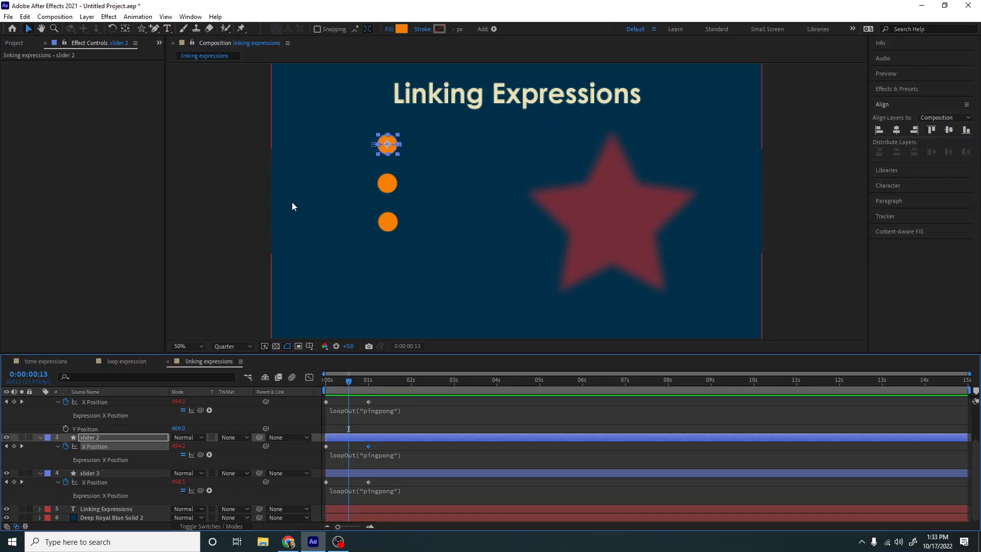
scroll(133, 481, up, 2)
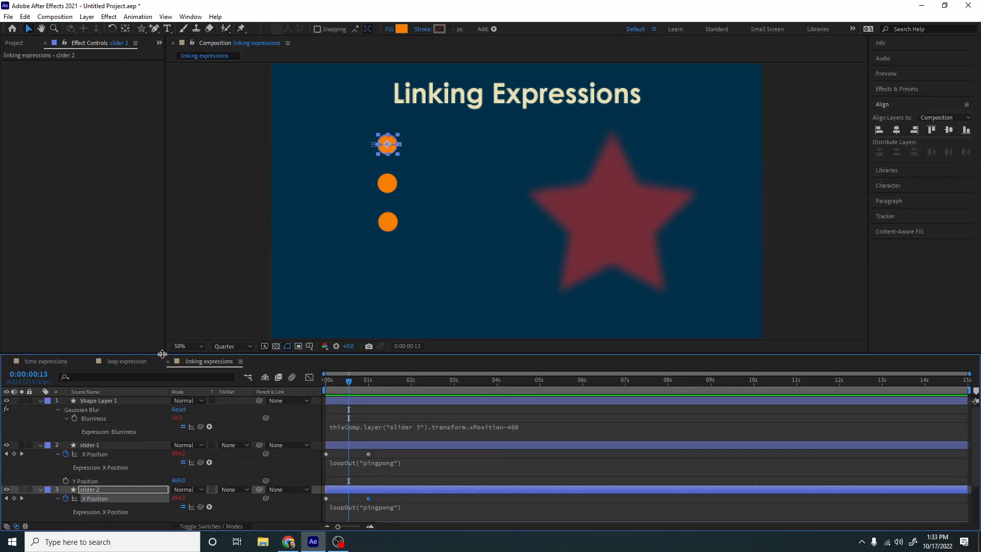
click(167, 28)
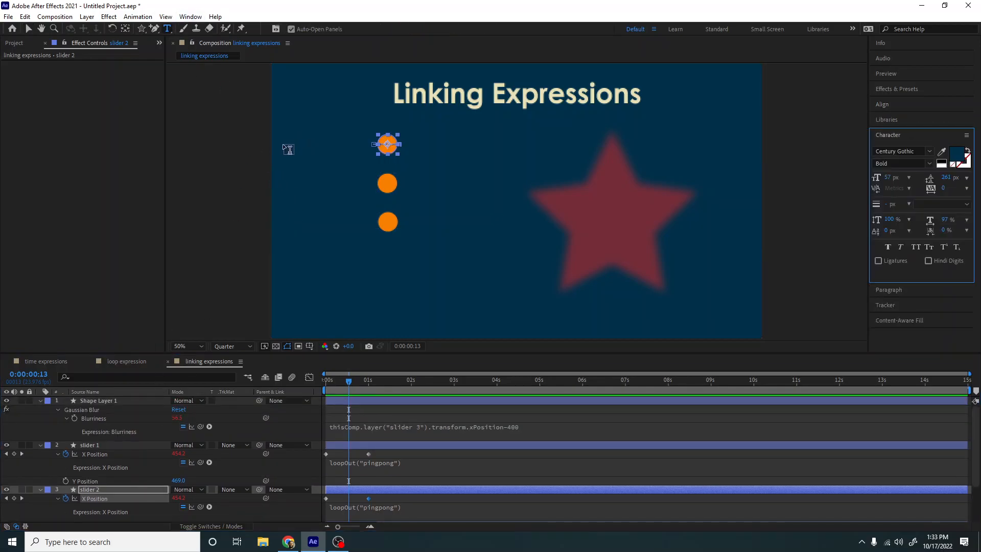
click(99, 402)
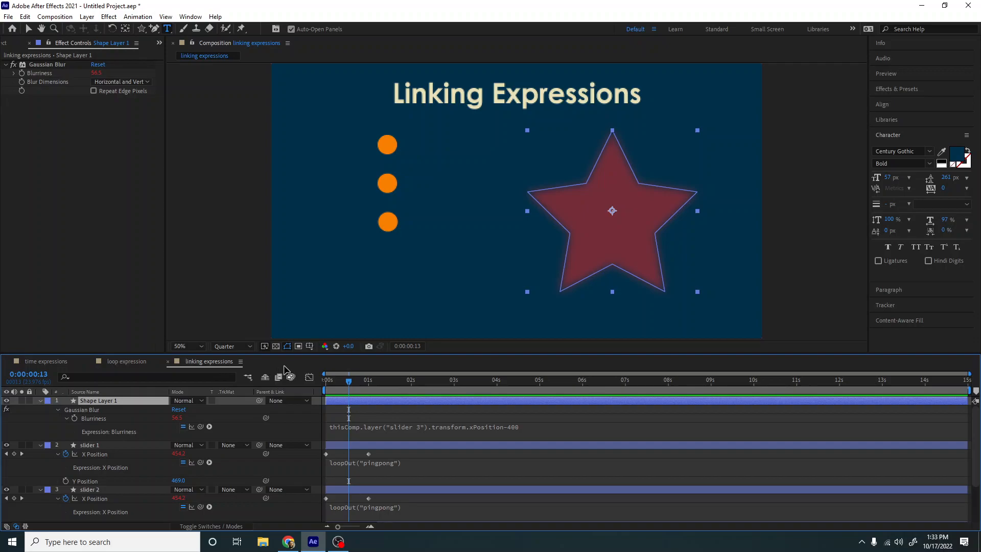
click(383, 509)
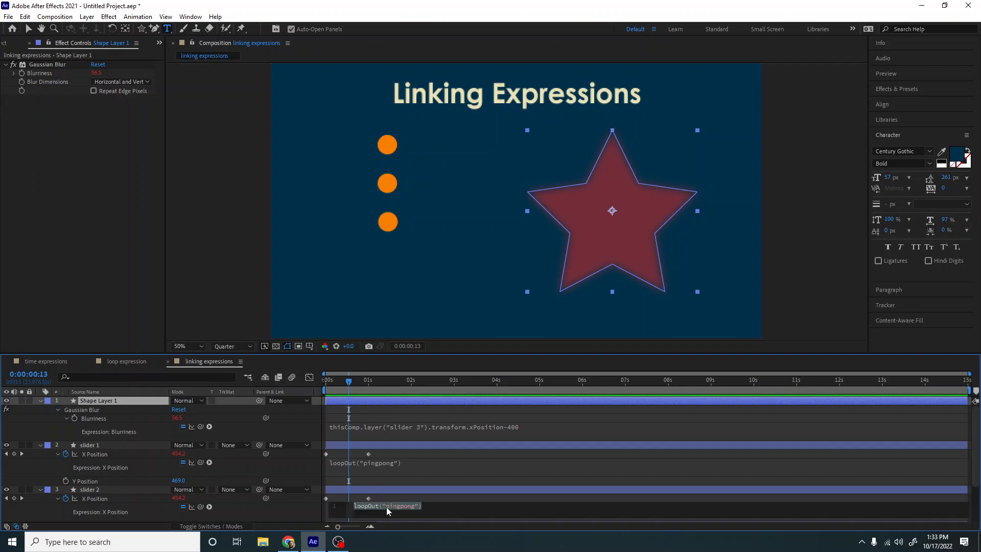
double_click(386, 506)
click(378, 498)
drag(378, 498, 329, 499)
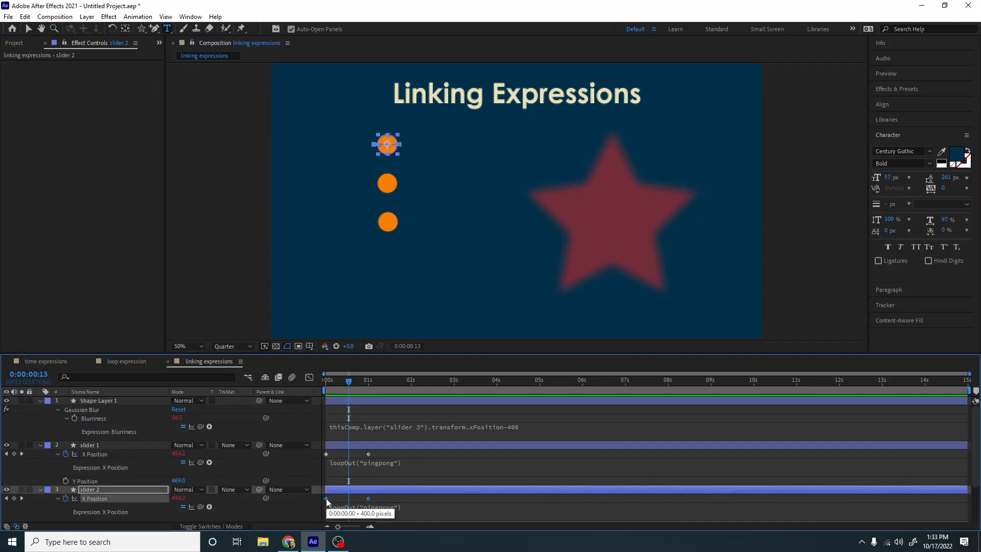
scroll(327, 499, down, 1)
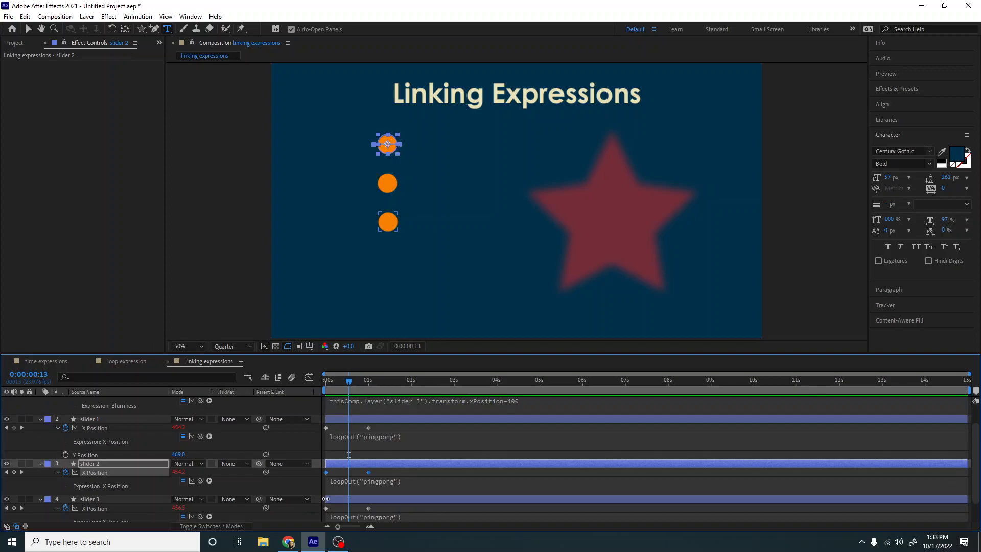
scroll(326, 499, up, 1)
scroll(186, 467, down, 2)
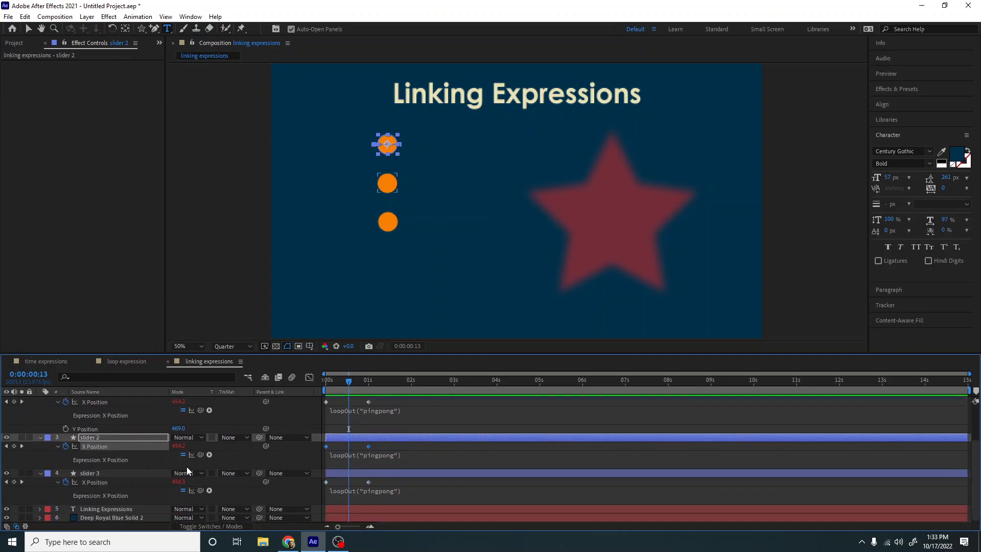
scroll(280, 482, up, 2)
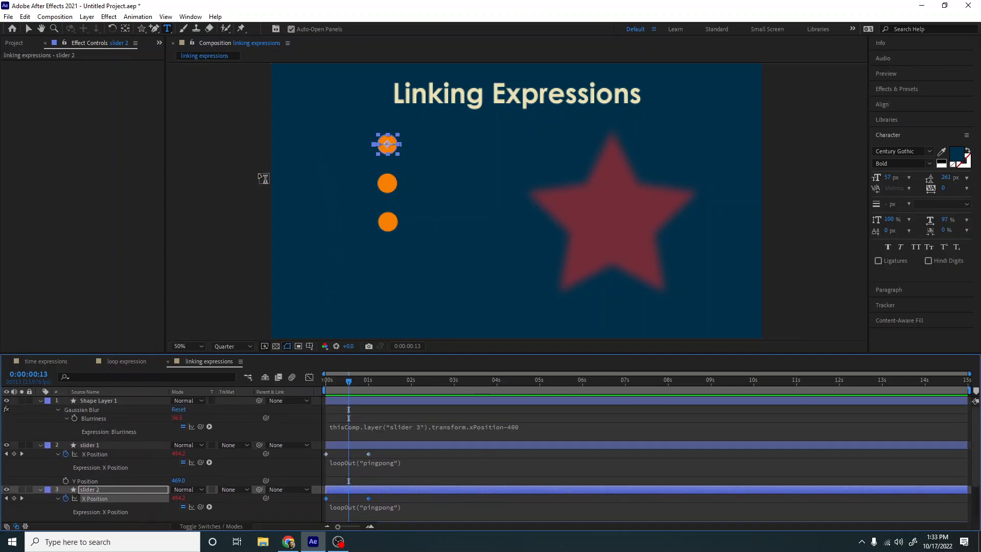
click(327, 389)
drag(328, 388, 361, 383)
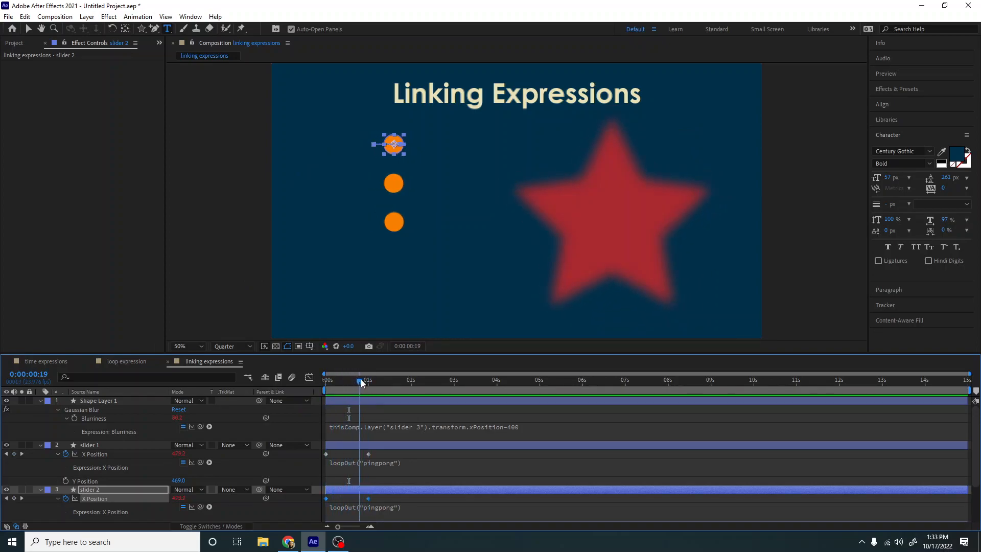
Add a text layer reading "scale" and sample its fill colour, EAE2B7, from the "Linking Expressions" title.
click(400, 204)
text(scale)
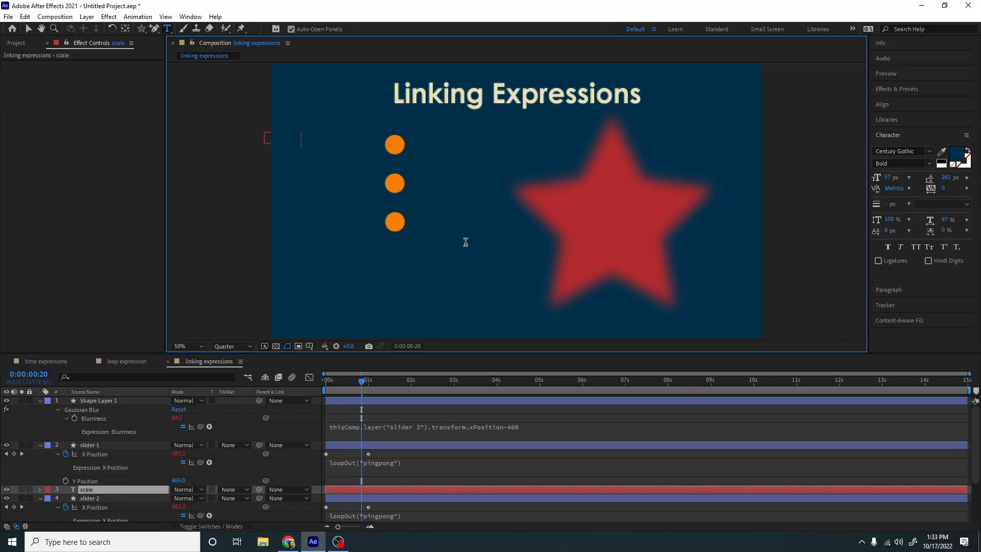
key(ctrl+a)
click(959, 155)
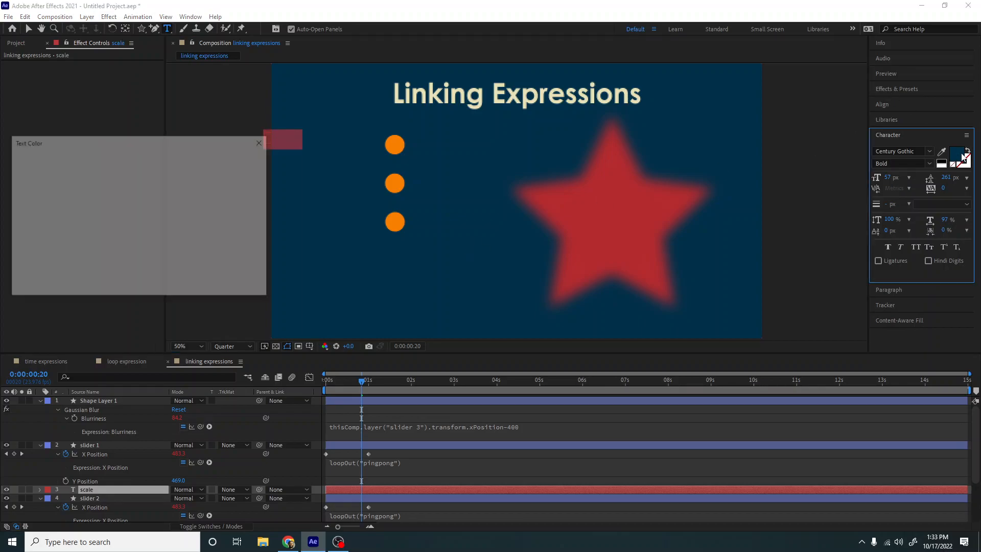
click(21, 195)
click(18, 187)
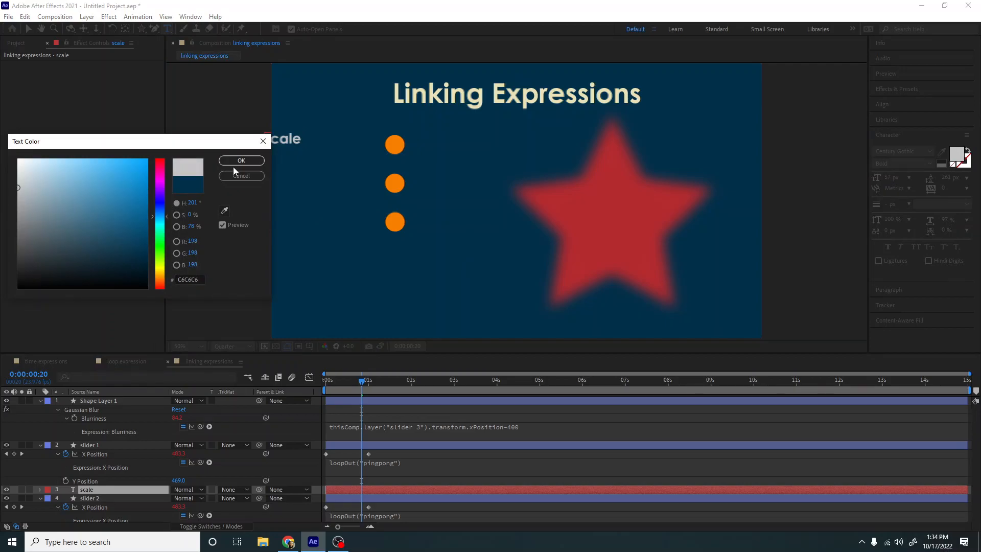
click(223, 210)
click(411, 92)
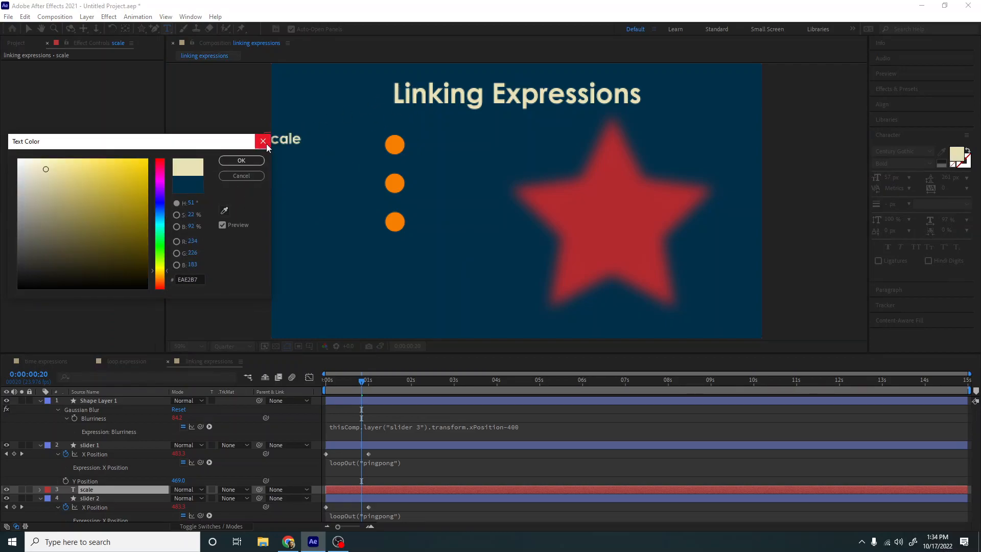
click(241, 161)
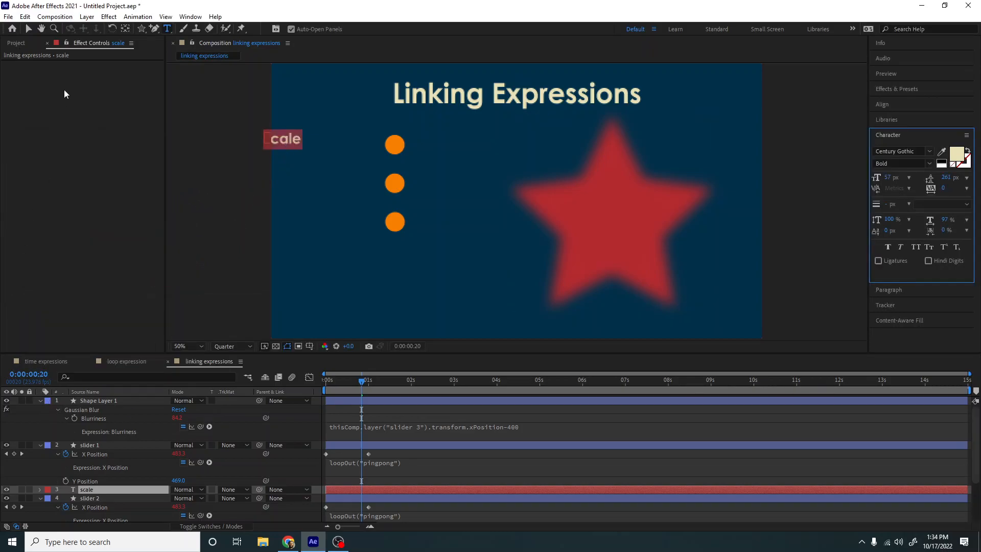
Position the "scale" text just left of the top circle, checking its clearance at 0:00:00:00.
click(29, 29)
drag(286, 145, 342, 149)
click(338, 379)
drag(287, 386, 238, 385)
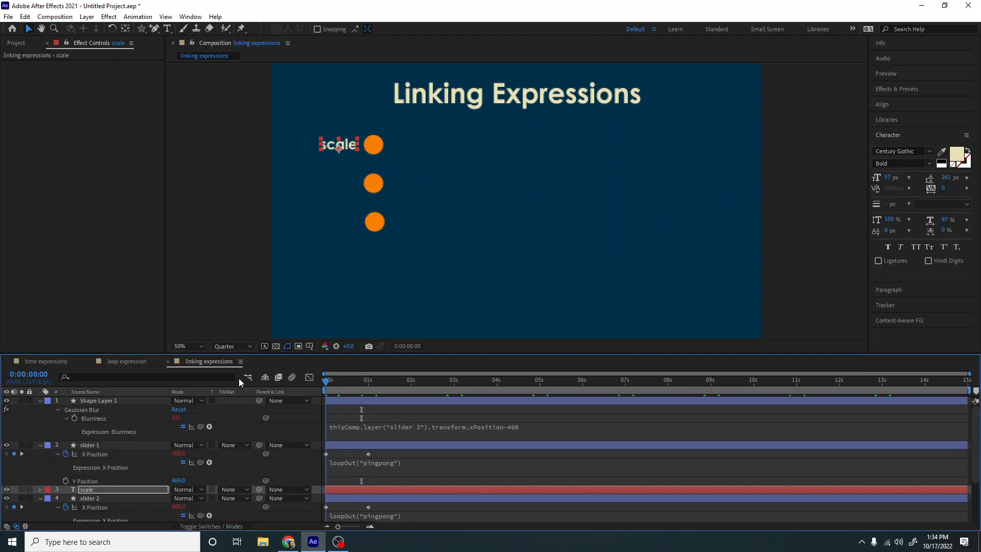
drag(342, 148, 325, 149)
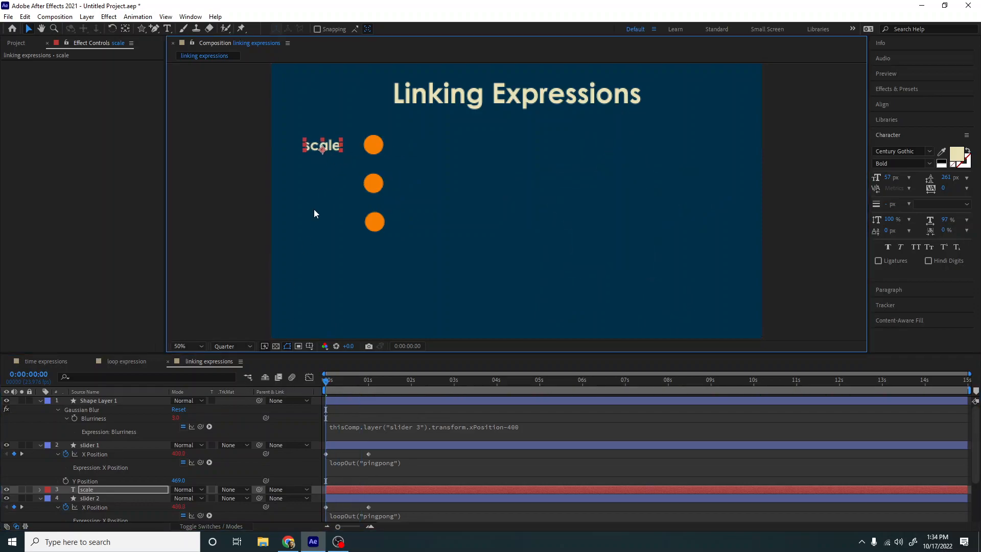
Duplicate the "scale" label, place the copy beside the middle circle, and change its text to "opacity".
click(116, 489)
key(ctrl+d)
drag(335, 152, 333, 193)
double_click(333, 187)
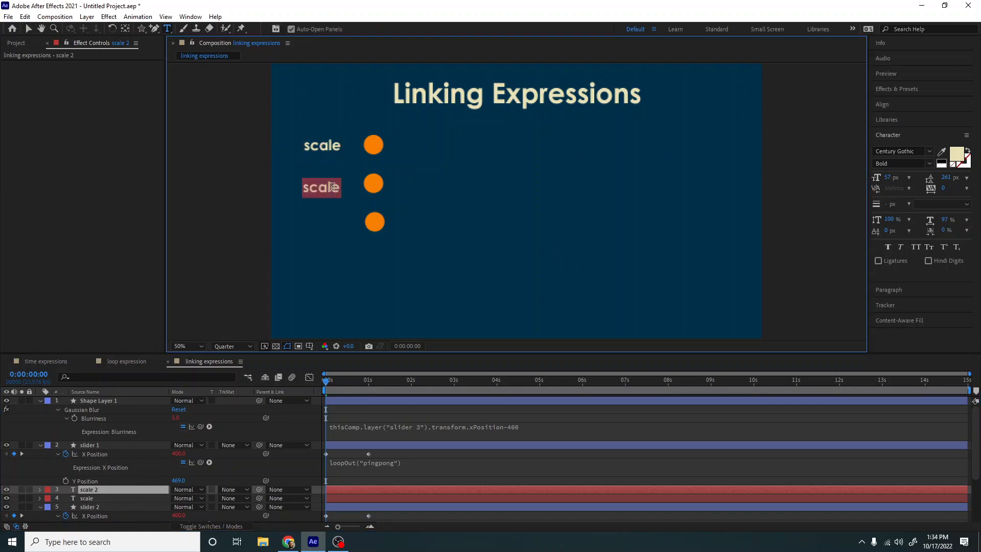
text(opacity)
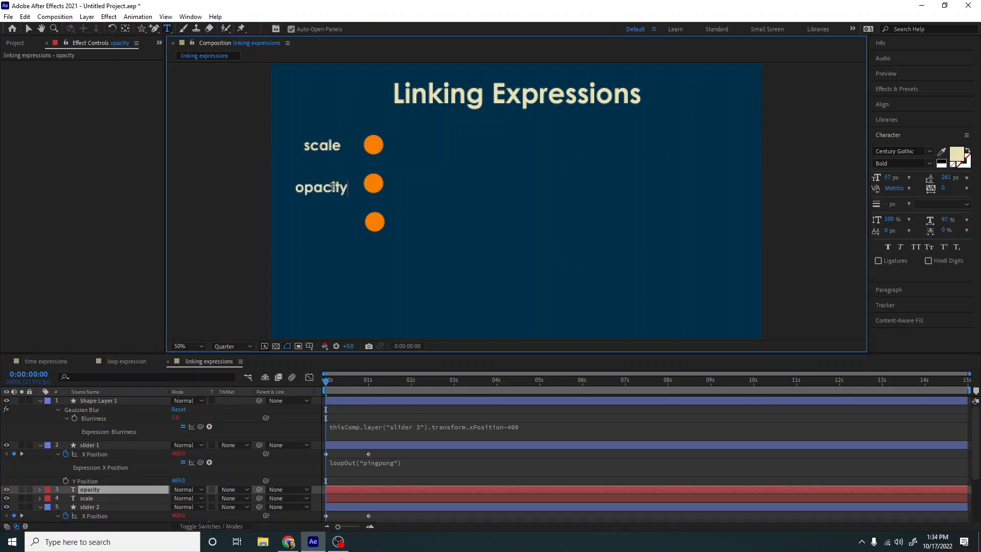
Duplicate the "opacity" label, place the copy beside the bottom circle, and change its text to "blur".
click(118, 489)
key(ctrl+d)
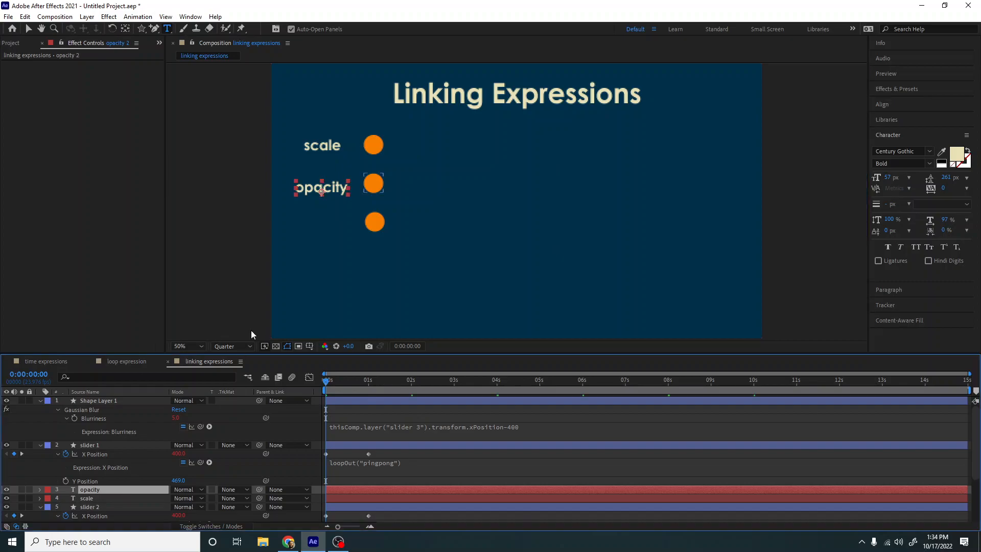
click(29, 29)
drag(339, 193, 337, 234)
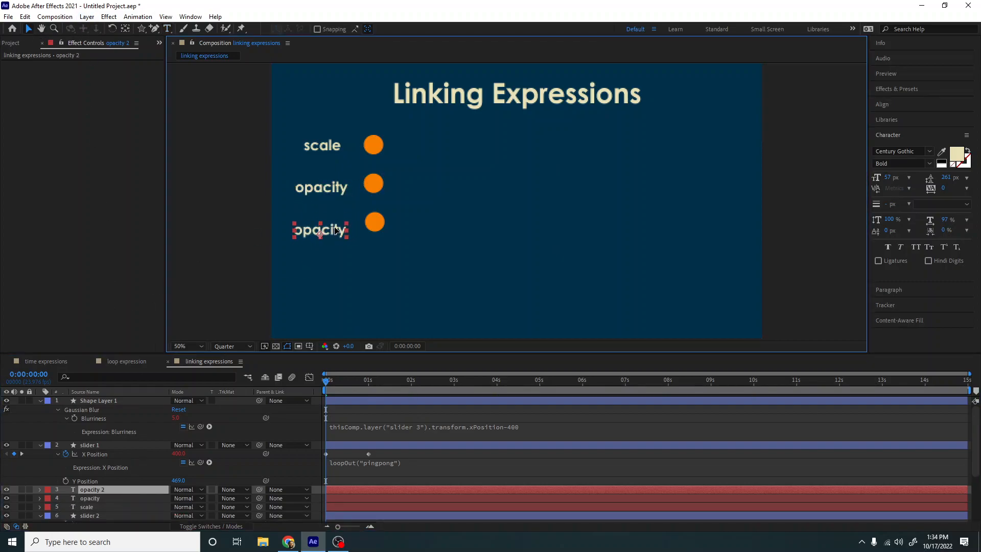
double_click(335, 223)
text(blur)
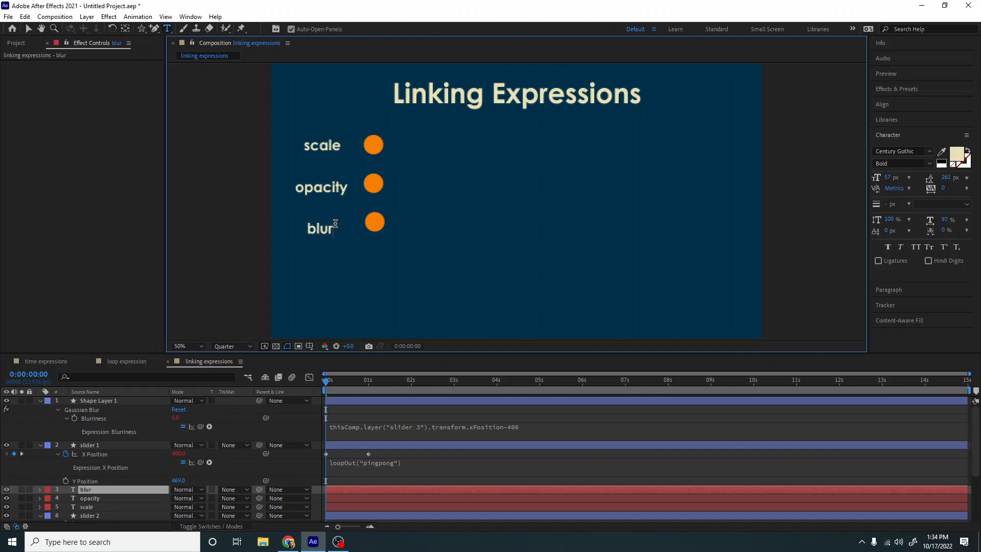
click(416, 476)
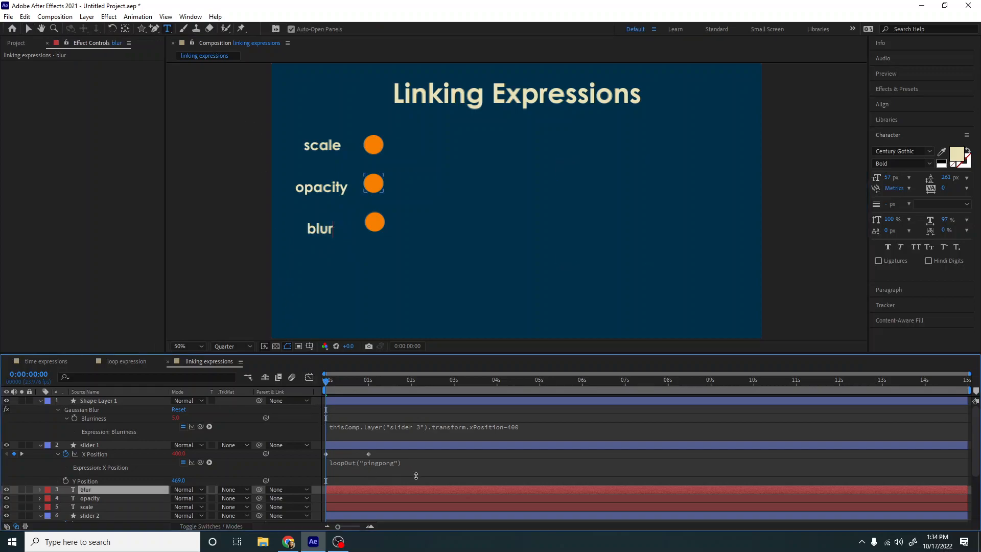
scroll(416, 476, down, 1)
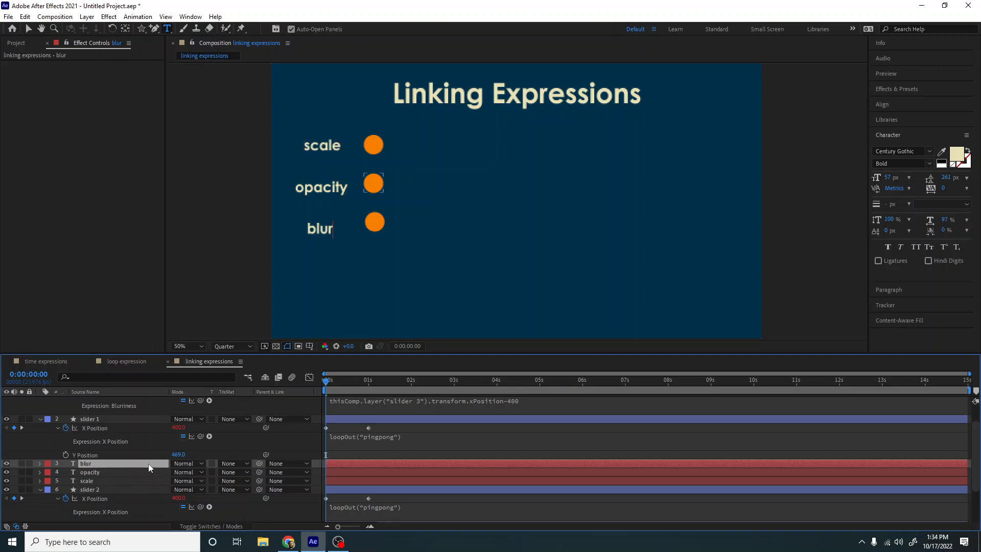
Move the "blur", "opacity" and "scale" text layers together to the top of the layer stack, above Shape Layer 1.
scroll(148, 464, up, 1)
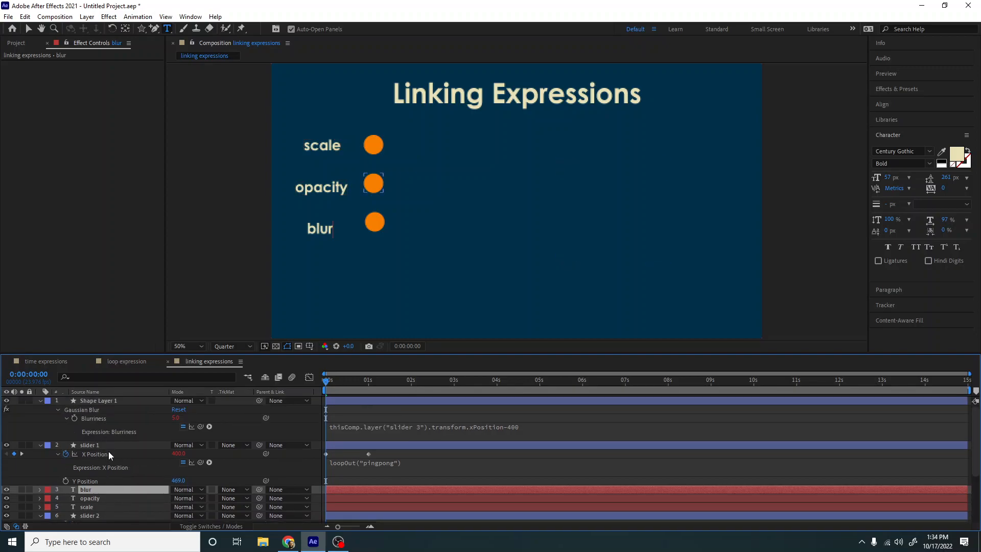
scroll(107, 451, down, 3)
click(101, 430)
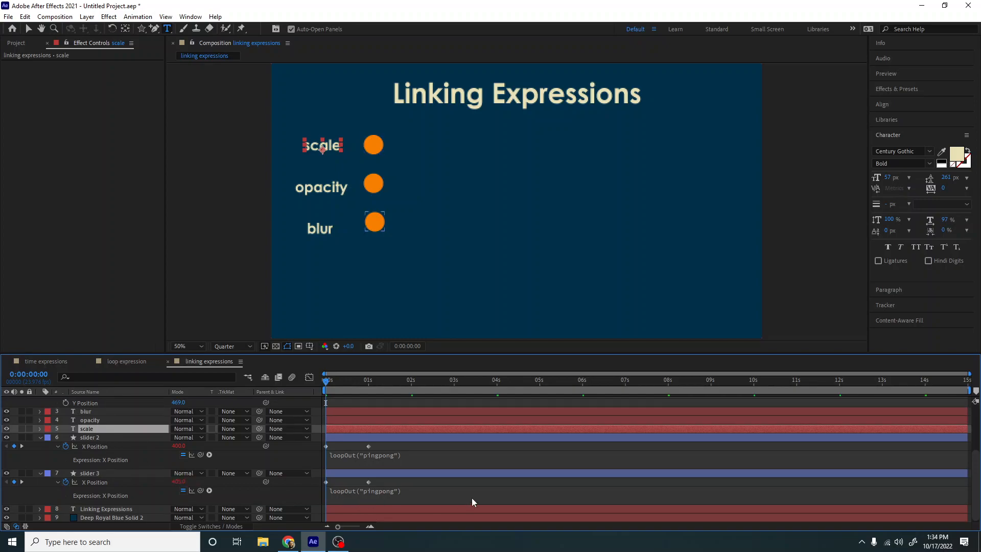
click(470, 474)
click(106, 435)
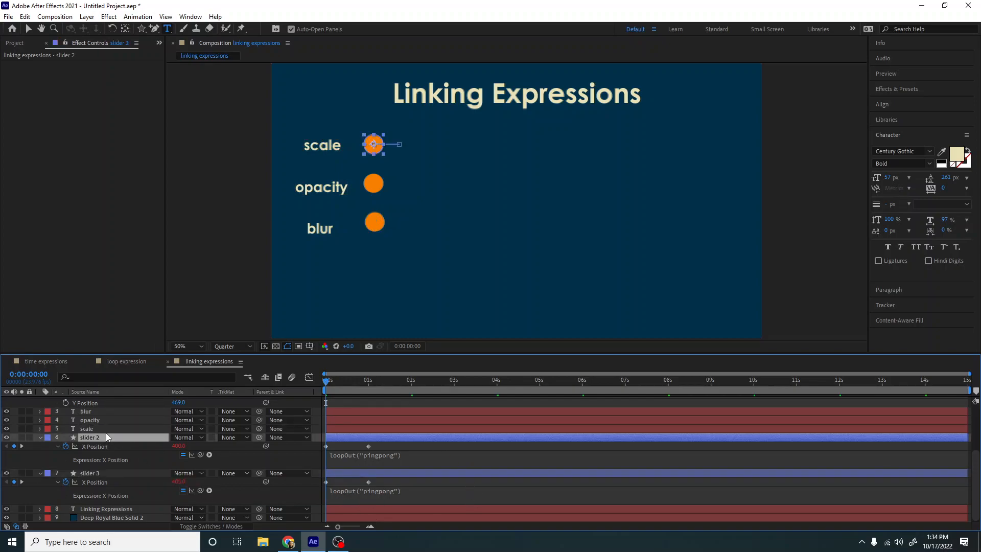
click(106, 429)
shift+click(109, 410)
scroll(135, 447, up, 3)
drag(88, 489, 84, 398)
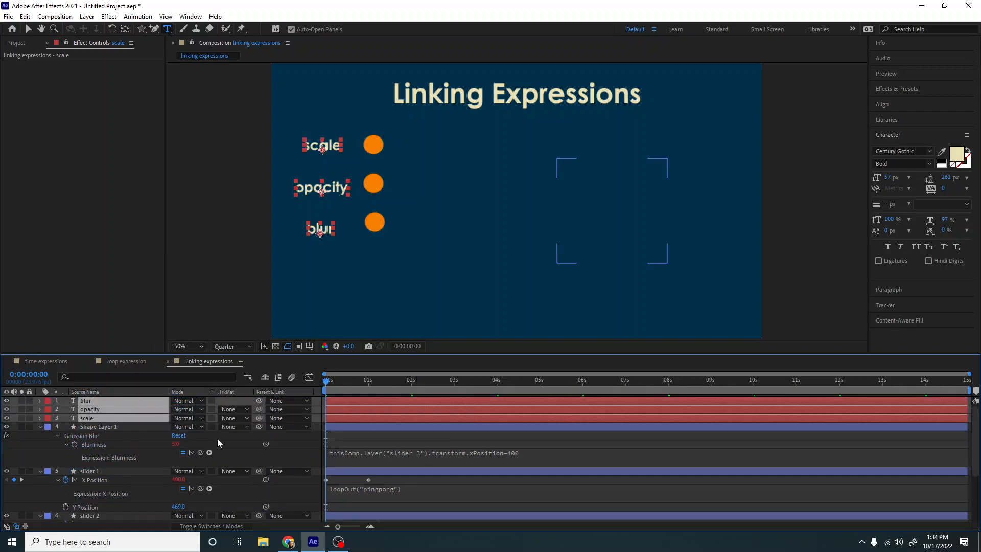
Shift both of slider 1's X Position keyframes so the pair starts at 0:00:02:16.
scroll(217, 440, down, 2)
click(425, 440)
click(482, 479)
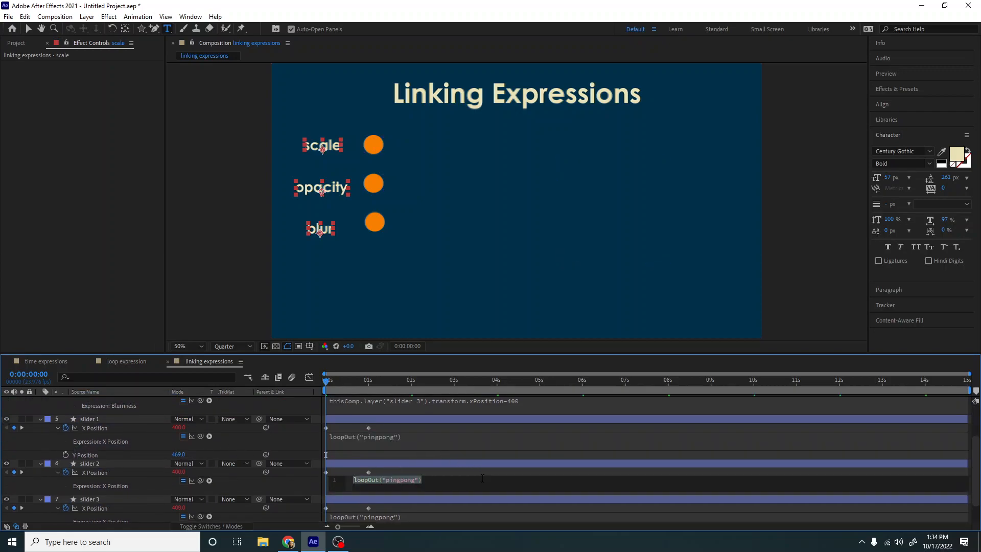
click(384, 474)
drag(378, 428, 326, 428)
drag(391, 427, 440, 426)
Shift both of slider 3's X Position keyframes so the pair starts at about 0:00:05:10, and preview the composition.
scroll(419, 489, down, 1)
drag(399, 486, 329, 483)
drag(470, 479, 557, 481)
key(space)
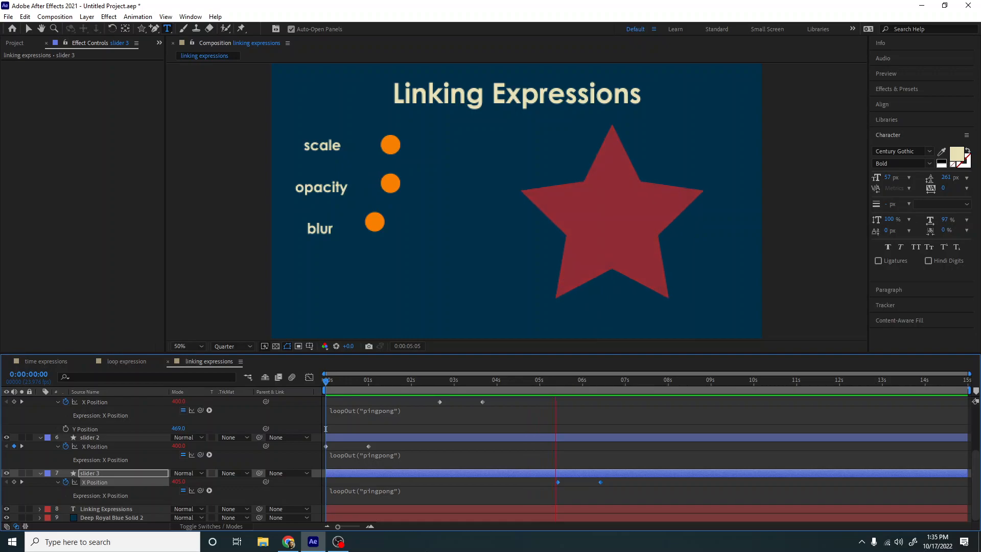
key(space)
Move slider 2's second X Position keyframe to 0:00:02:16 and preview the animation from the start.
drag(454, 381, 668, 409)
drag(581, 409, 441, 409)
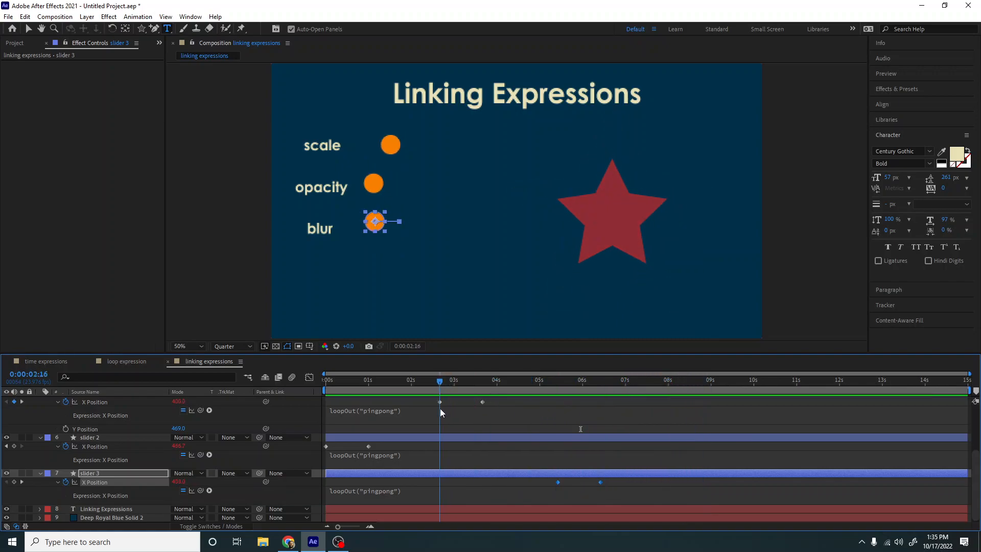
drag(368, 446, 441, 445)
drag(437, 379, 323, 379)
key(space)
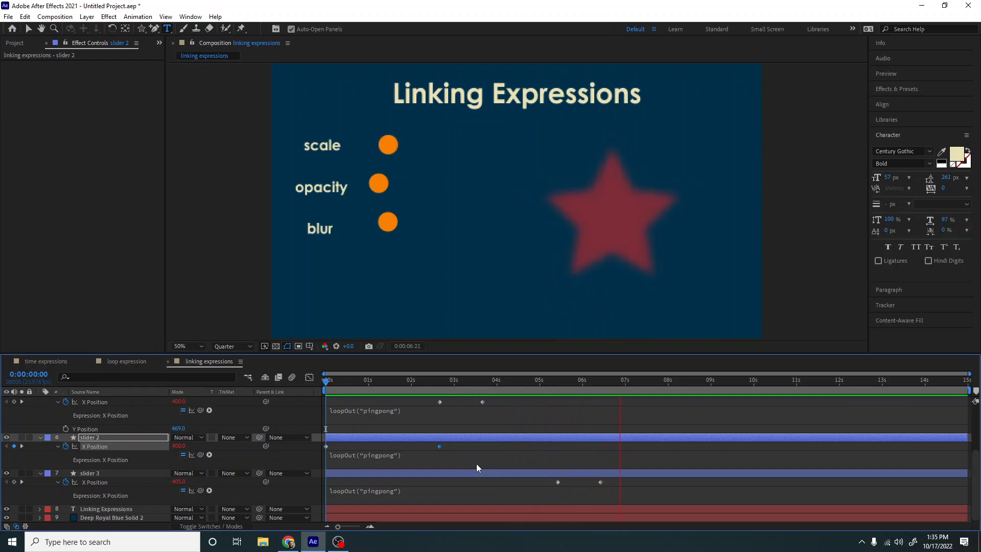
key(space)
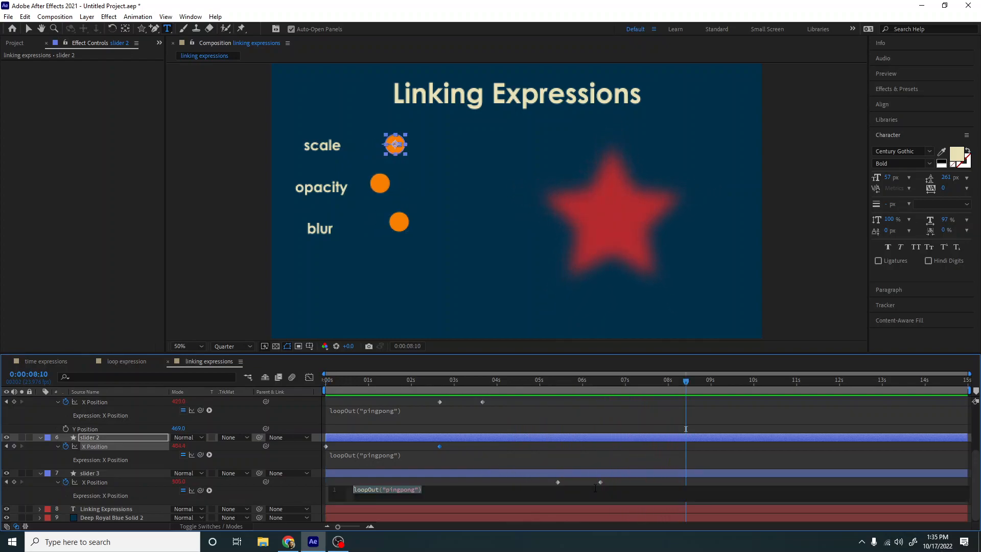
Move slider 3's second X Position keyframe earlier, to about 0:00:06:00, and preview from 0:00:05:08.
click(600, 482)
drag(600, 482, 584, 482)
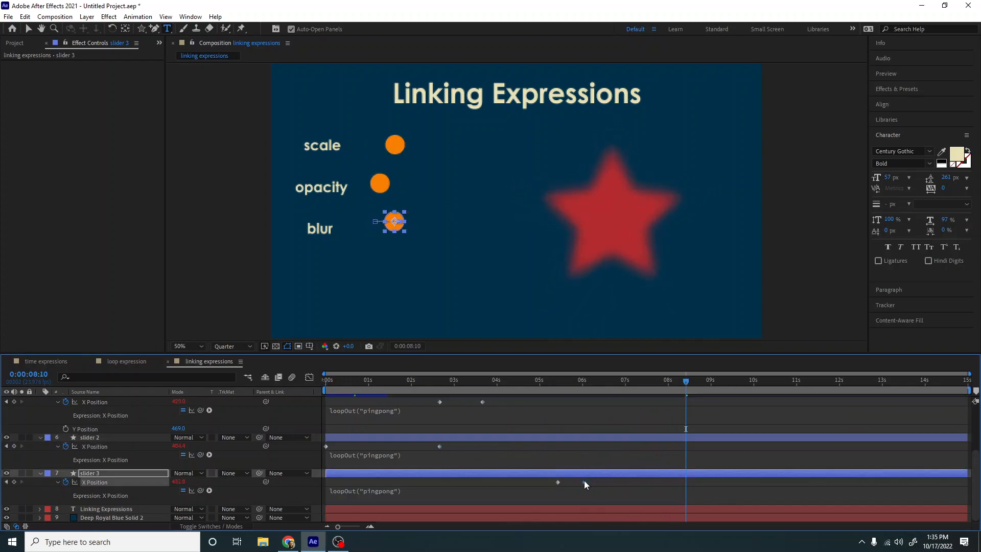
click(554, 381)
key(space)
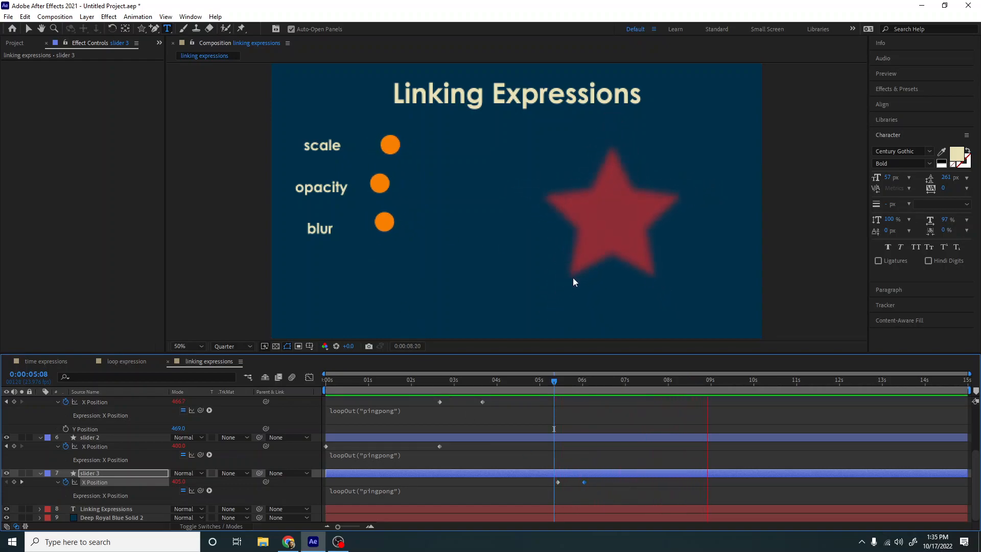
key(space)
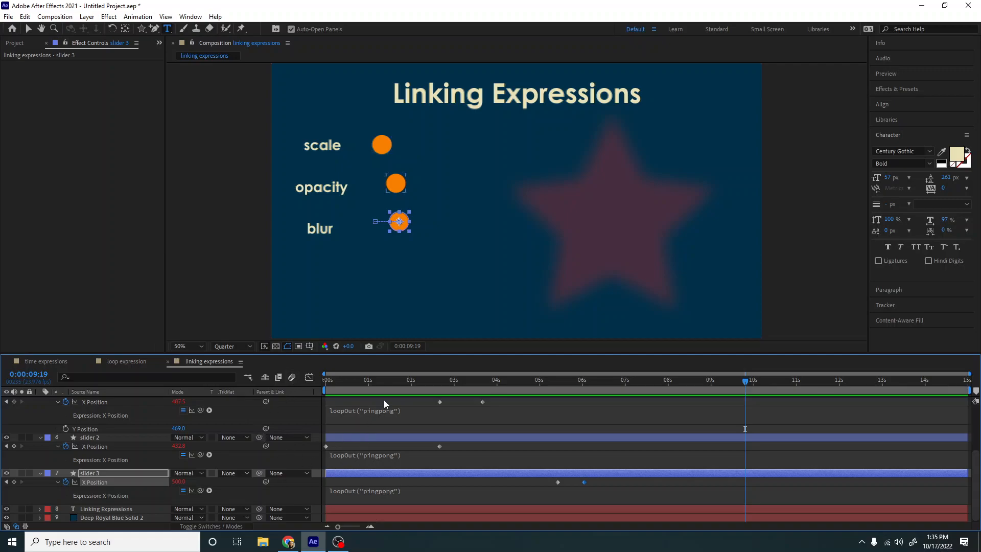
Review the star's Blurriness expression and look through the time expressions and loop expression compositions.
scroll(427, 427, up, 5)
click(428, 453)
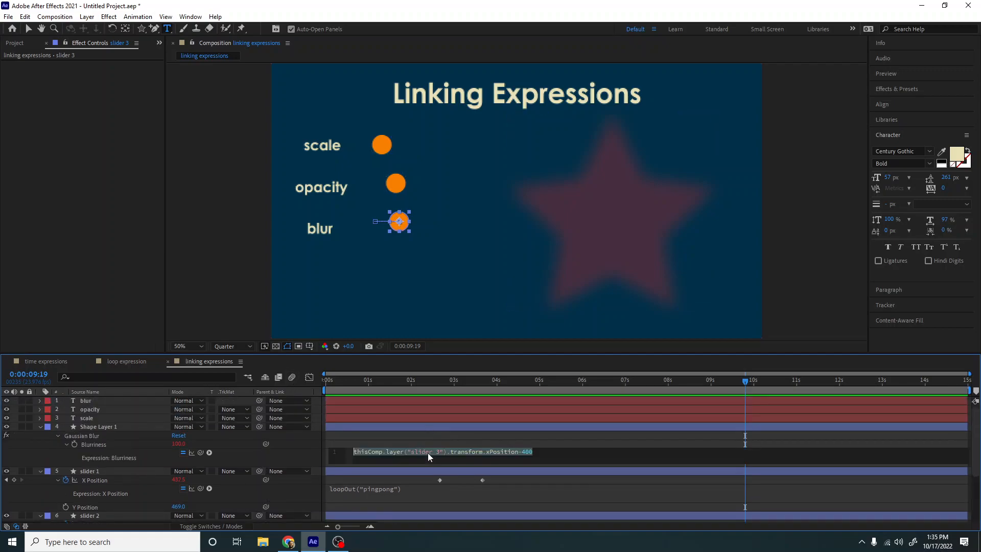
click(572, 442)
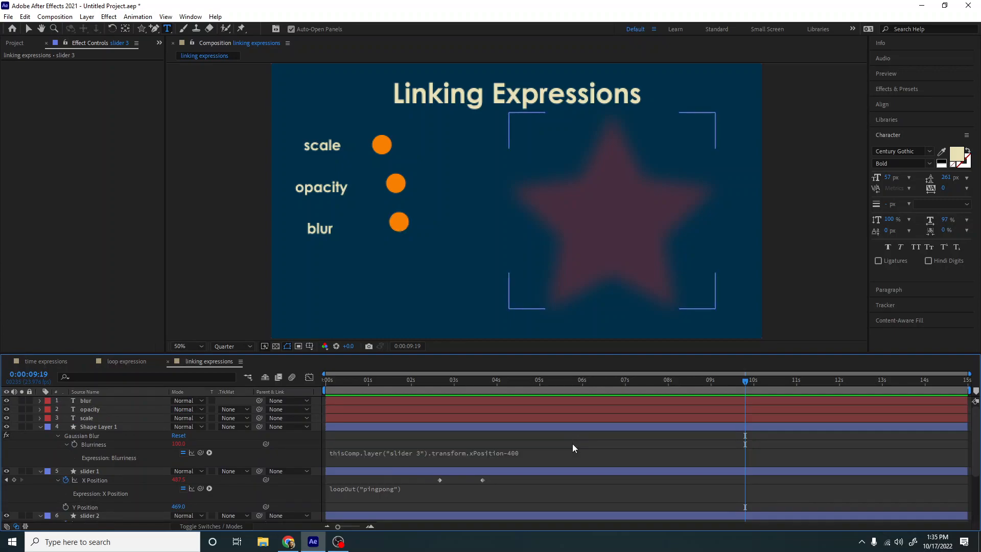
click(338, 542)
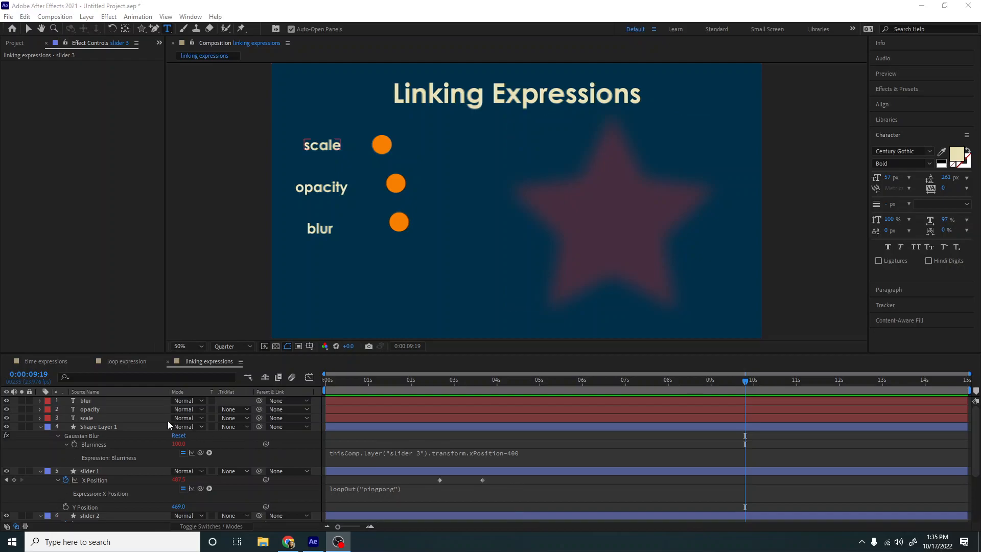
click(50, 360)
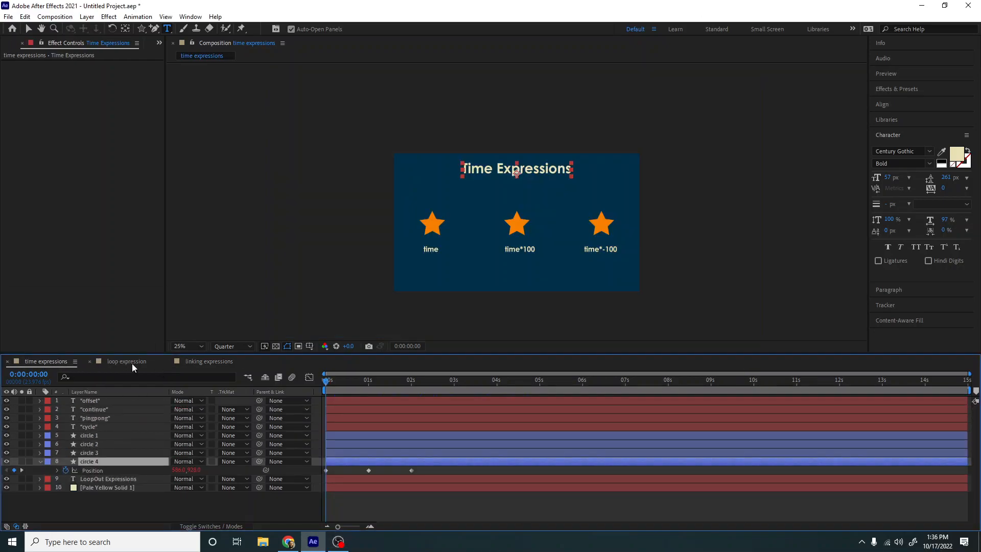
click(132, 363)
click(221, 364)
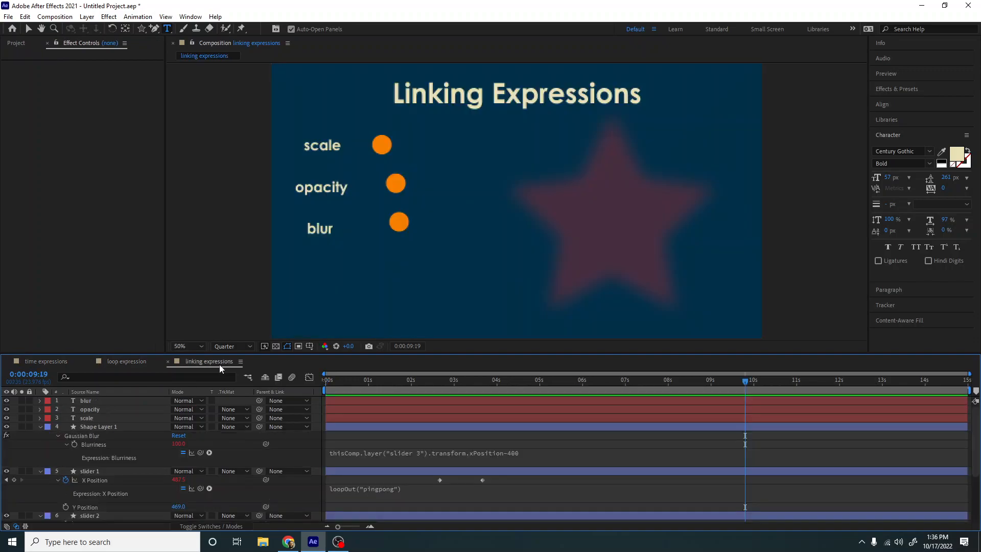
click(84, 187)
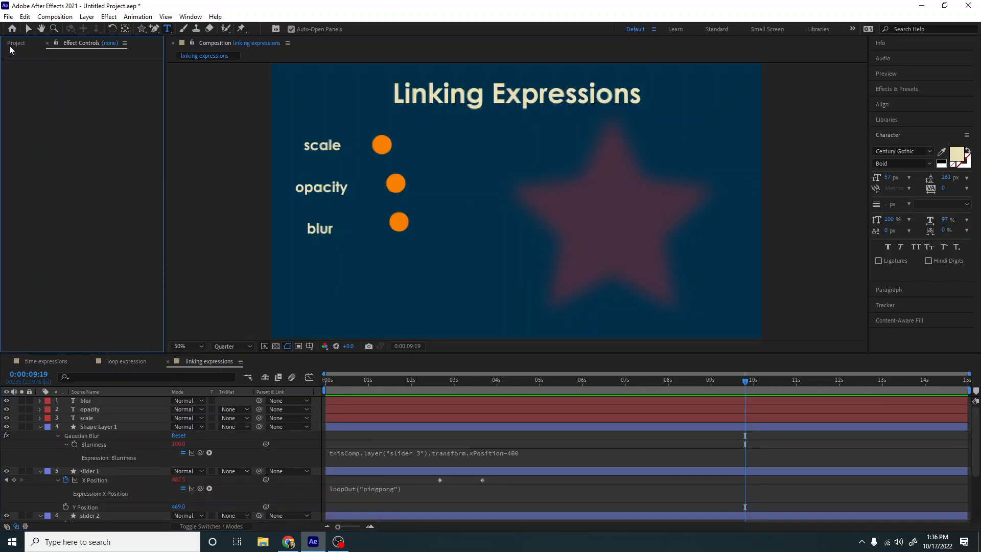
Create a 1920 x 1080 composition named "expressions" followed by the creator's surname.
click(12, 44)
right_click(71, 249)
click(115, 256)
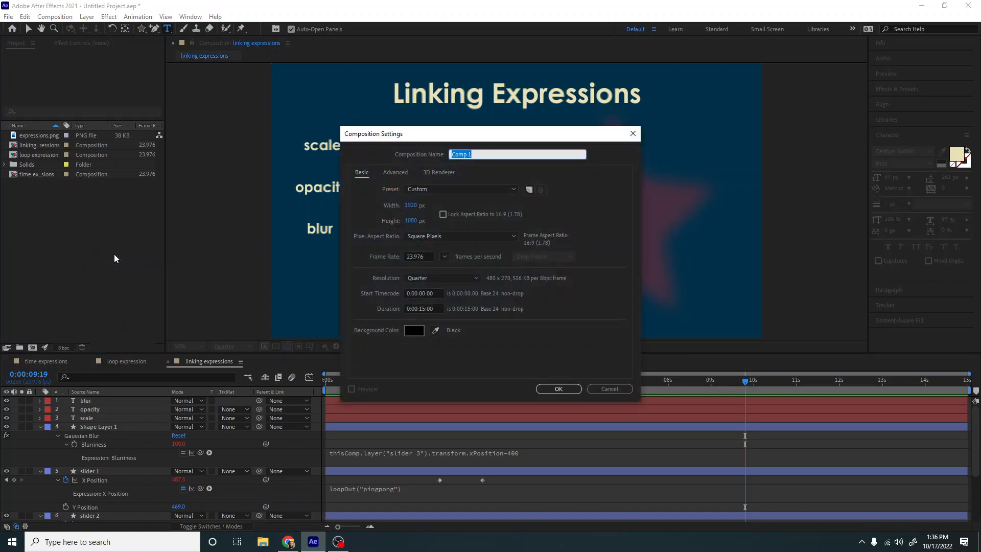
text(fina)
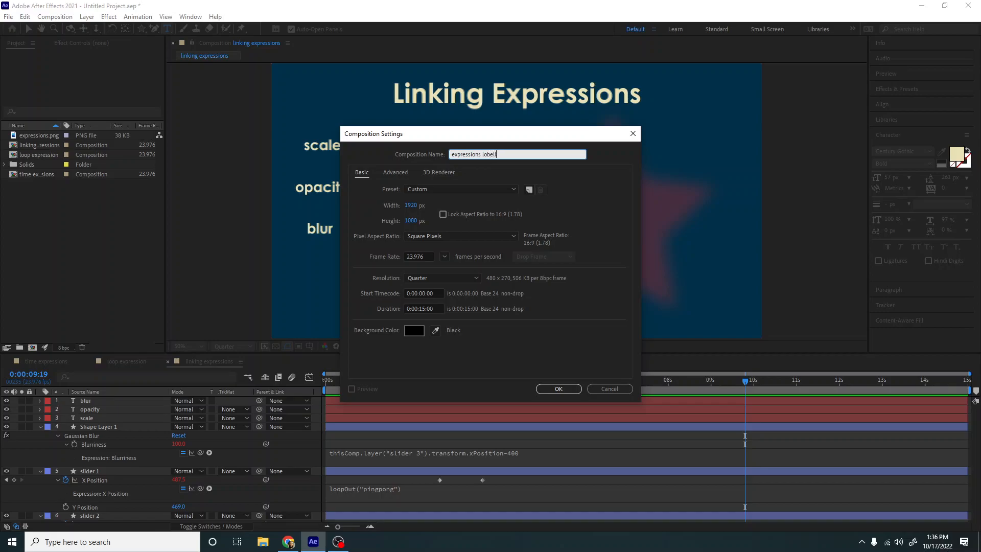
text(o)
key(Return)
Set the new composition's duration to 0:00:50:00.
click(56, 16)
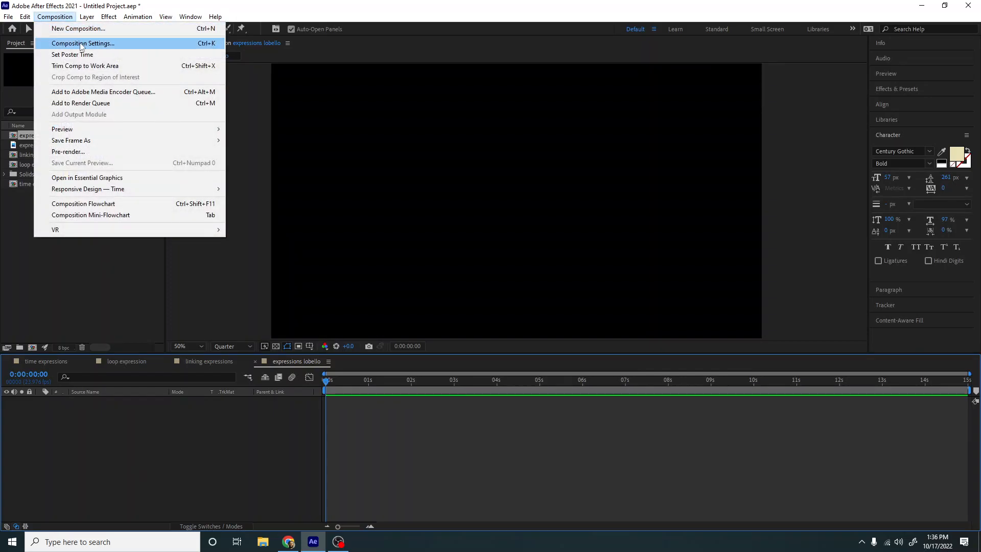
click(81, 43)
click(421, 309)
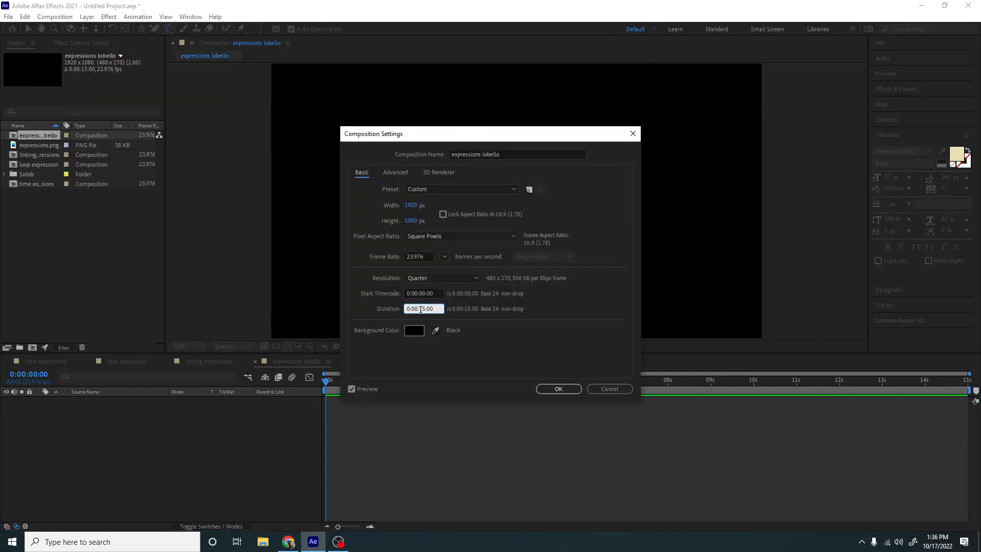
drag(425, 308, 418, 311)
text(50)
key(Return)
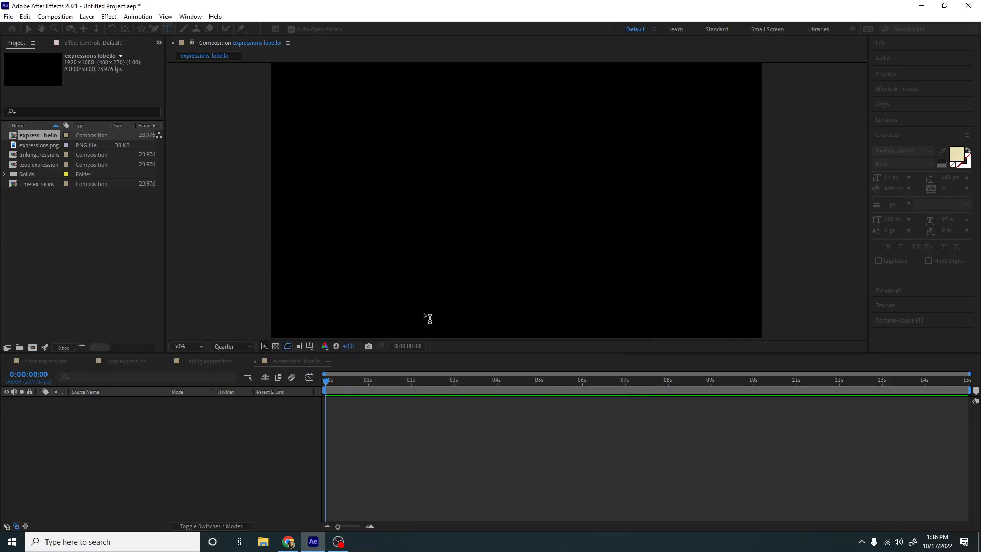
Add the time expressions composition to the new composition, starting at 0:00:00:00, with the full 50-second timeline in view.
click(33, 168)
click(43, 187)
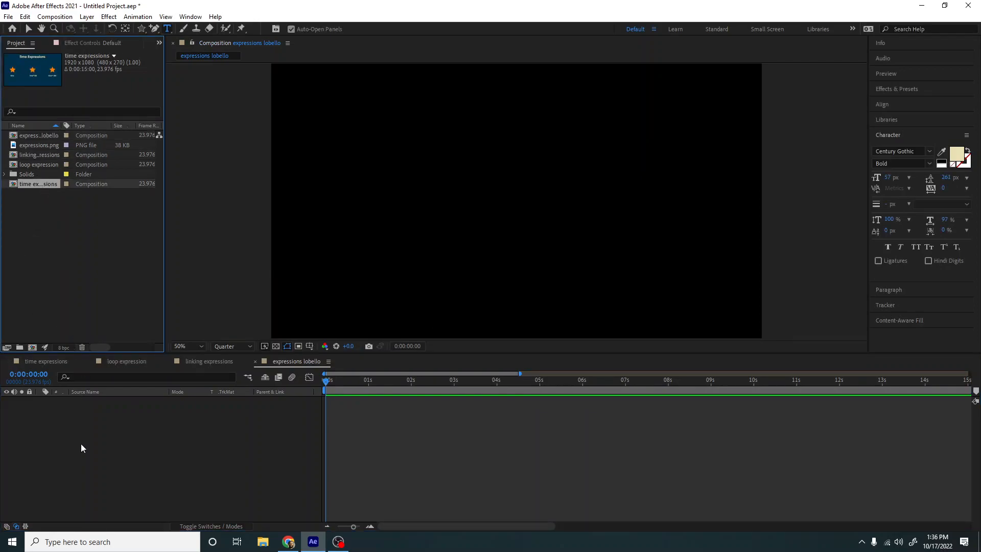
drag(23, 188, 87, 420)
click(336, 526)
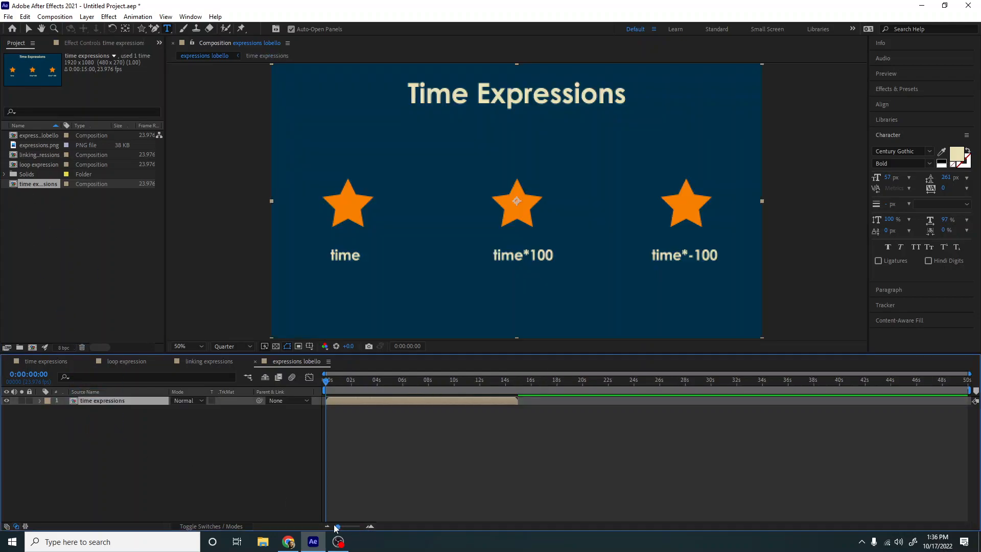
Add the loop expression and linking expressions compositions back to back after the first, starting at about 15 and 30 seconds.
drag(35, 166, 120, 411)
drag(402, 412, 595, 410)
drag(519, 381, 519, 382)
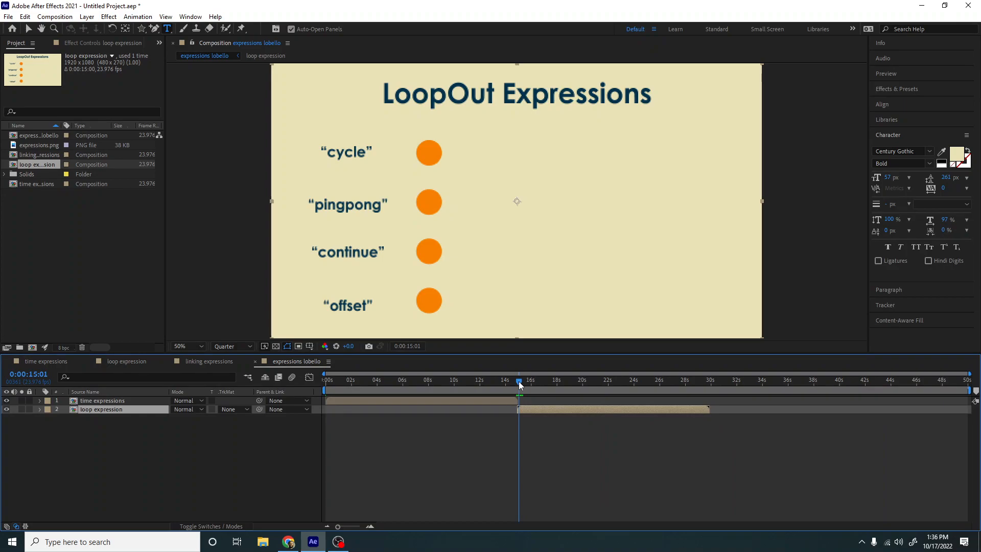
click(26, 154)
drag(27, 154, 123, 449)
drag(427, 421, 905, 381)
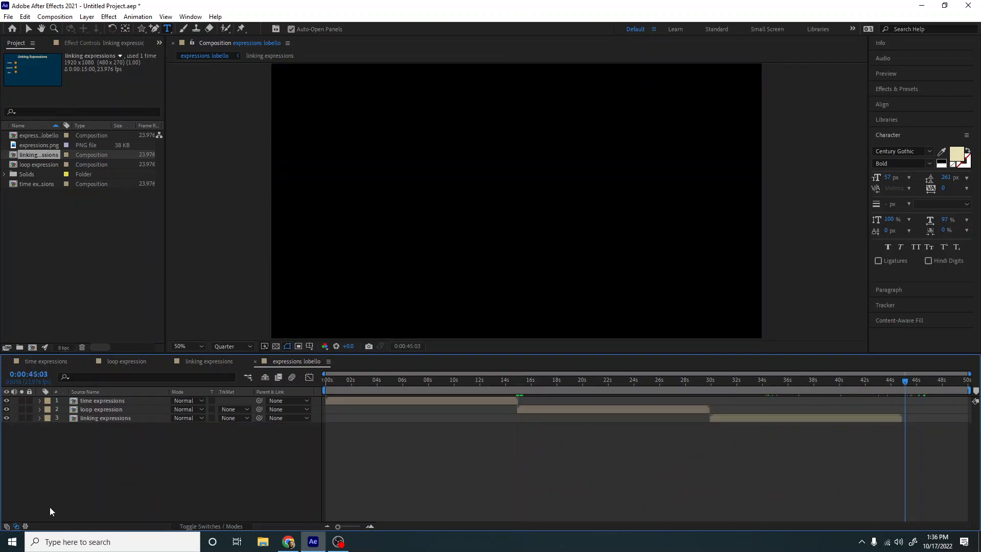
Create a comp-sized solid coloured by sampling the linking expressions thumbnail, and place it beneath the three compositions, spanning the full duration.
right_click(50, 507)
mouse_move(128, 395)
click(234, 422)
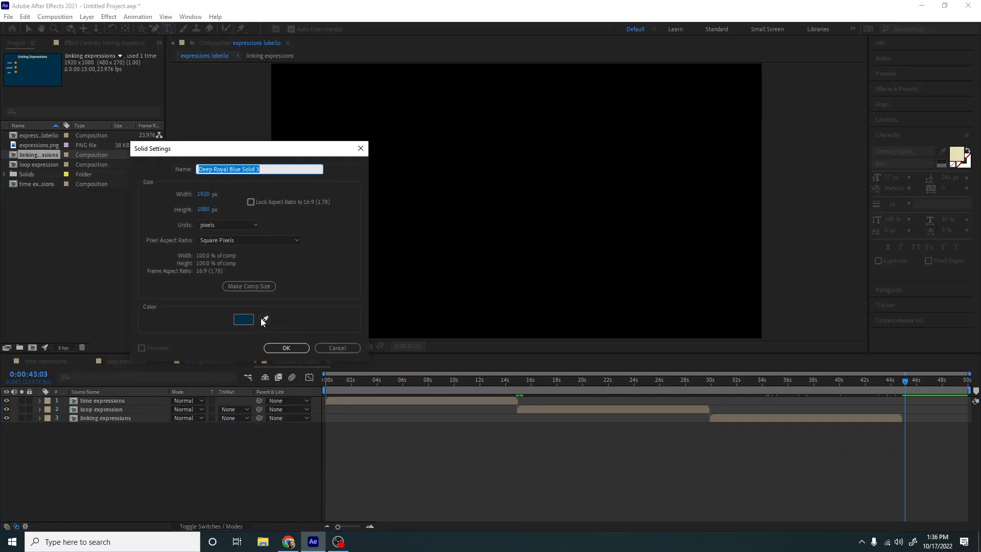
click(264, 319)
click(37, 57)
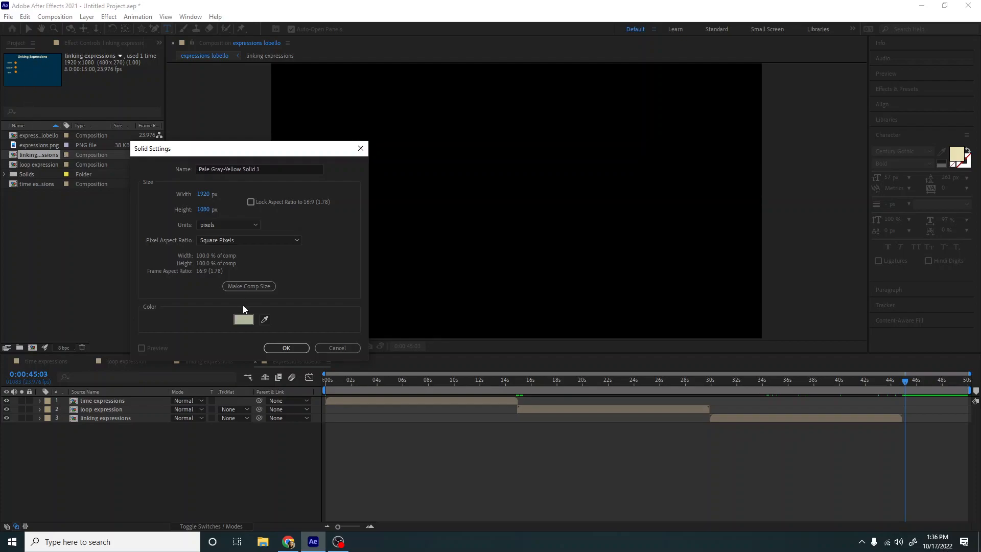
click(274, 346)
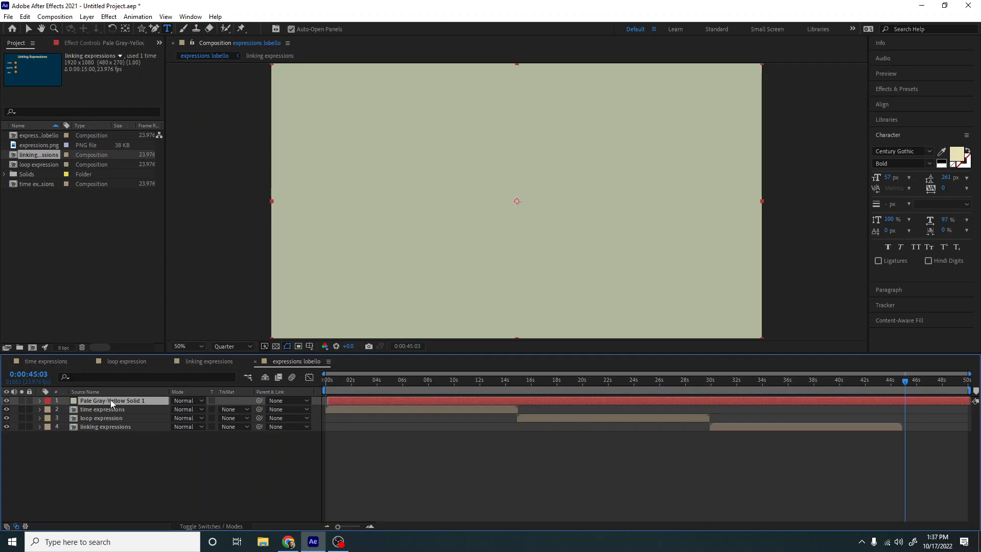
drag(111, 400, 105, 458)
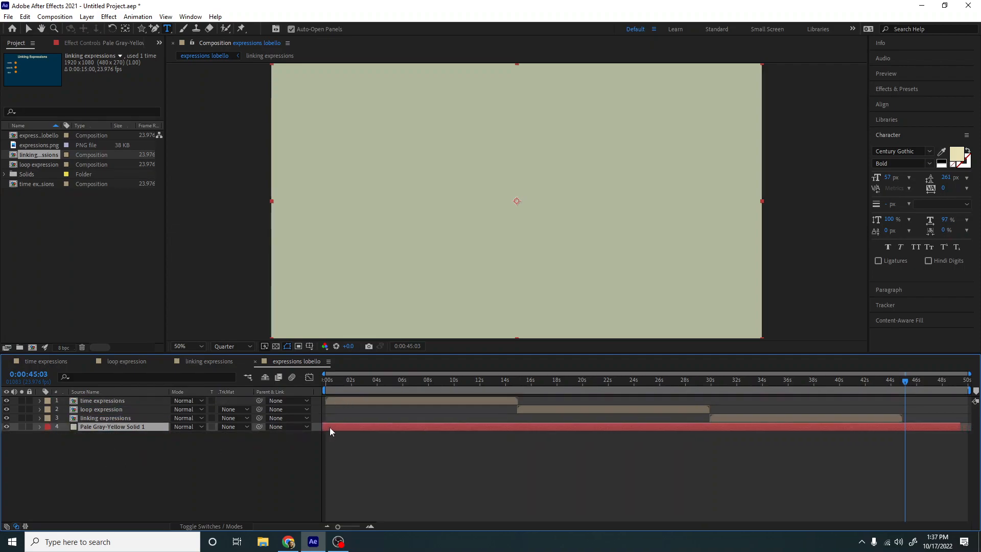
drag(956, 430, 971, 429)
Add a text layer over the solid reading "Created by" followed by the creator's name, and select the whole line.
click(379, 205)
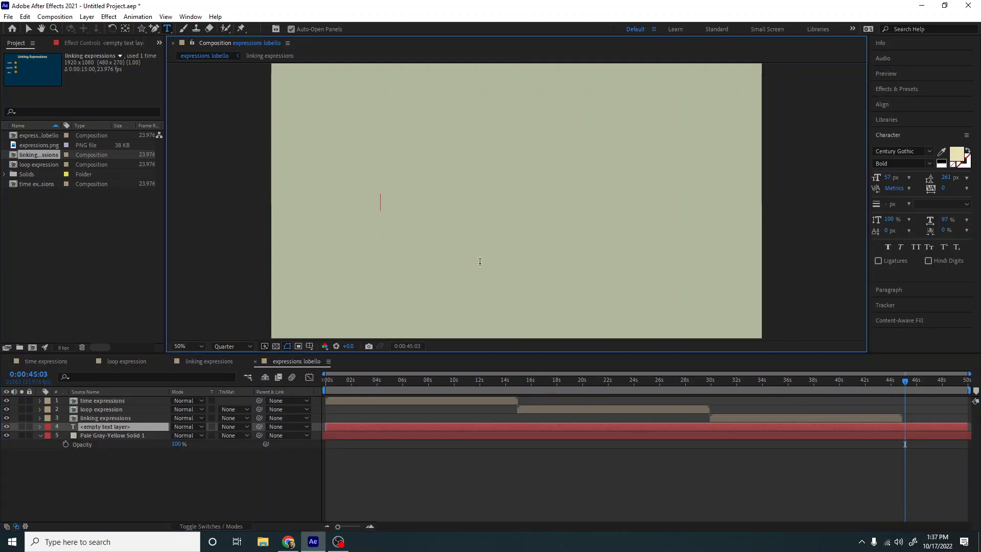
text(M)
key(BackSpace)
text(Created by M. r)
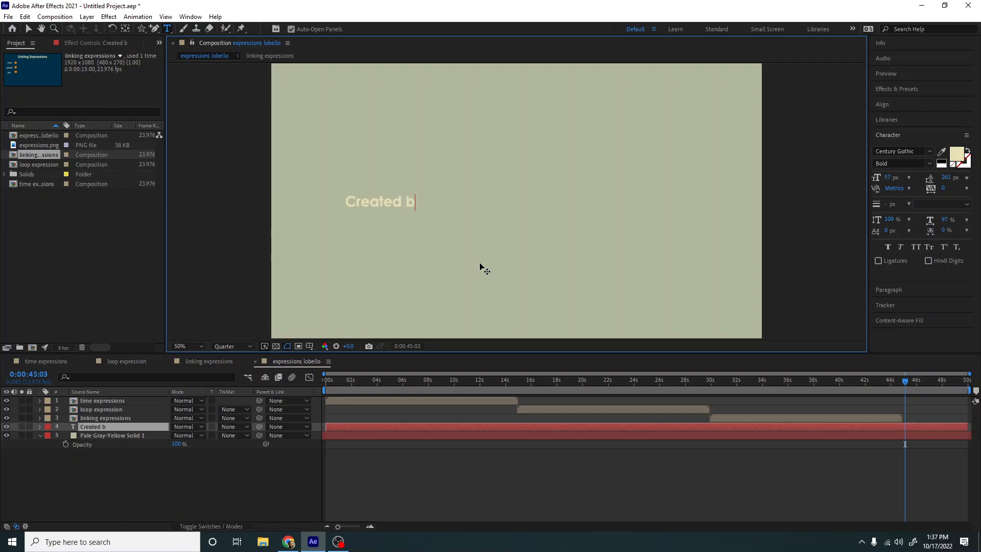
key(BackSpace)
key(BackSpace)
text(r. Lobello)
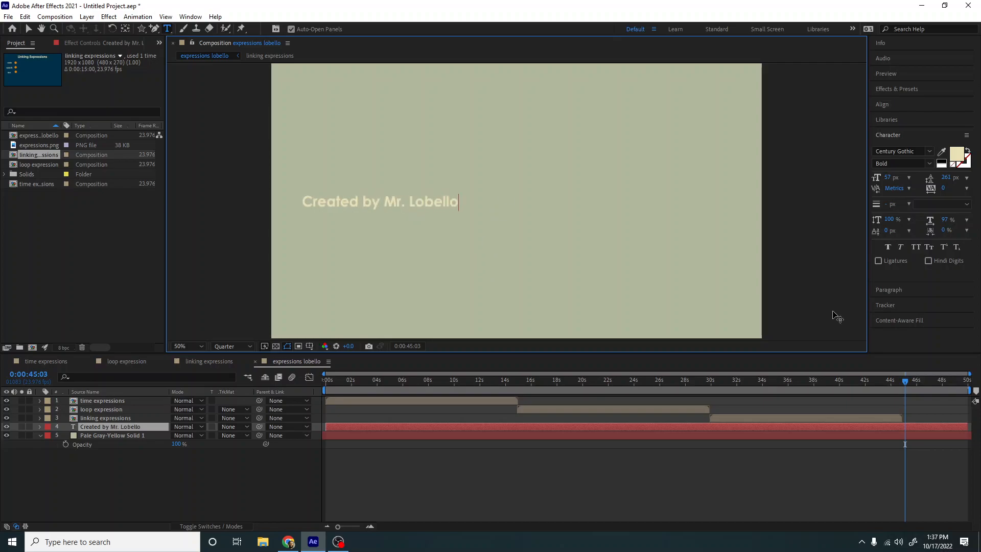
triple_click(352, 204)
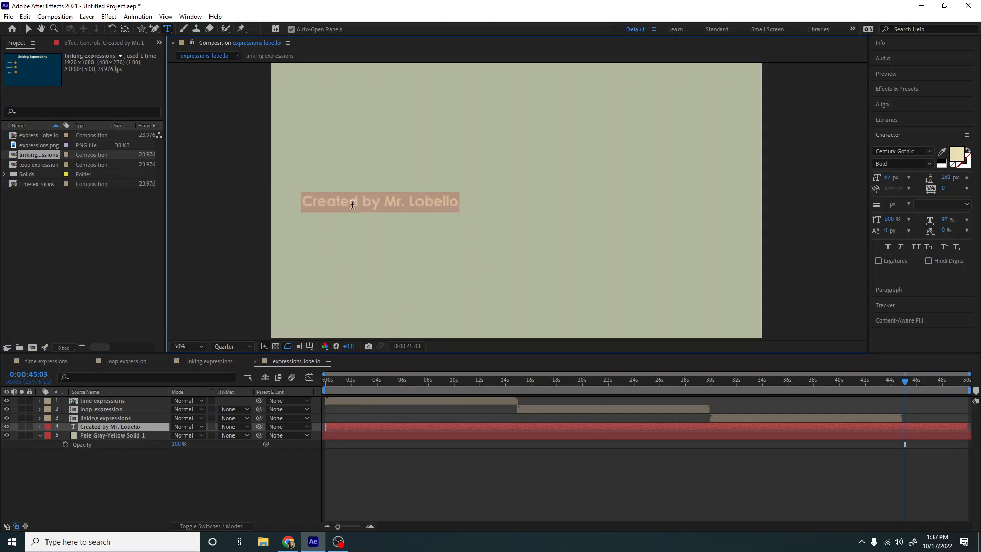
Recolour the credit text dark blue sampled from the linking expressions thumbnail, enlarge it to 164 px, and centre it horizontally in the frame.
click(945, 162)
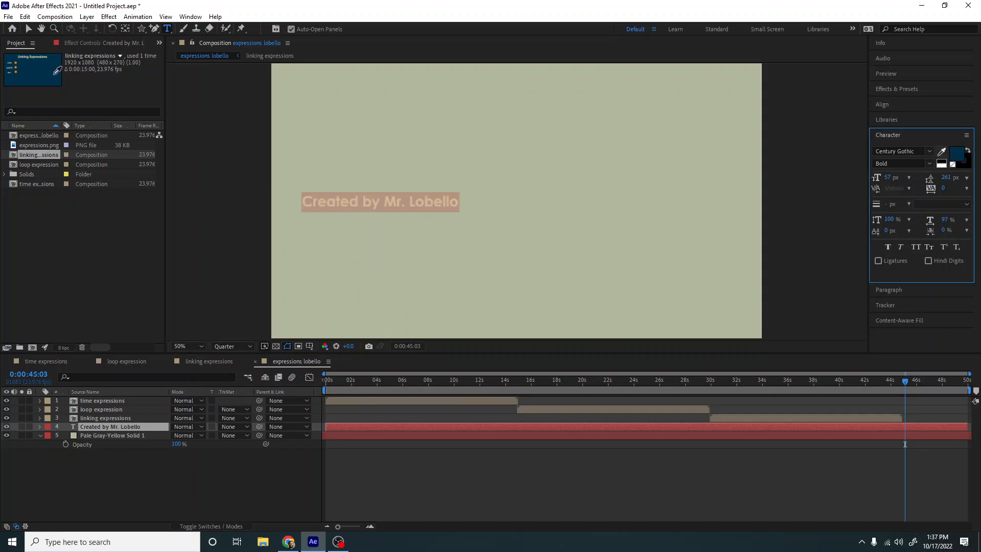
drag(894, 182, 949, 181)
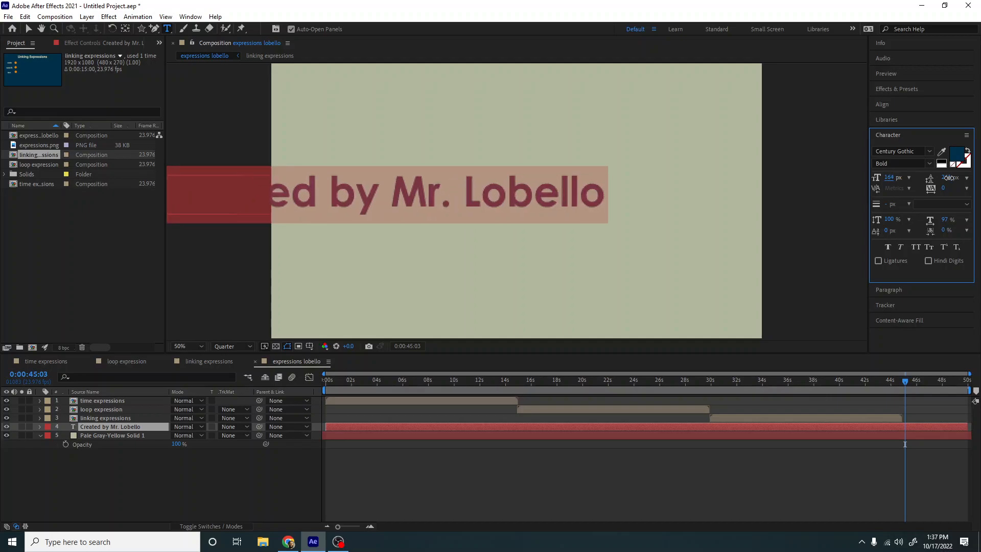
click(29, 33)
drag(395, 204, 540, 203)
click(200, 485)
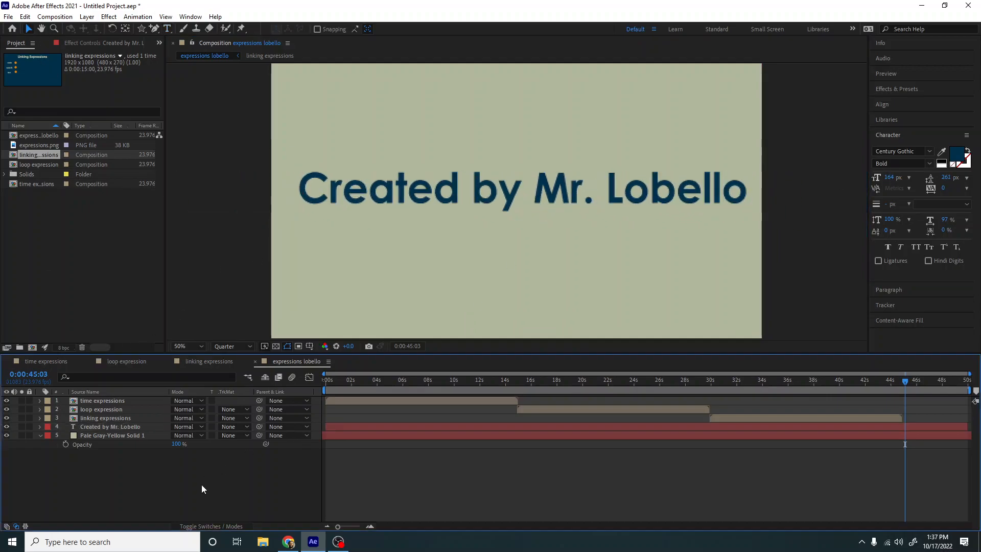
Return the playhead to 0:00:00:00, add the combined composition to the render queue, and start rendering with Best Settings and Lossless output.
click(327, 380)
drag(329, 380, 265, 425)
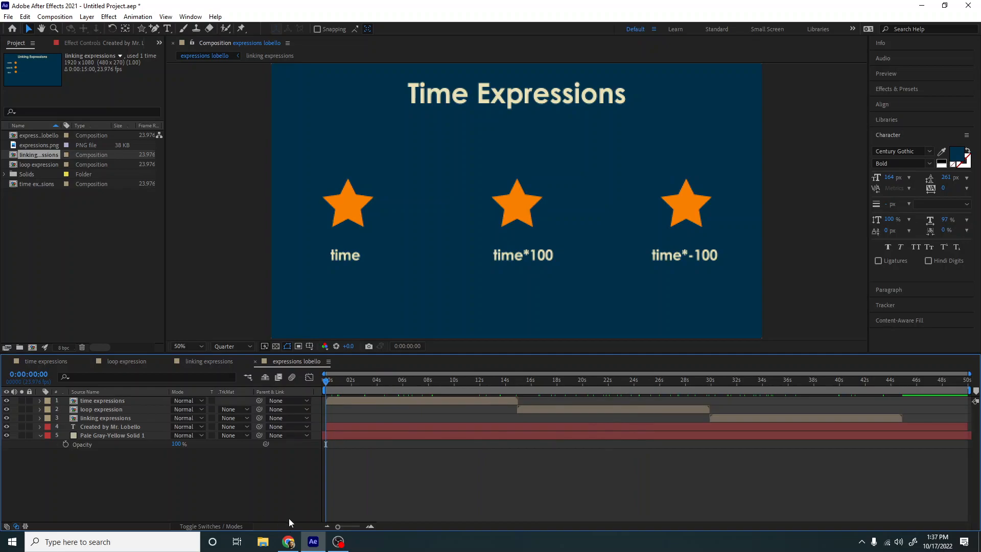
click(7, 17)
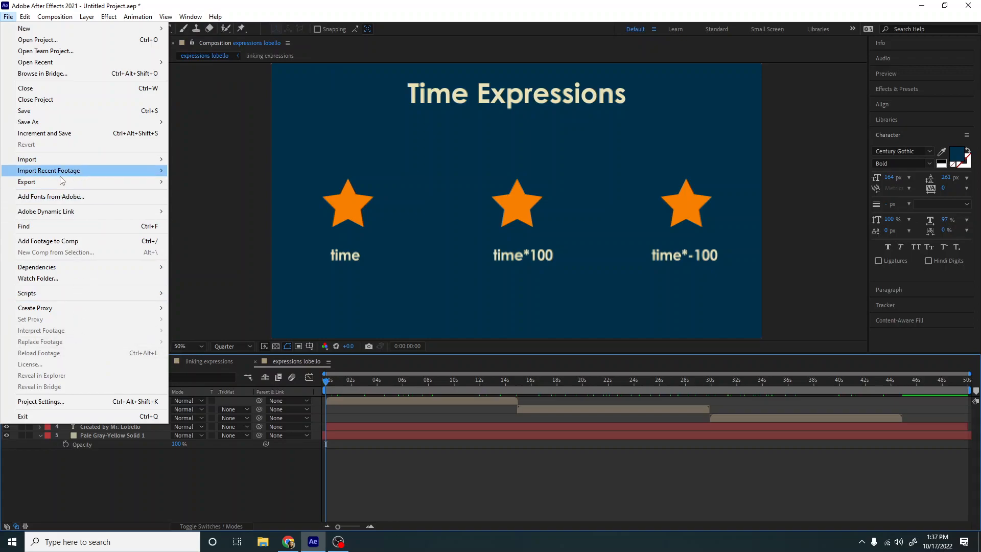
mouse_move(128, 182)
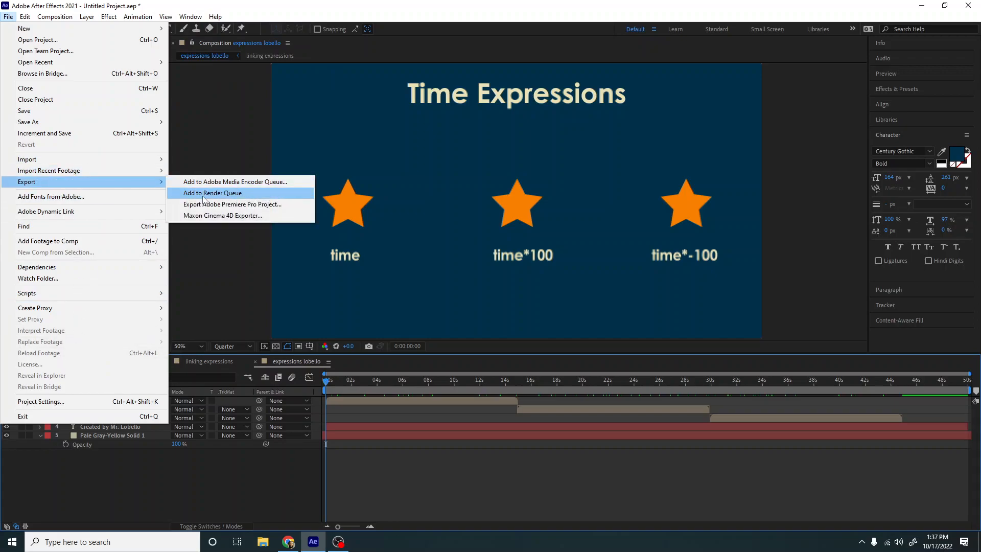
click(202, 193)
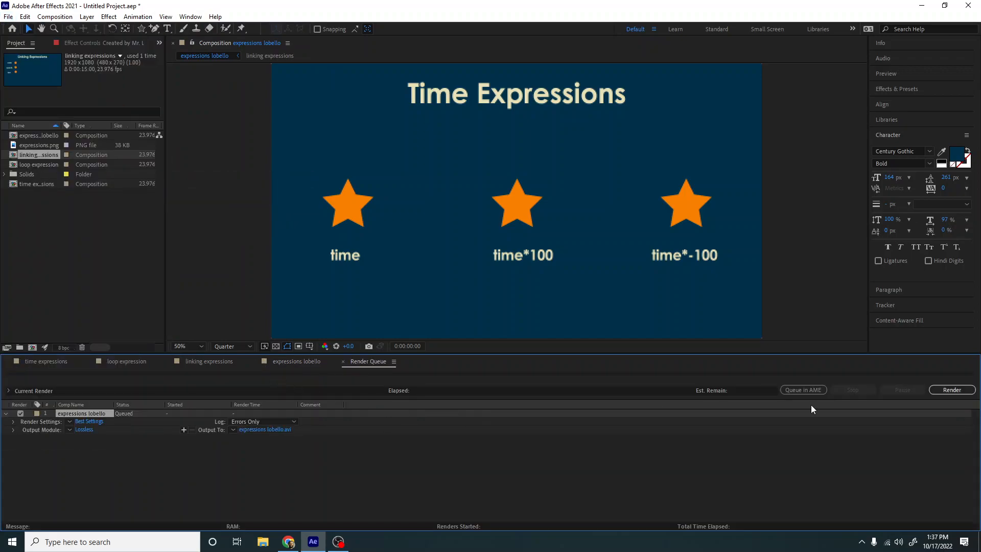
click(951, 390)
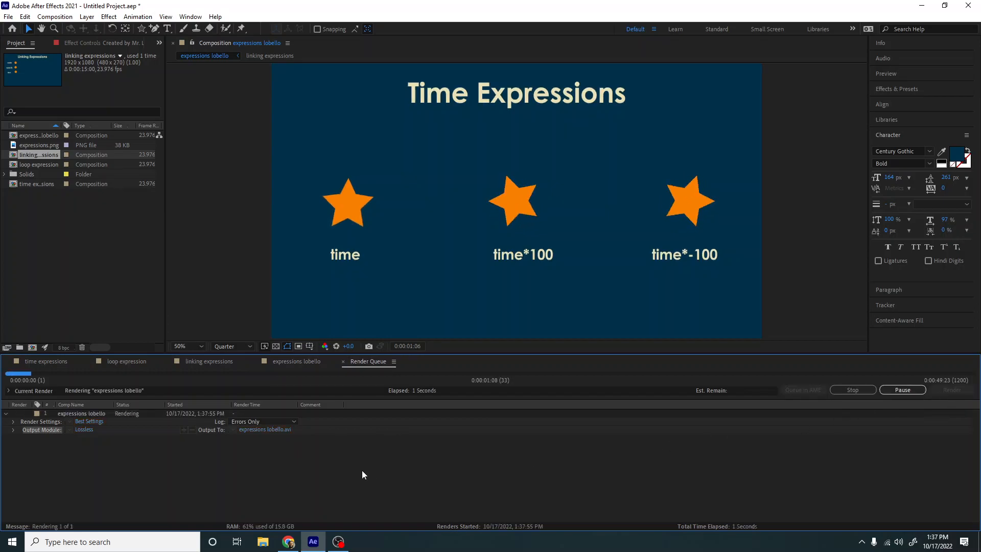